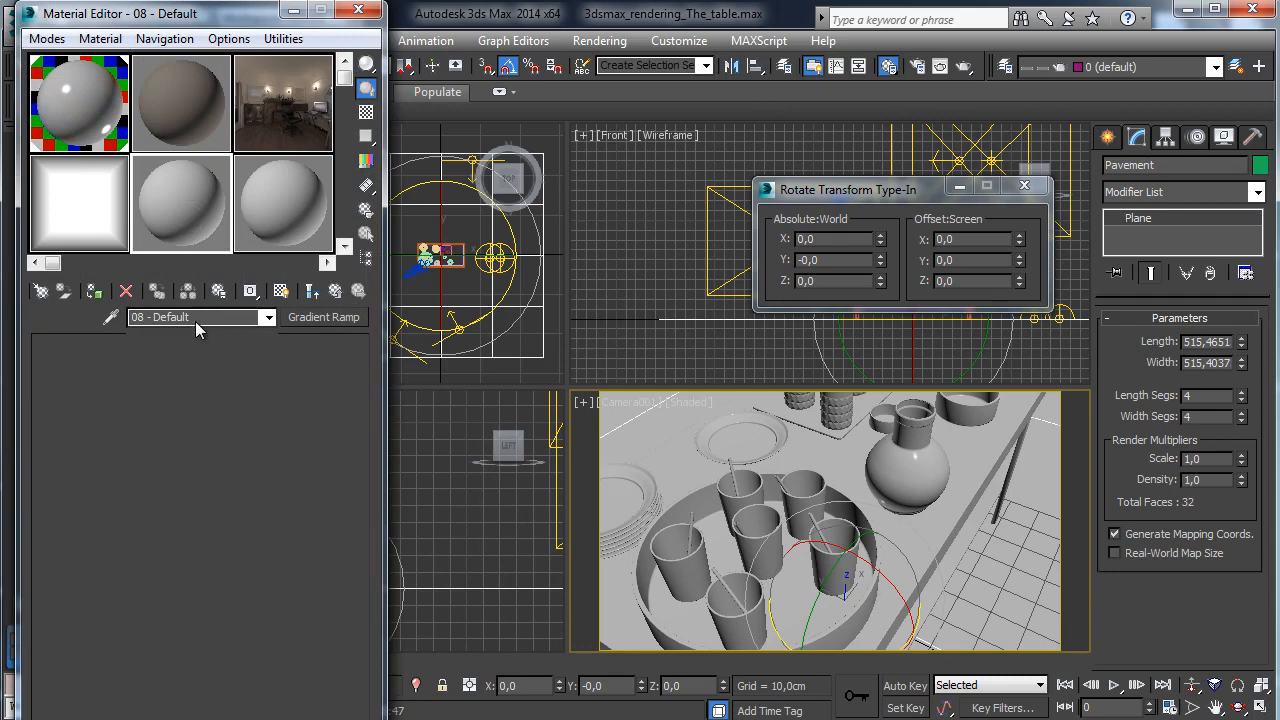
Name the selected material Pavement and change its type to VRayMtl
left_click_drag(208, 318, 131, 317)
type("Pavement")
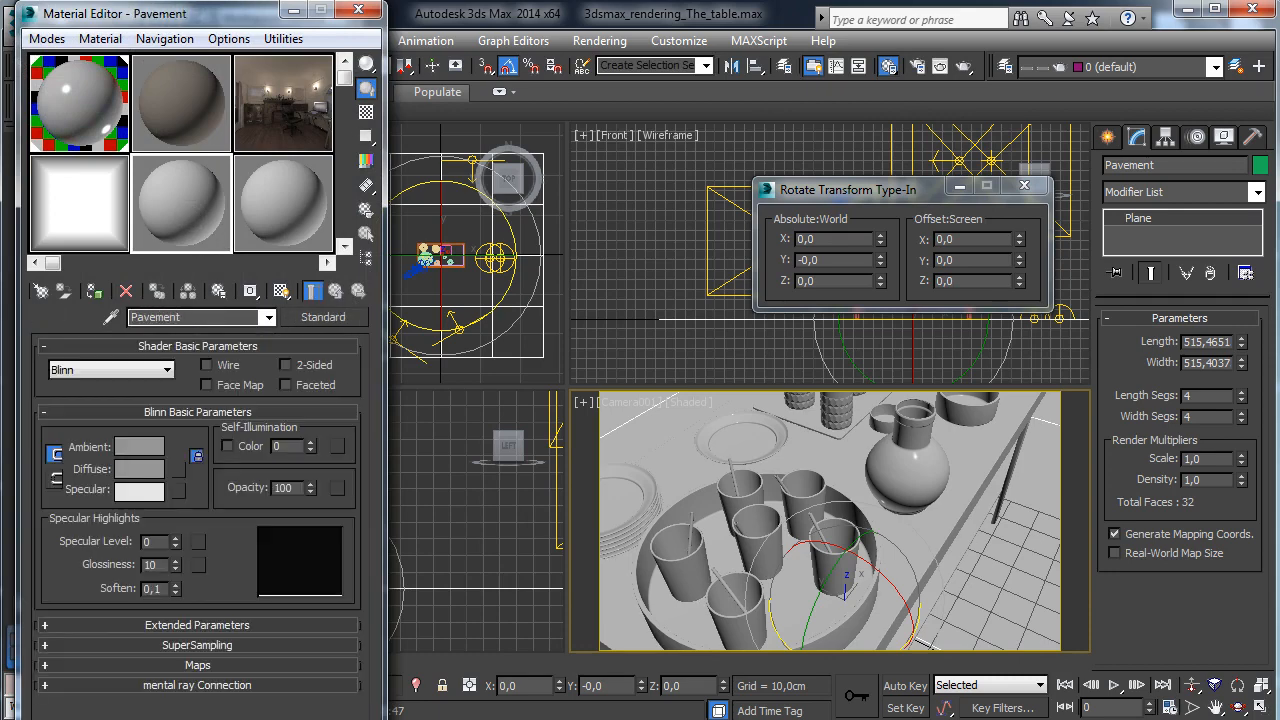
left_click(325, 317)
left_click(405, 372)
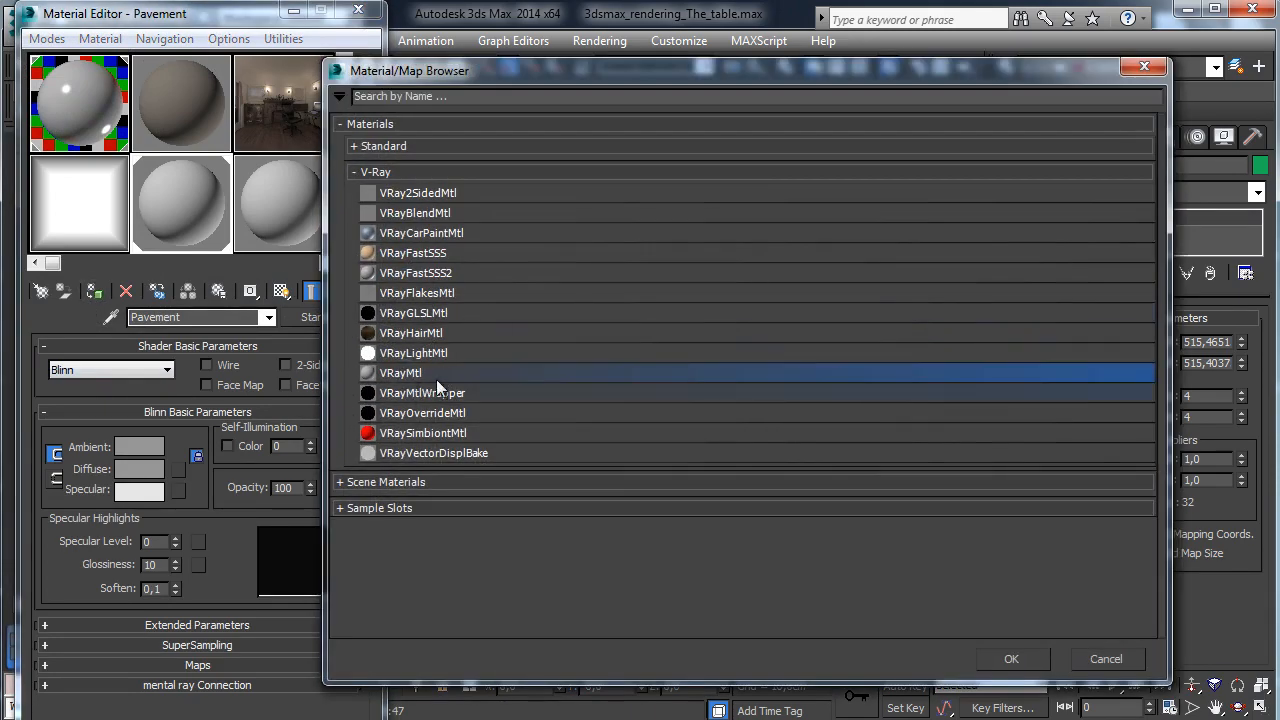
left_click(1008, 656)
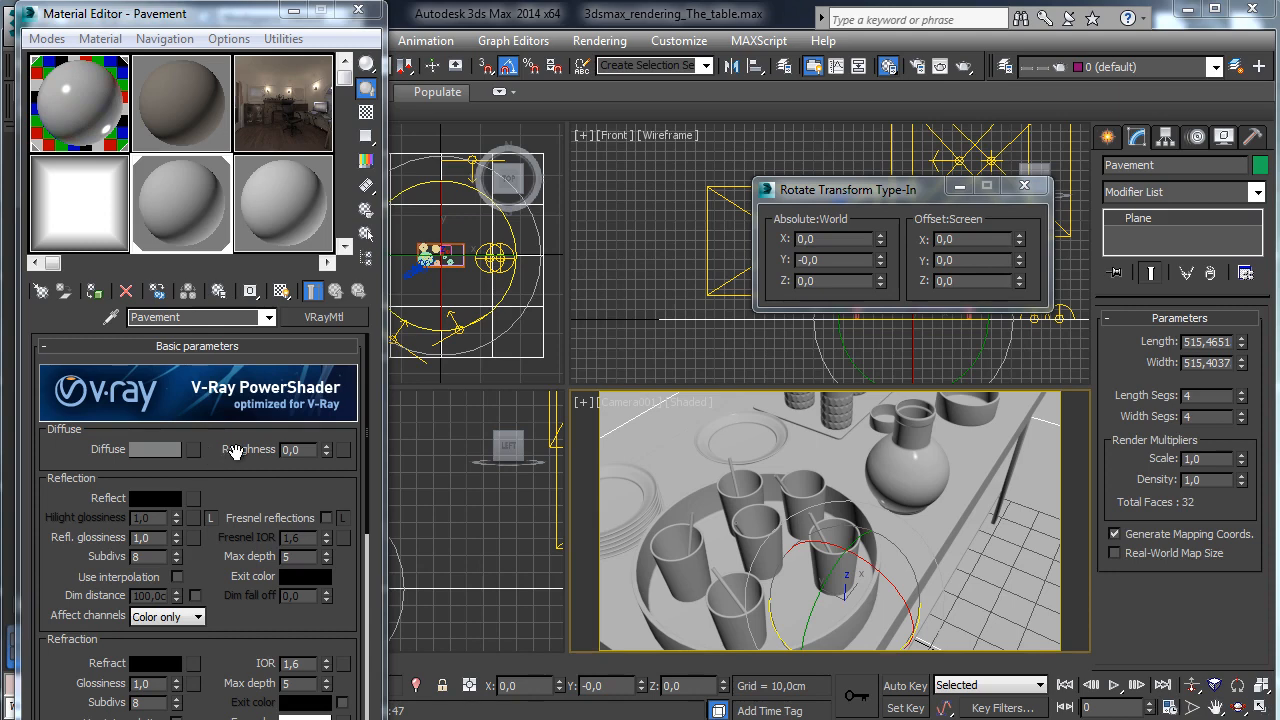
Set the Pavement material's diffuse color to red 90, green 117, blue 130
left_click(159, 450)
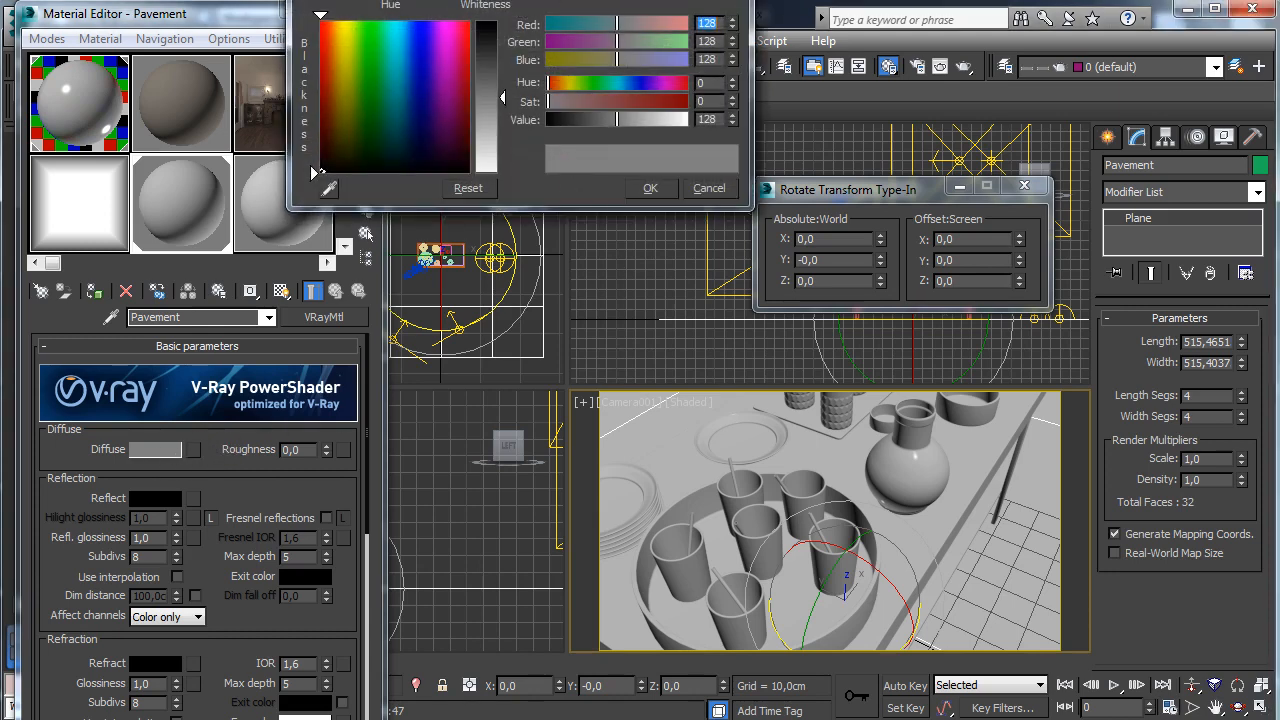
left_click_drag(552, 0, 532, 88)
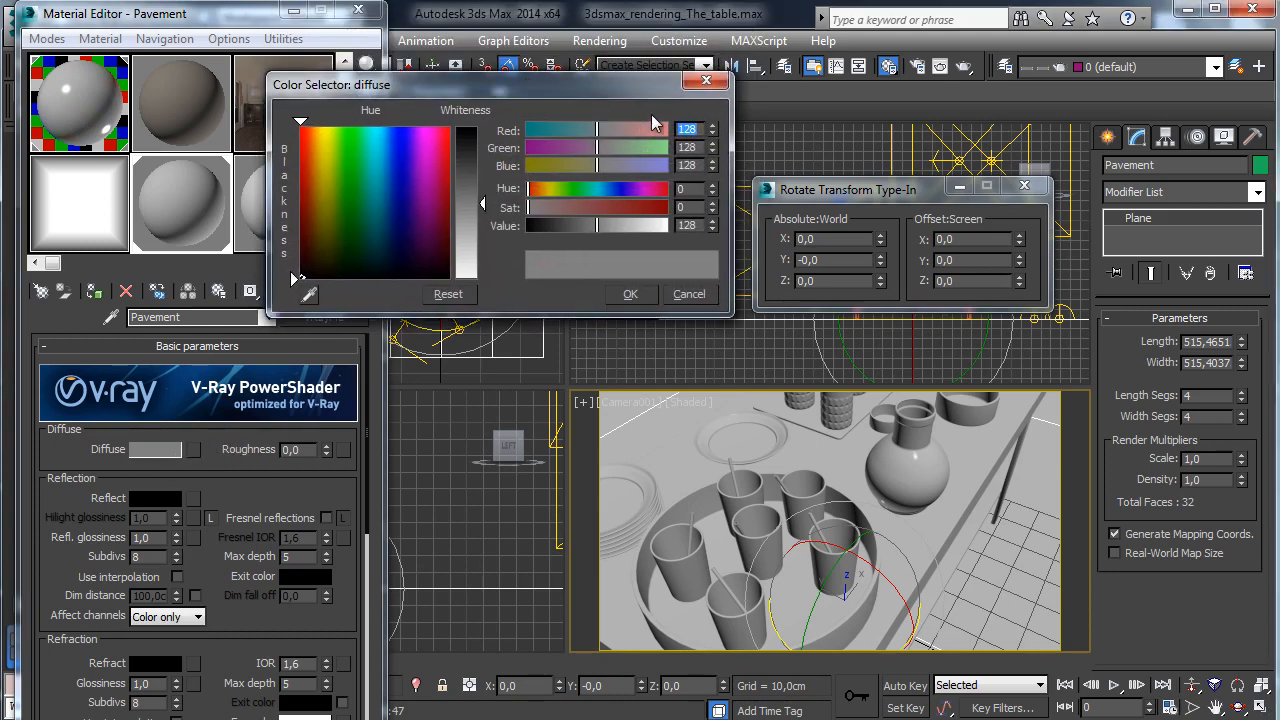
type("90")
key("Tab")
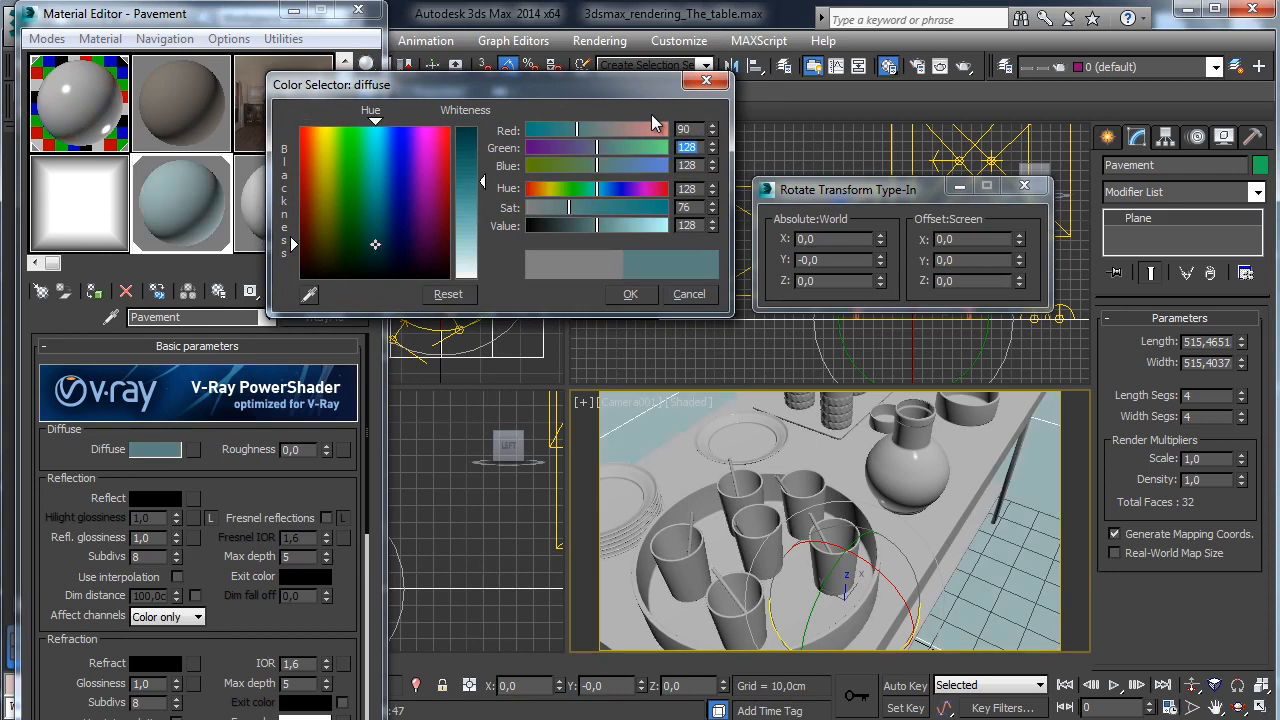
type("117")
key("Tab")
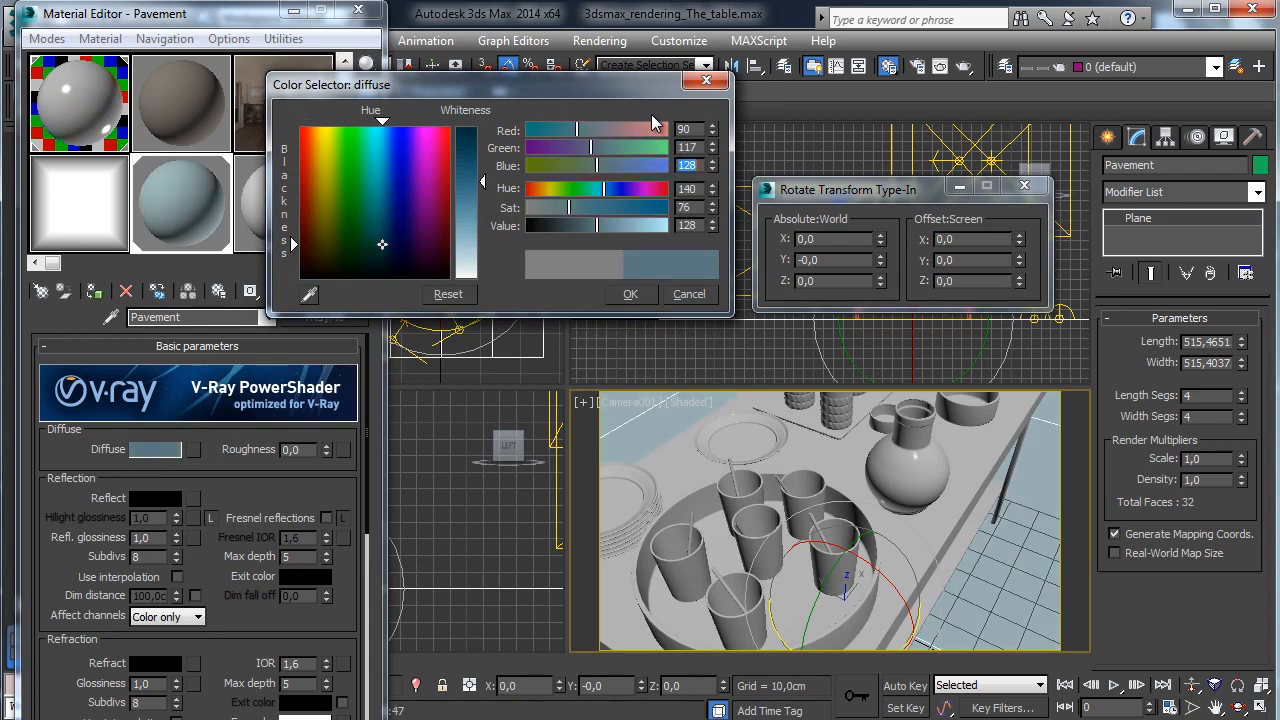
type("130")
key("Return")
left_click(630, 294)
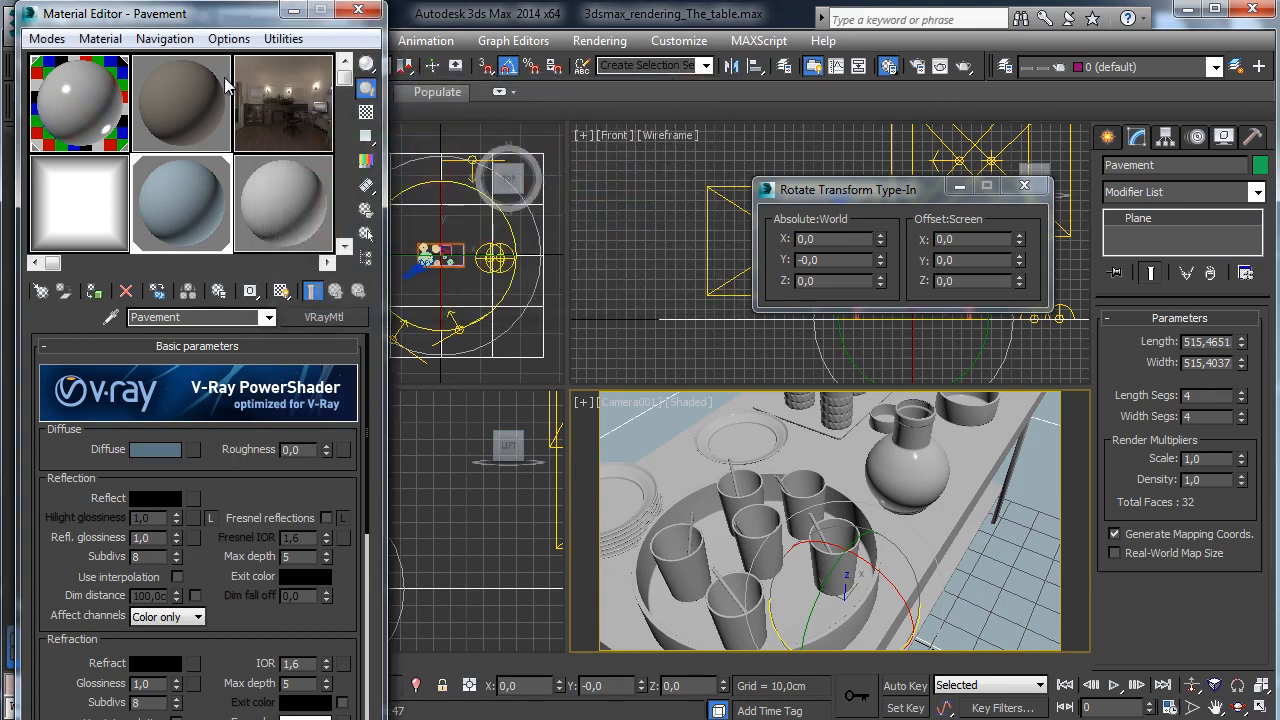
Set the Pavement material's reflection color to a dark gray with value 42
mouse_move(245, 8)
left_mouse_down()
mouse_move(239, 95)
mouse_move(245, 10)
left_mouse_up()
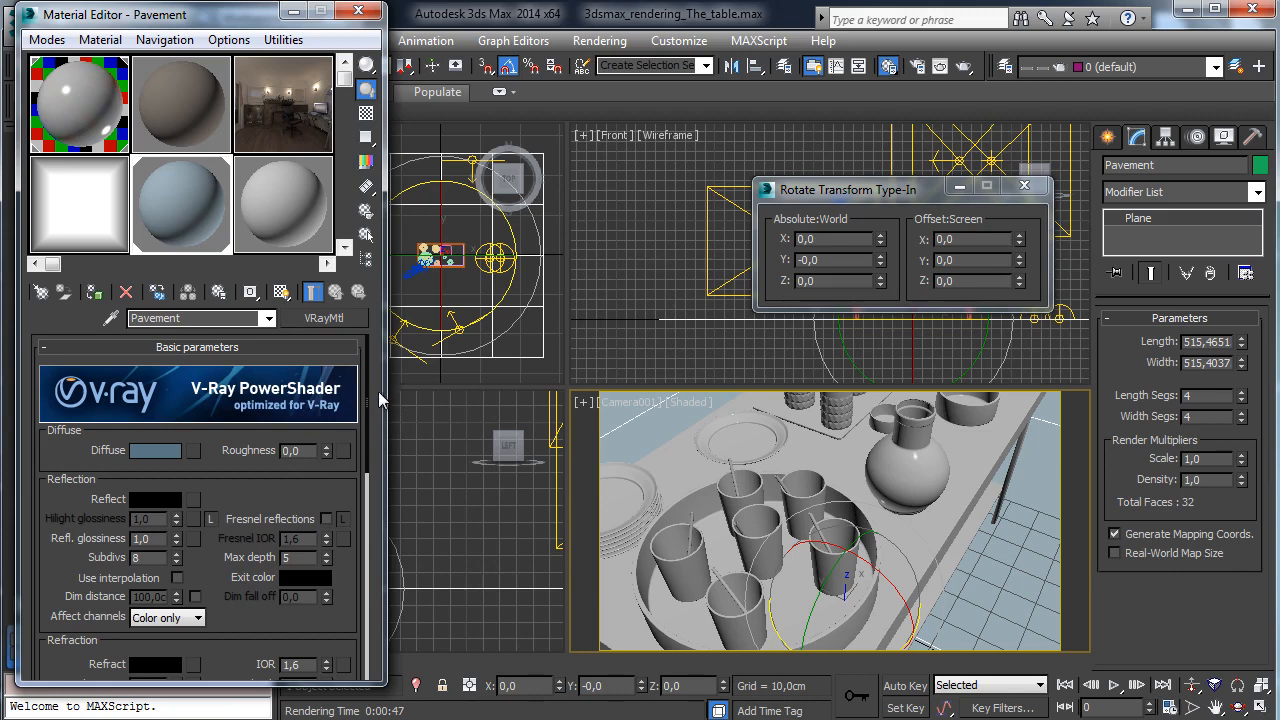
left_click(150, 498)
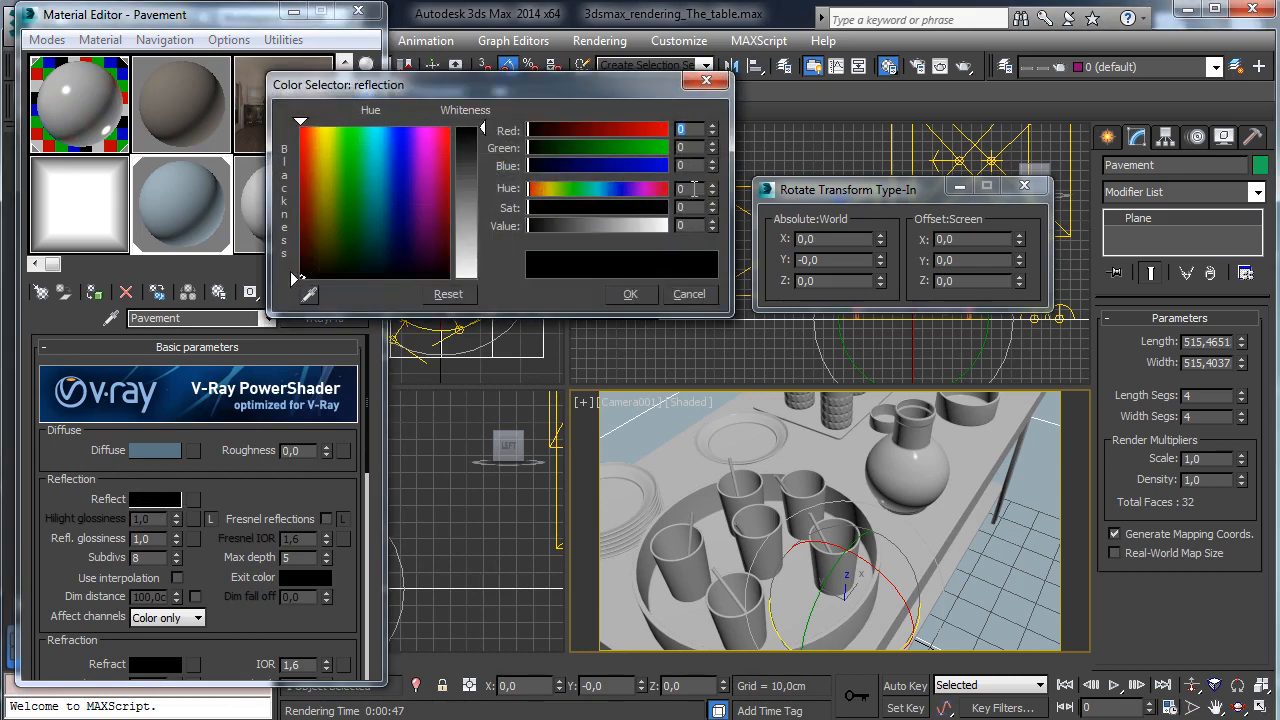
double_click(690, 227)
type("42")
key("Return")
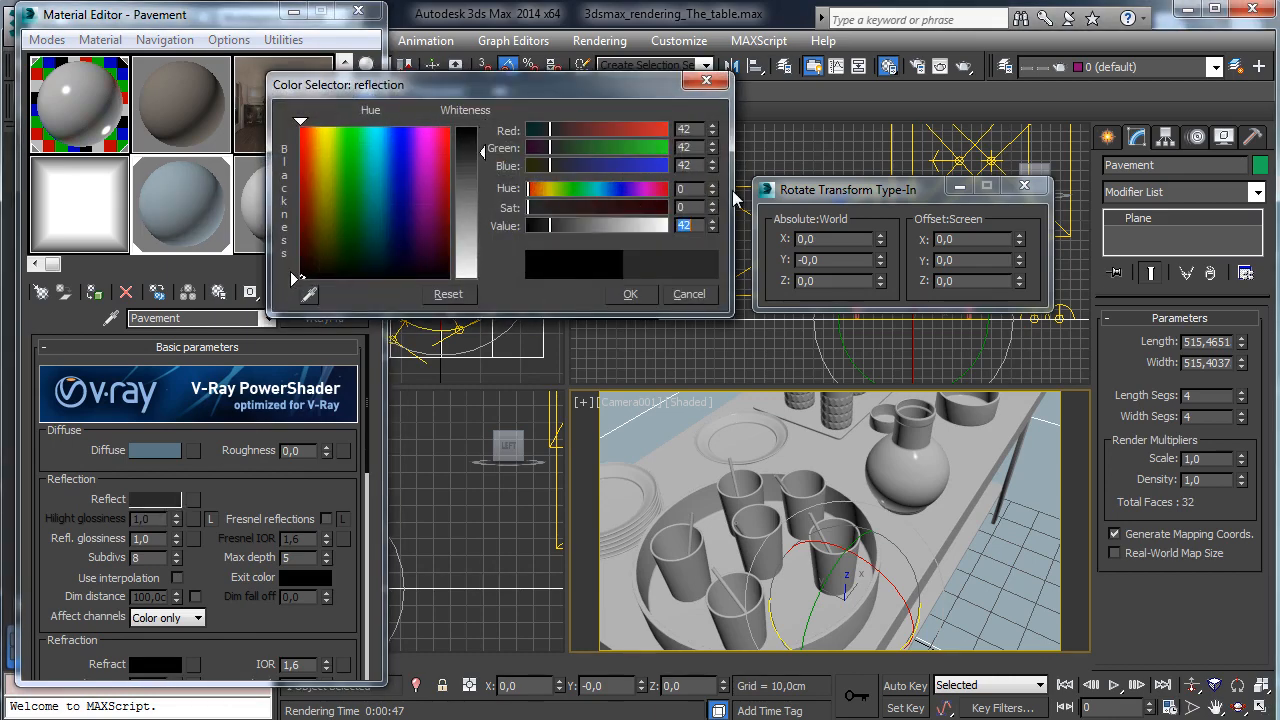
left_click(630, 294)
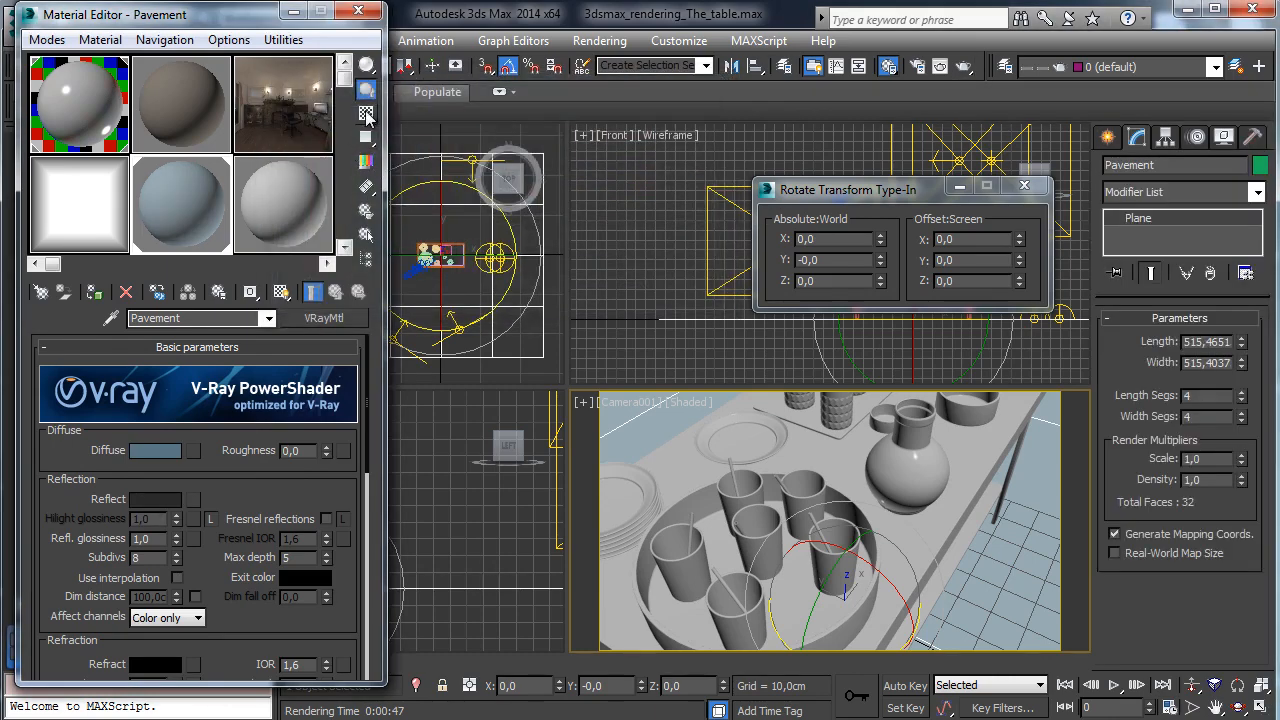
Show the checkered background behind the material sample and enable Fresnel reflections with an unlocked Fresnel IOR of 1,5
left_click(367, 113)
left_click(327, 519)
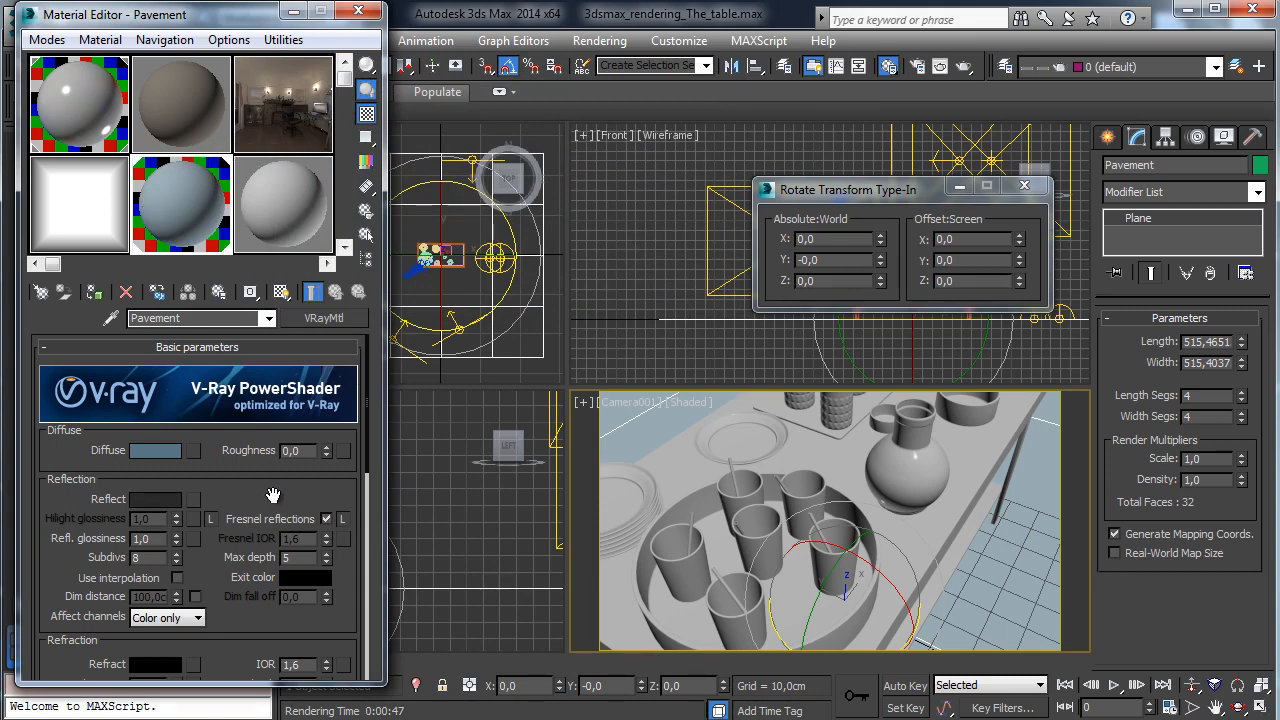
left_click(342, 519)
left_click_drag(284, 490, 295, 563)
Assign a Bitmap to the diffuse slot, loading FloorsMarble0026_1_L.jpg from the 3dsmax_rendering_The_table project's Textures folder
left_click(193, 451)
double_click(414, 168)
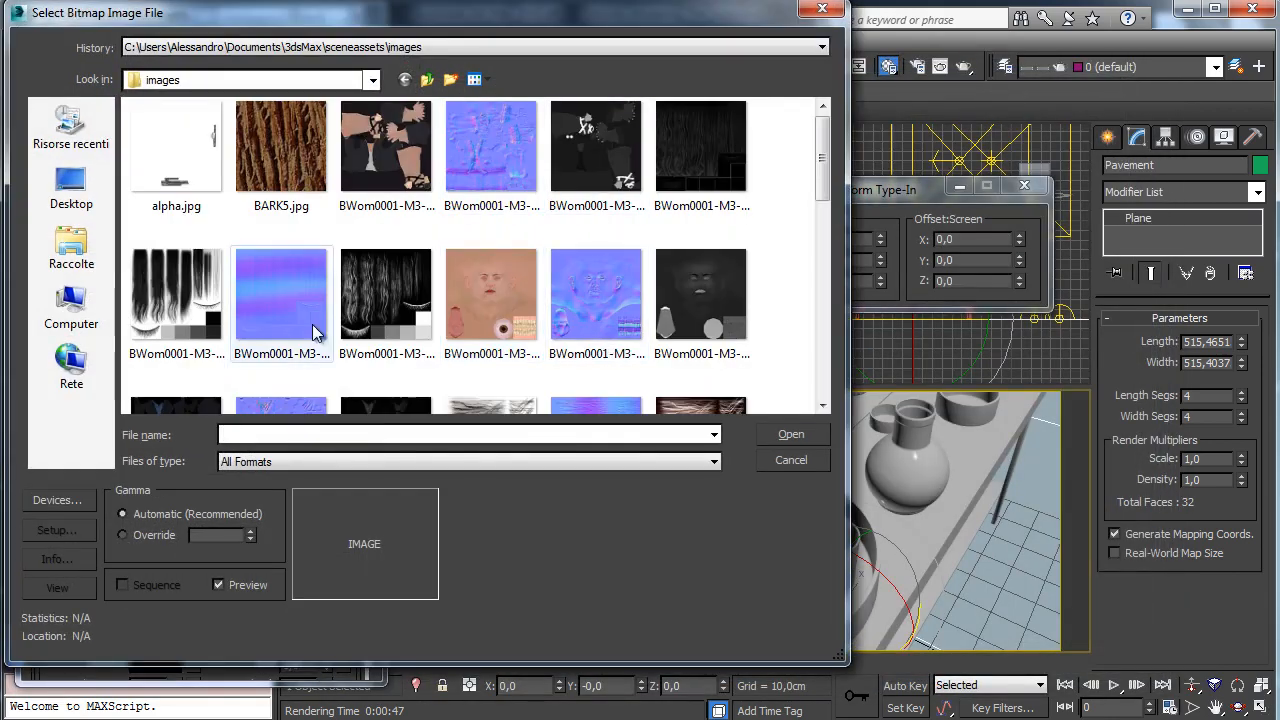
left_click(68, 190)
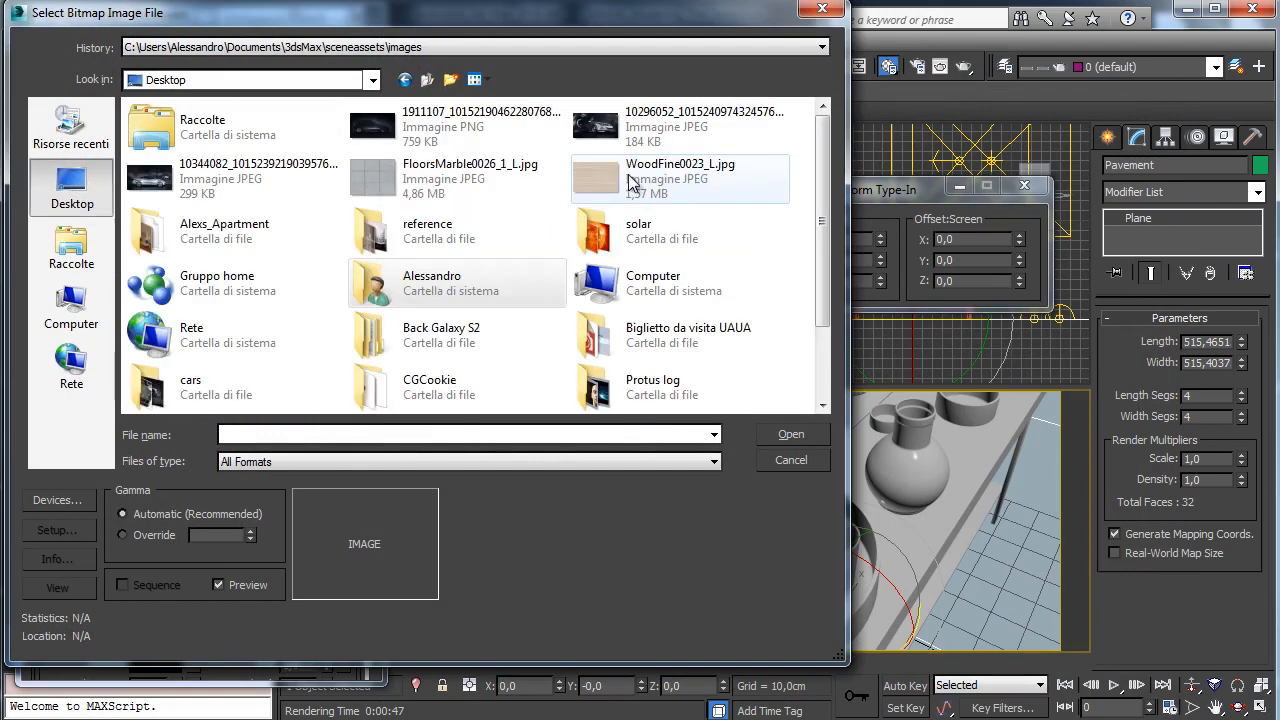
left_click_drag(817, 232, 820, 306)
double_click(430, 388)
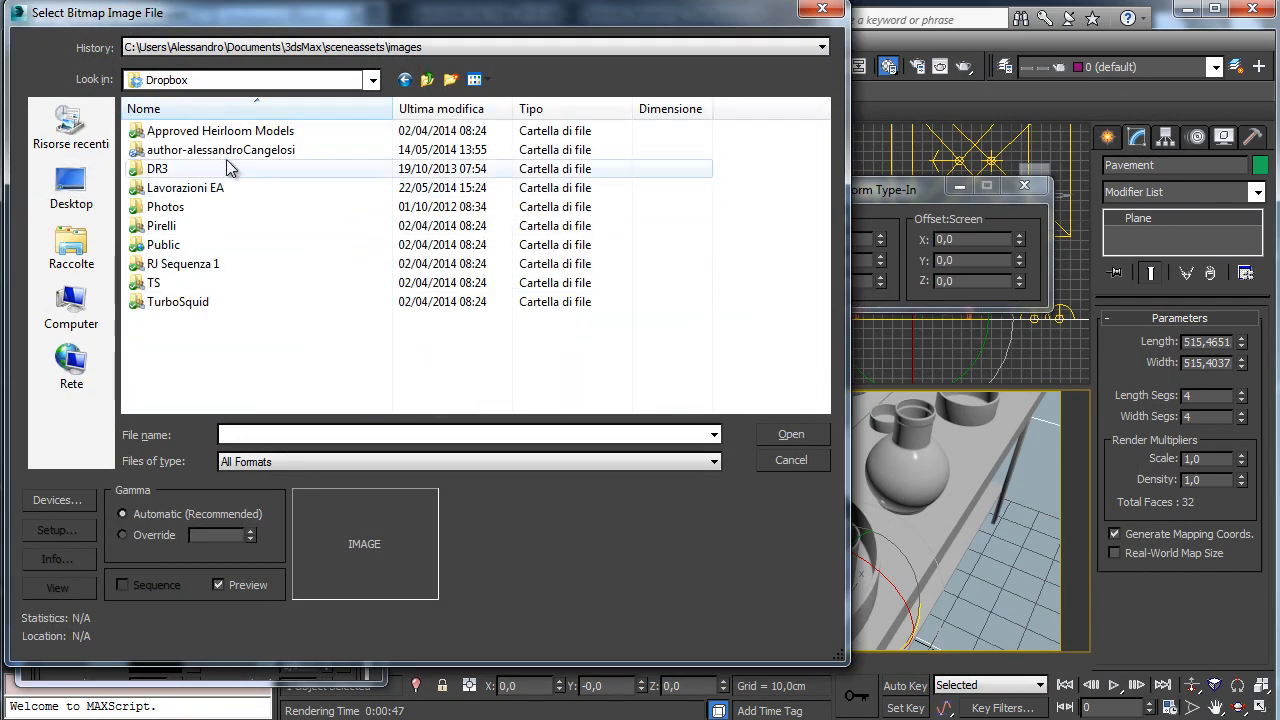
double_click(215, 142)
double_click(165, 265)
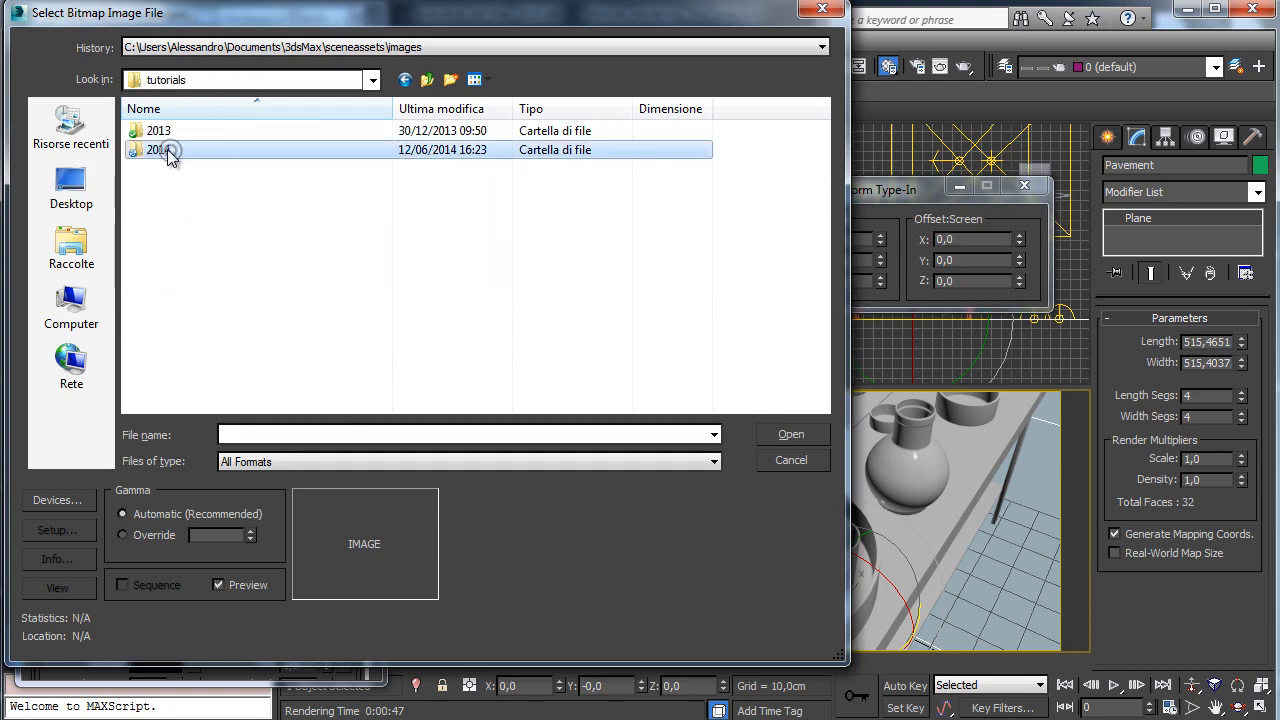
double_click(171, 151)
left_click_drag(819, 309, 820, 360)
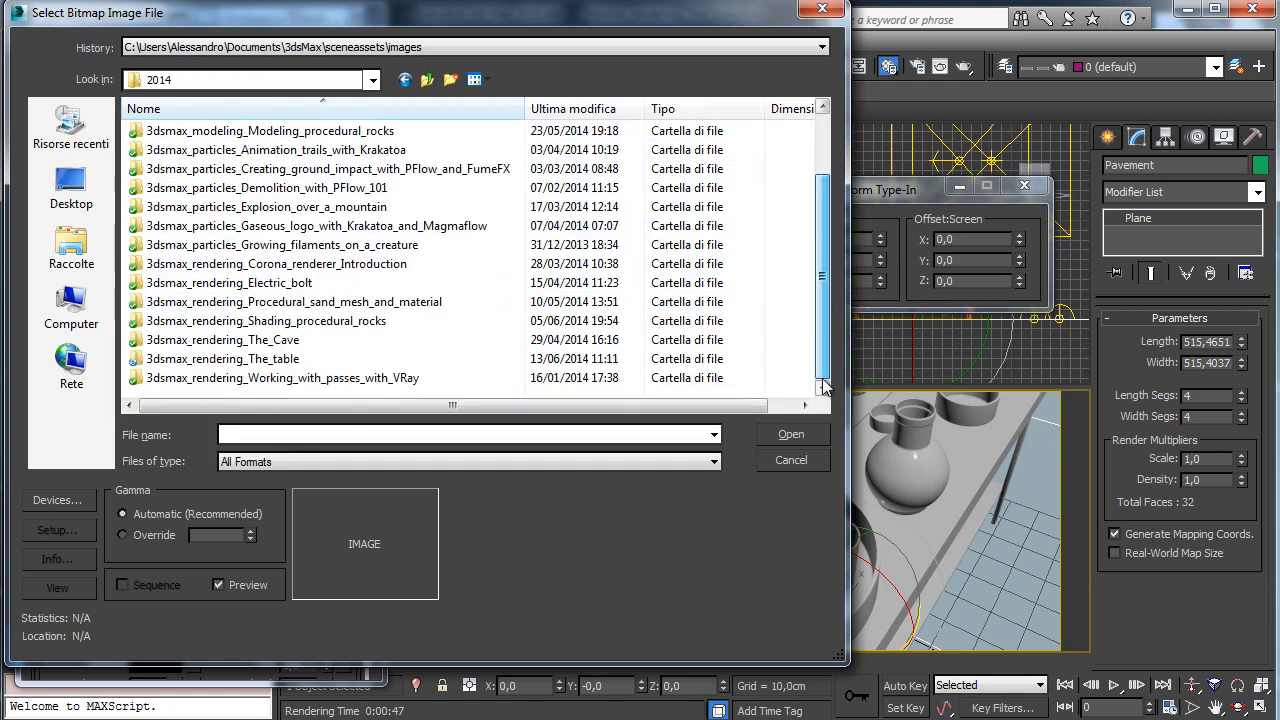
double_click(262, 360)
double_click(178, 135)
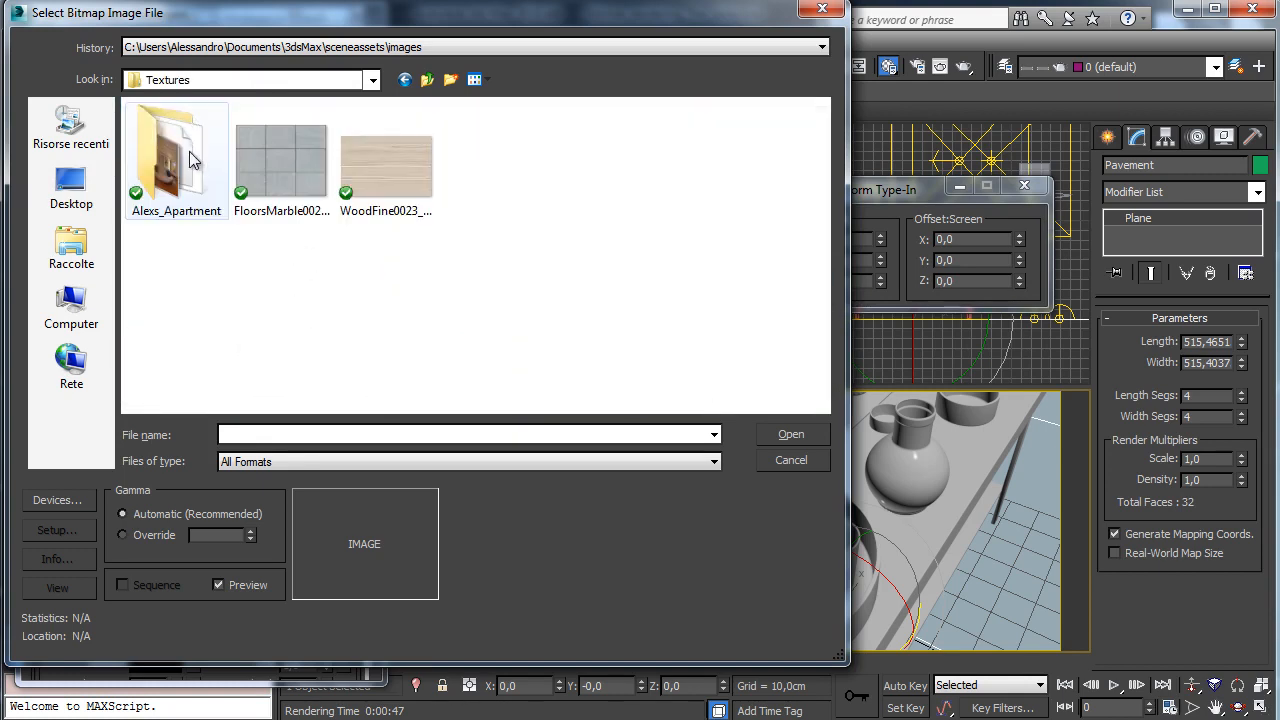
left_click(303, 171)
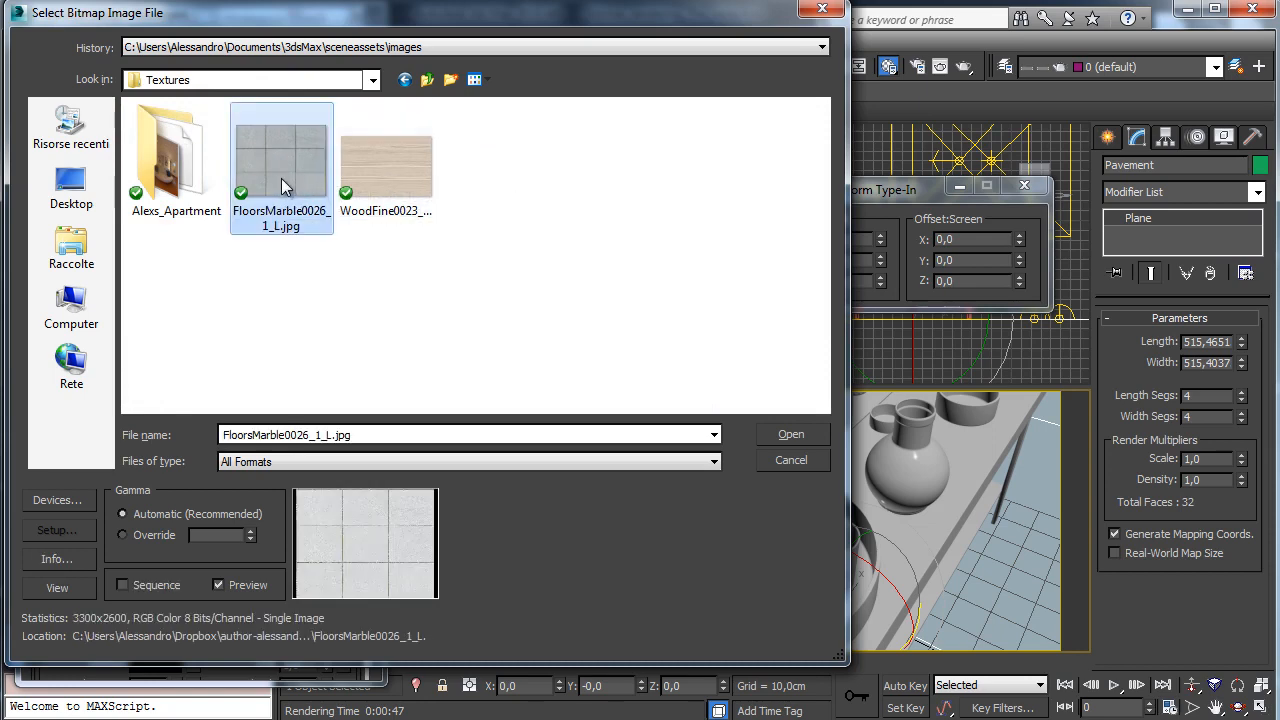
left_click(791, 436)
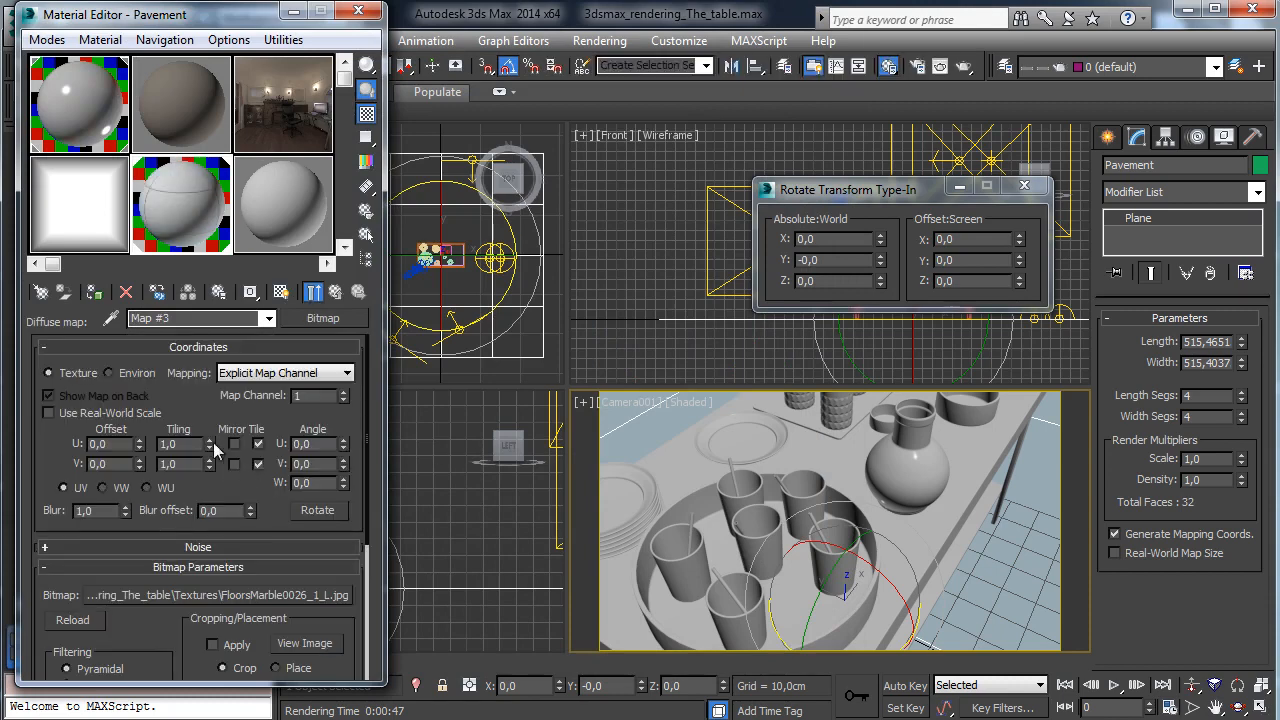
Set the marble bitmap's blur to 0,01 and display the map in the viewport
right_click(127, 514)
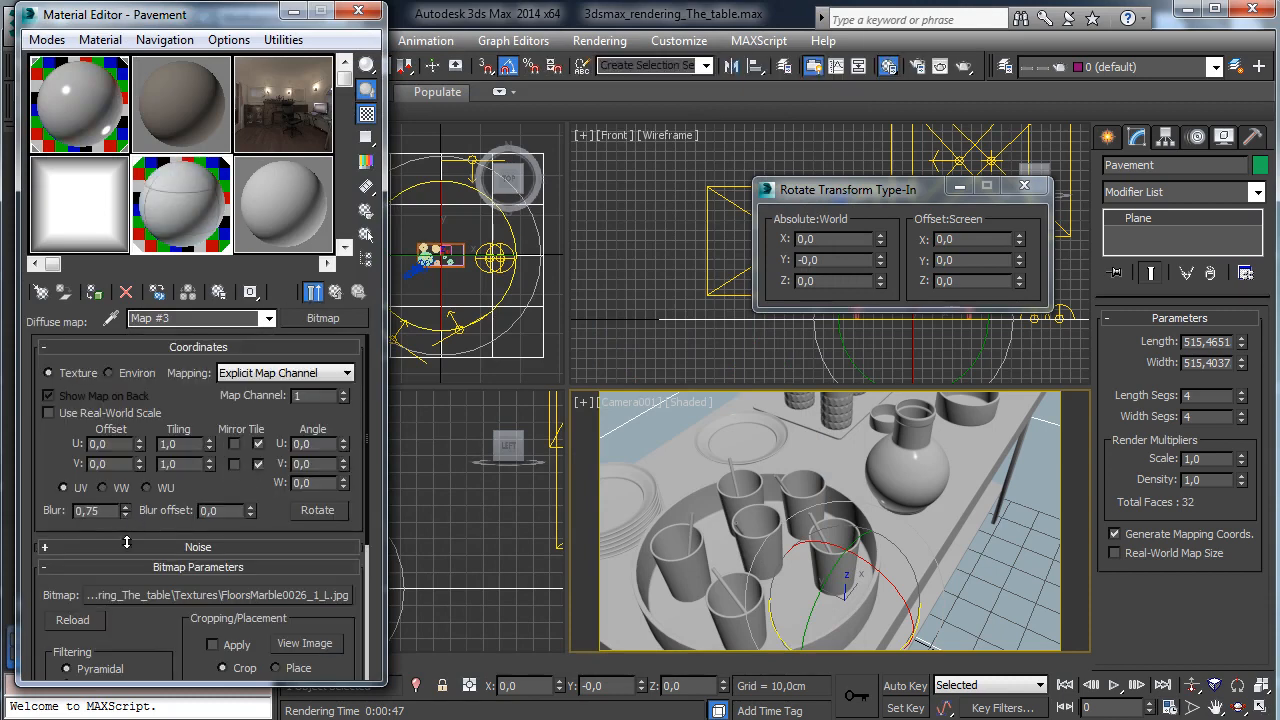
left_click(312, 292)
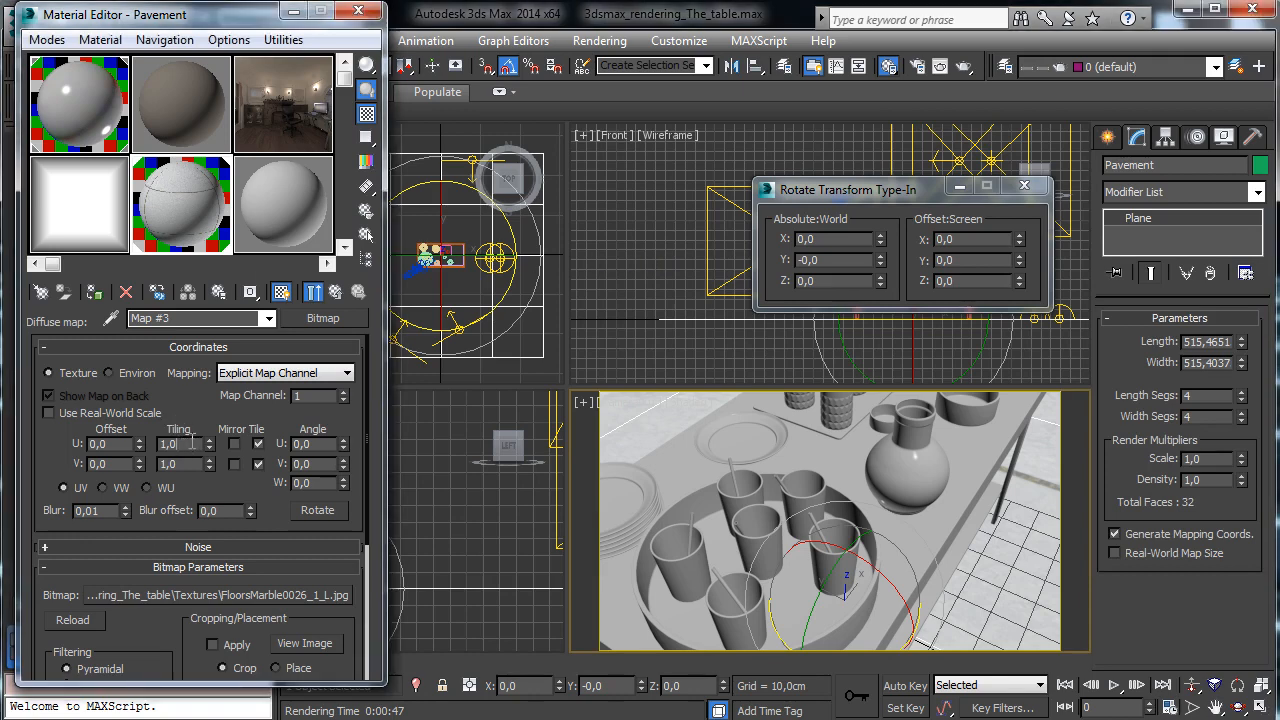
Set the marble bitmap's U and V tiling to 5
key("Return")
type("5")
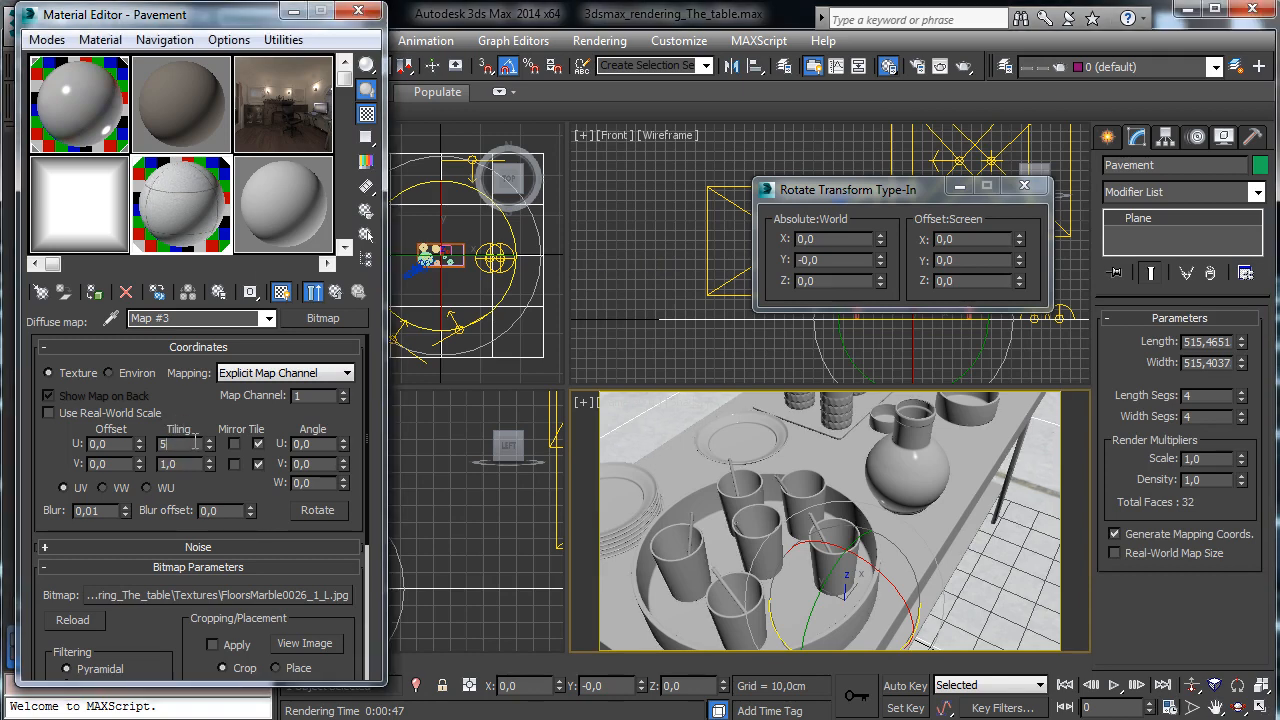
key("Return")
double_click(188, 463)
type("5")
key("Return")
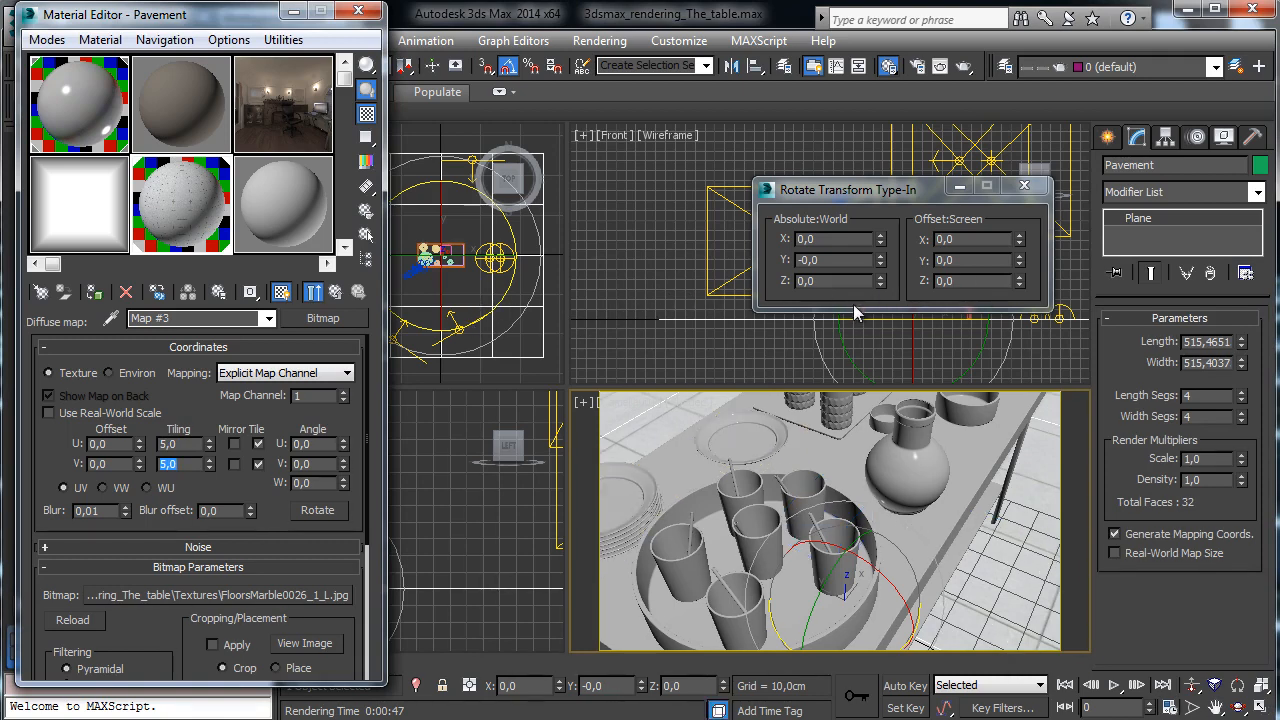
Return to the Pavement material's parent level and open the diffuse map amount for editing
left_click(336, 292)
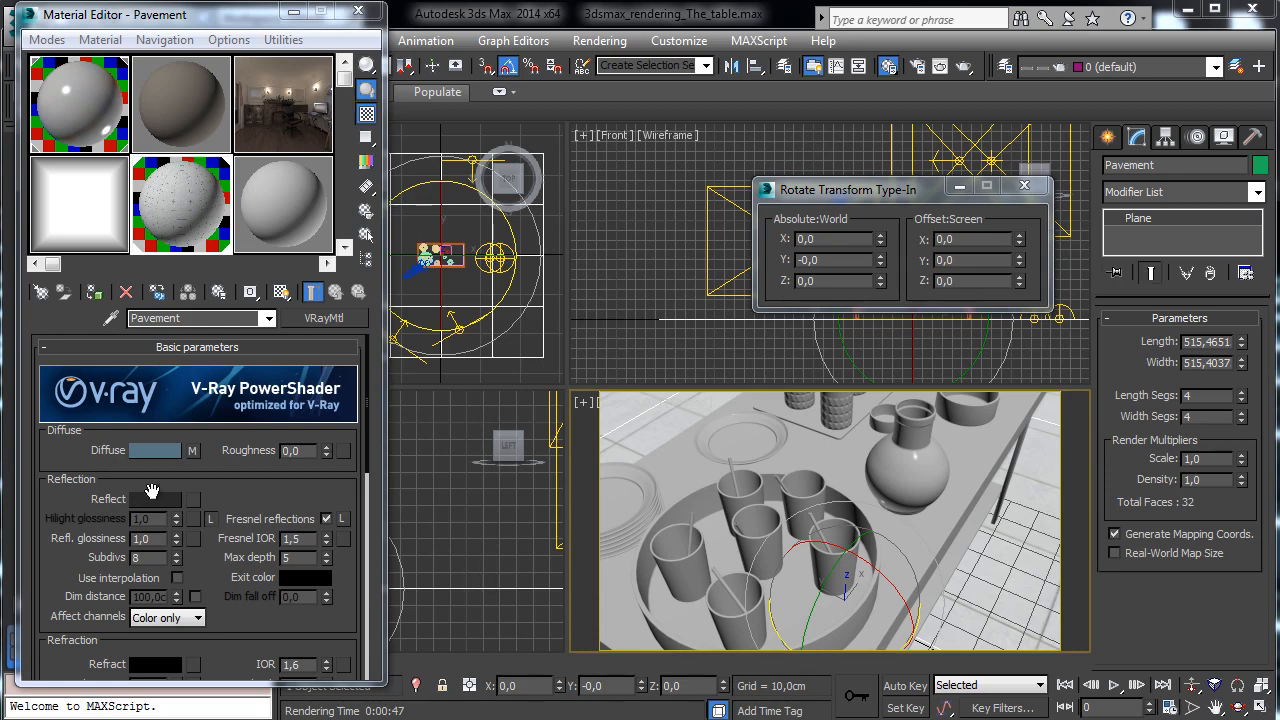
left_click_drag(231, 508, 240, 264)
scroll(218, 460, "down", 5)
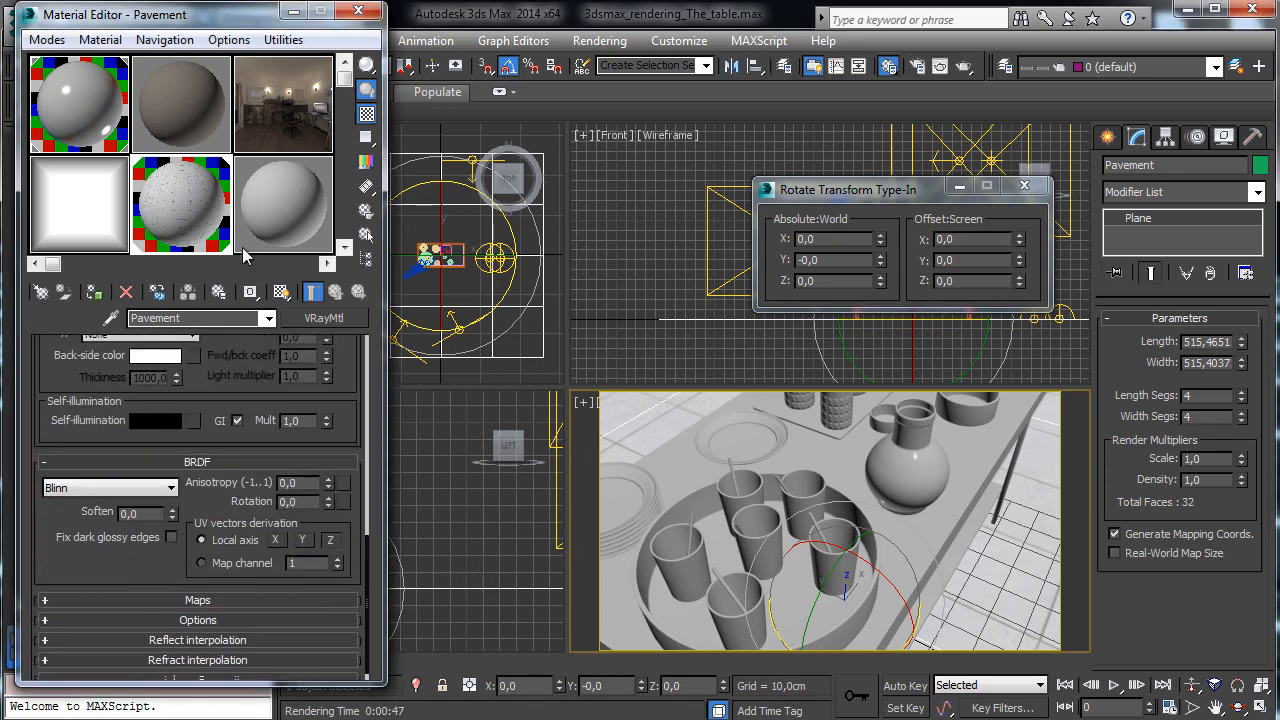
left_click(201, 589)
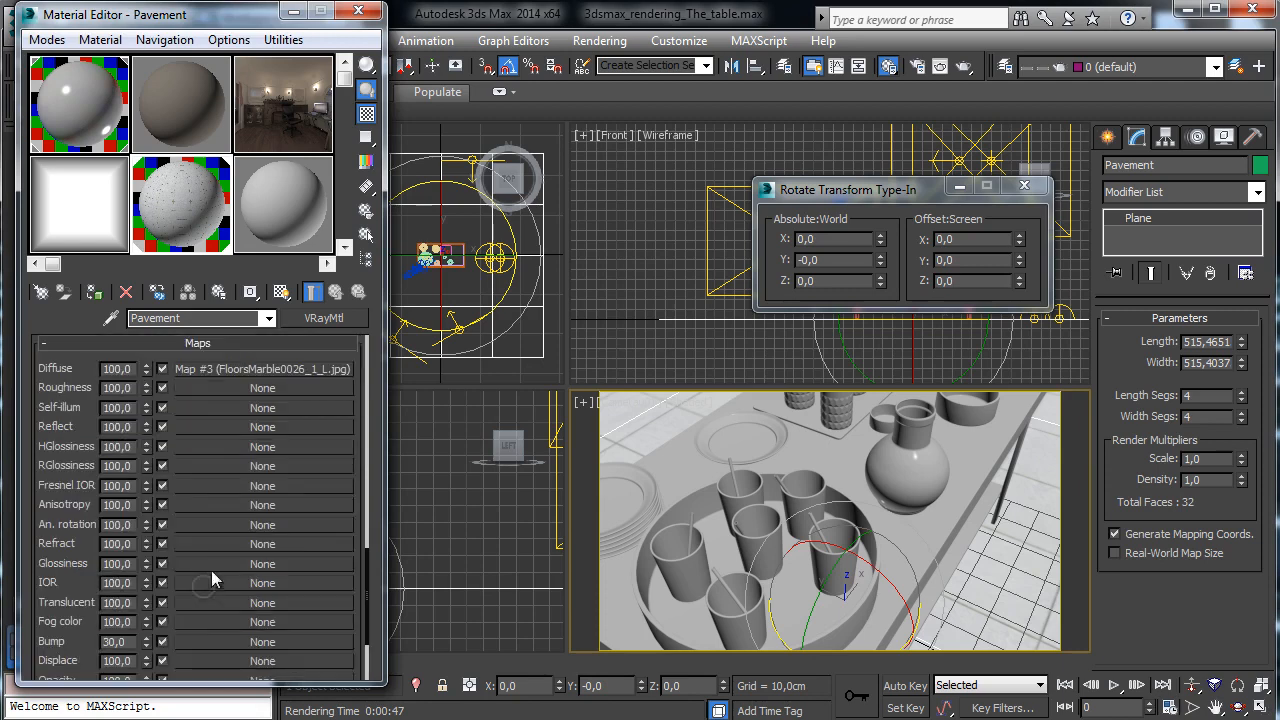
double_click(135, 369)
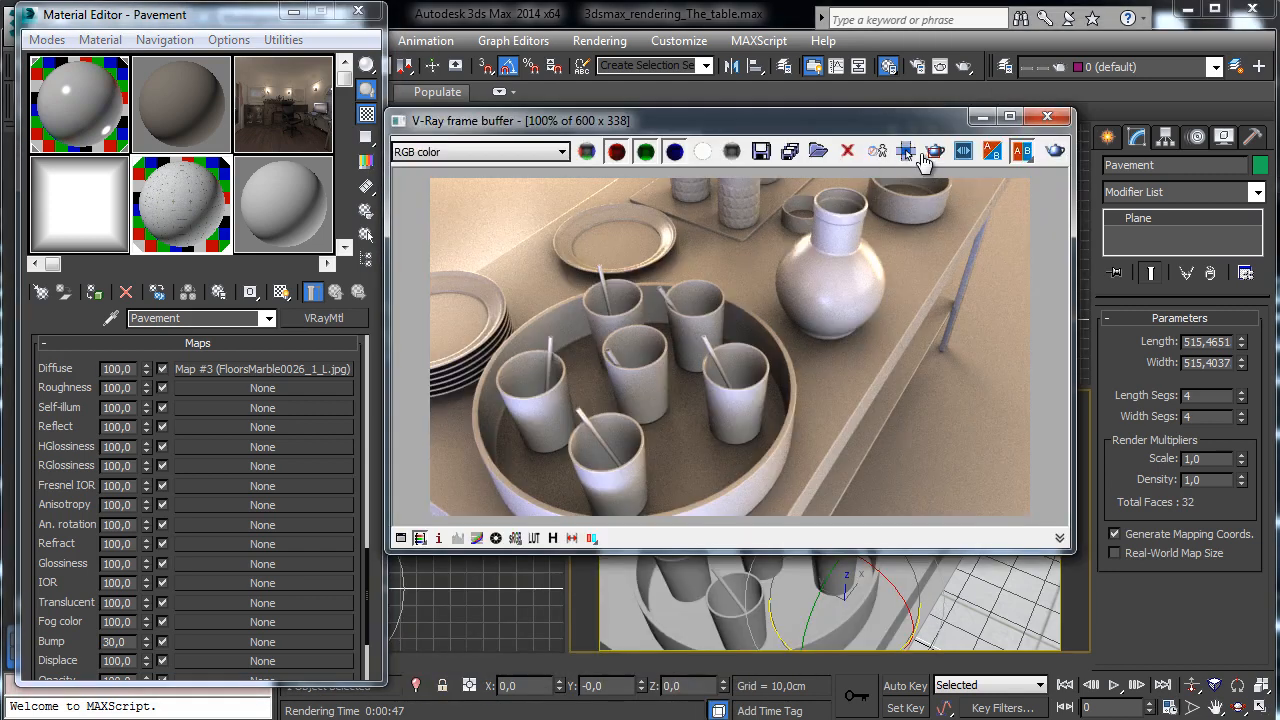
Define a render region over the floor and vase side of the frame, render it, and stop the render early
left_click(935, 151)
left_click_drag(833, 230, 1030, 517)
left_click(1055, 151)
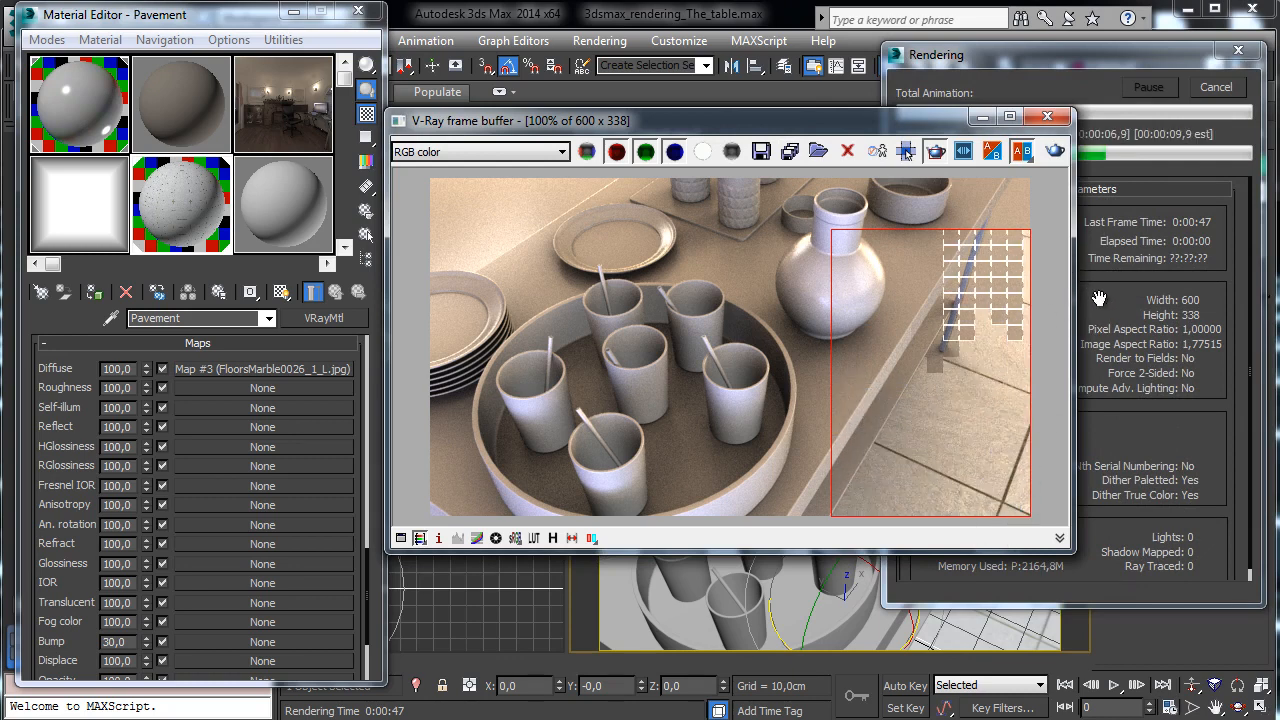
left_click(1213, 94)
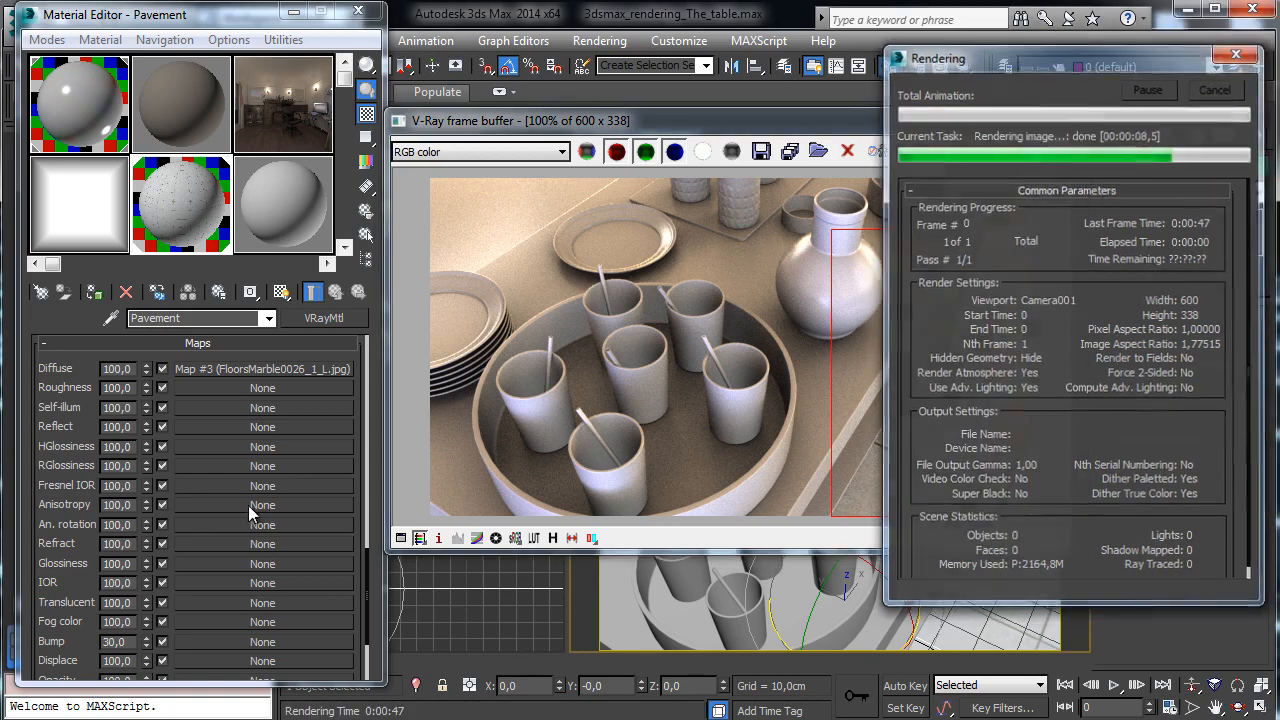
Set the diffuse map amount to 35 and render the floor region again
type("35")
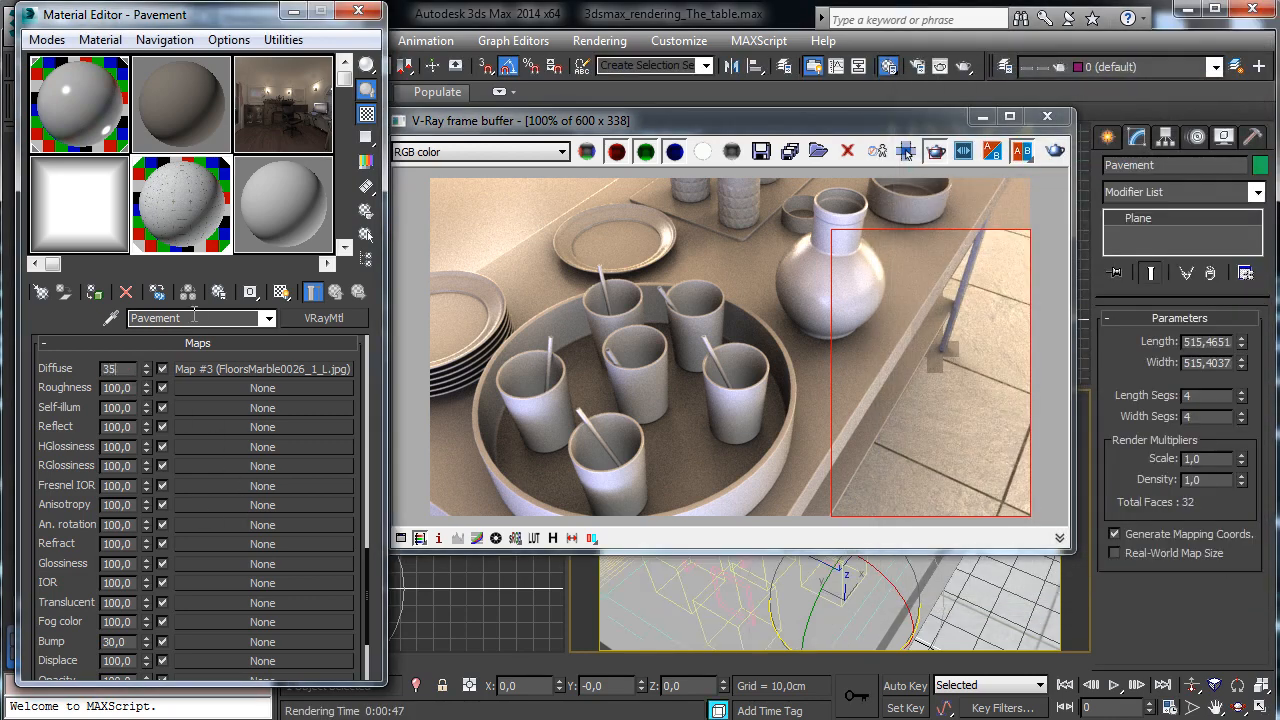
left_click(1054, 151)
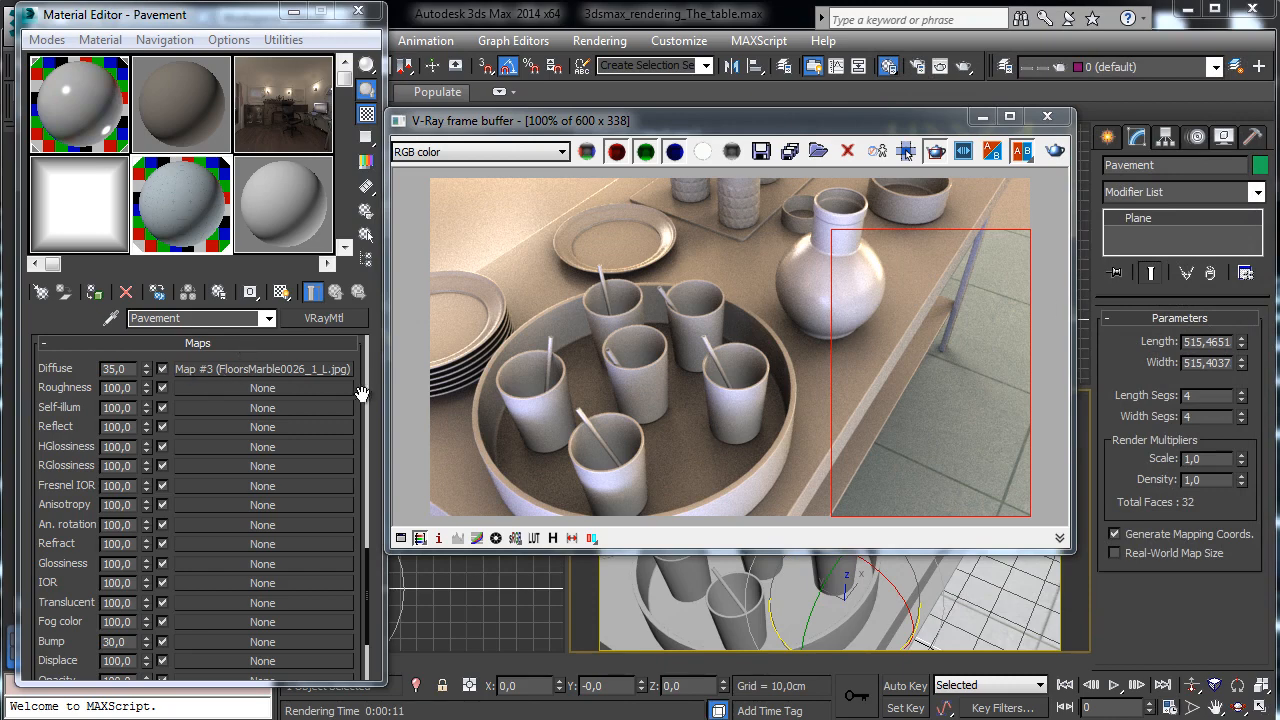
Set the Pavement material's reflection glossiness to 0.85 and its unlocked highlight glossiness to 0.7
scroll(325, 480, "up", 10)
scroll(325, 480, "up", 5)
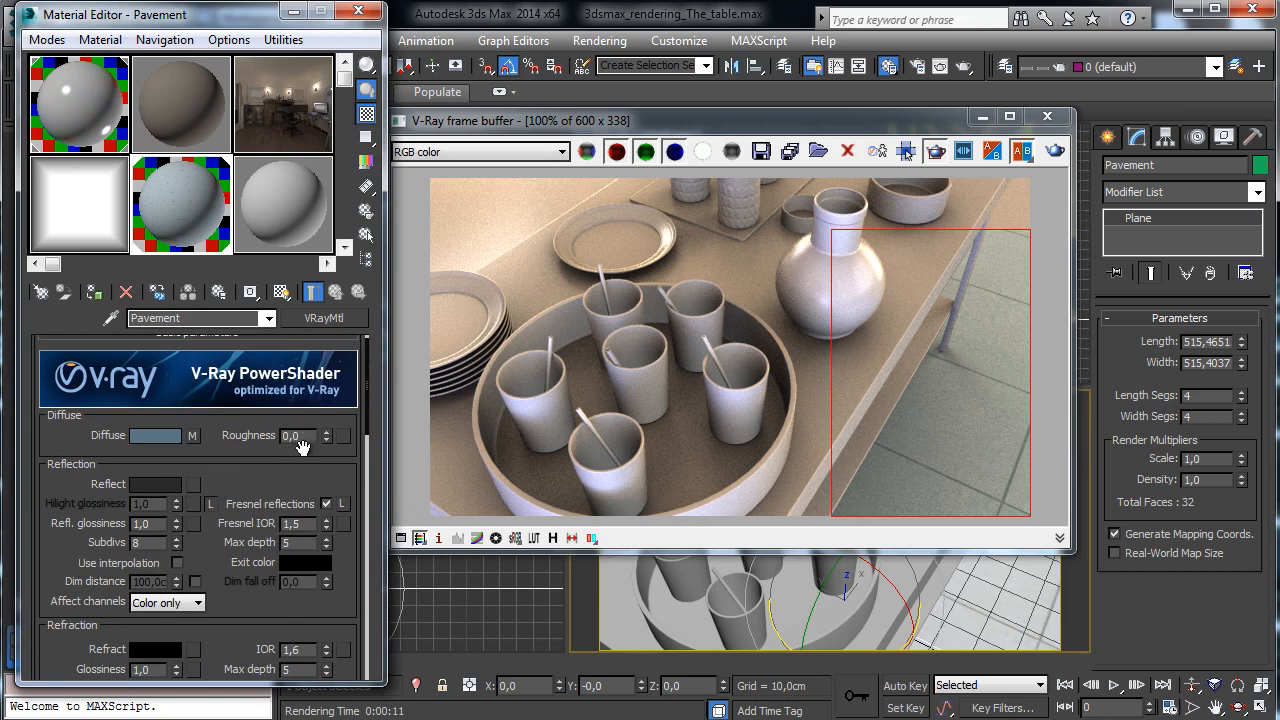
double_click(144, 524)
type("0,85")
left_click(210, 503)
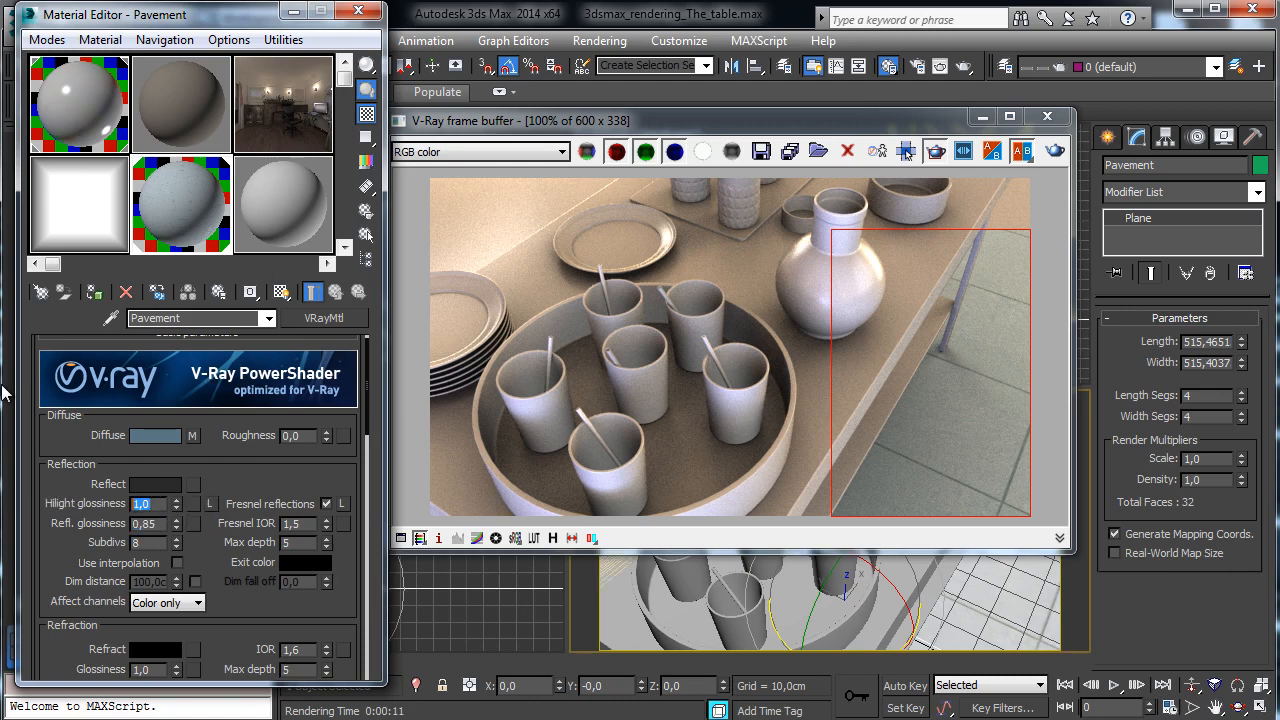
type("0,7")
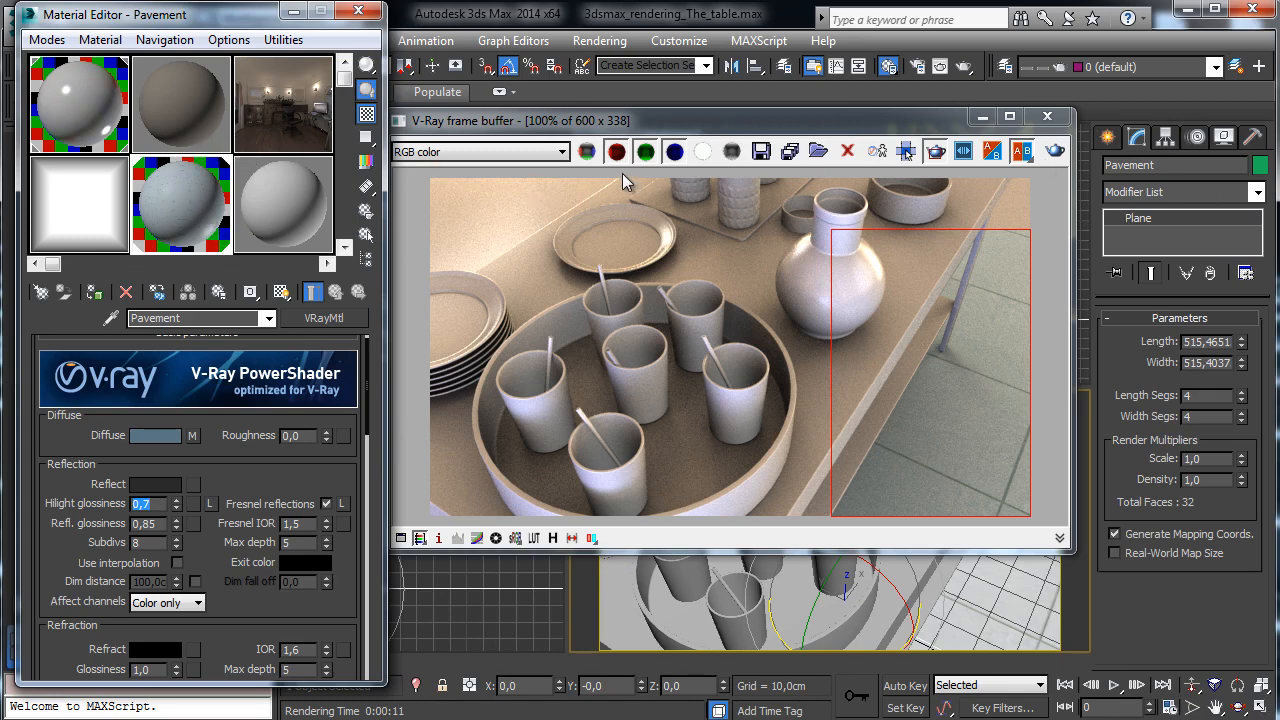
Define a render region over the floor behind the stacked plates and render it
left_click_drag(622, 173, 421, 304)
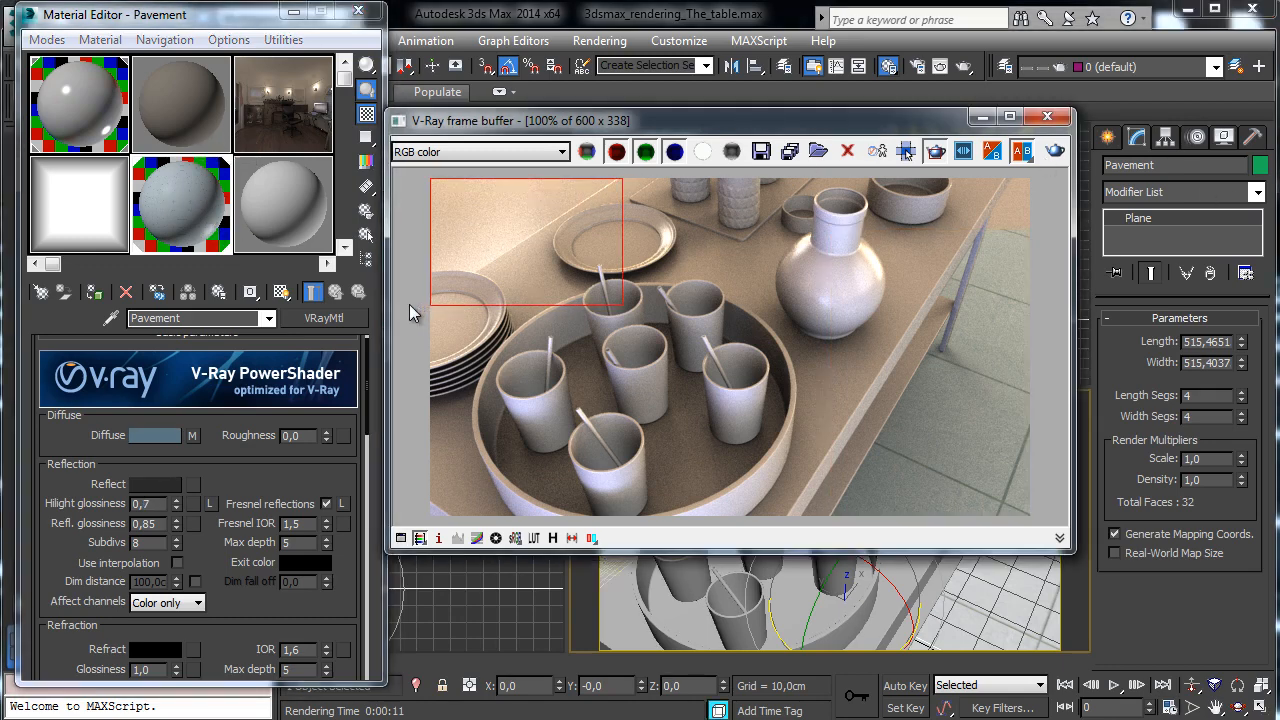
left_click(1055, 151)
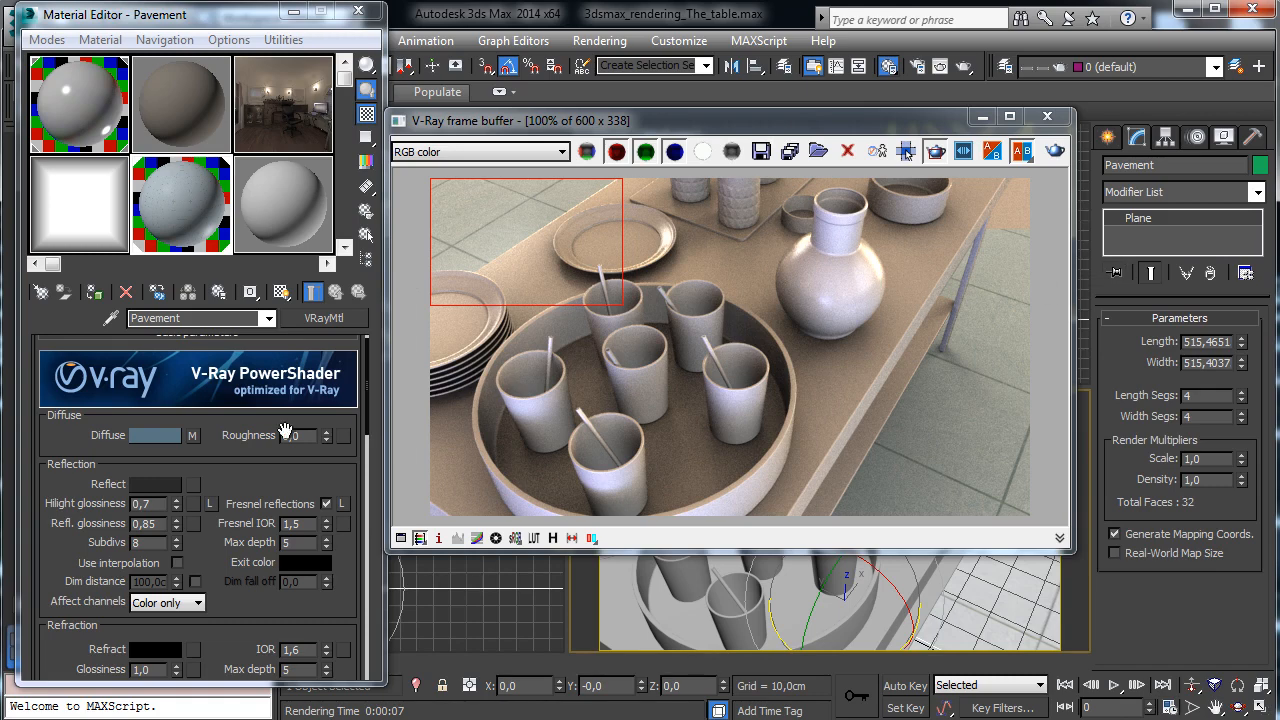
Copy the diffuse marble map to the RGlossiness slot as a non-instanced copy and set its amount to 35
scroll(243, 481, "down", 5)
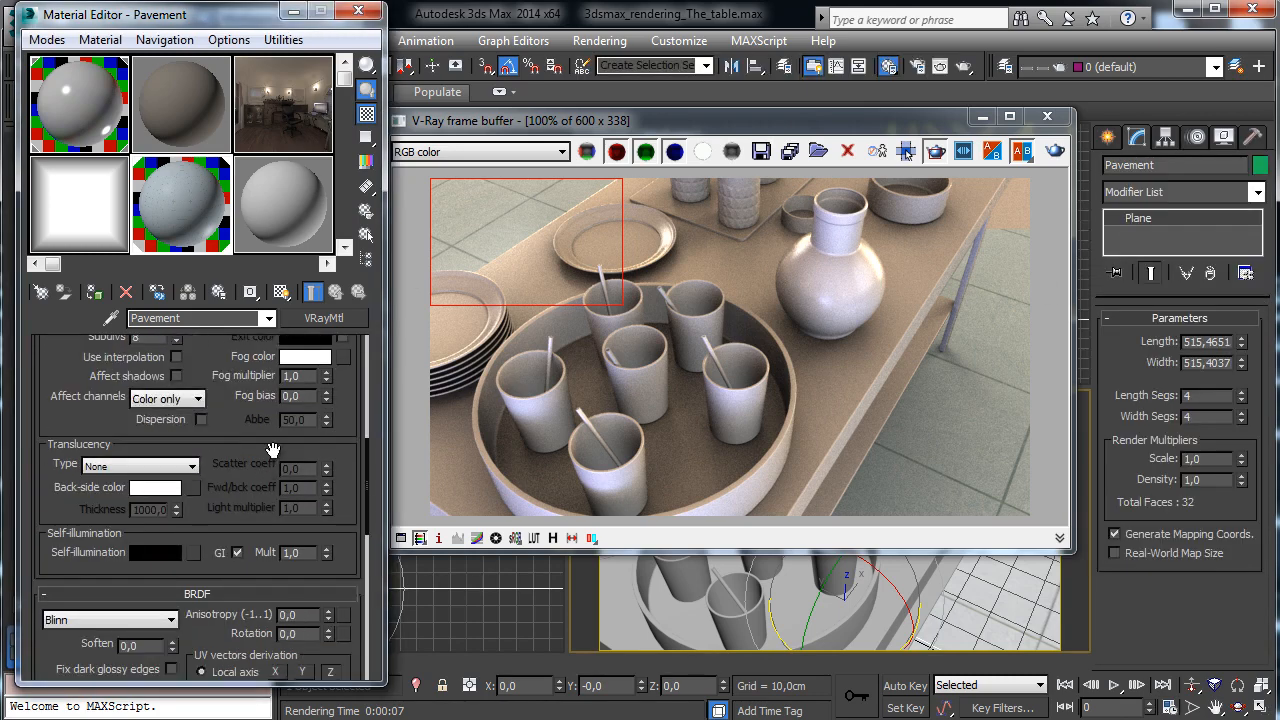
scroll(272, 449, "down", 6)
scroll(172, 400, "down", 3)
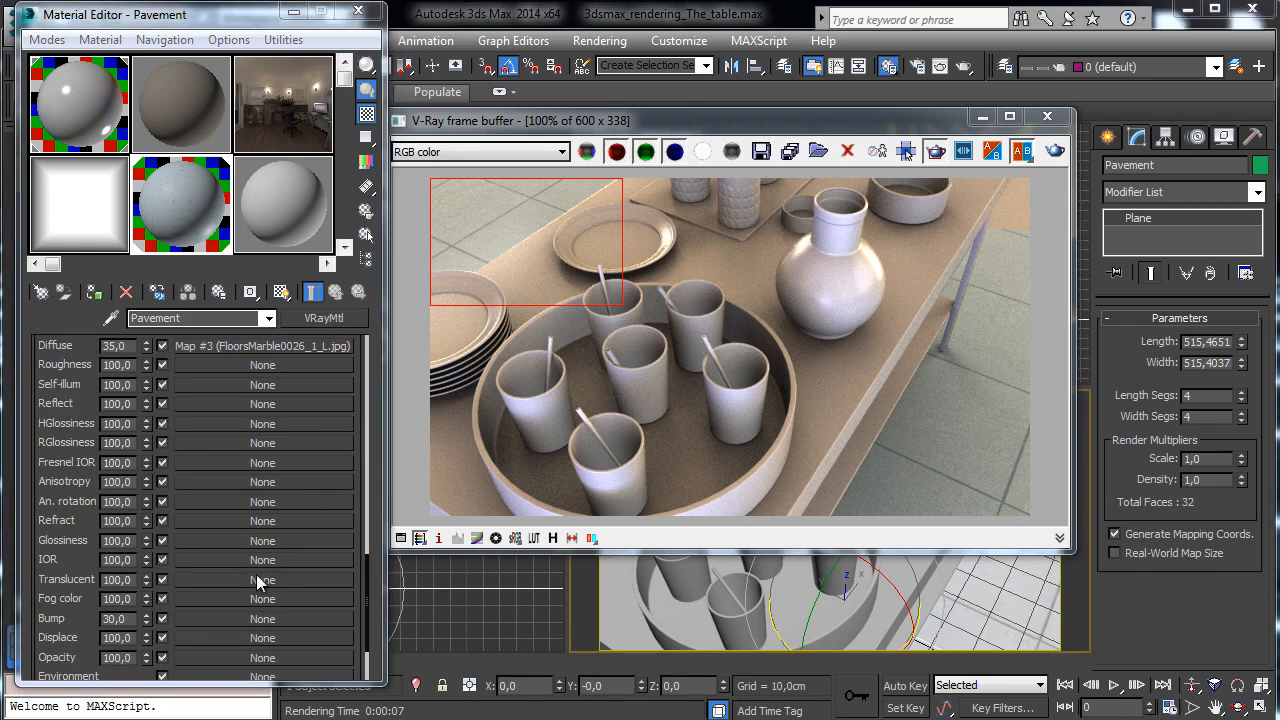
left_click_drag(226, 344, 221, 442)
left_click(157, 408)
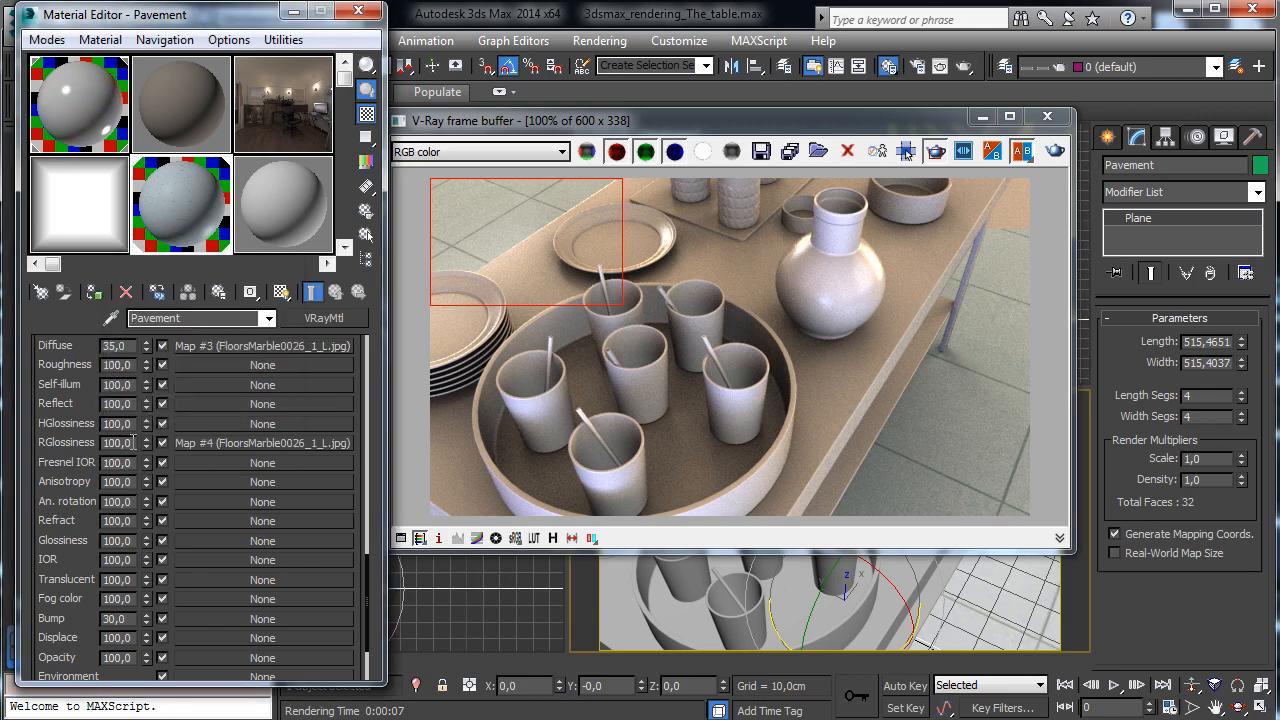
left_click(133, 442)
type("35")
key("Return")
Copy the RGlossiness marble map to the HGlossiness slot and set its amount to 35
left_click_drag(224, 445, 216, 419)
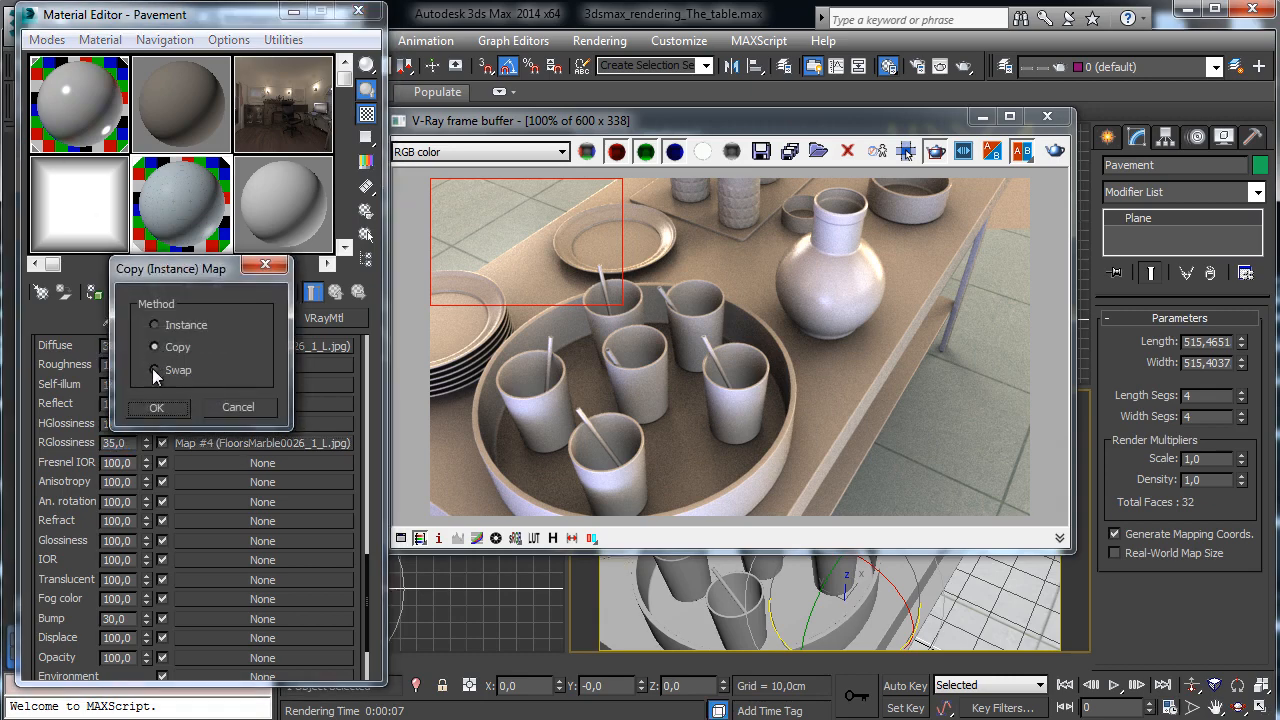
left_click(150, 407)
left_click(122, 423)
type("3")
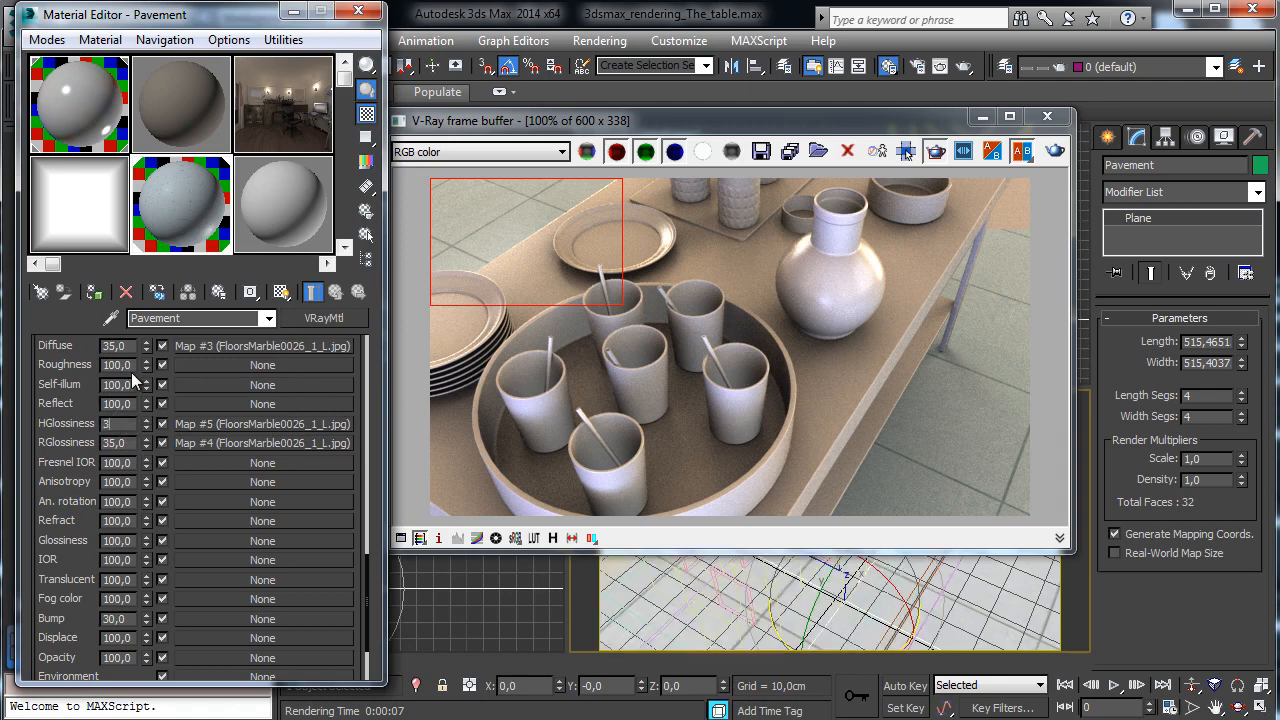
type("5")
key("Return")
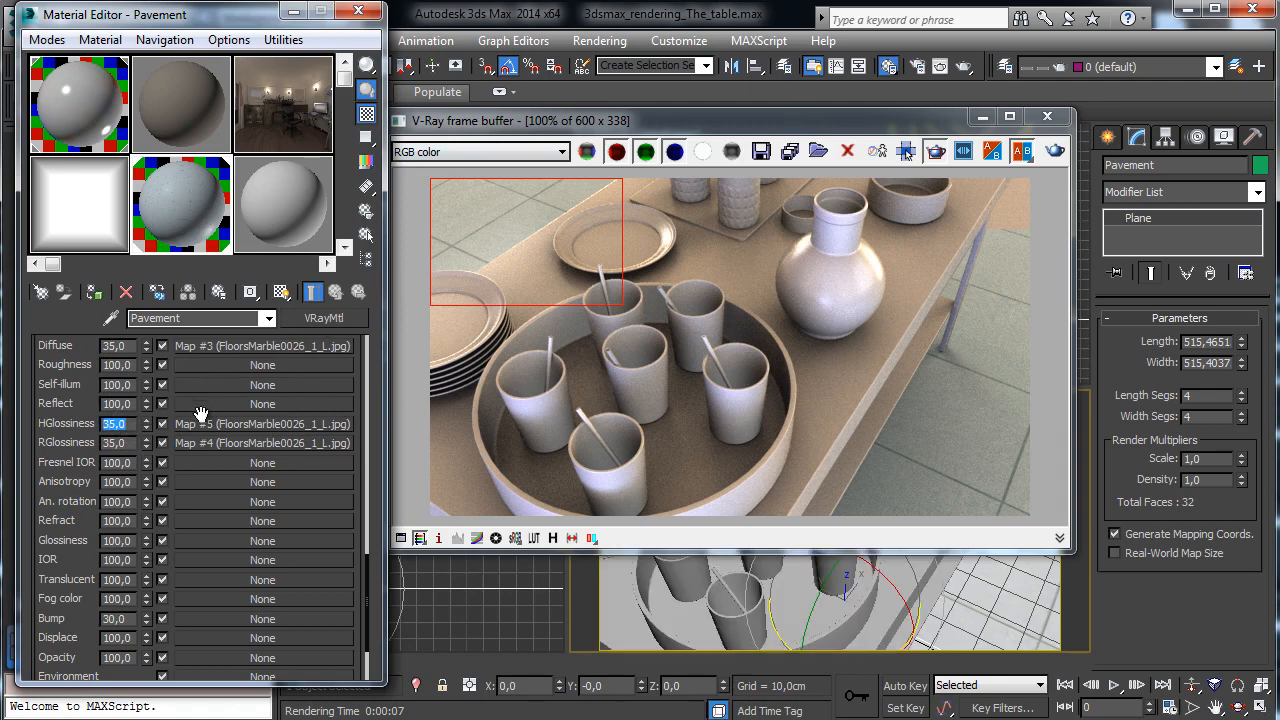
Copy the HGlossiness marble map to the Reflect slot and set its amount to 35
left_click_drag(200, 423, 196, 400)
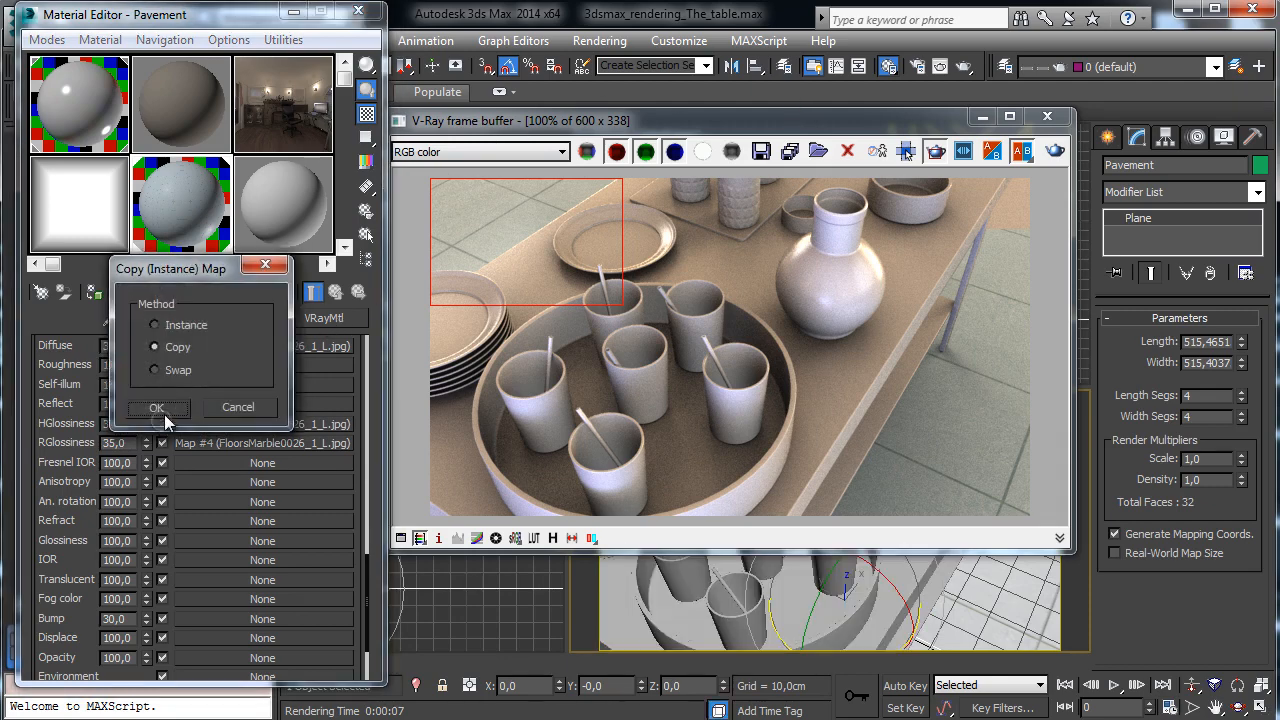
left_click(154, 408)
double_click(117, 403)
type("3")
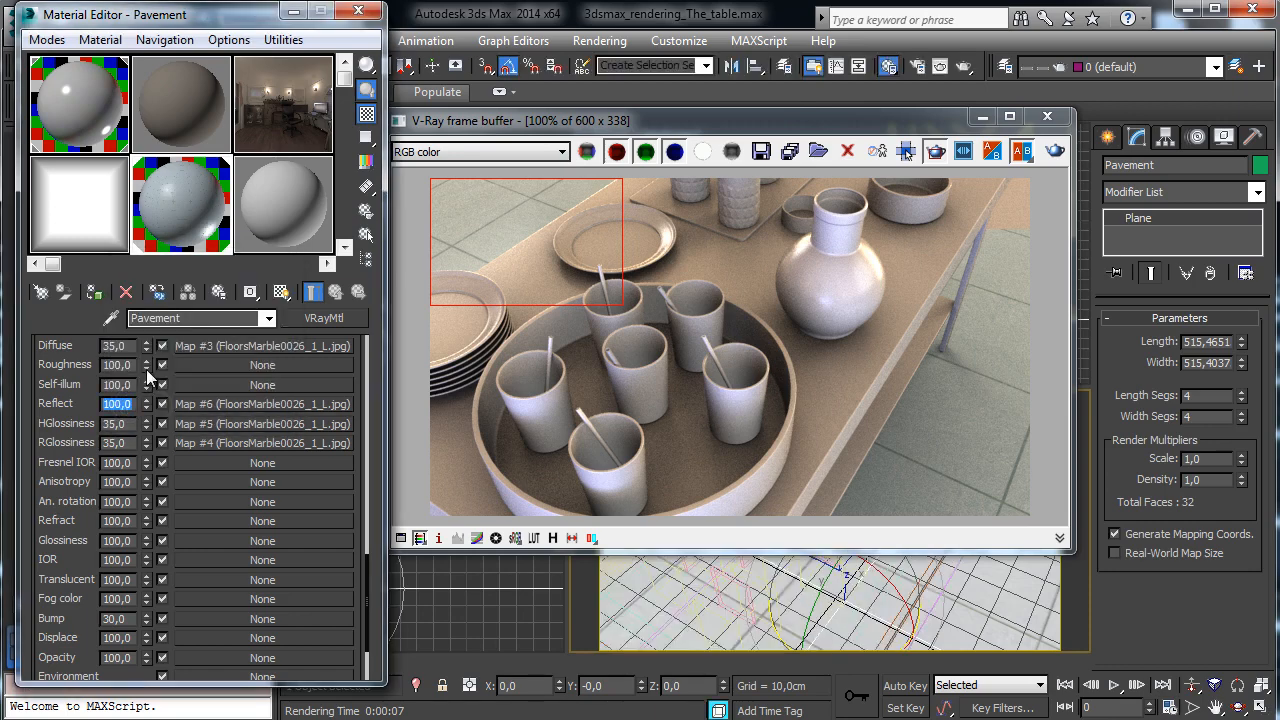
type("5")
key("Return")
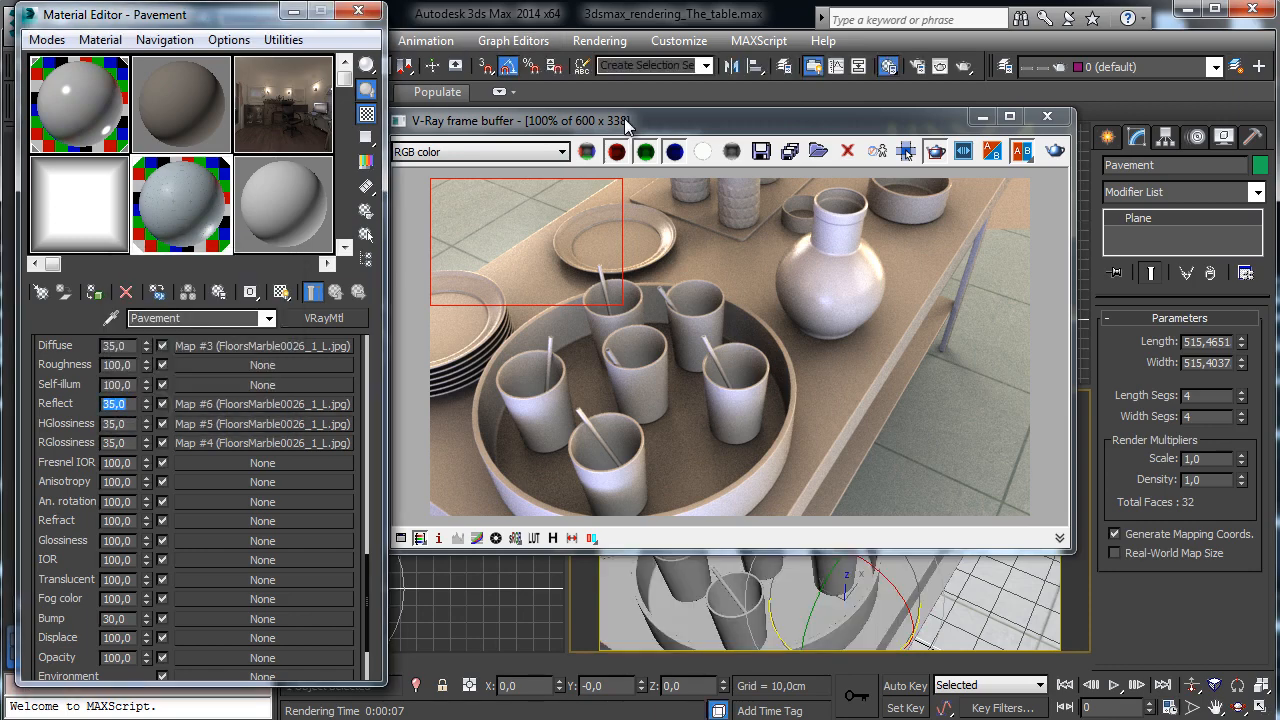
Render the floor region behind the plates again, and a new region over the floor below the vase
left_click(1054, 153)
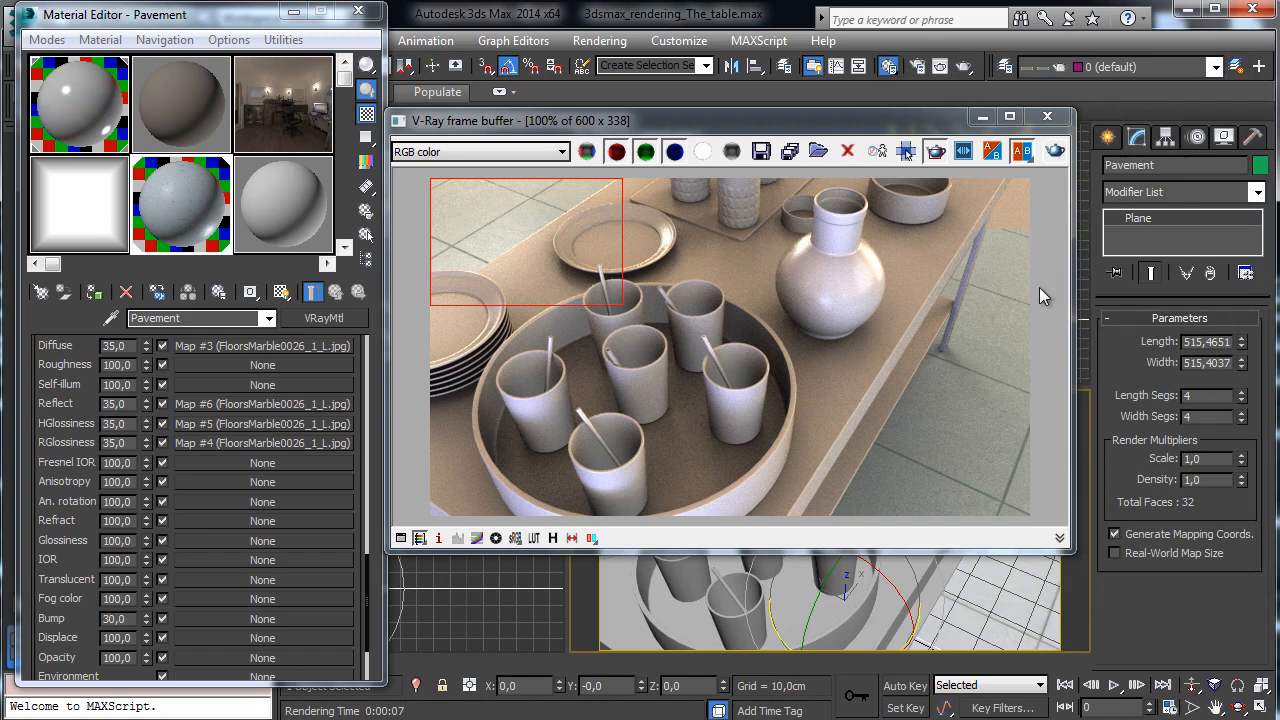
left_click_drag(1039, 287, 863, 522)
left_click(1055, 151)
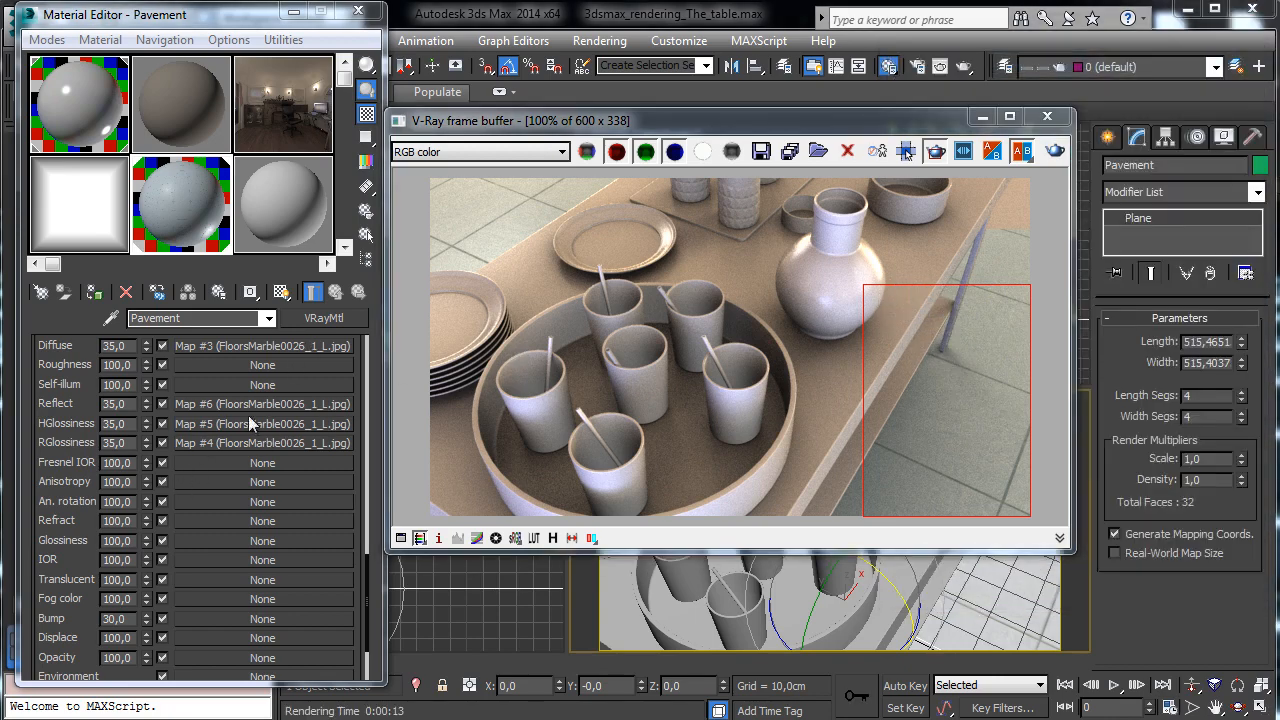
Copy the RGlossiness marble map to the Bump slot and set the bump bitmap's blur to 0.2
left_click_drag(360, 444, 310, 388)
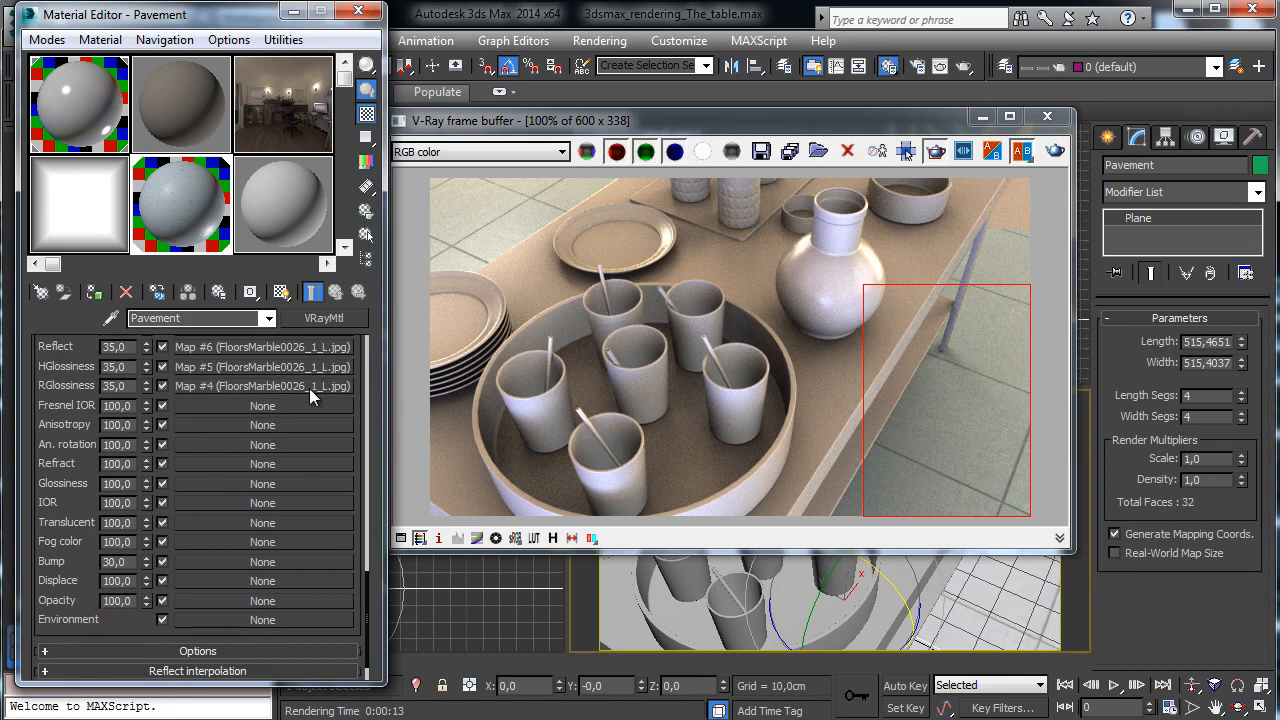
left_click_drag(191, 560, 191, 561)
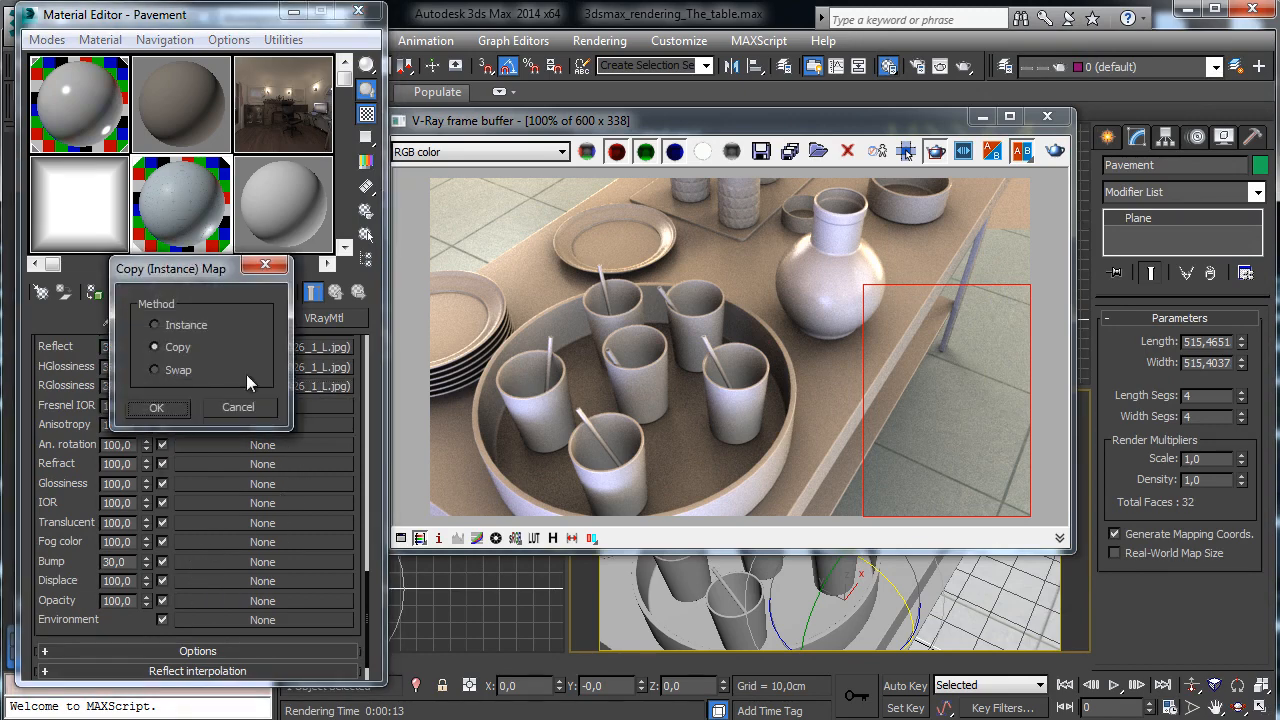
left_click(170, 410)
left_click(205, 561)
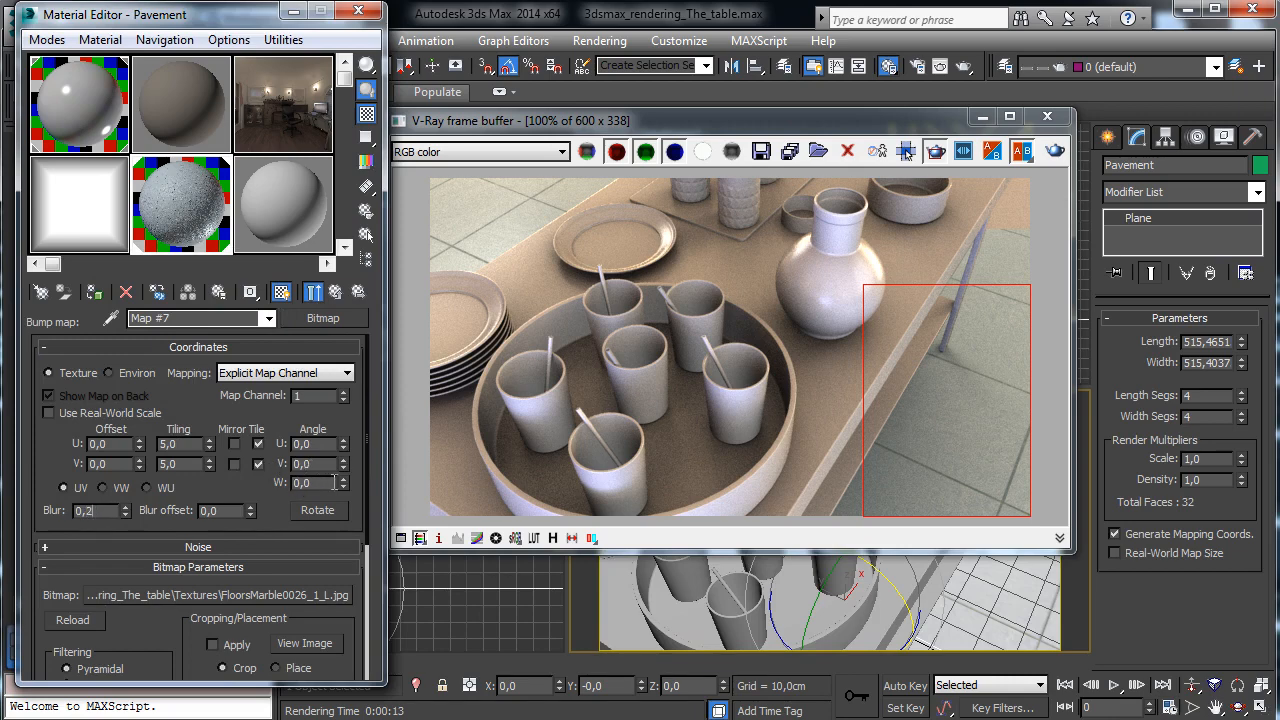
left_click(335, 291)
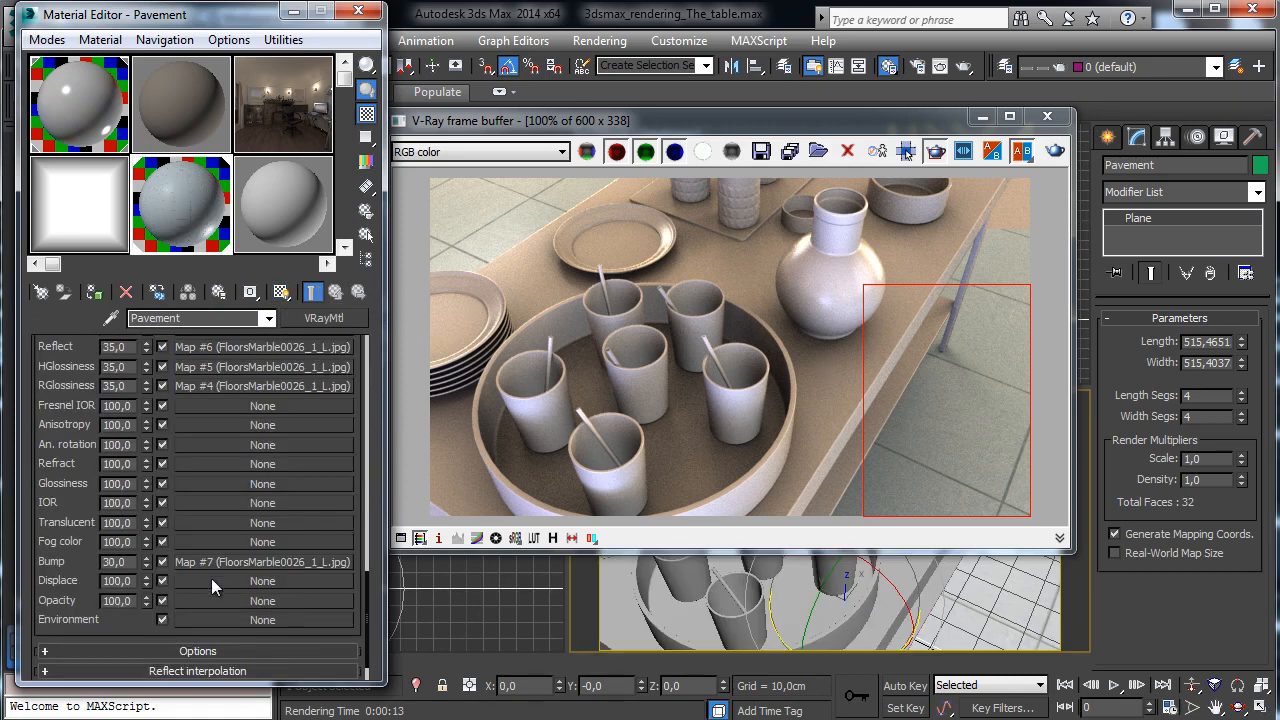
Set the bump map amount to 15
double_click(145, 556)
type("15")
key("Return")
Render the floor region below the vase, and a new region over the floor behind the plates
left_click(1055, 151)
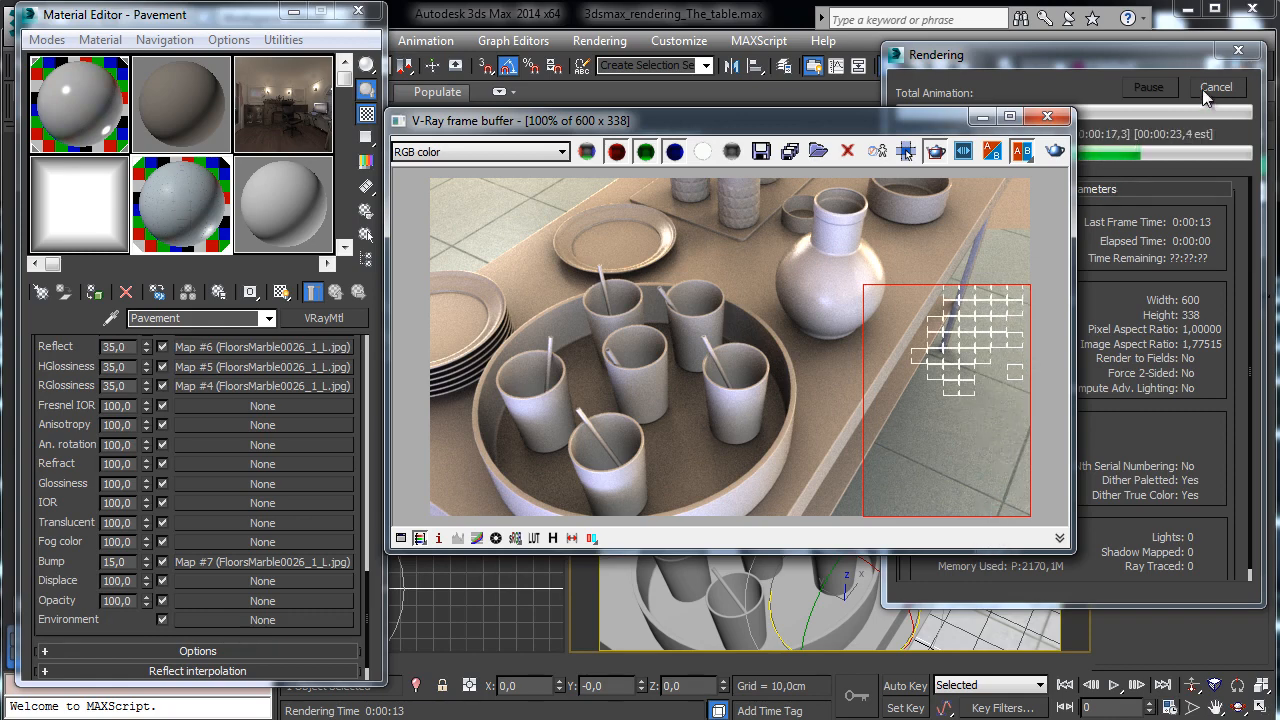
left_click_drag(611, 178, 412, 288)
left_click(1031, 160)
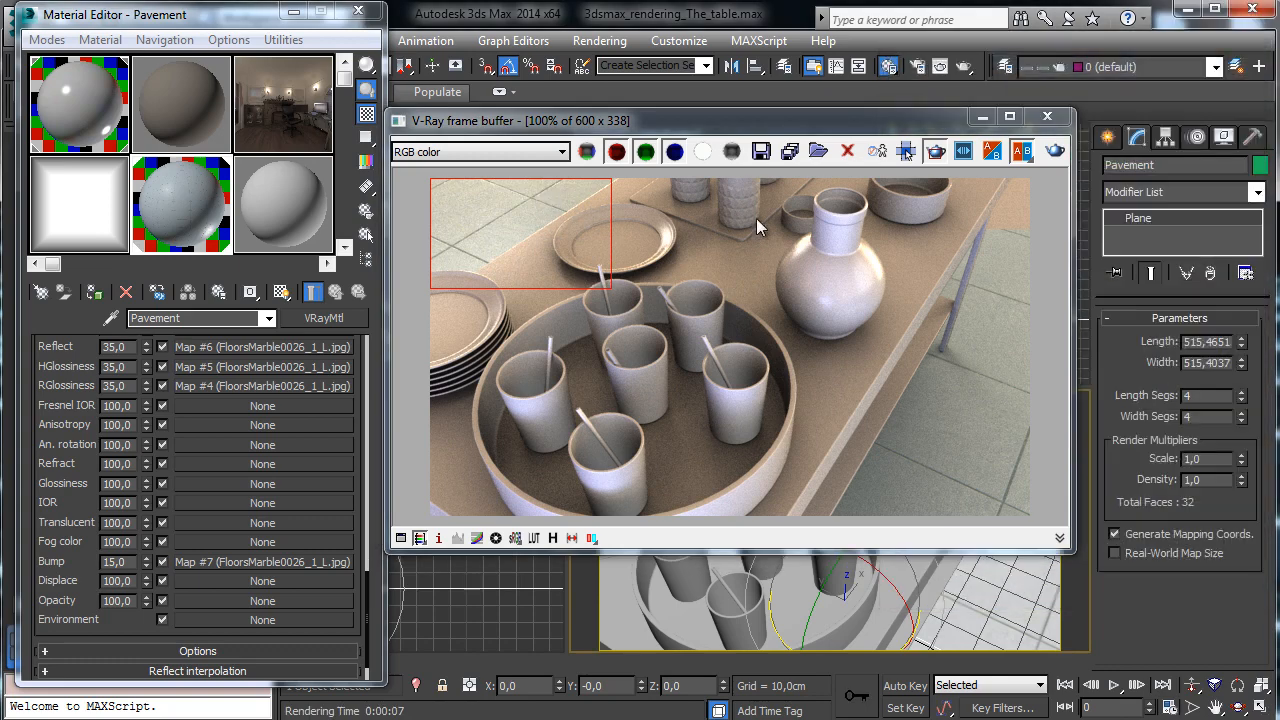
Minimize the V-Ray frame buffer and select the tabletop object Table_01 in the camera view
left_click_drag(234, 26, 192, 82)
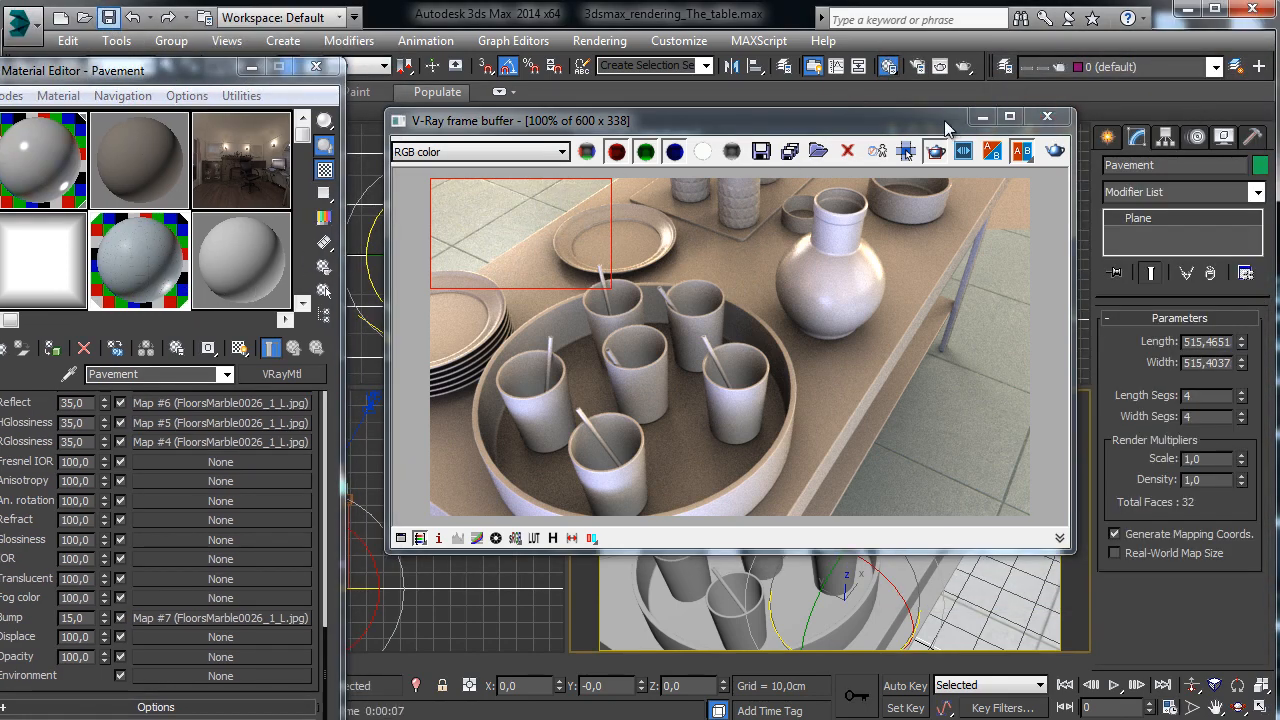
left_click_drag(936, 125, 950, 69)
left_click(997, 62)
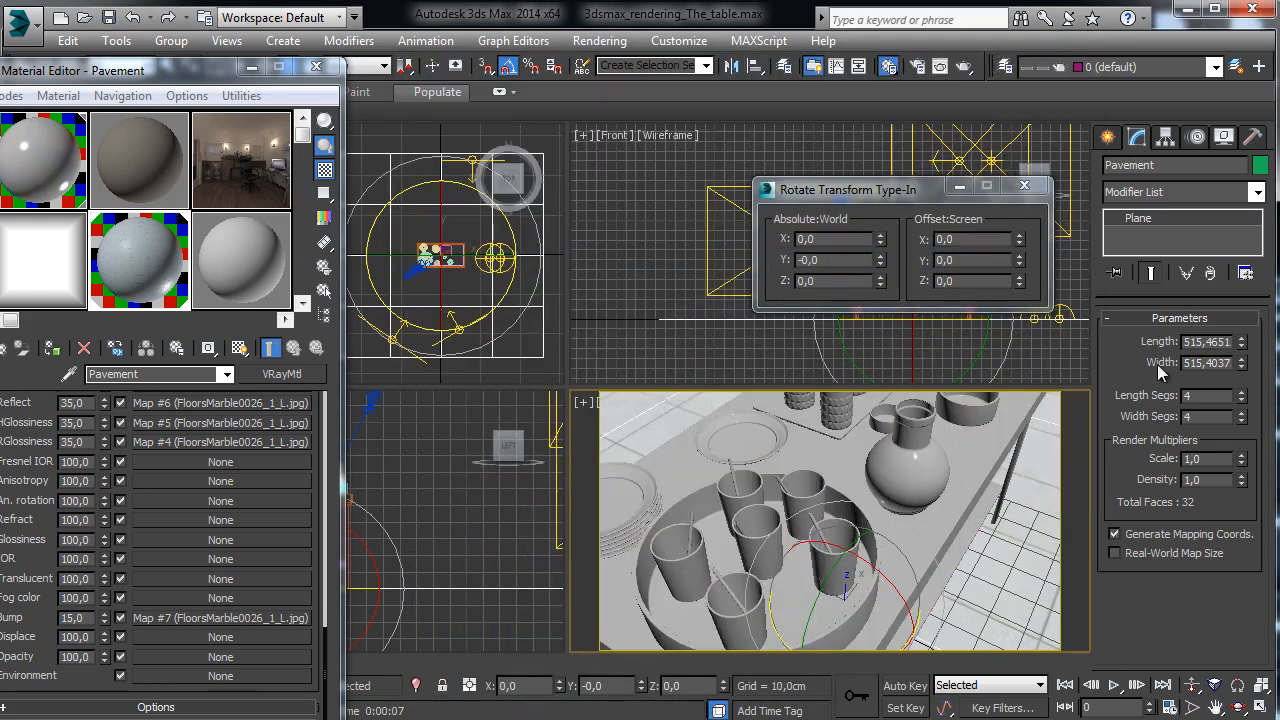
left_click(957, 463)
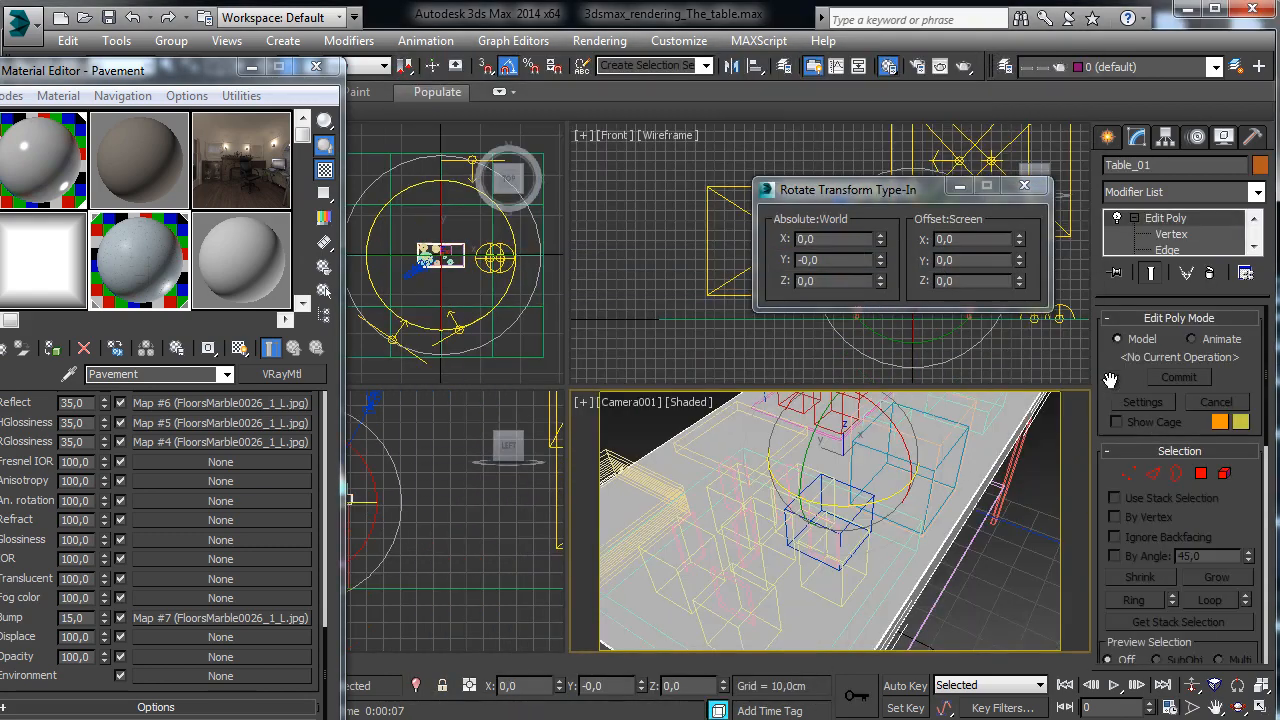
Zoom the Front view in on the tabletop's end and leg, and minimize the Transform Type-In window
left_click_drag(865, 190, 627, 126)
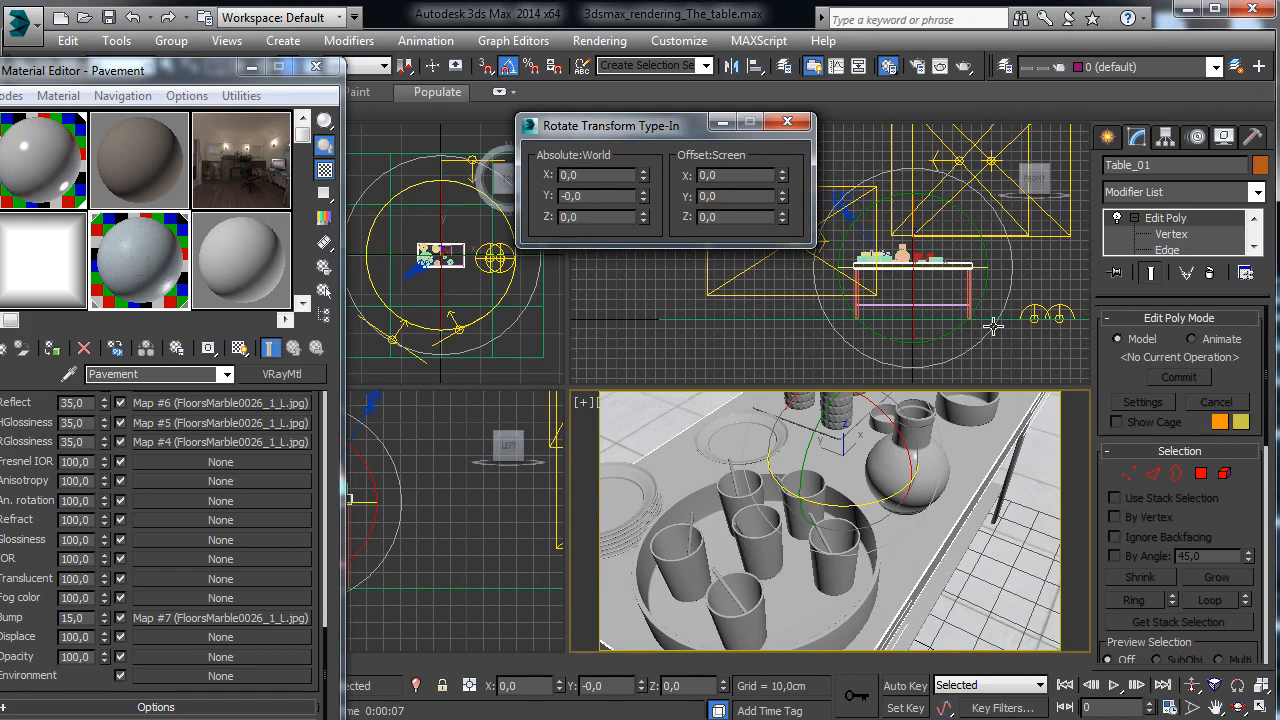
left_click(986, 266)
left_click(1193, 708)
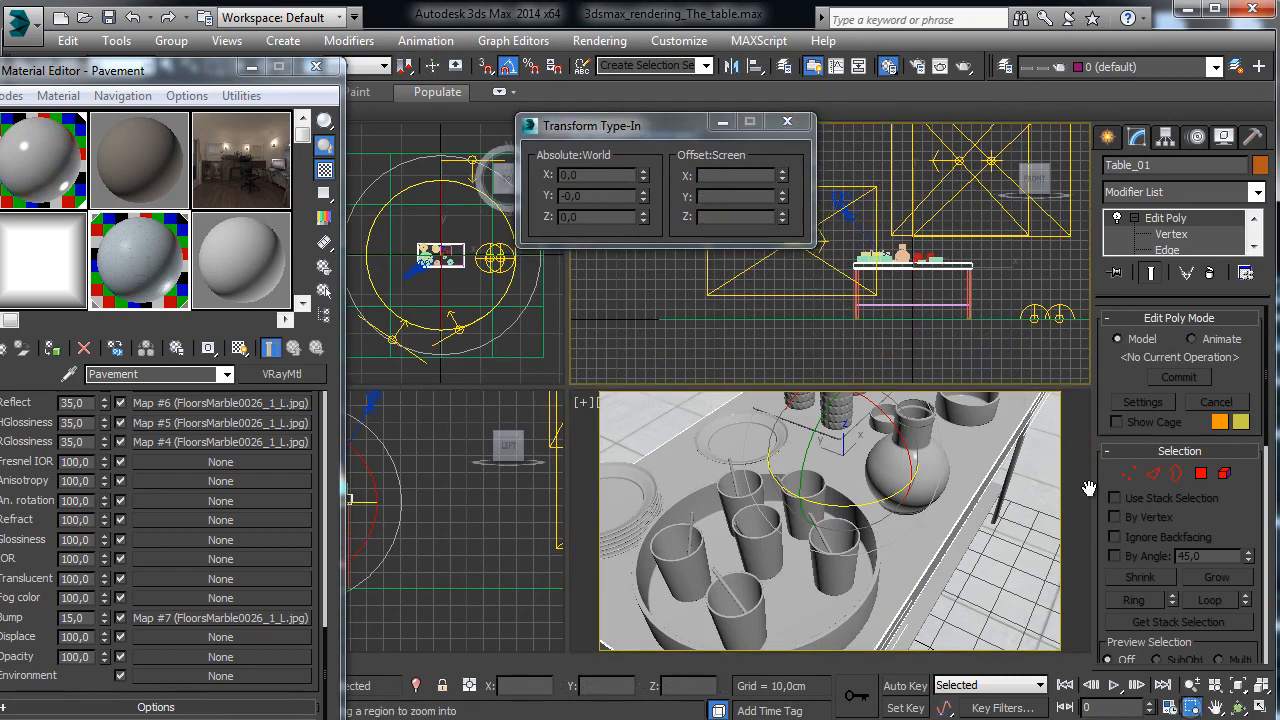
left_click_drag(960, 270, 1003, 297)
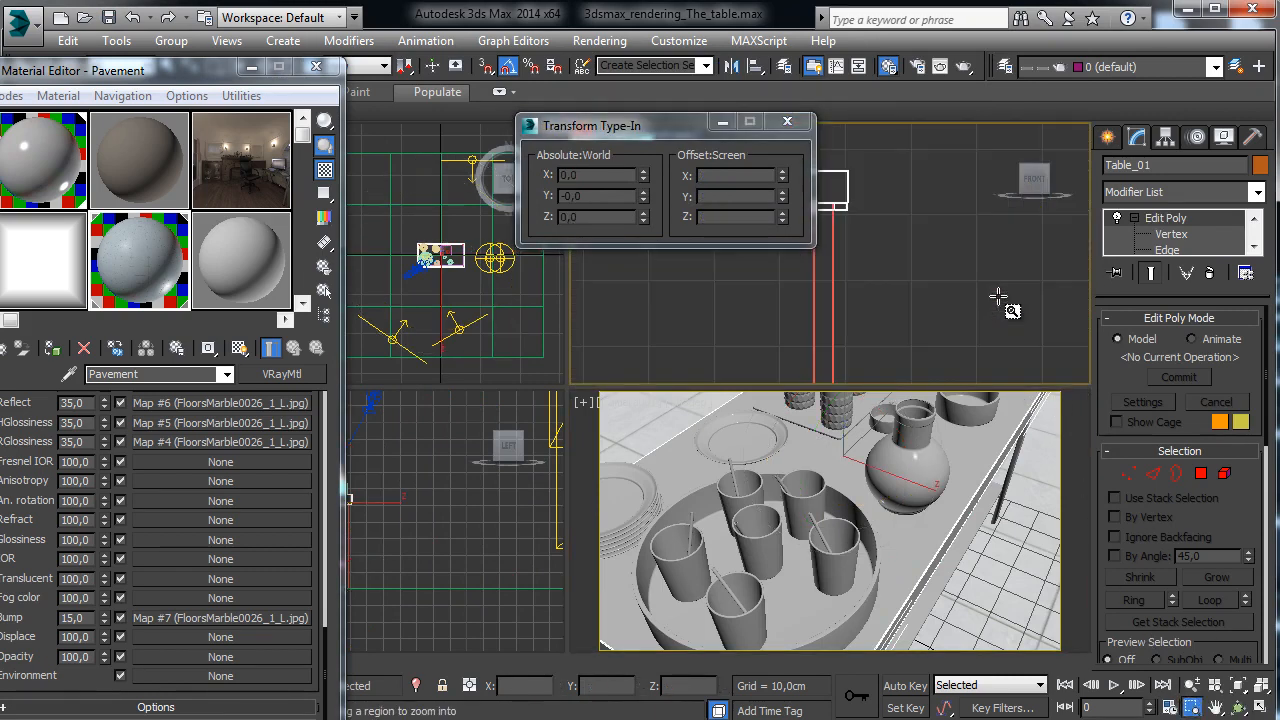
left_click(722, 122)
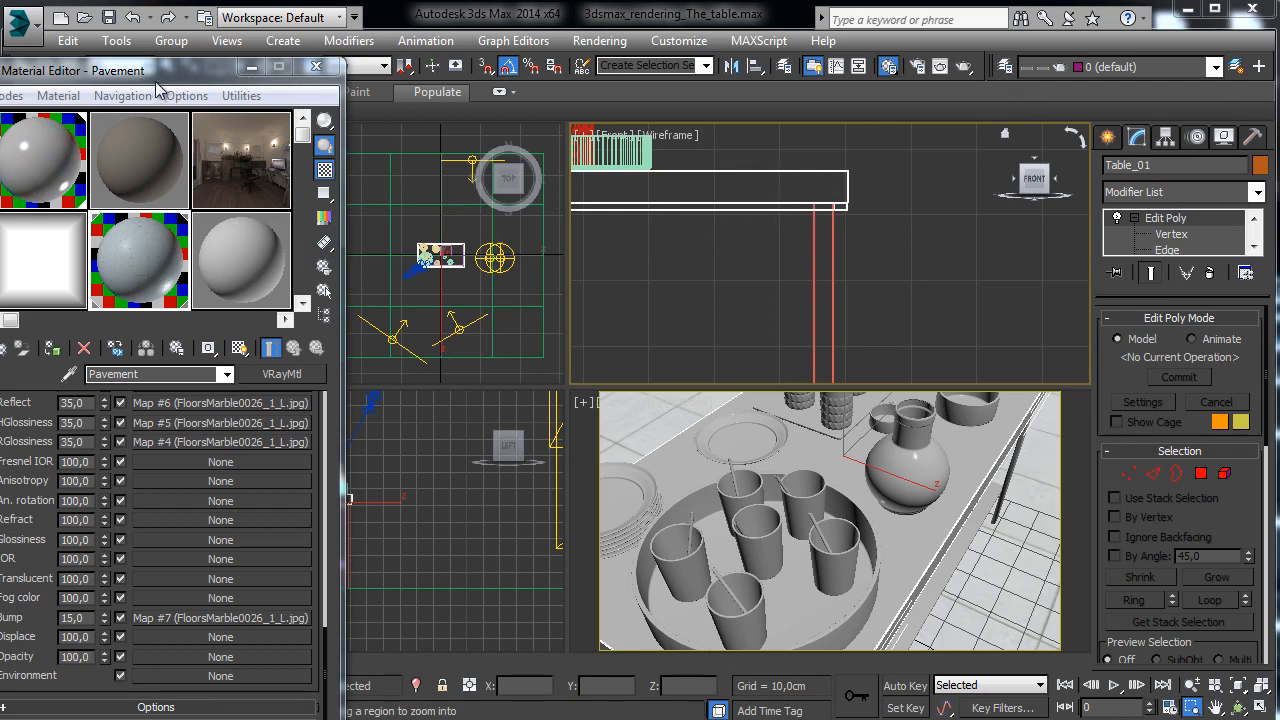
Name the unused 09 - Default material Table
left_click_drag(216, 68, 282, 28)
left_click(315, 228)
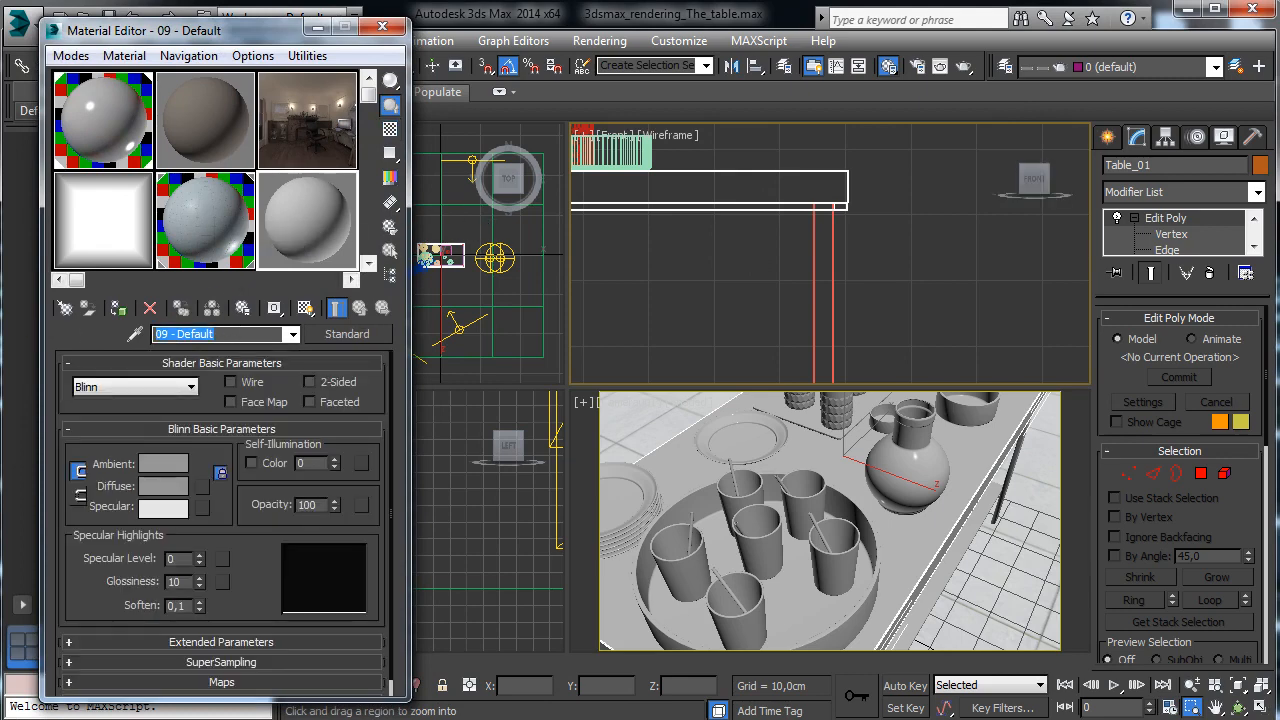
type("Table")
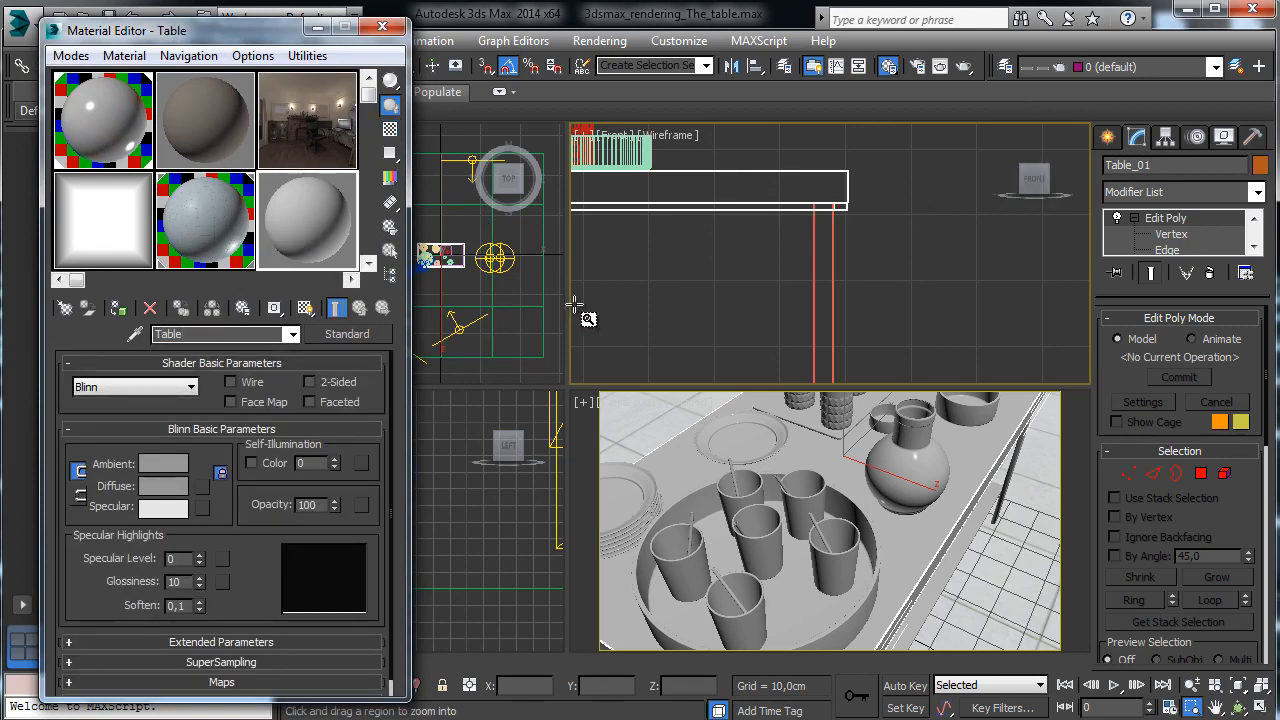
Change the Table material's type to Multi/Sub-Object, keeping the old material as a sub-material
left_click(363, 334)
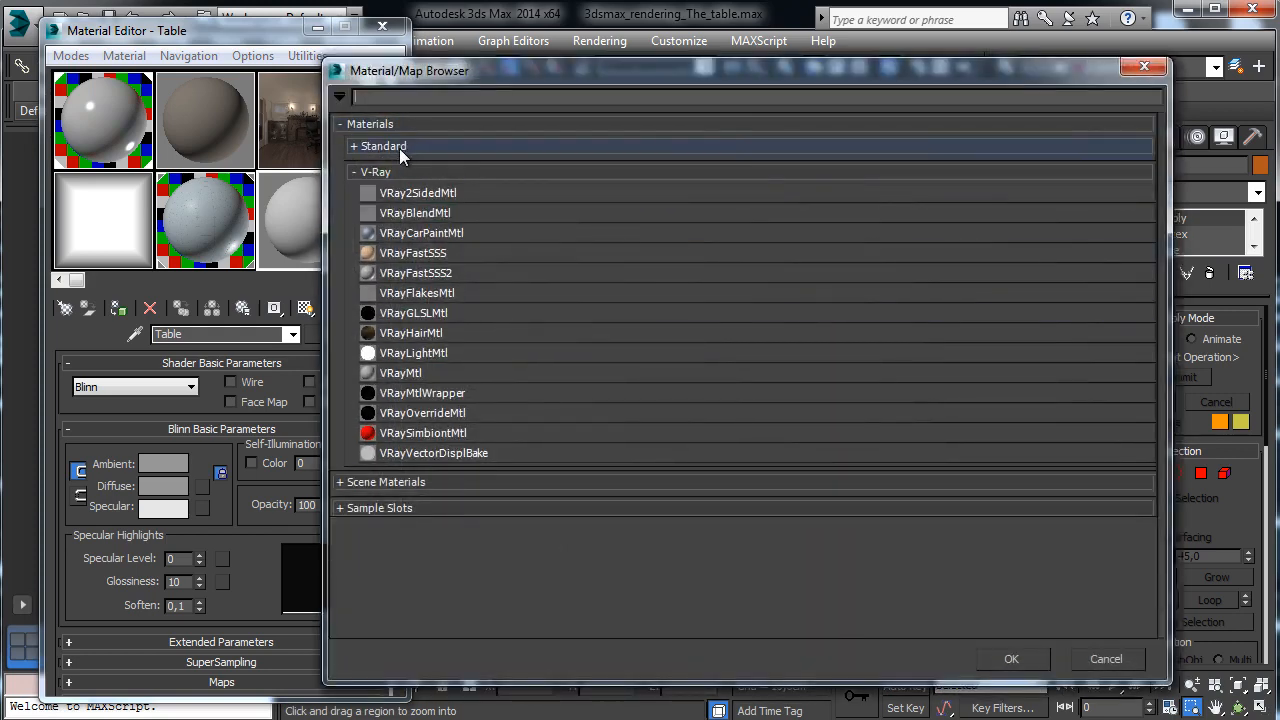
left_click(399, 147)
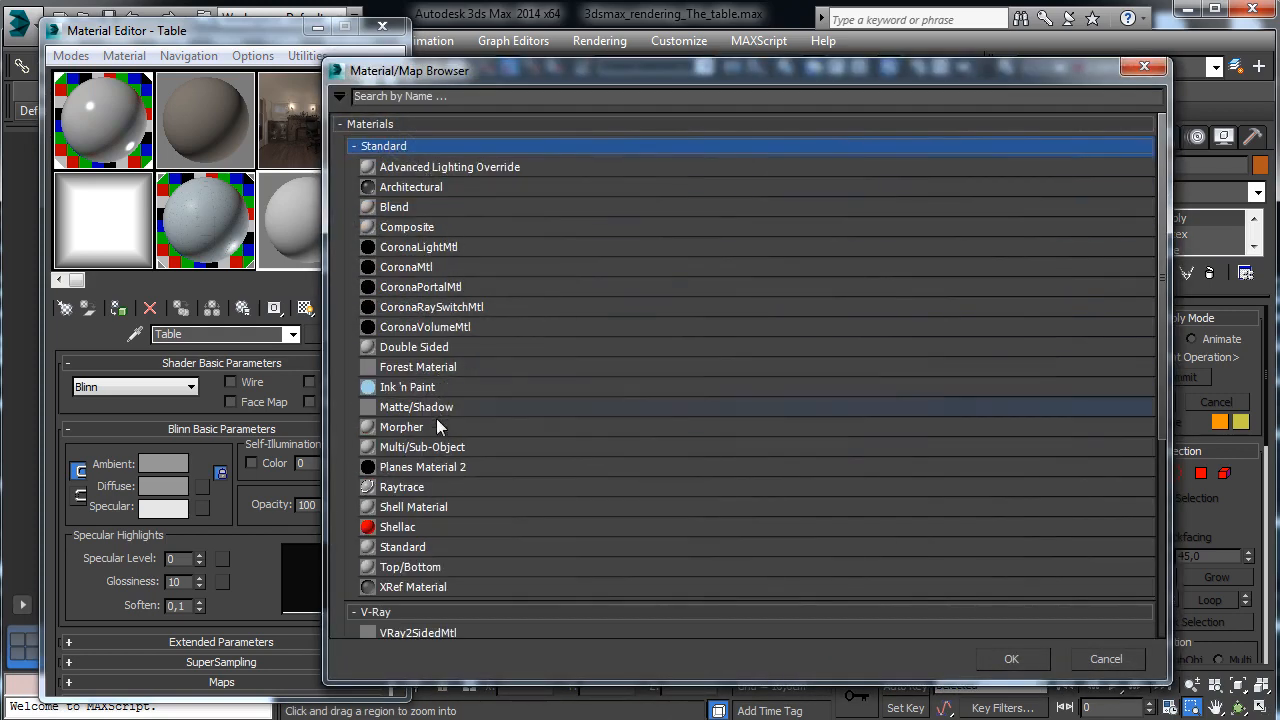
left_click(436, 447)
left_click(1011, 659)
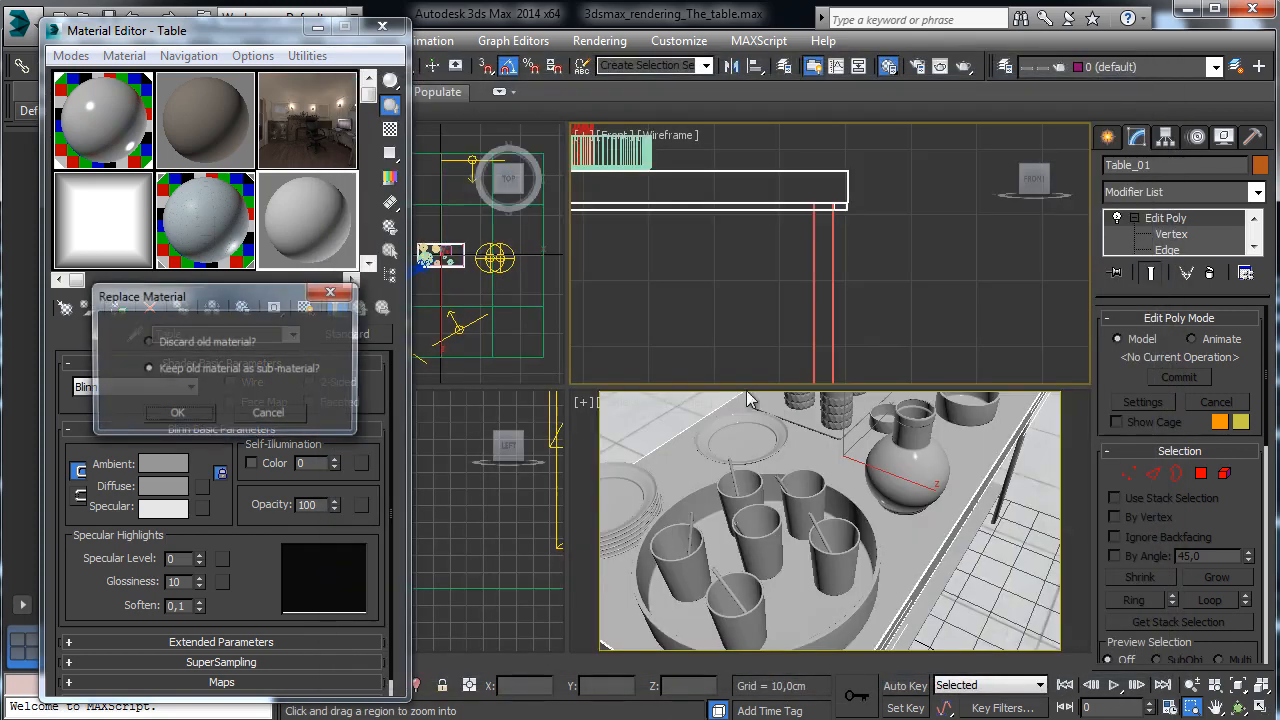
left_click(176, 414)
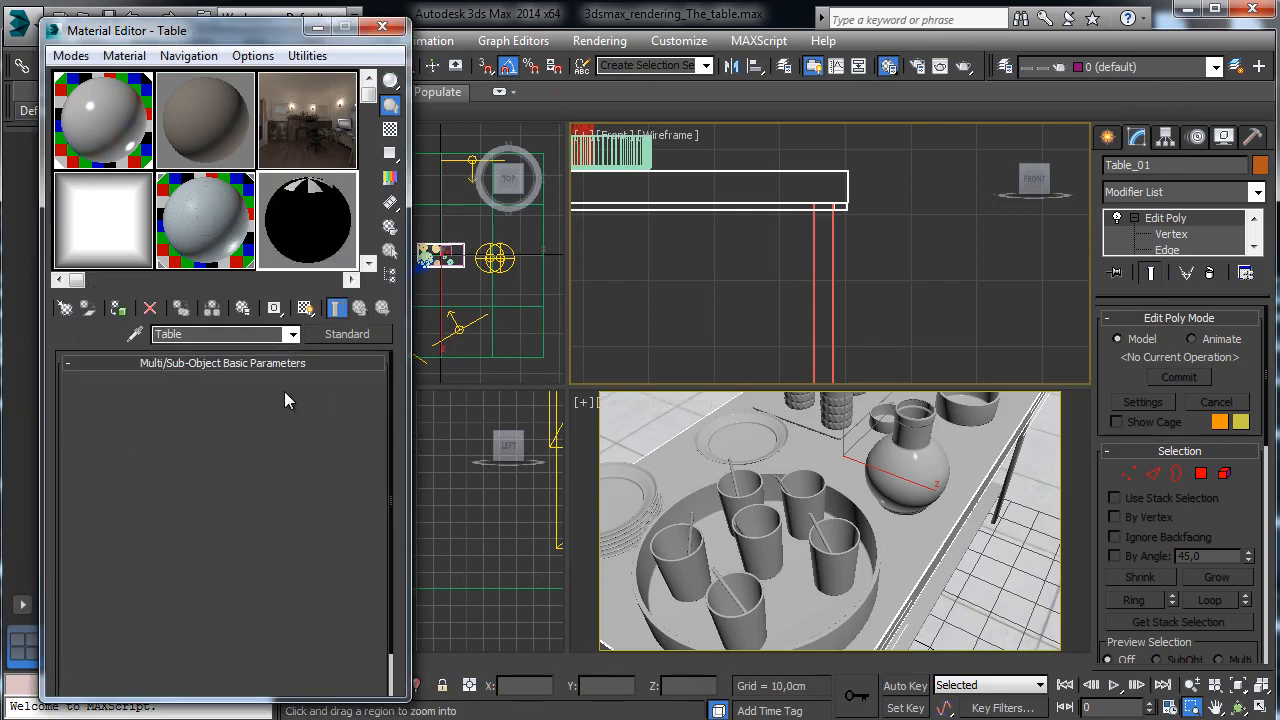
Set the Table material's number of sub-materials to 2 and name the first one Wood
left_click(140, 396)
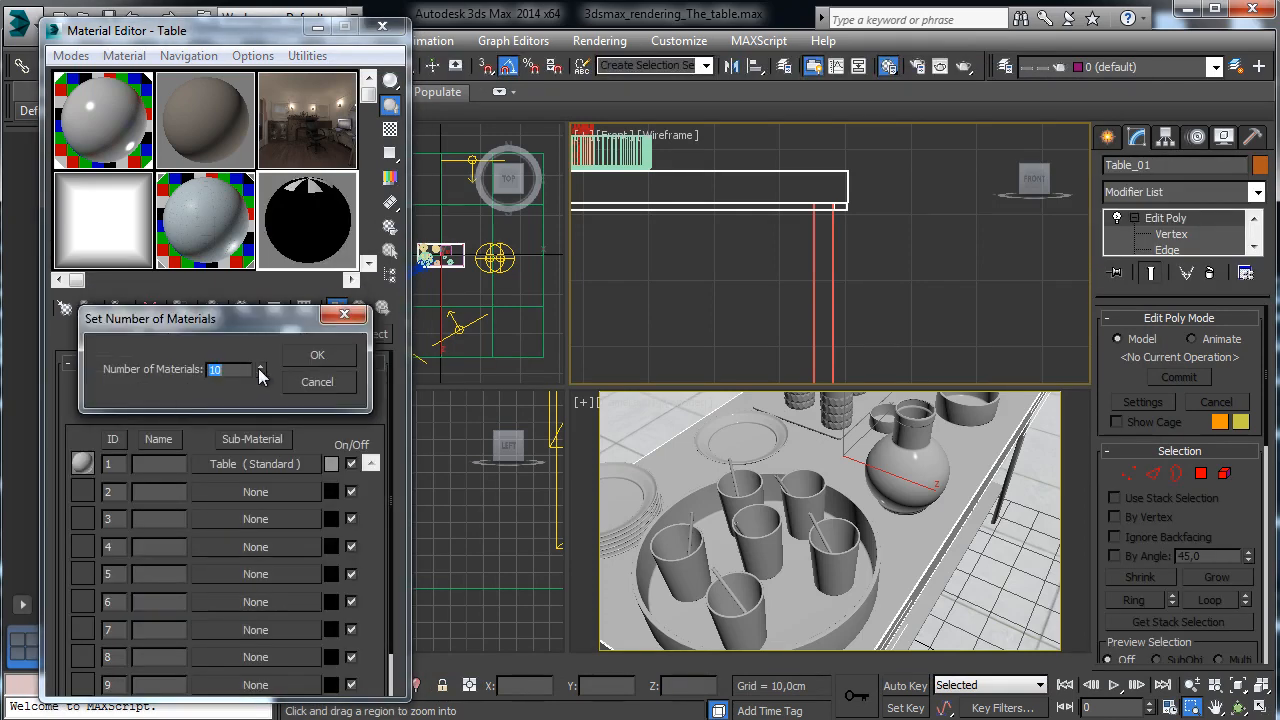
type("2")
left_click(340, 359)
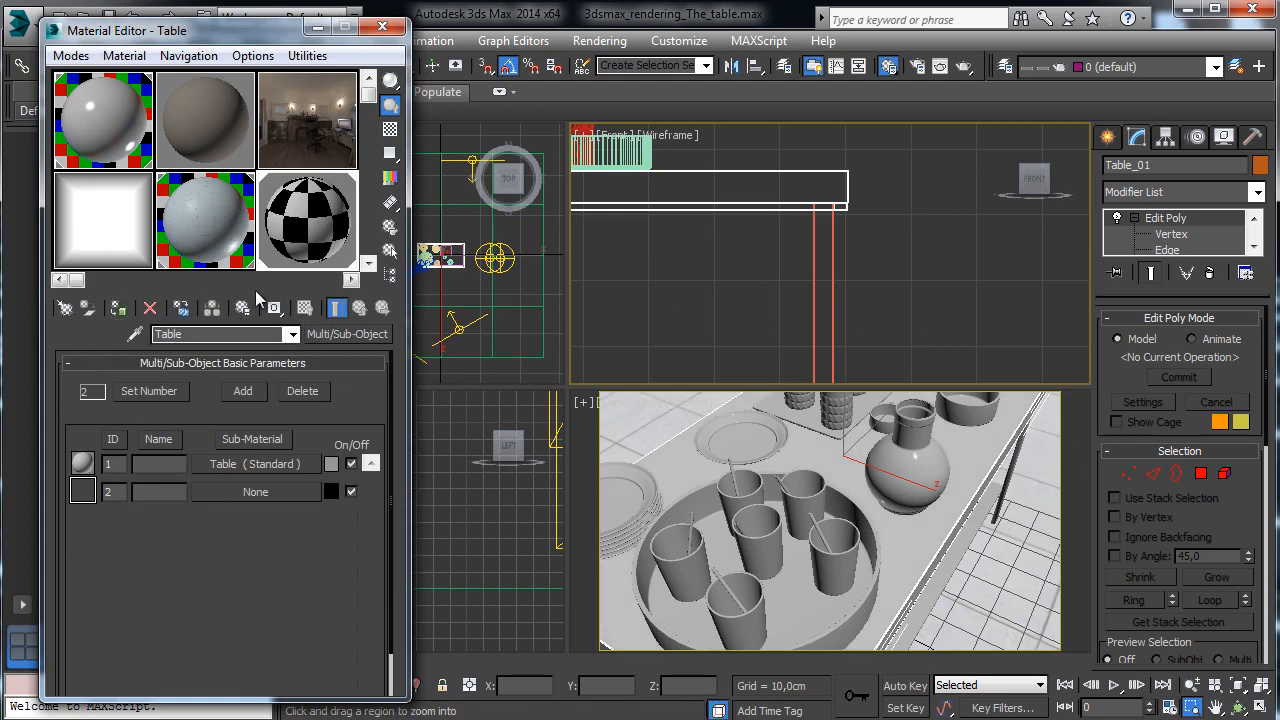
left_click(240, 468)
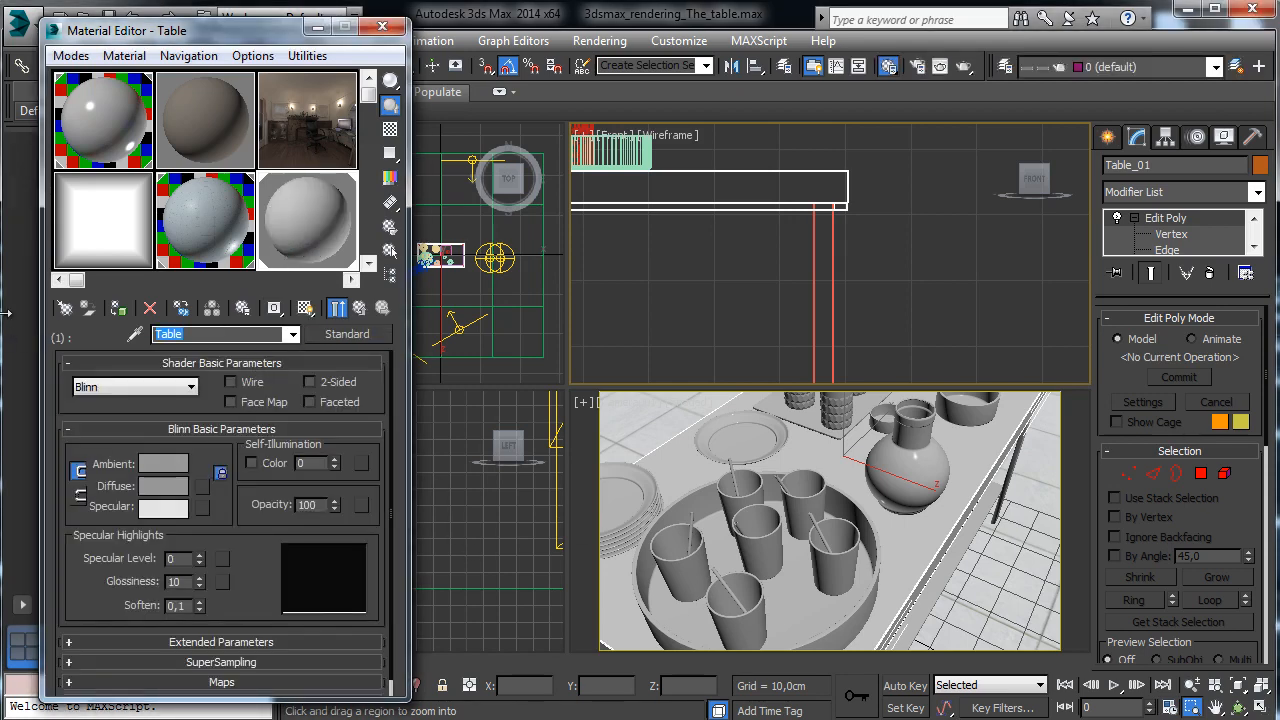
type("Wood")
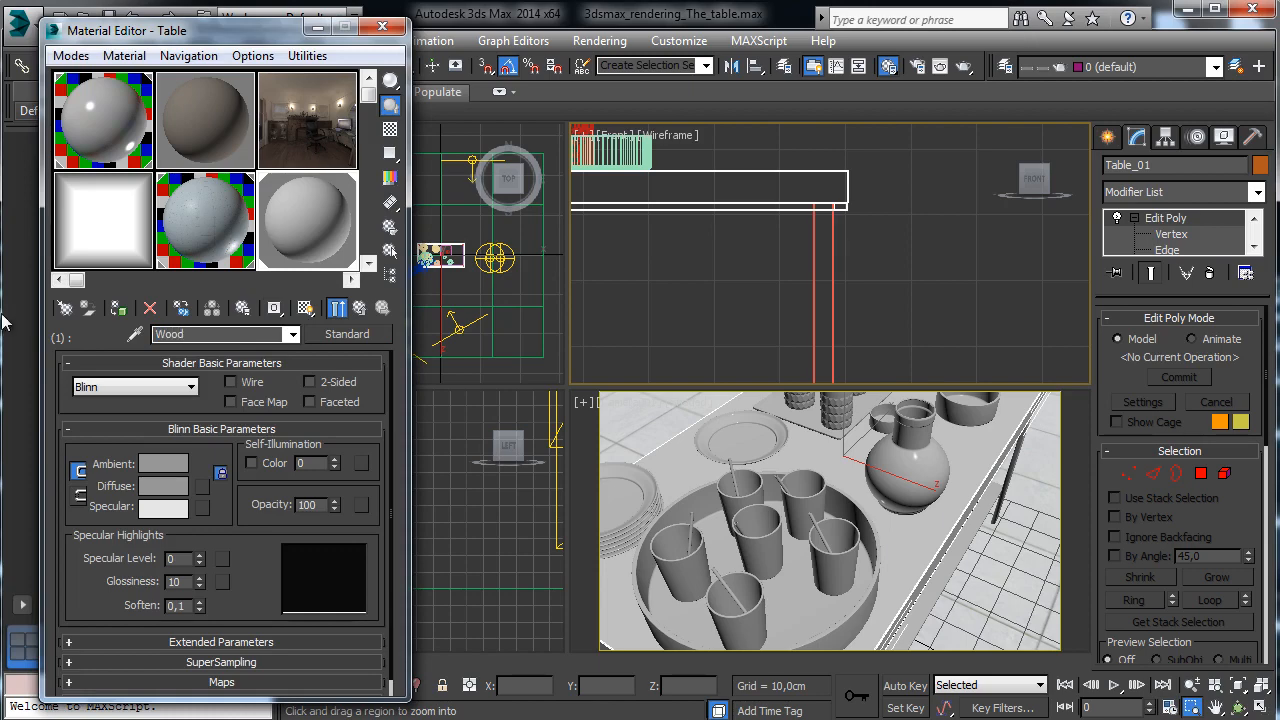
left_click(359, 308)
Assign a VRayMtl to the Table material's second sub-material slot and name it Metal
left_click(229, 490)
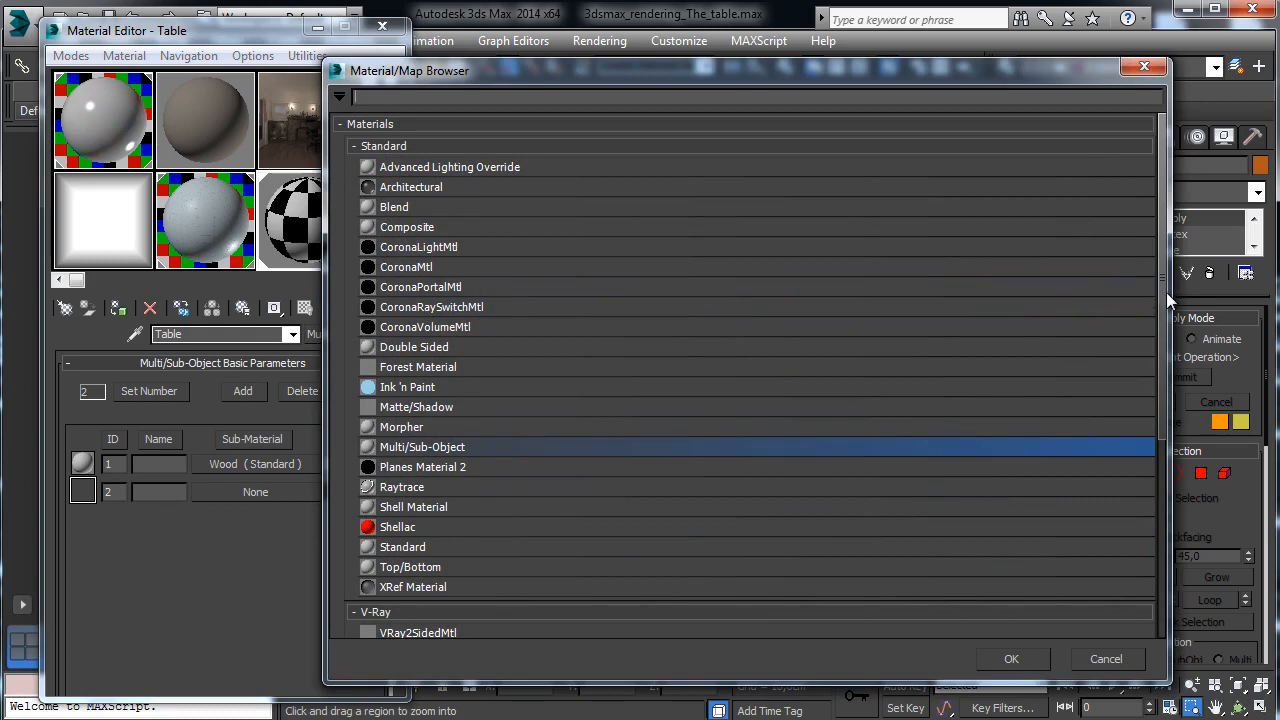
scroll(1160, 406, "down", 3)
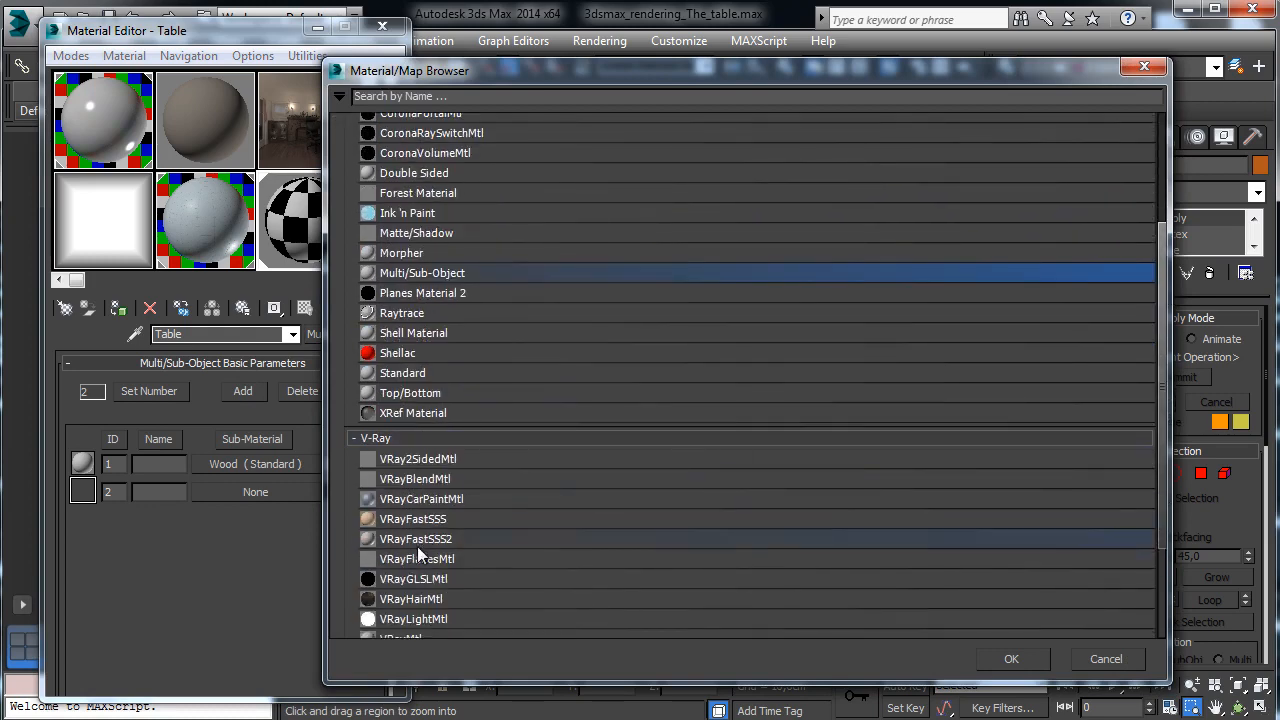
left_click(451, 634)
left_click(1009, 659)
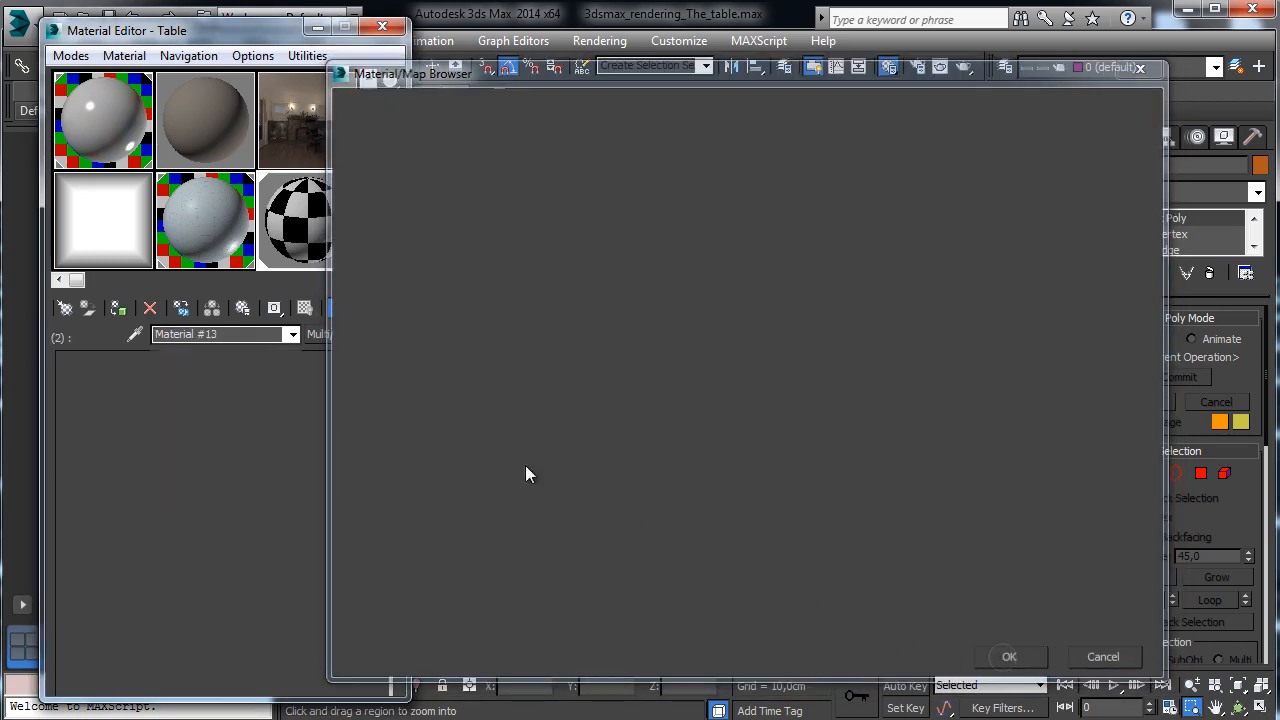
type("Metal")
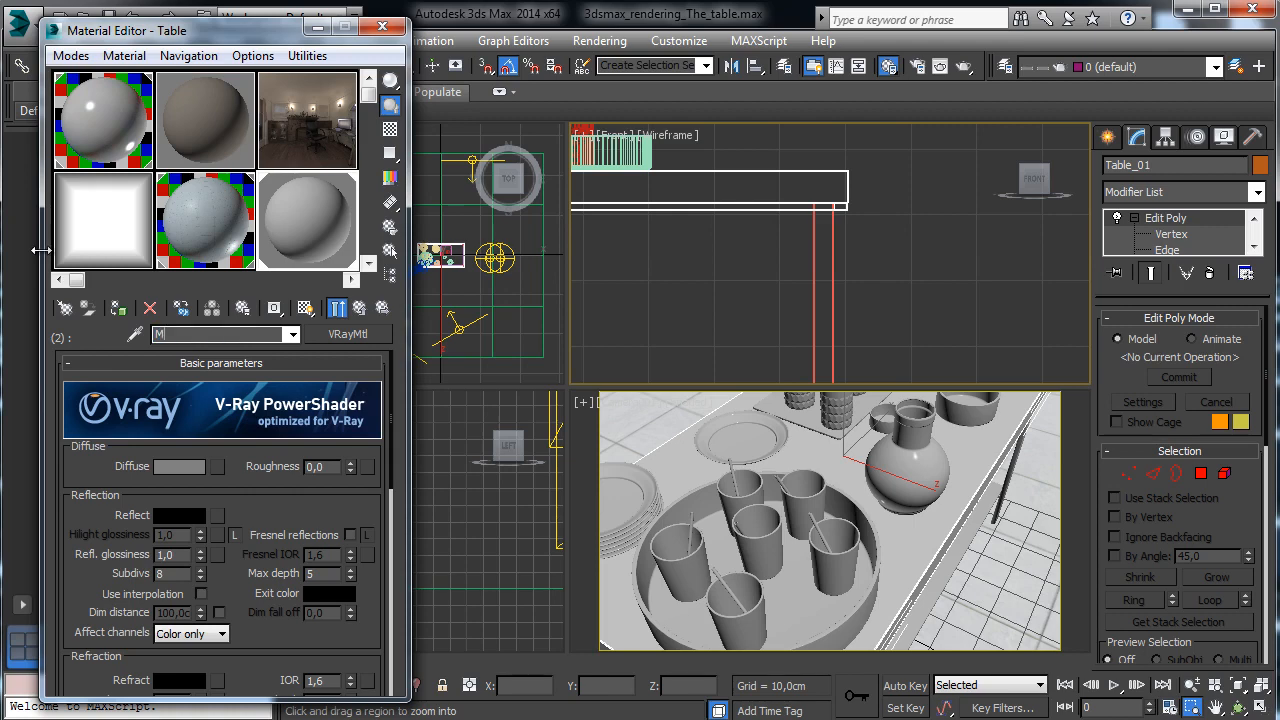
left_click(359, 307)
Change the Wood sub-material's type from Standard to VRayMtl
left_click(244, 465)
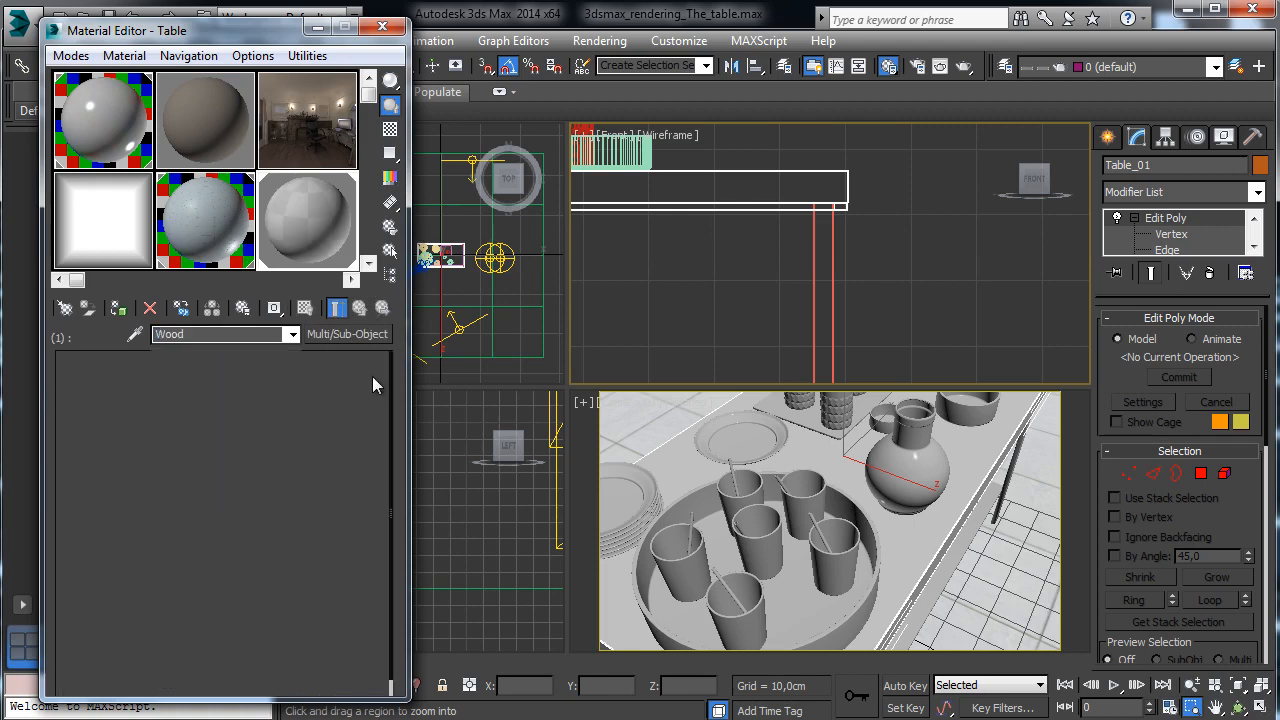
left_click(347, 334)
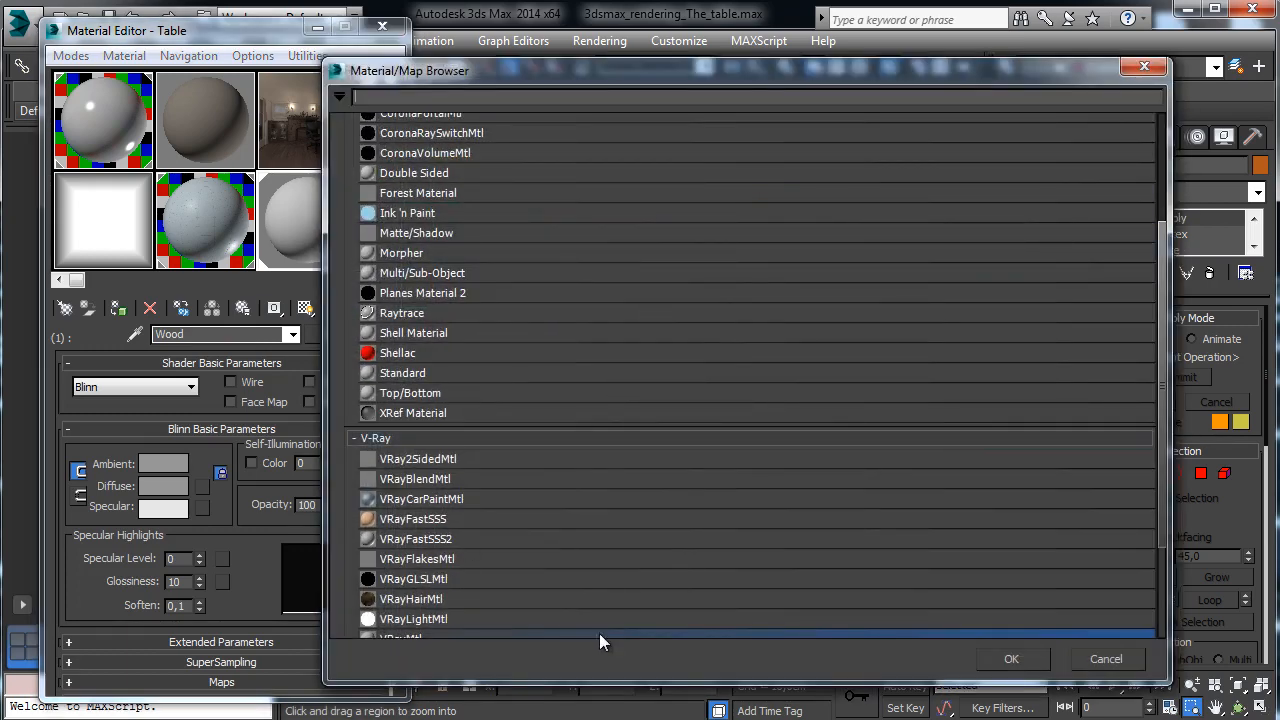
left_click(1010, 660)
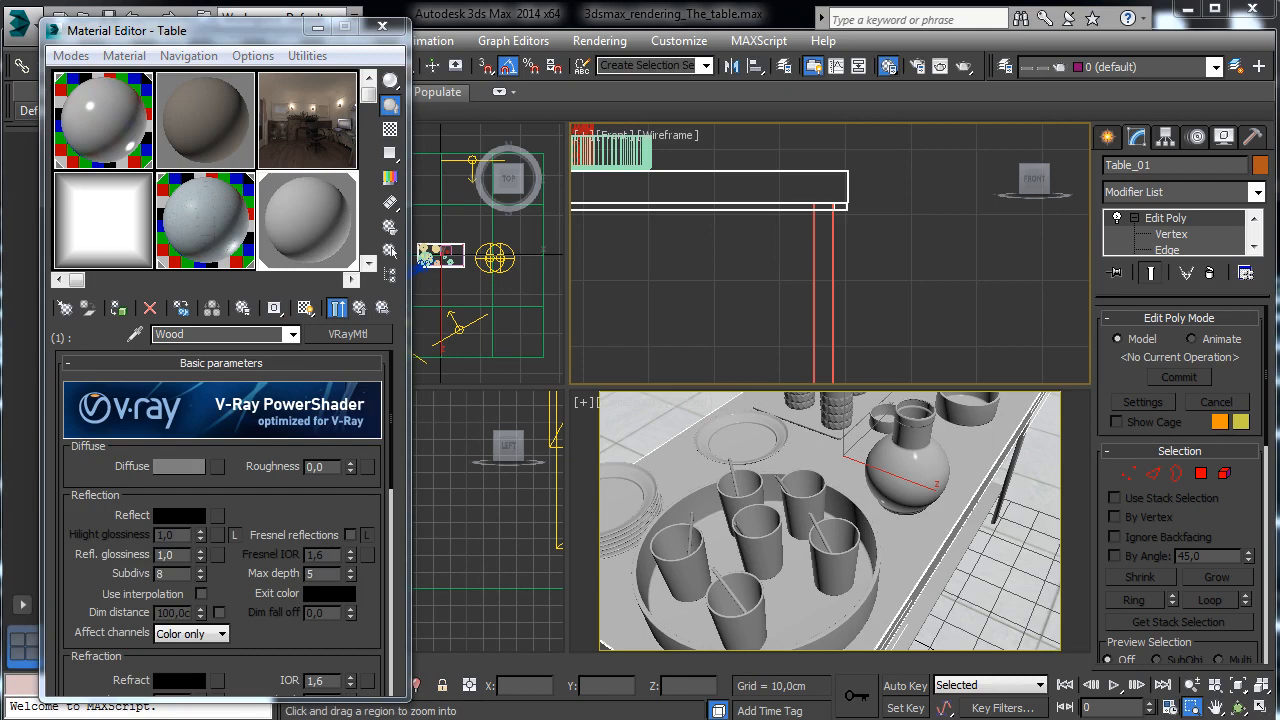
Set the Wood sub-material's diffuse color to pure black
left_click(182, 467)
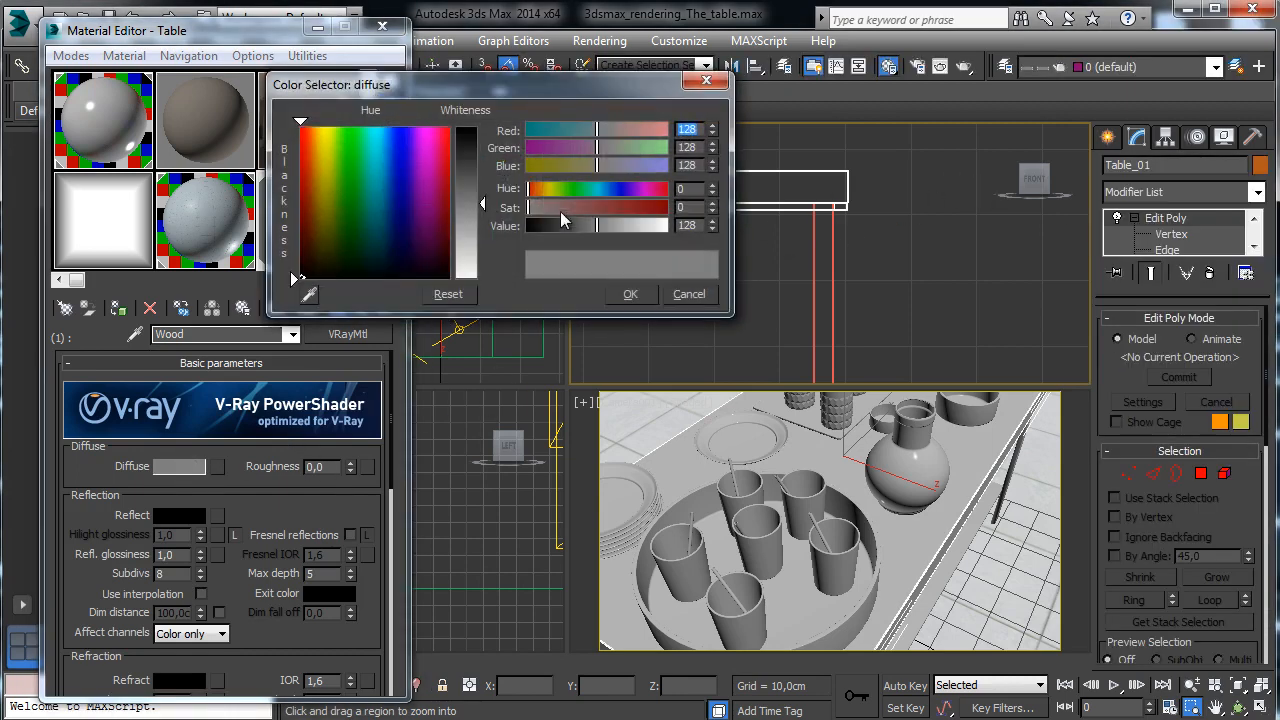
left_click_drag(556, 226, 524, 226)
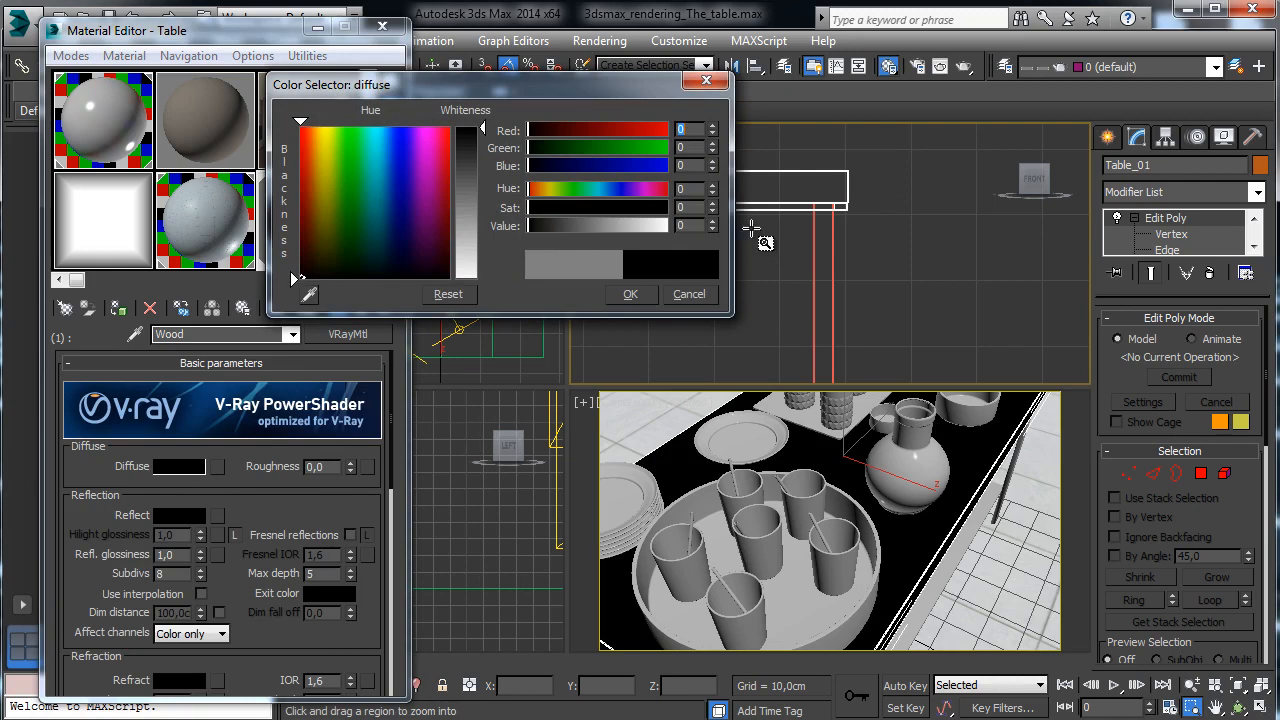
left_click(630, 294)
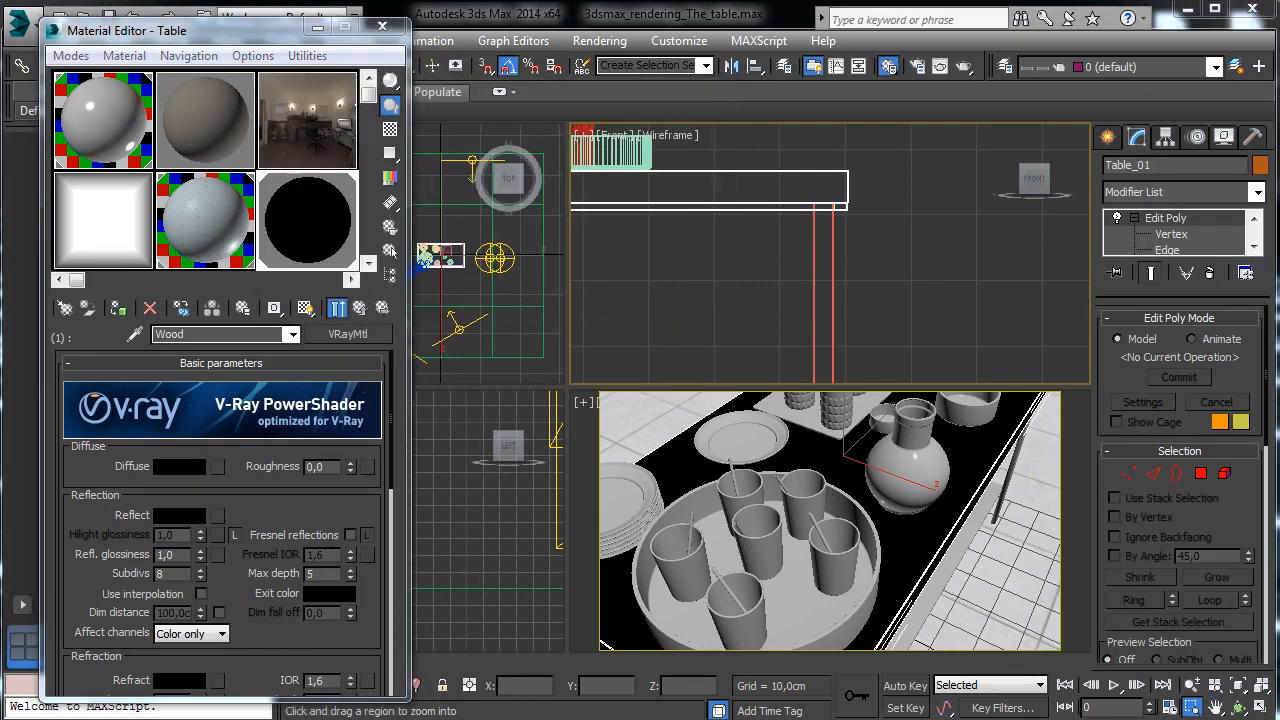
Set the Wood sub-material's diffuse color to a very dark gray with red, green and blue at 8
left_click(182, 466)
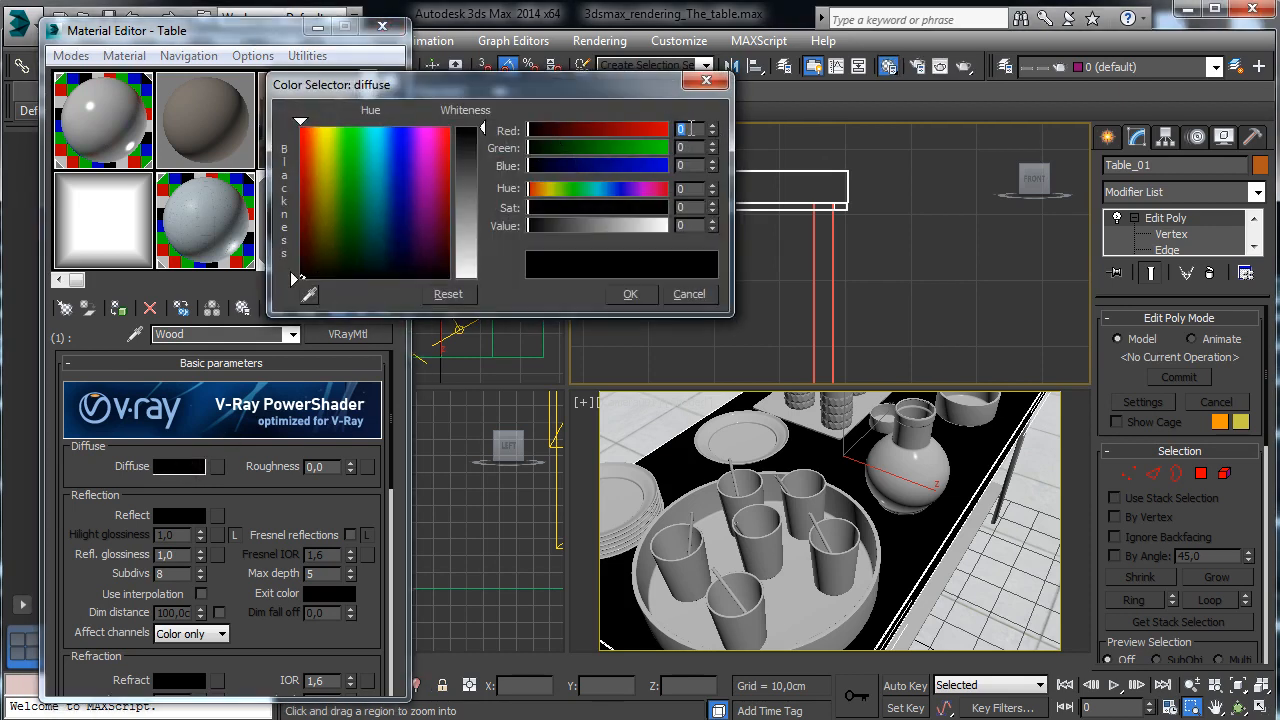
left_click(694, 148)
type("8")
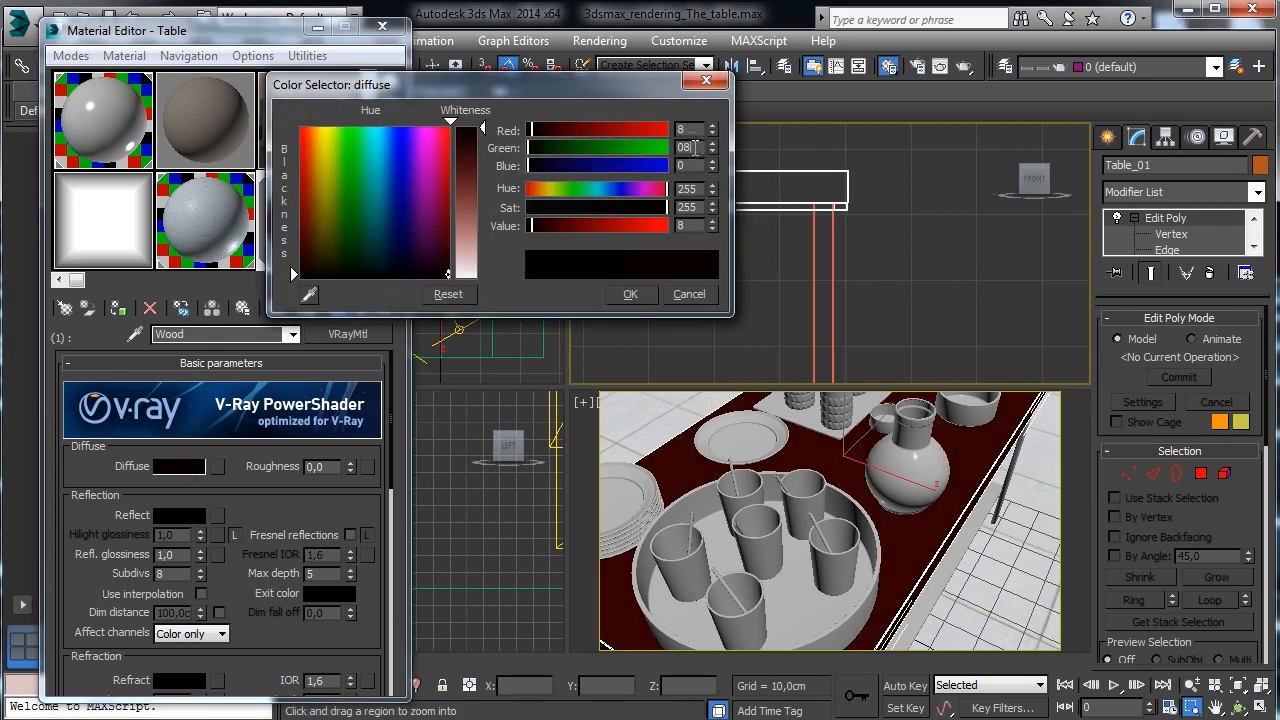
left_click(682, 166)
type("8")
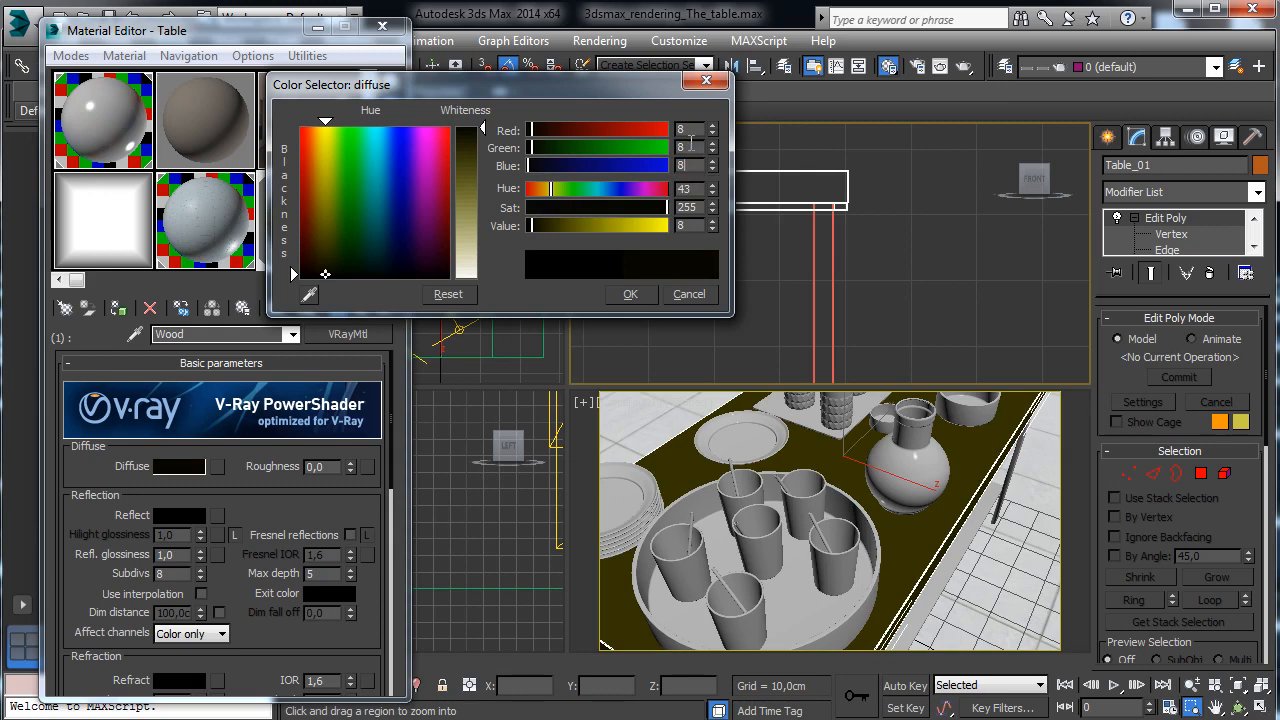
key("Return")
left_click(627, 295)
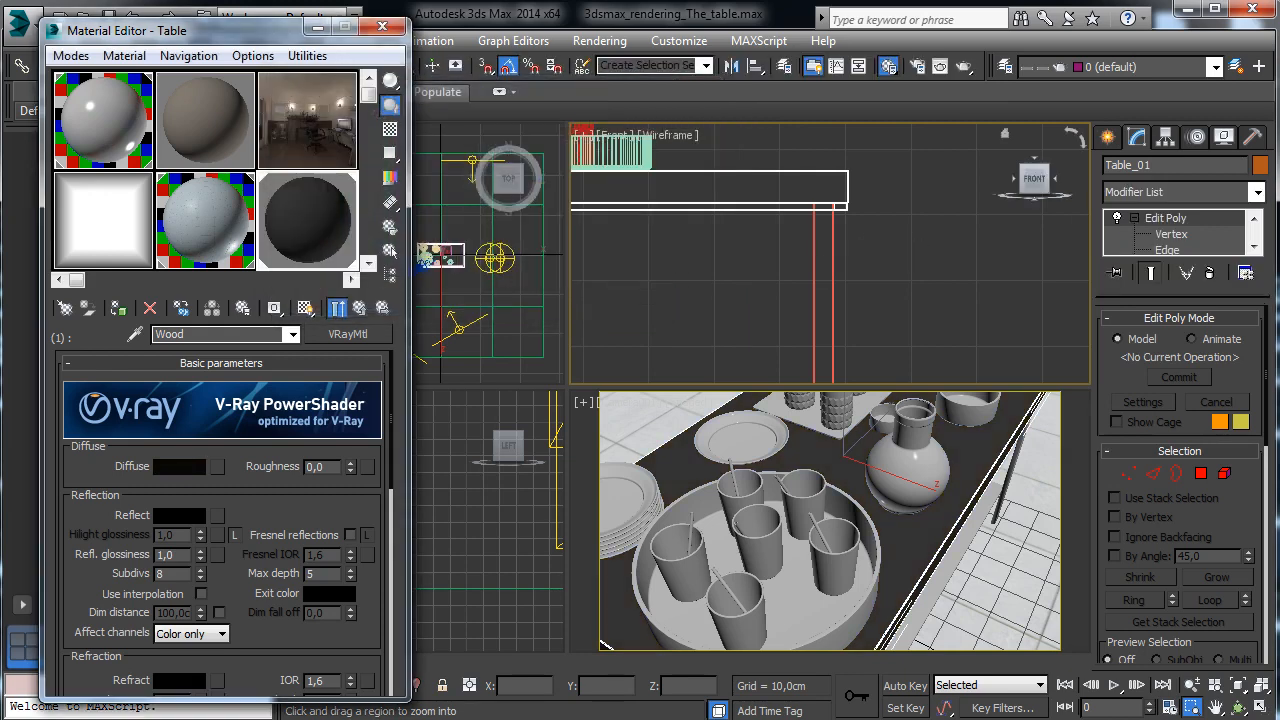
Lower the red, green and blue values of the Wood diffuse color to 7 each
left_click(180, 466)
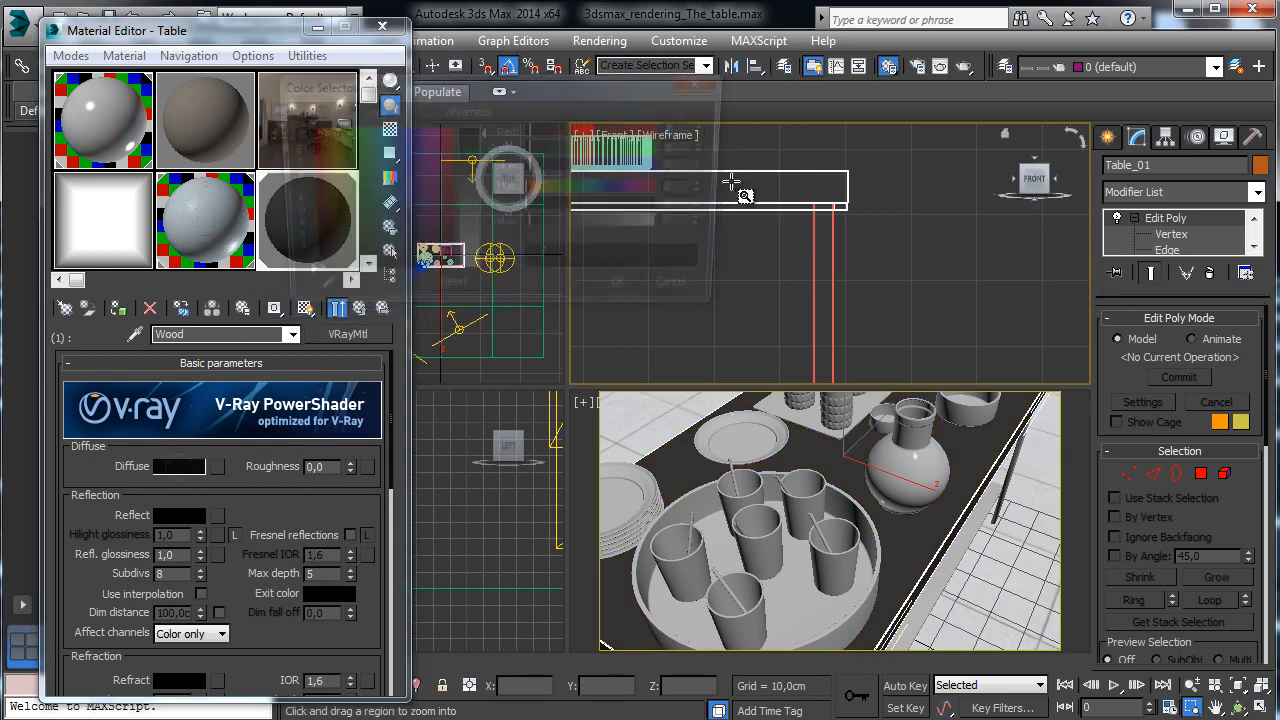
left_click(713, 133)
left_click(713, 151)
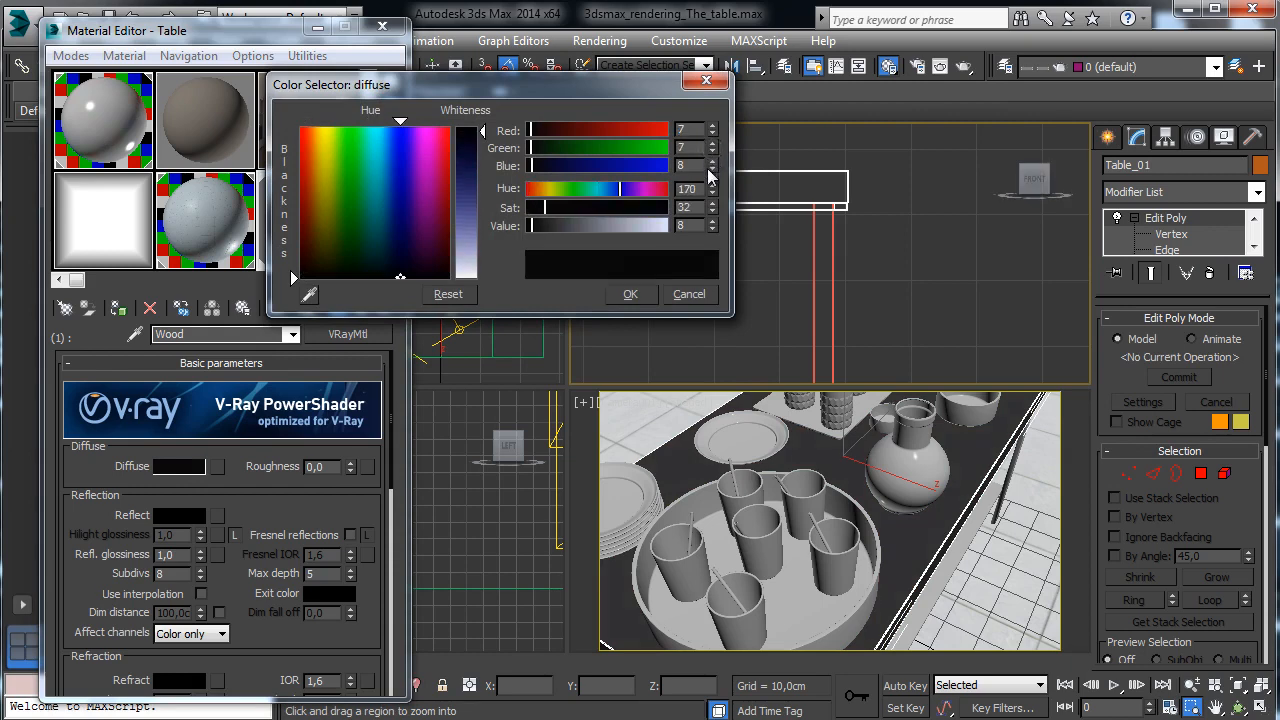
left_click(713, 169)
left_click(643, 299)
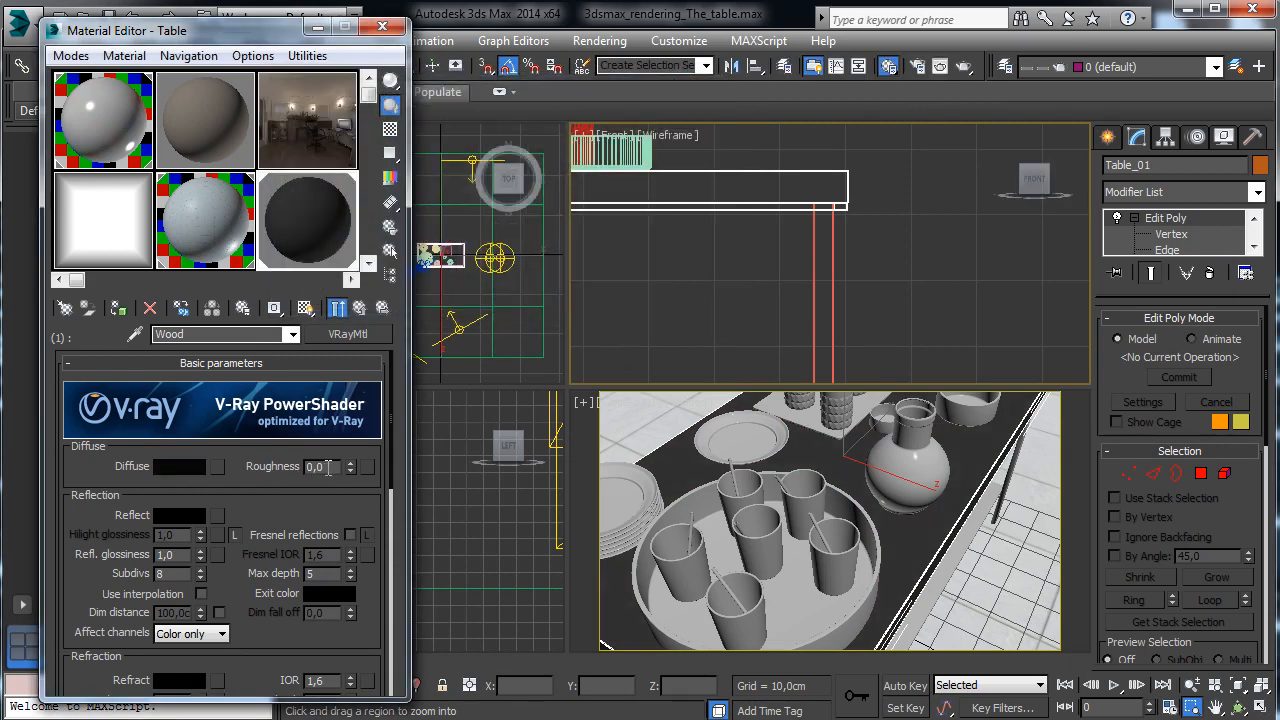
Enable Fresnel reflections on the Wood sub-material, unlock the Fresnel IOR and set it to 1,8
left_click(350, 535)
left_click(366, 535)
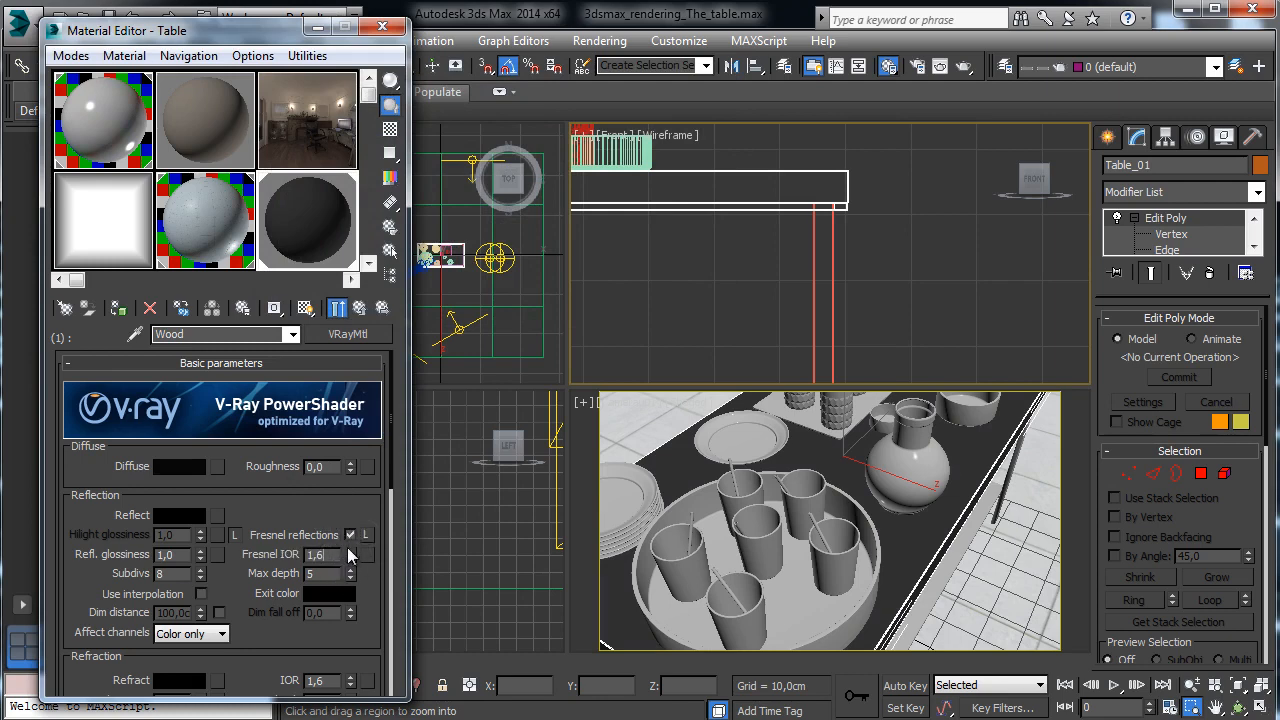
type("8")
key("Return")
Set the Wood sub-material's reflection color to white and show the checkered background behind its sample sphere
left_click(180, 515)
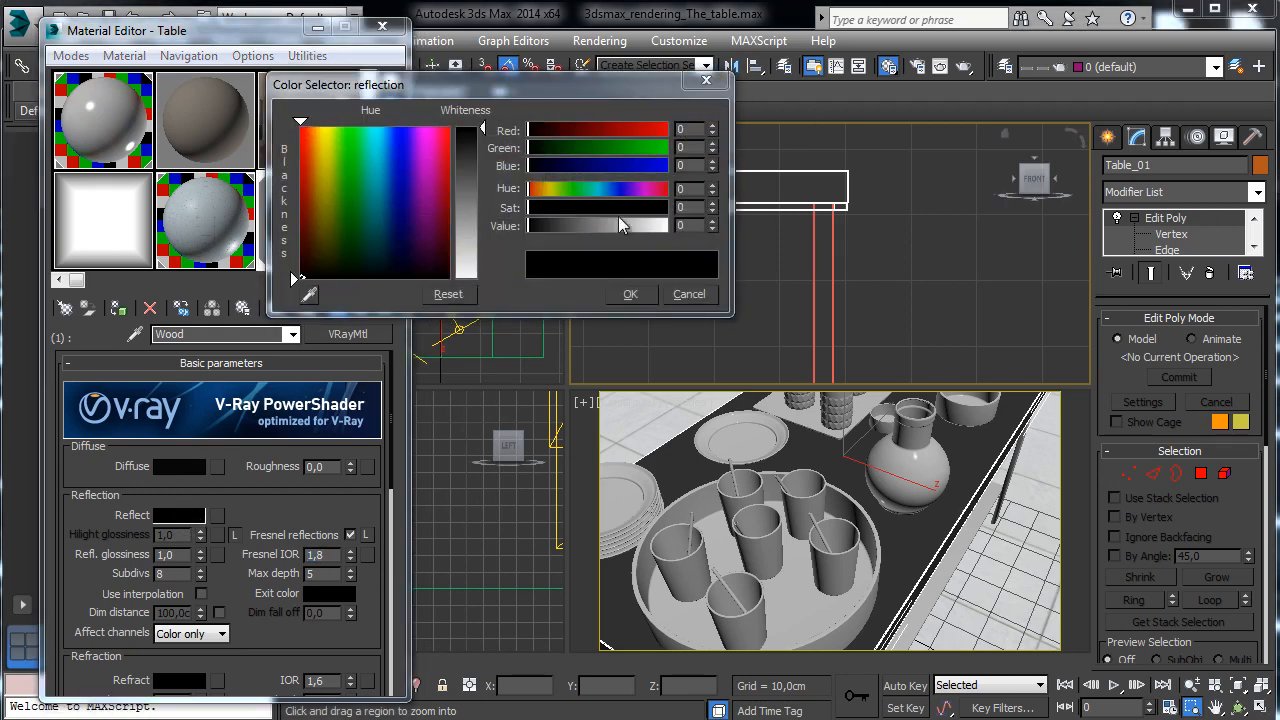
left_click_drag(627, 226, 696, 247)
left_click(624, 292)
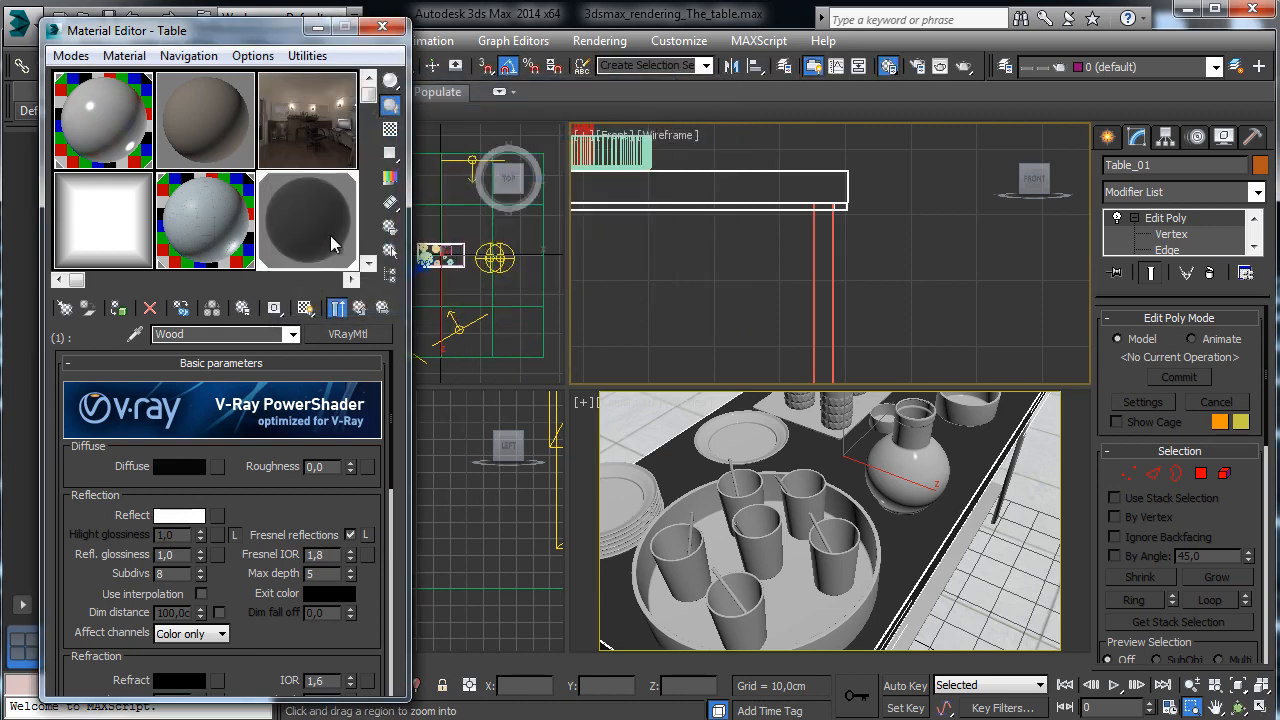
left_click(390, 129)
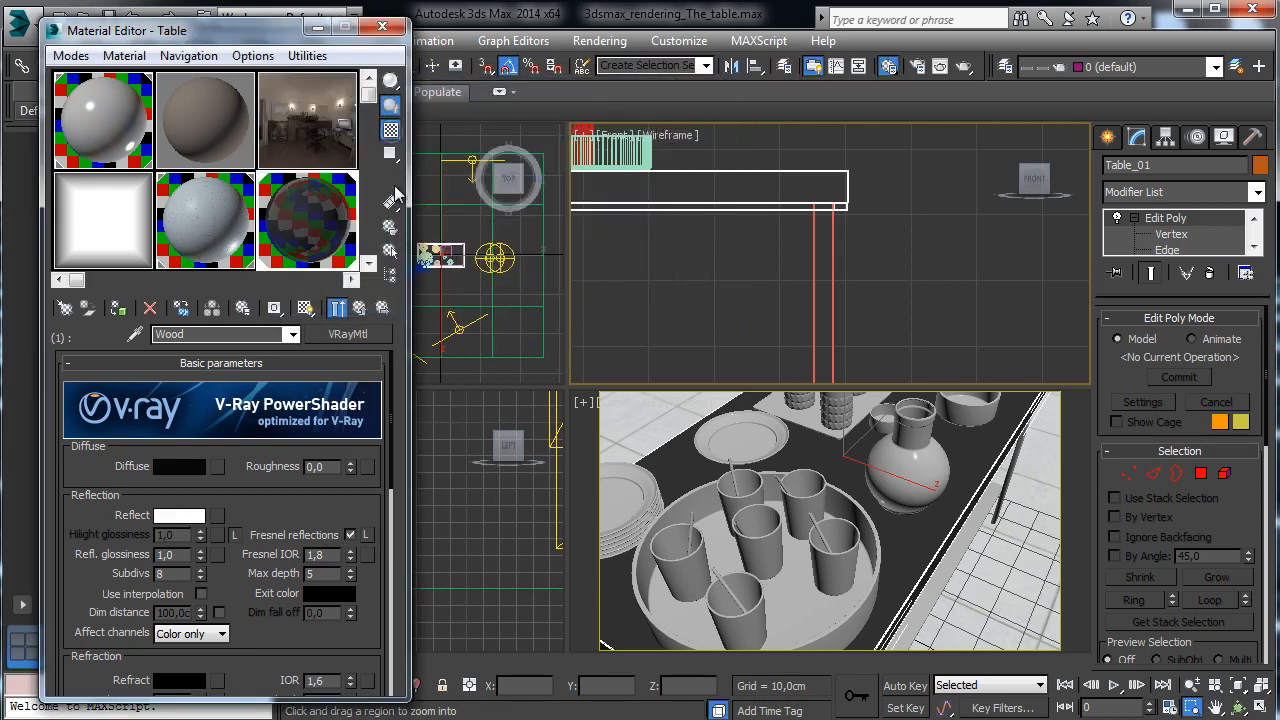
Set Wood's reflection glossiness to 0,73, then unlock its highlight glossiness and set it to 0,8
double_click(187, 561)
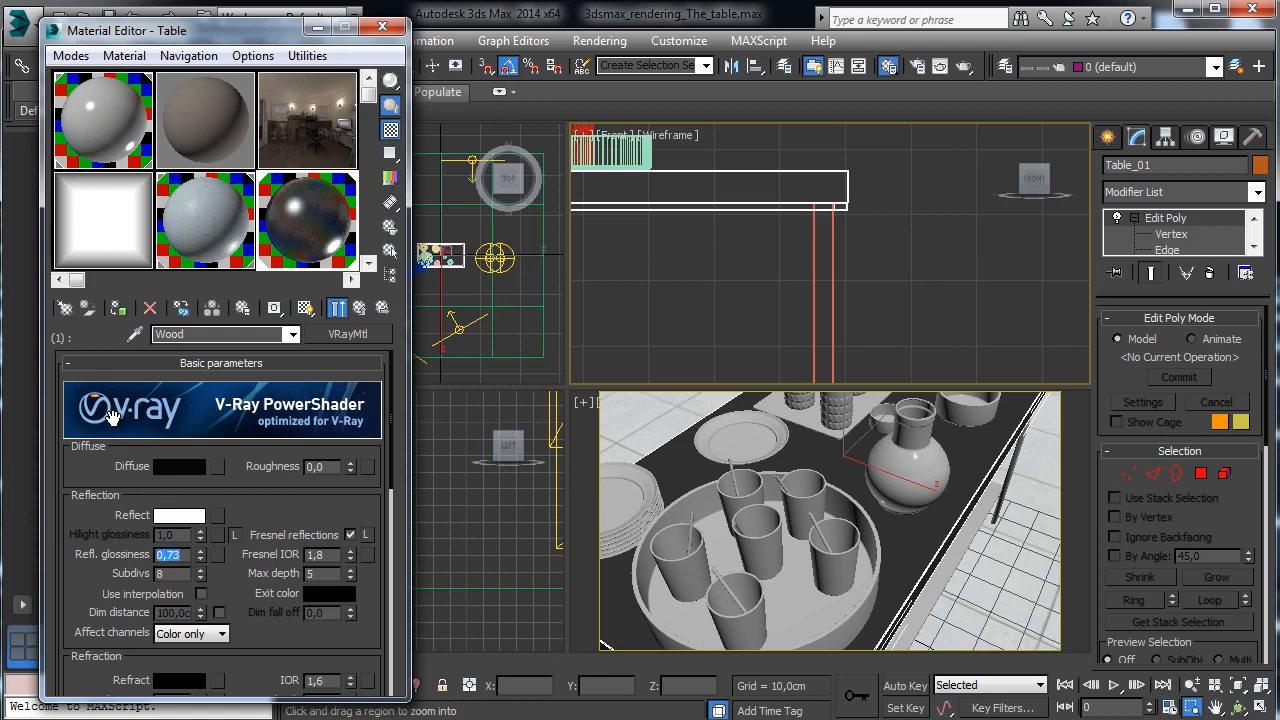
left_click(235, 537)
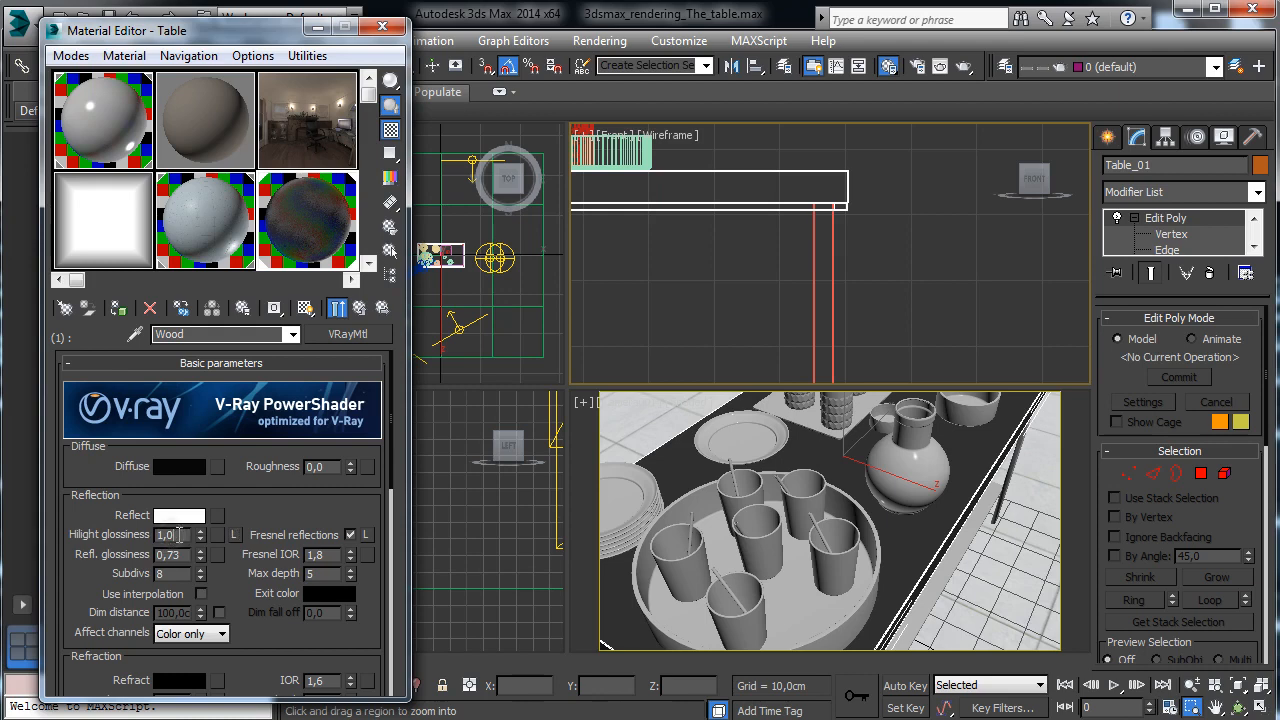
double_click(178, 535)
type("0,8")
key("Return")
Render the camera view with a region around the dark tabletop, glasses and jug, and minimize the frame buffer
left_click(829, 491)
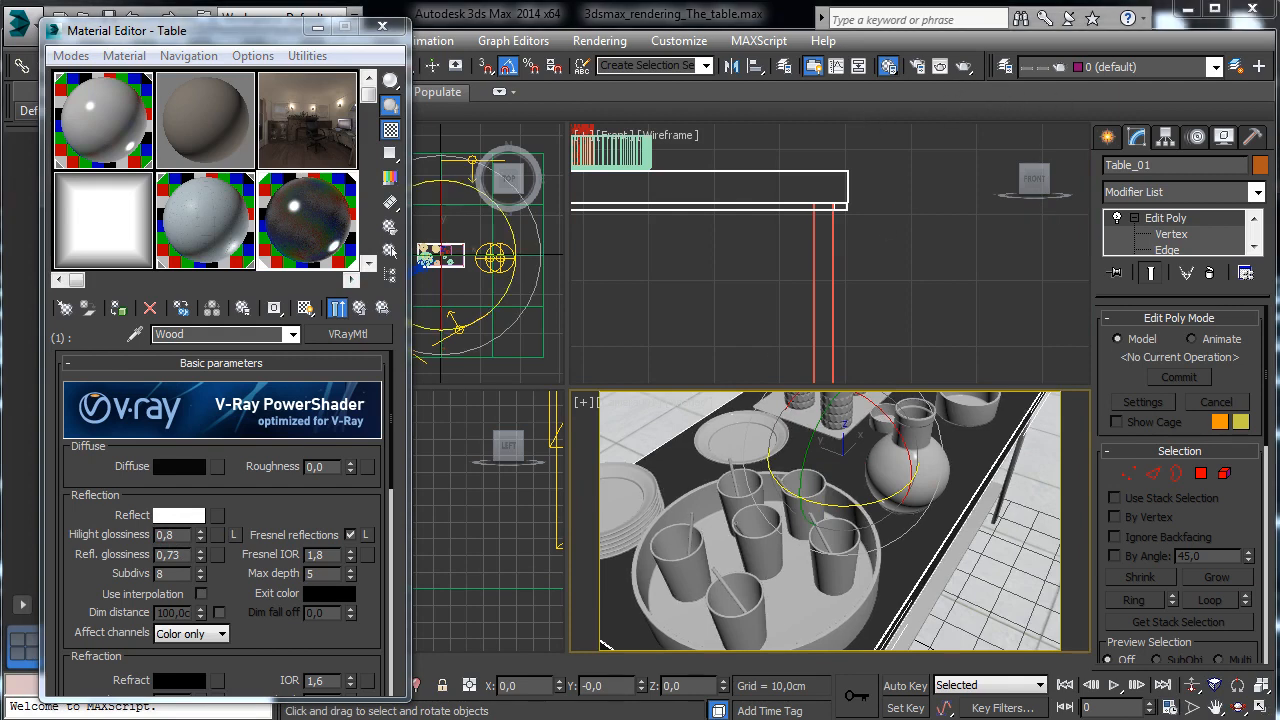
key("shift+q")
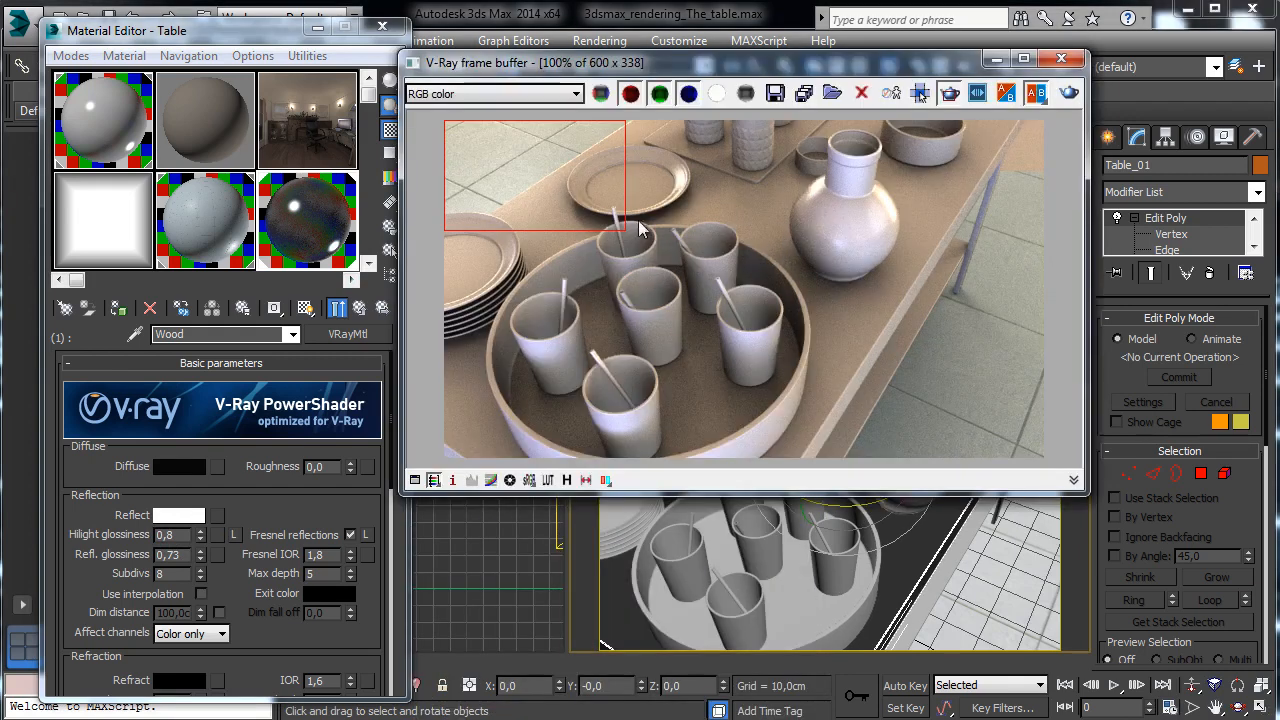
left_click_drag(461, 182, 937, 365)
left_click(1068, 92)
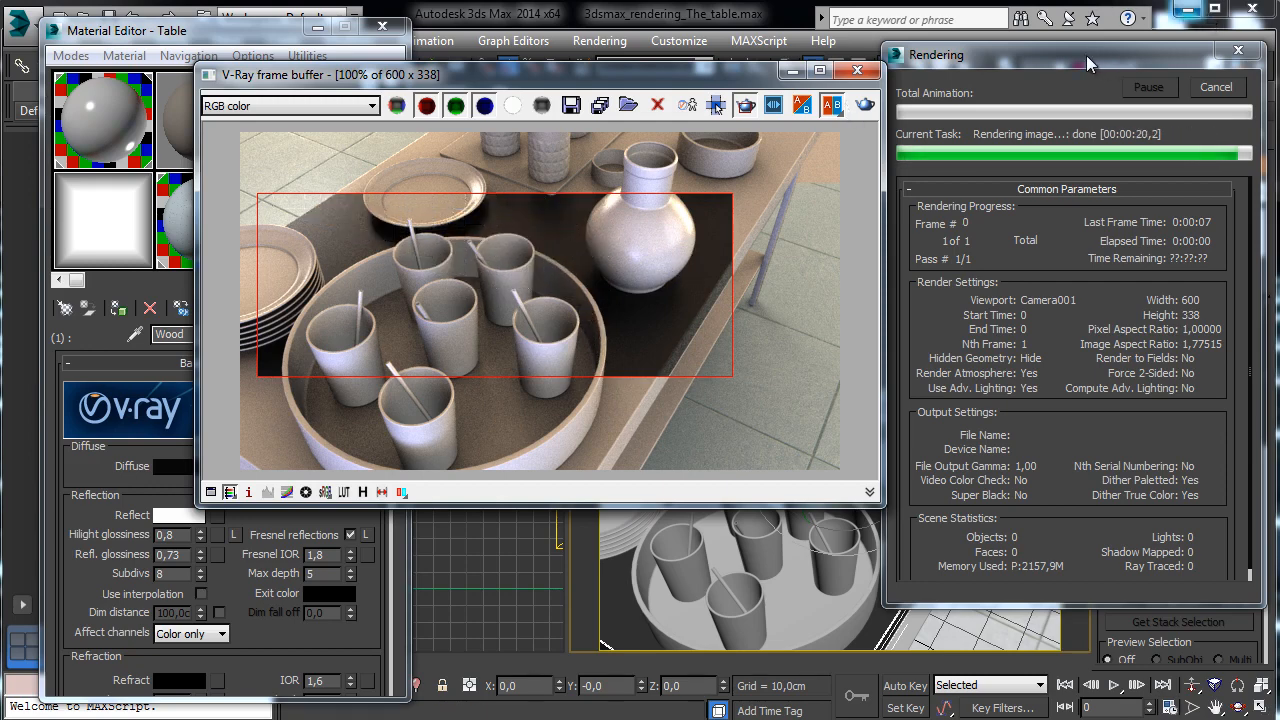
left_click(798, 74)
Assign the WoodFine0023_L.jpg texture as a Bitmap map in the Wood sub-material's reflection slot
scroll(286, 420, "down", 2)
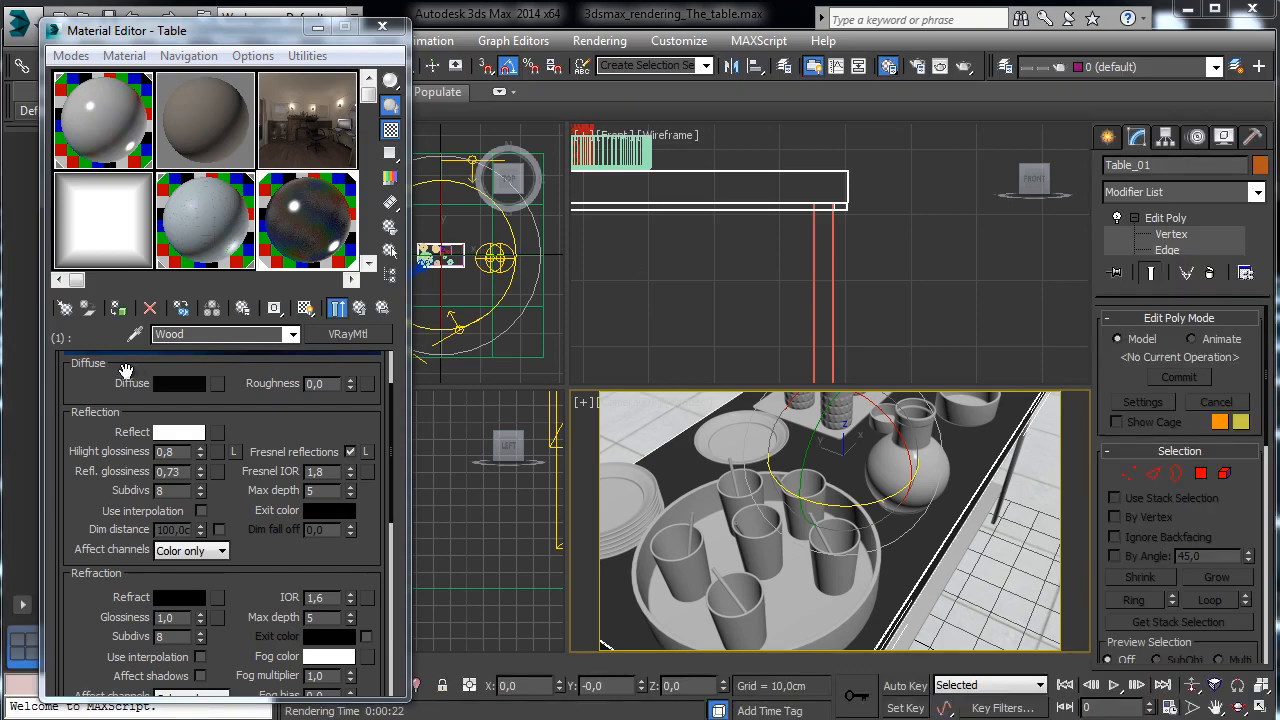
left_click(217, 433)
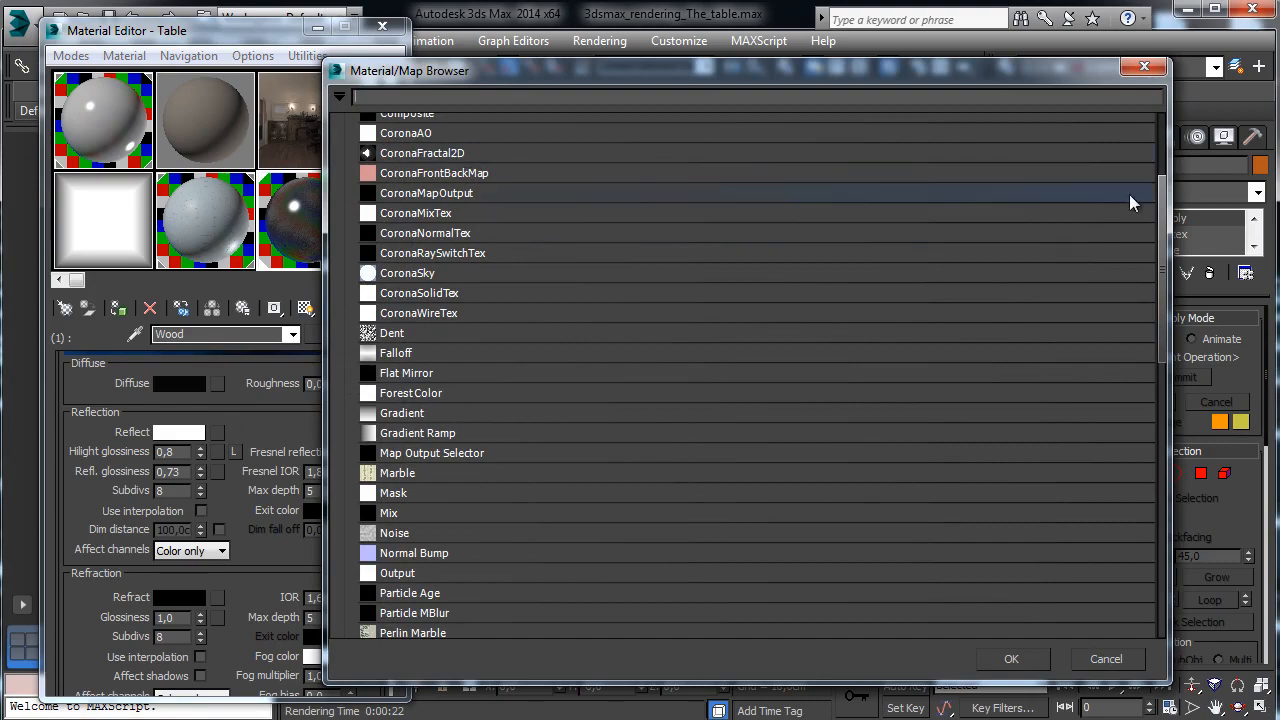
left_click_drag(1165, 192, 1163, 130)
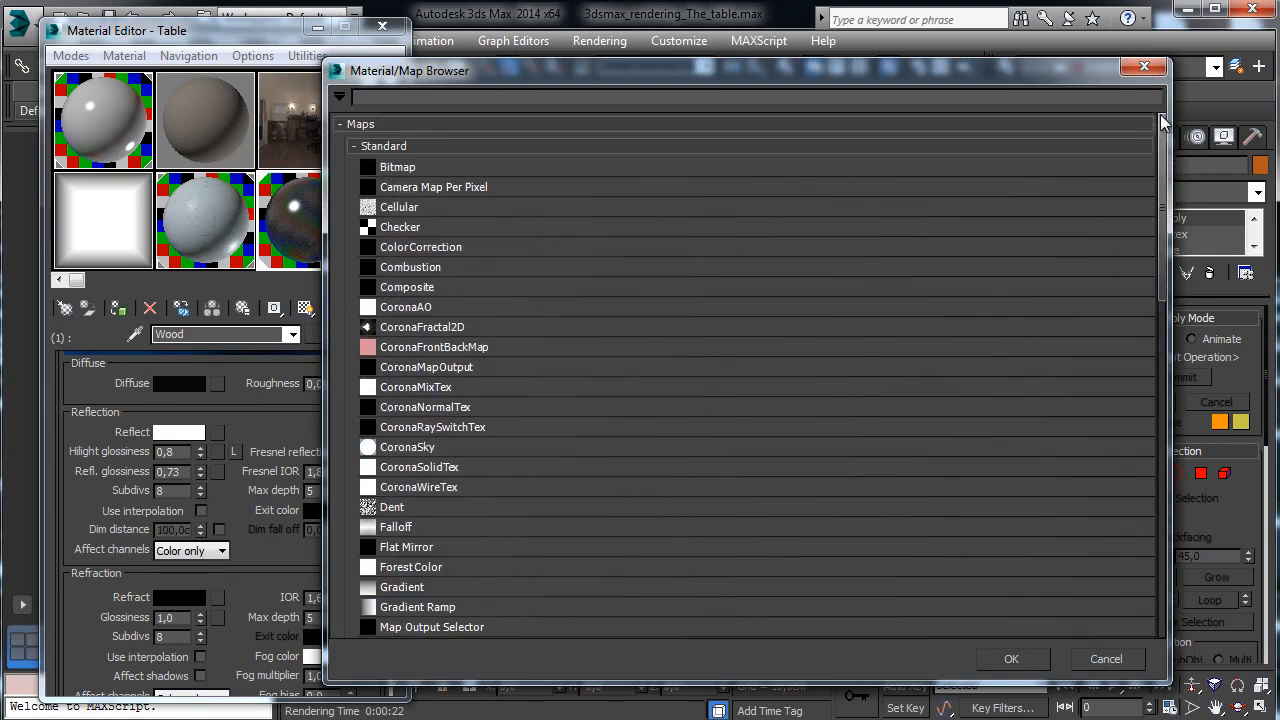
left_click(415, 166)
left_click(1012, 657)
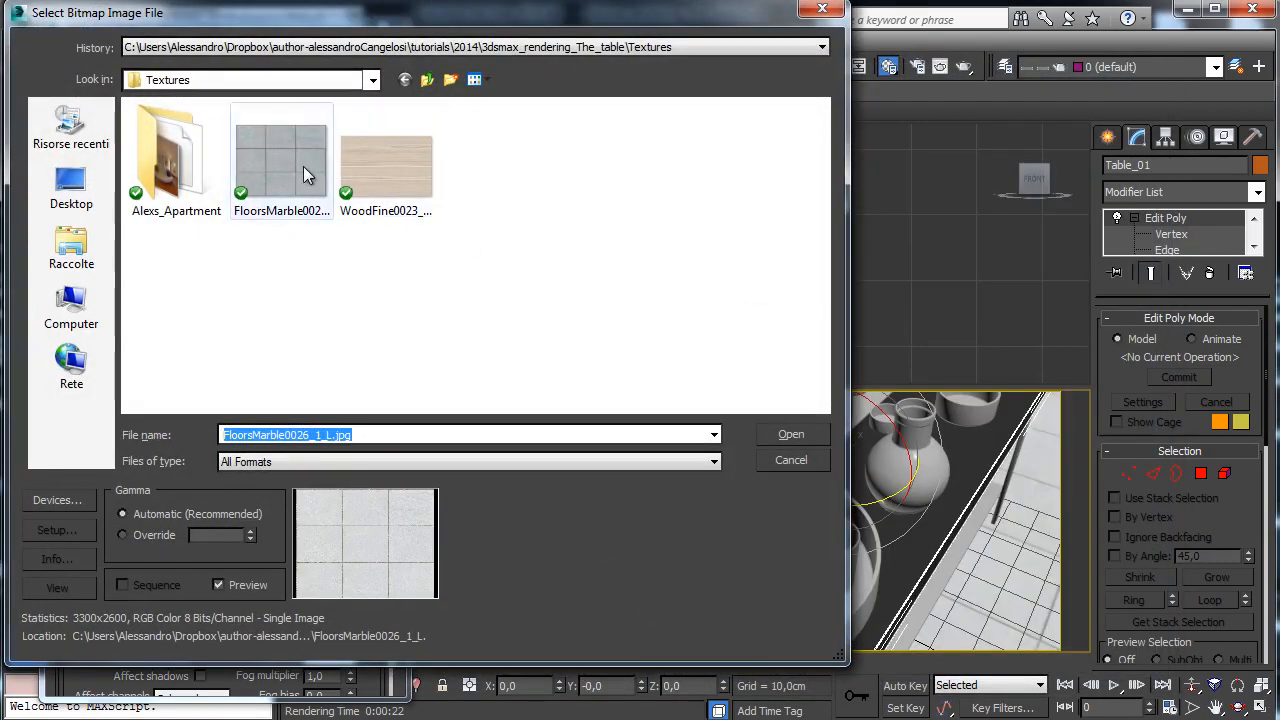
left_click(387, 180)
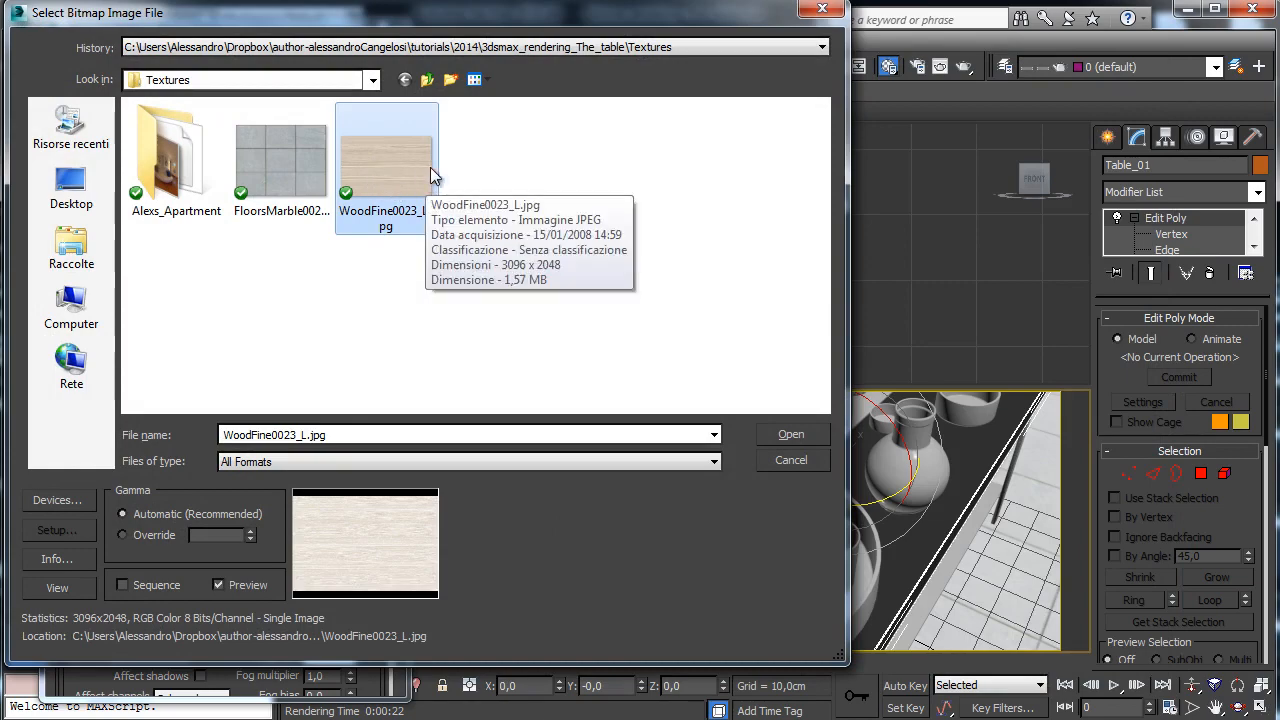
left_click(790, 436)
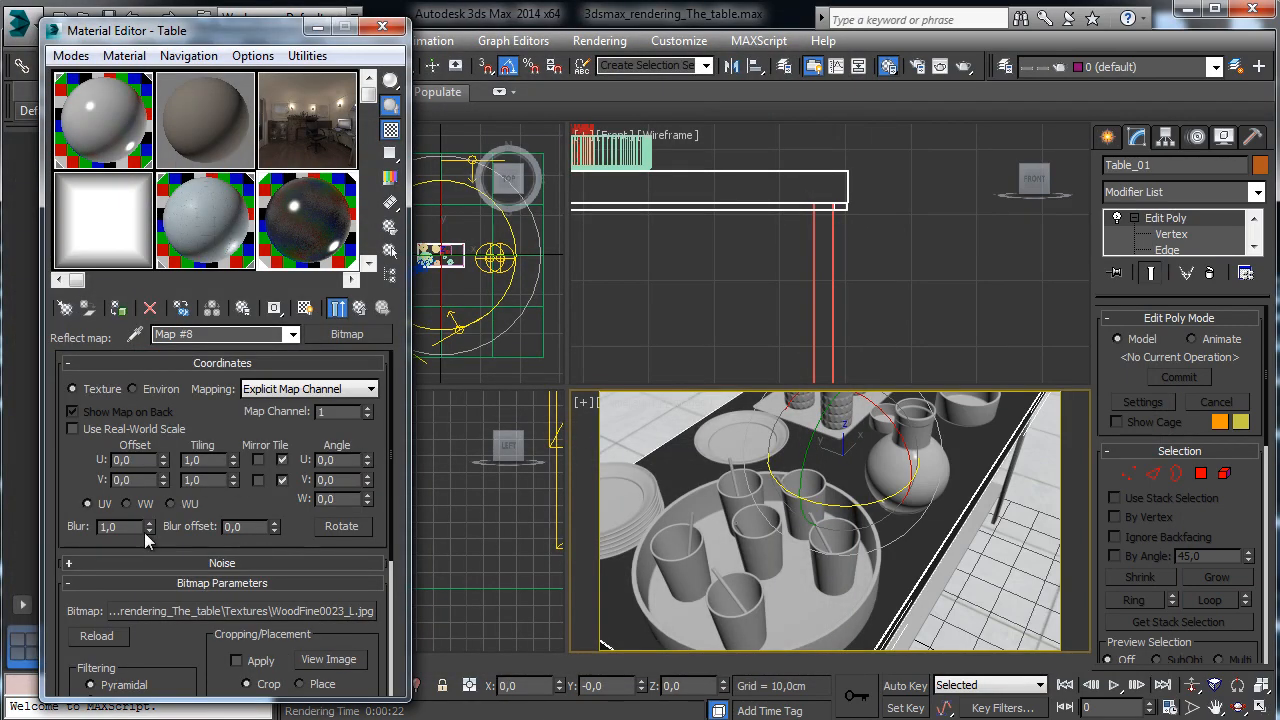
Set the wood bitmap's blur to 0,01, show it in the viewport and preview the texture alone in the sample slot
left_click_drag(149, 528, 149, 643)
left_click(305, 307)
key("c")
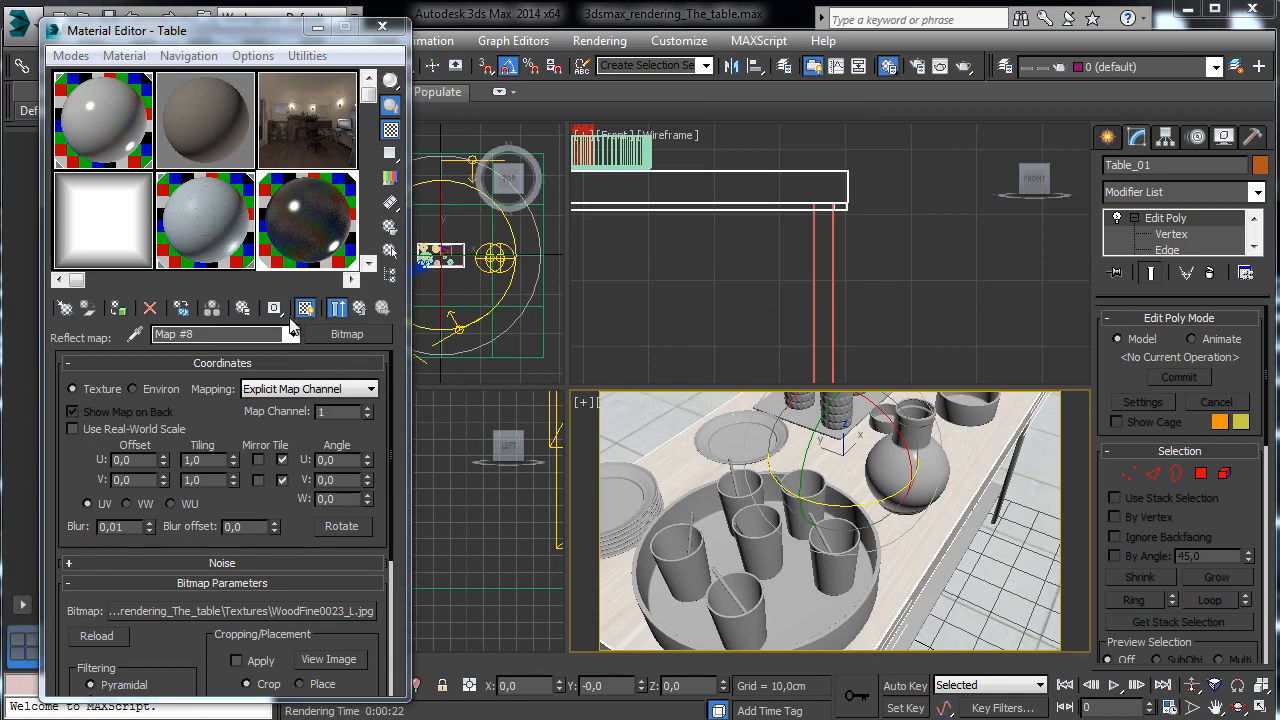
left_click(337, 307)
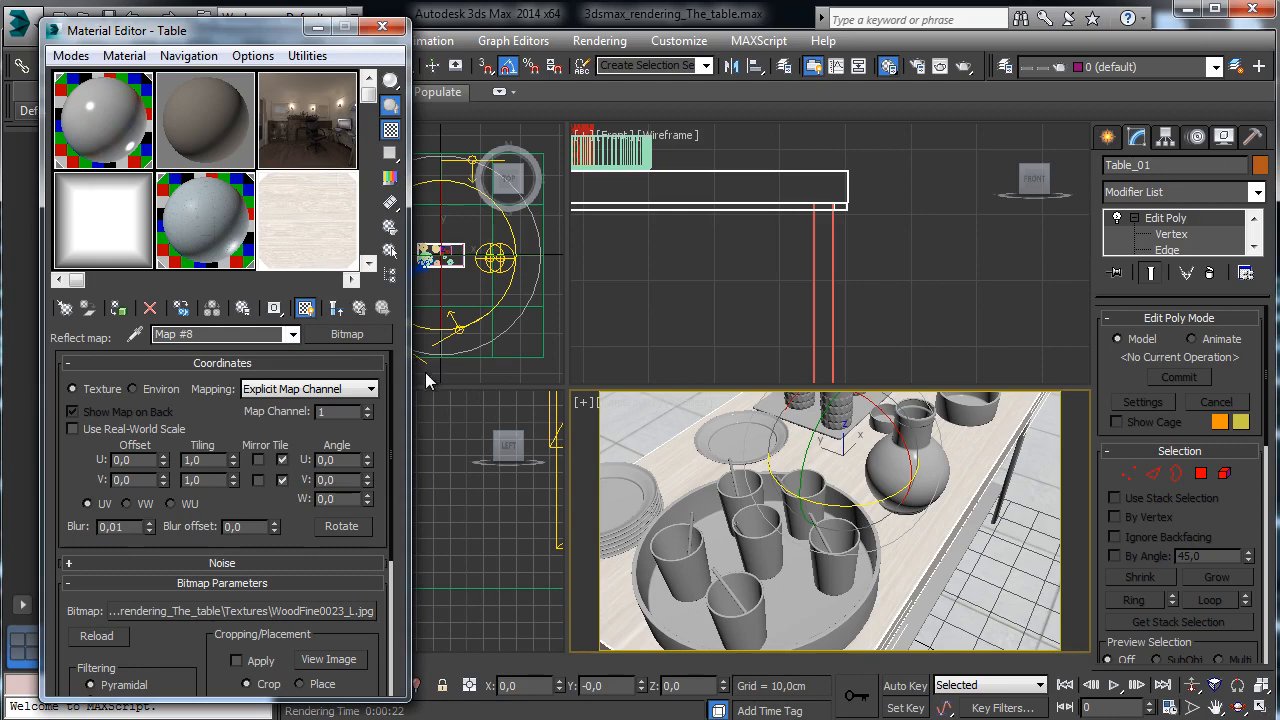
Wrap the wood bitmap in a Color Correction map, keeping it as sub-map, and set the saturation to -100
left_click(348, 334)
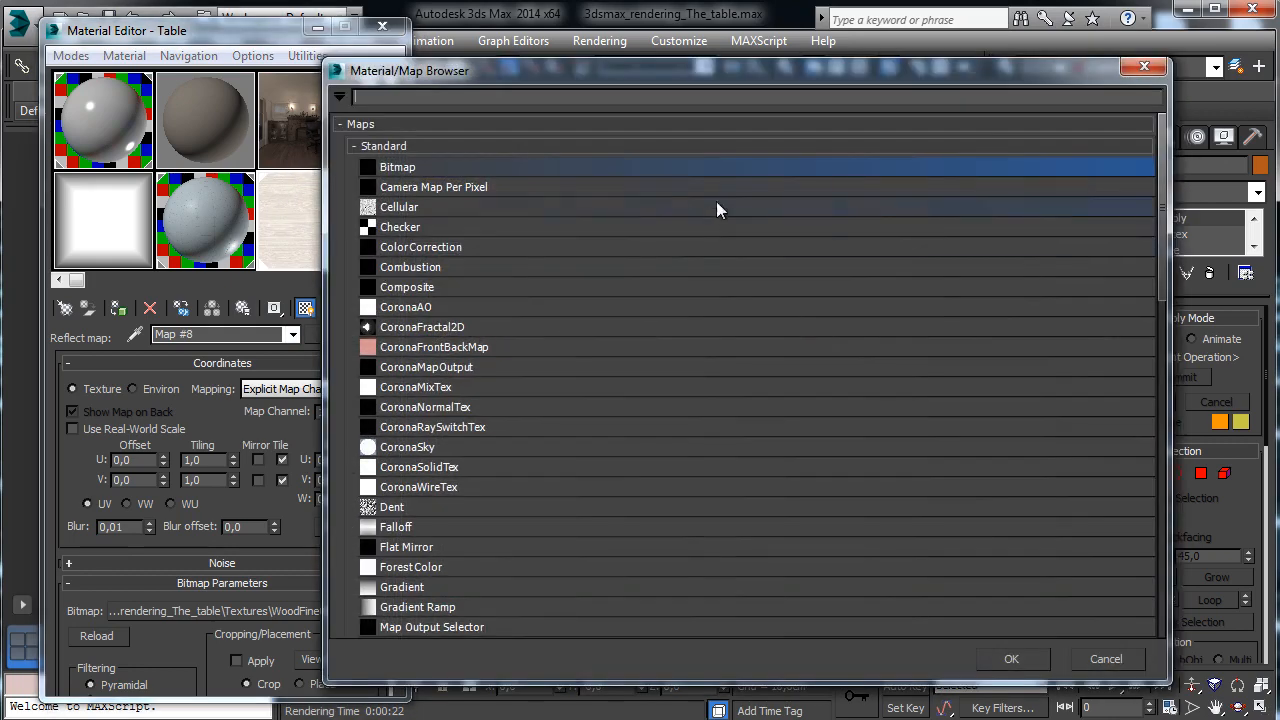
left_click(452, 247)
left_click(1009, 661)
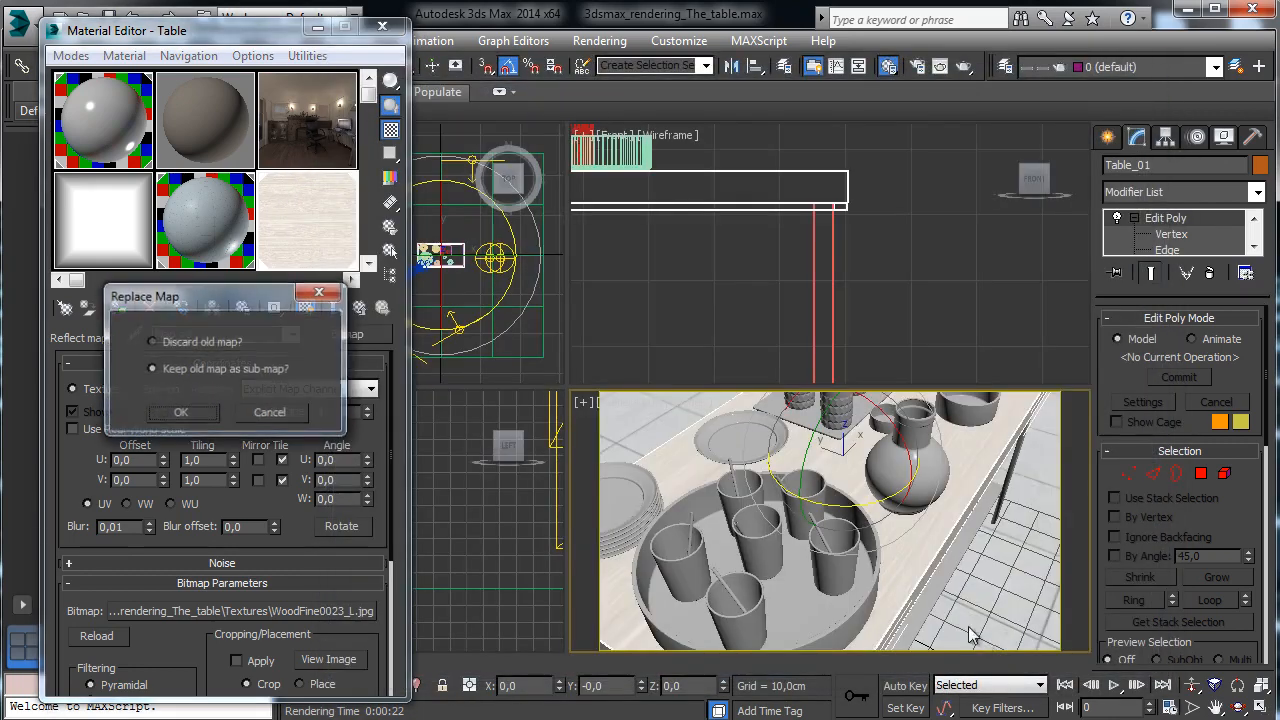
left_click(180, 413)
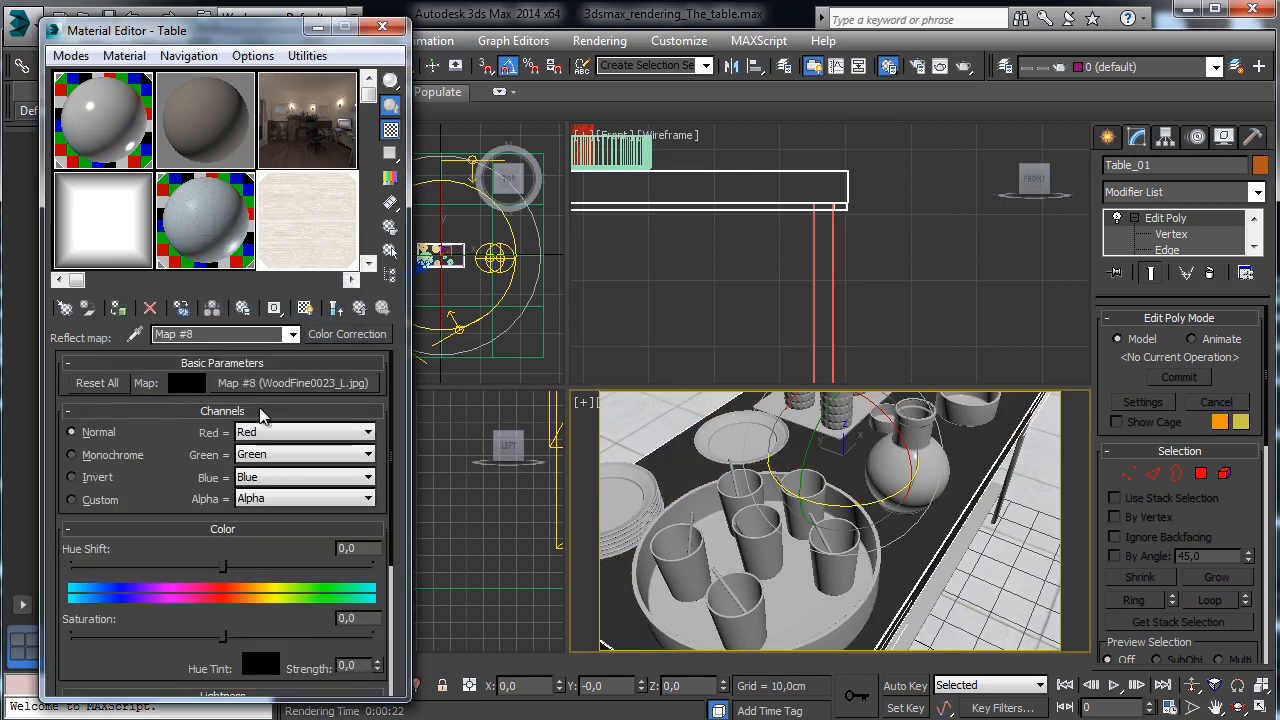
scroll(155, 449, "down", 5)
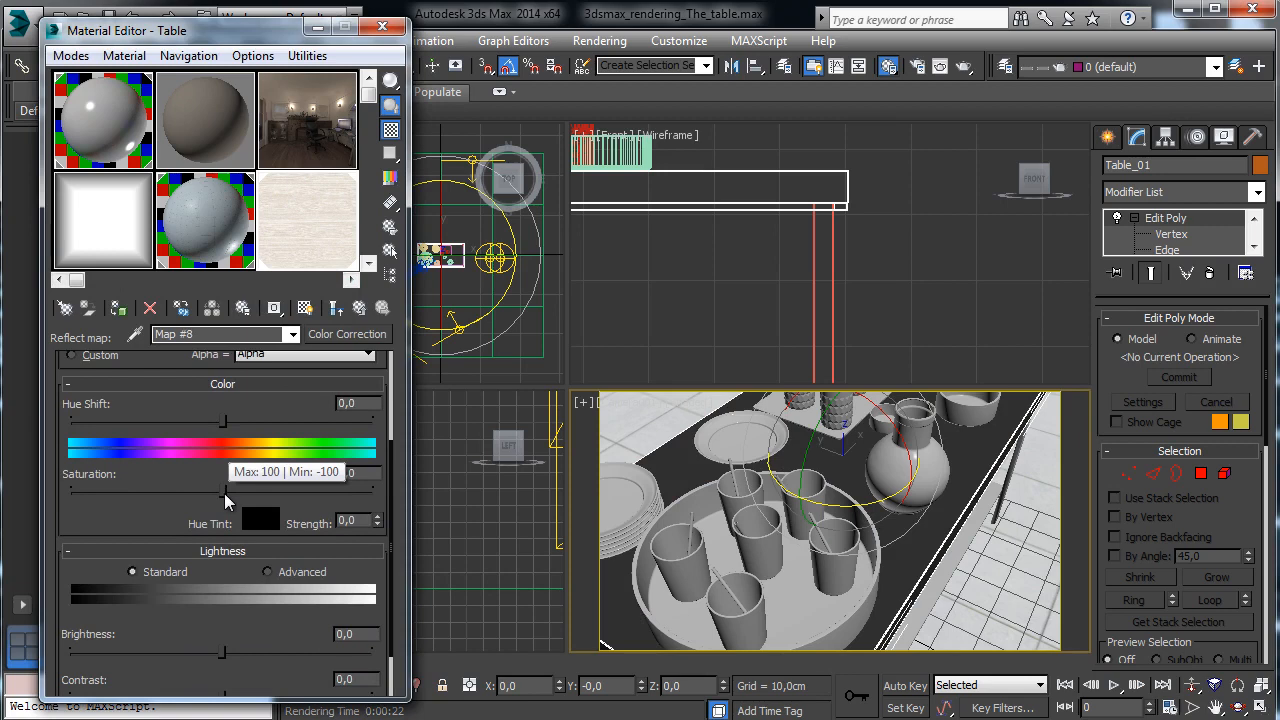
left_click_drag(226, 493, 70, 491)
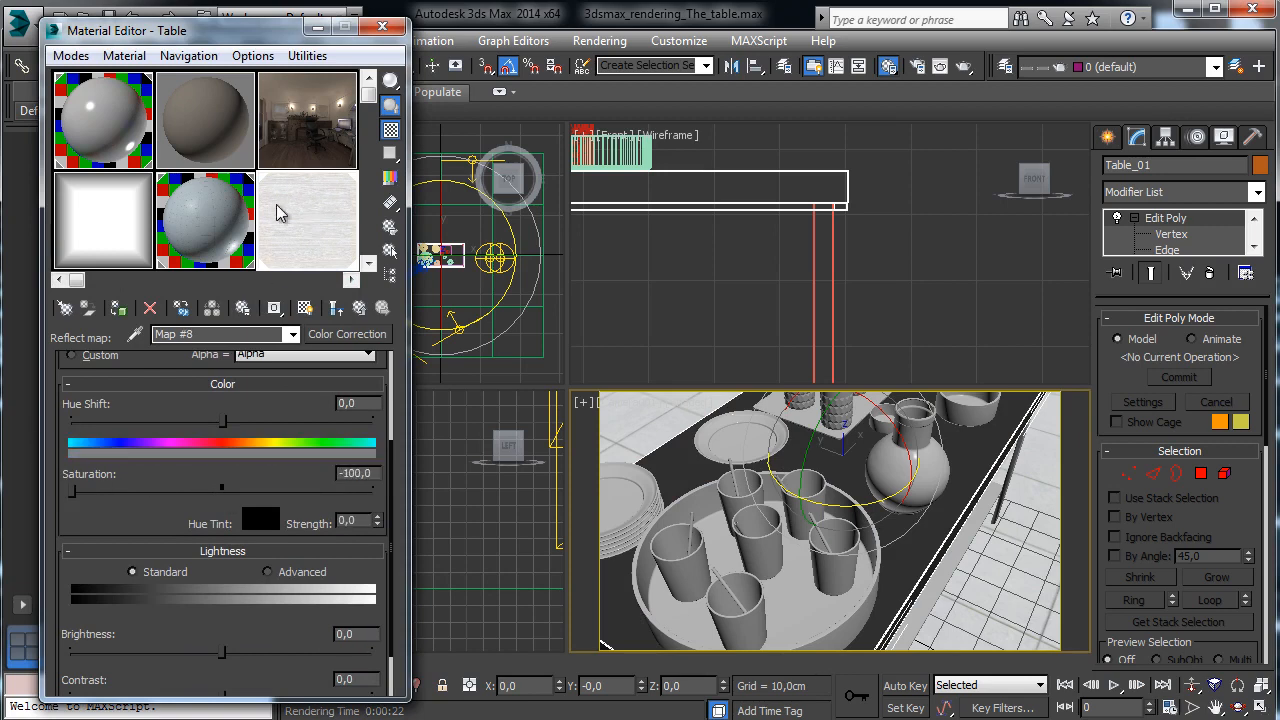
Return to the top-level Table material and render a small region around the plates and the dark tabletop behind them
left_click(360, 307)
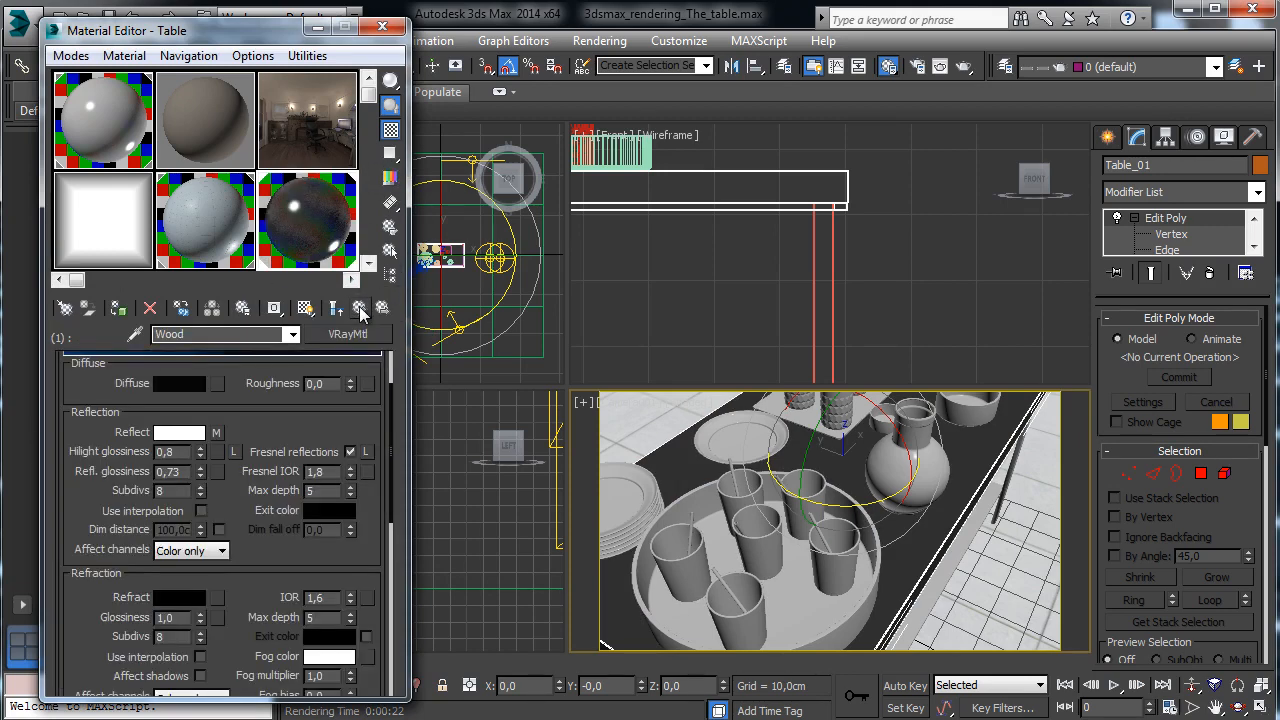
left_click(360, 307)
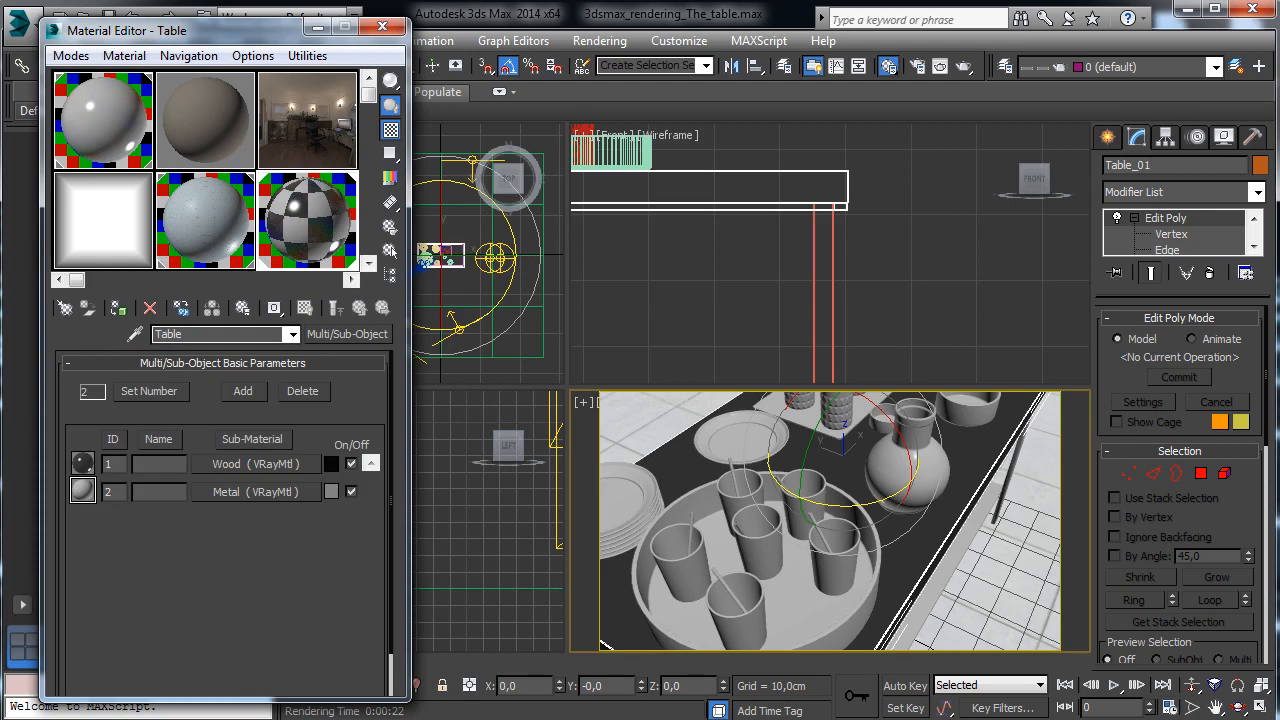
key("shift+q")
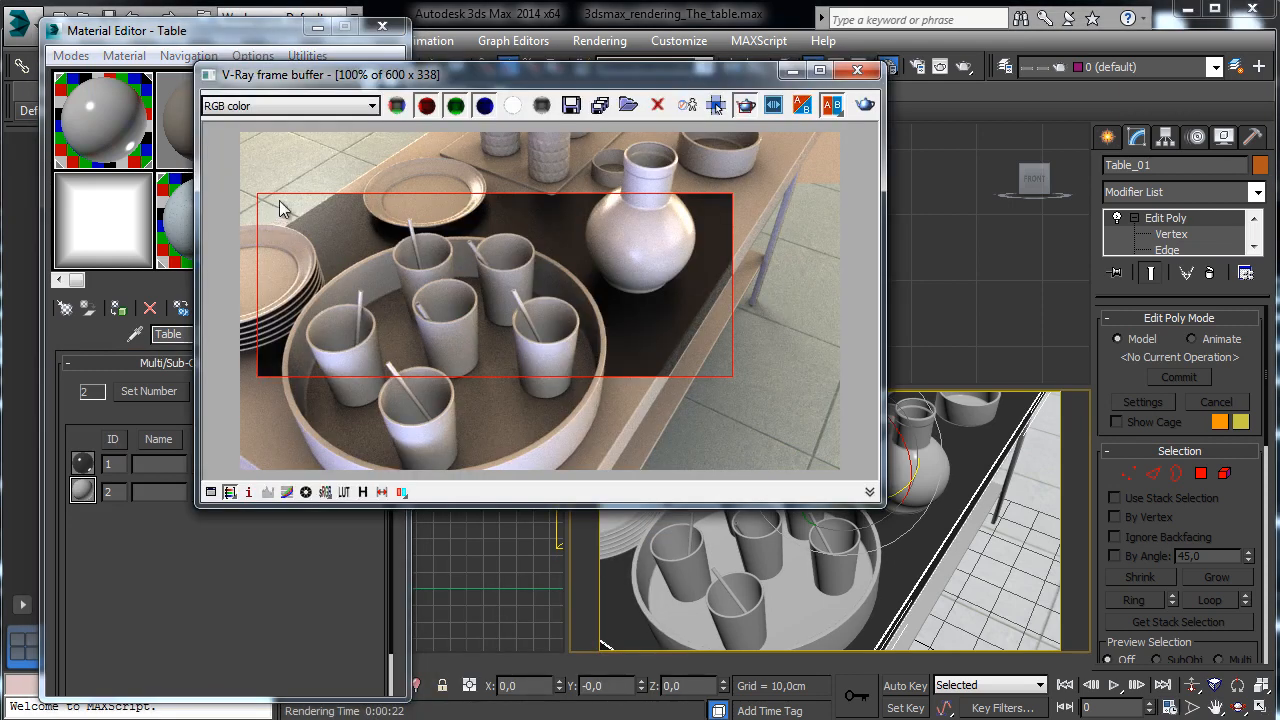
left_click_drag(265, 182, 418, 302)
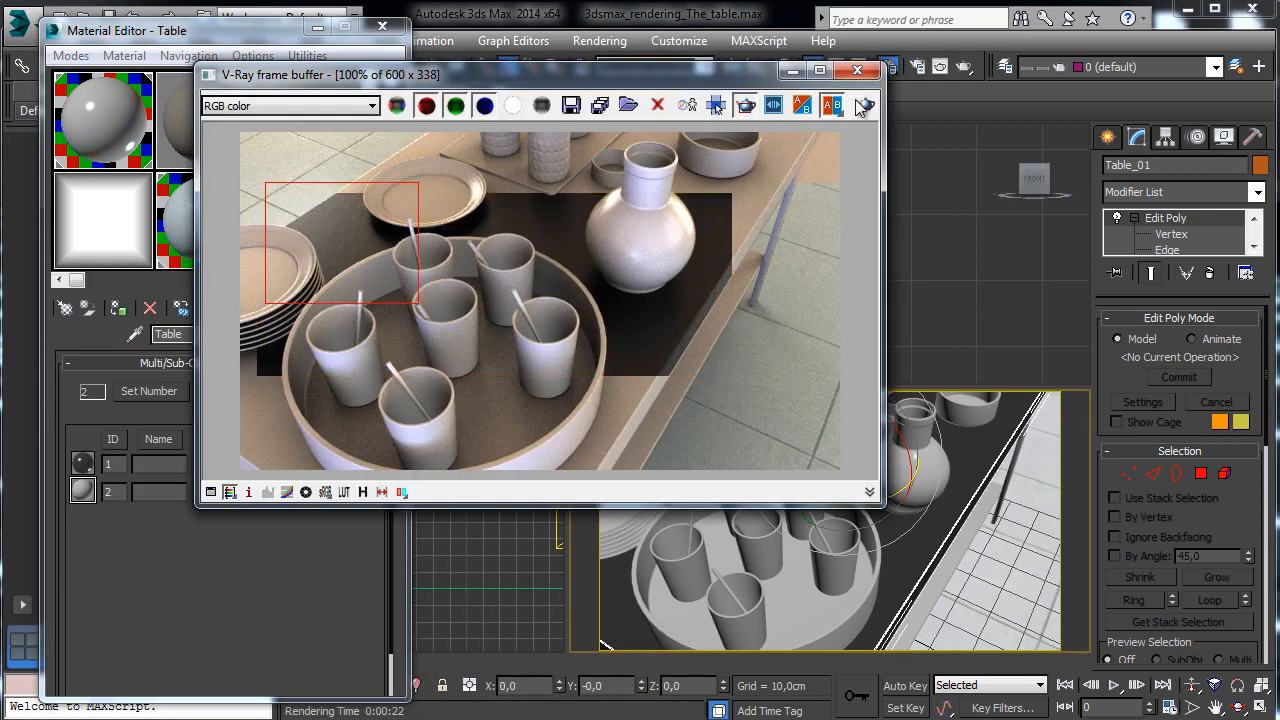
left_click(860, 102)
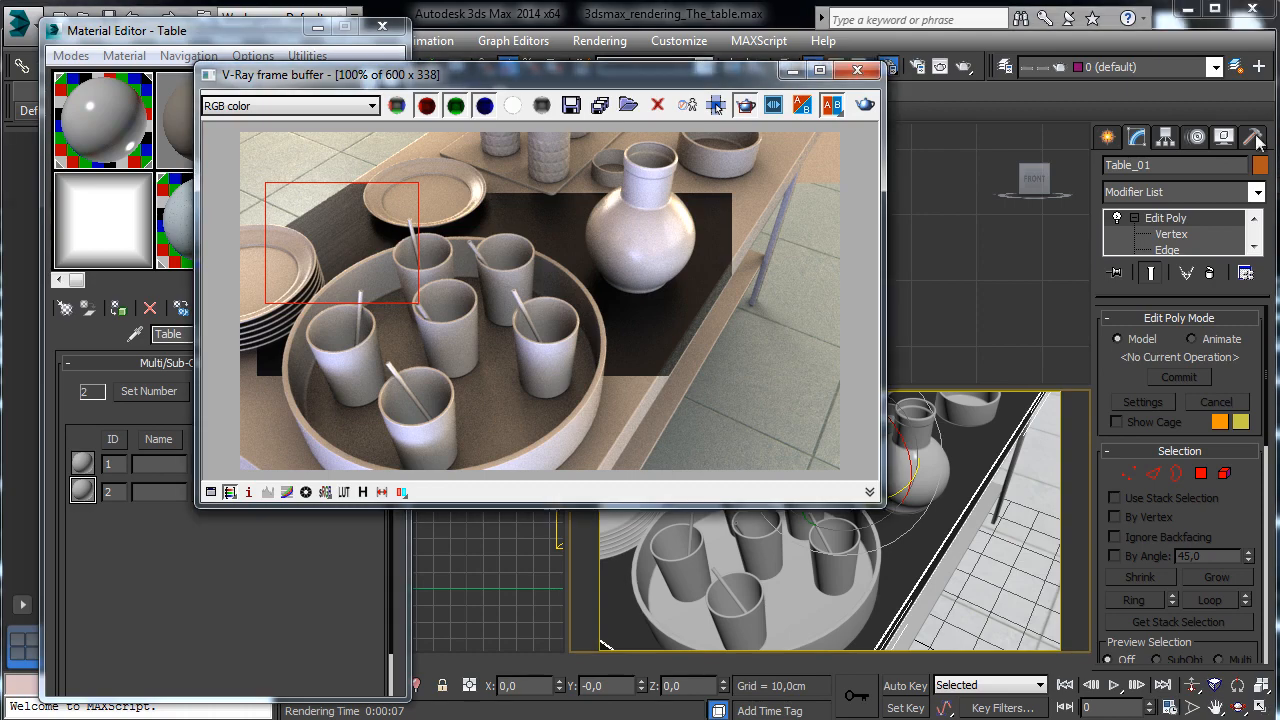
Reopen the Wood sub-material and set its Reflect map amount to 70
left_click(242, 35)
left_click(256, 464)
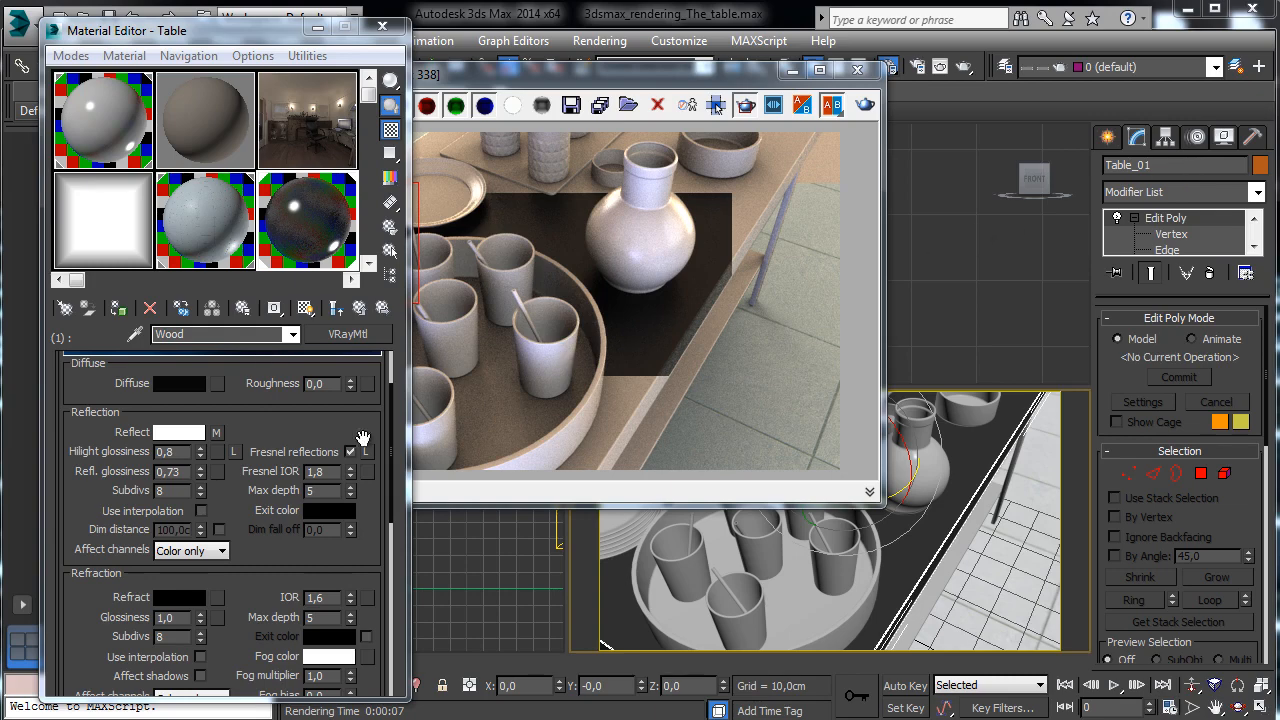
scroll(290, 420, "down", 5)
scroll(251, 417, "down", 5)
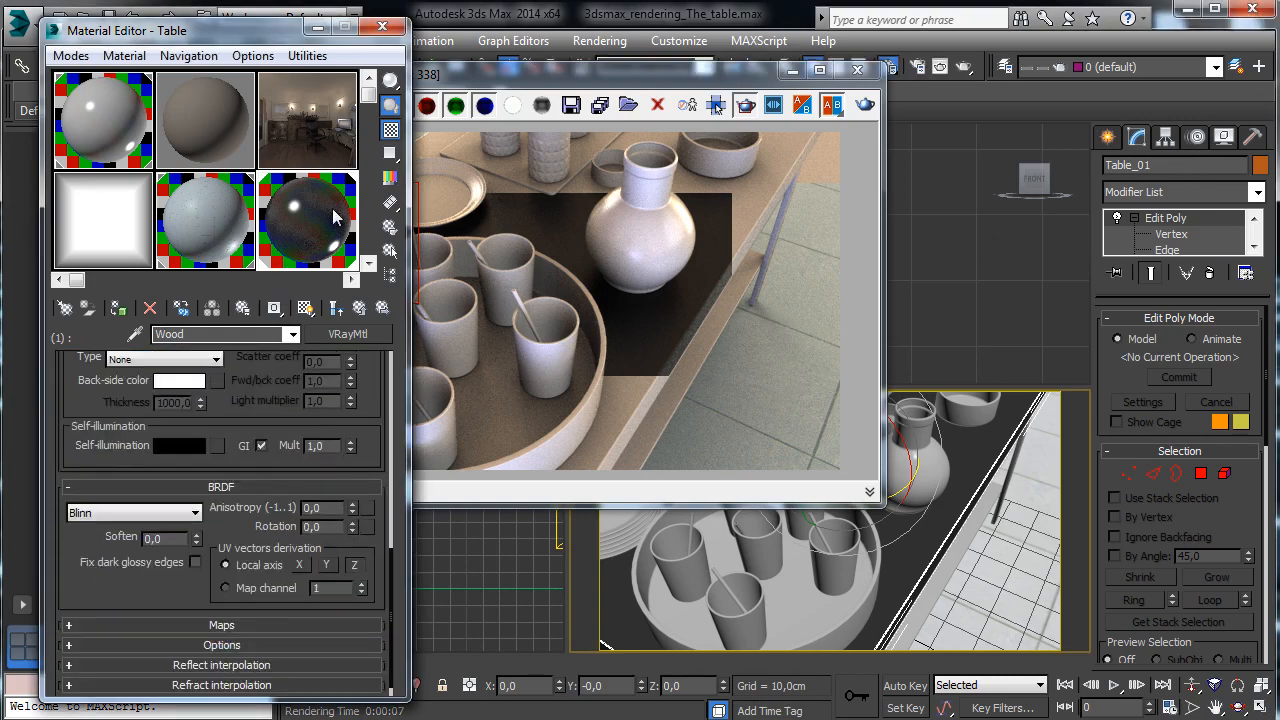
scroll(246, 440, "down", 1)
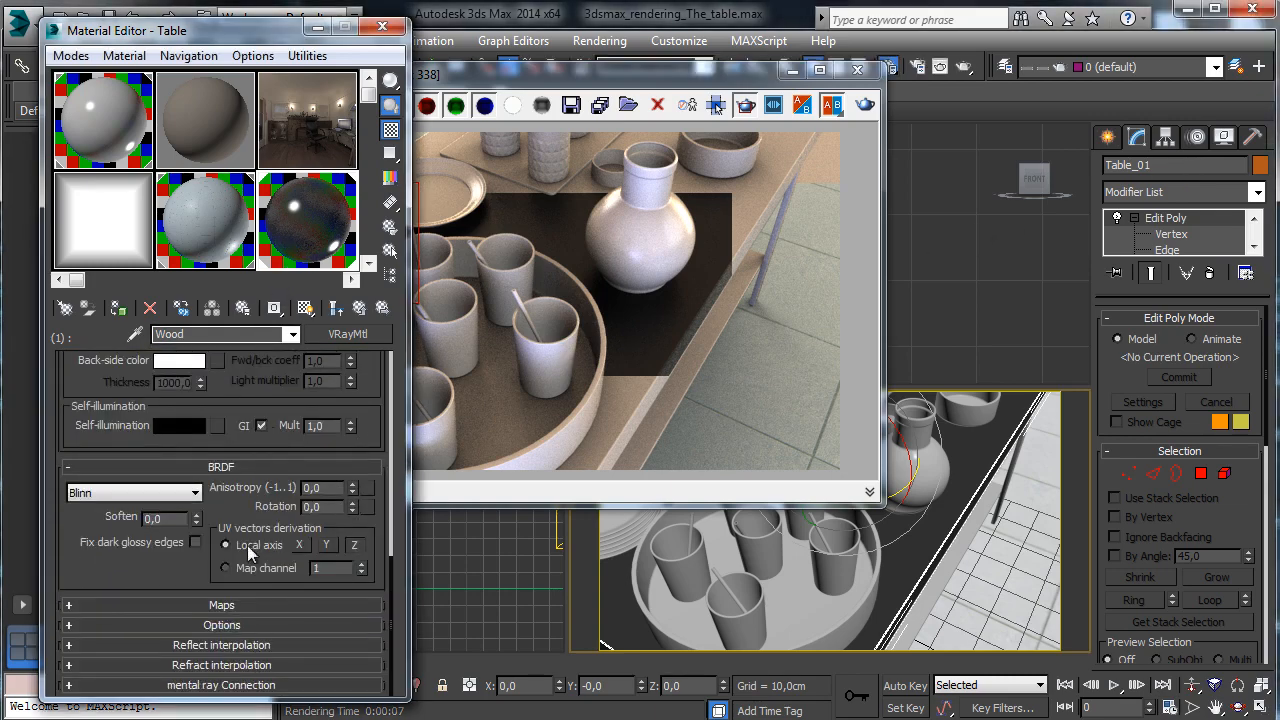
left_click(246, 606)
double_click(141, 442)
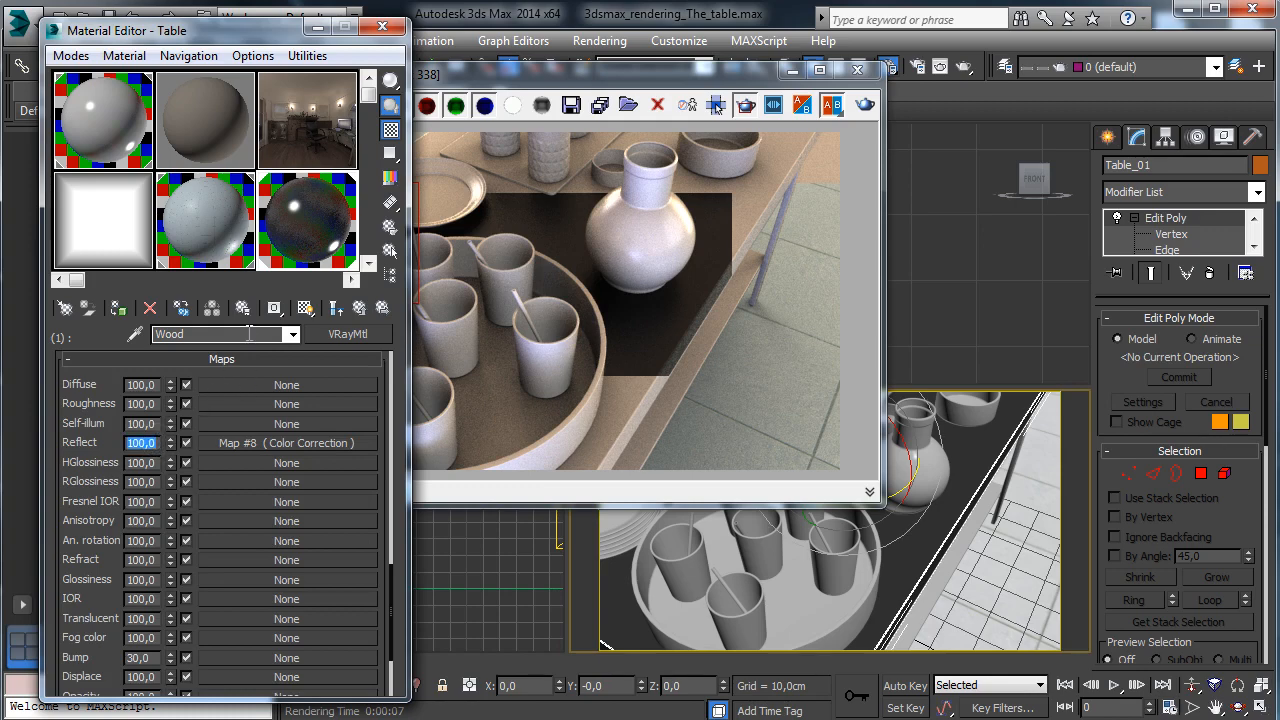
type("65")
key("Return")
type("70")
key("Return")
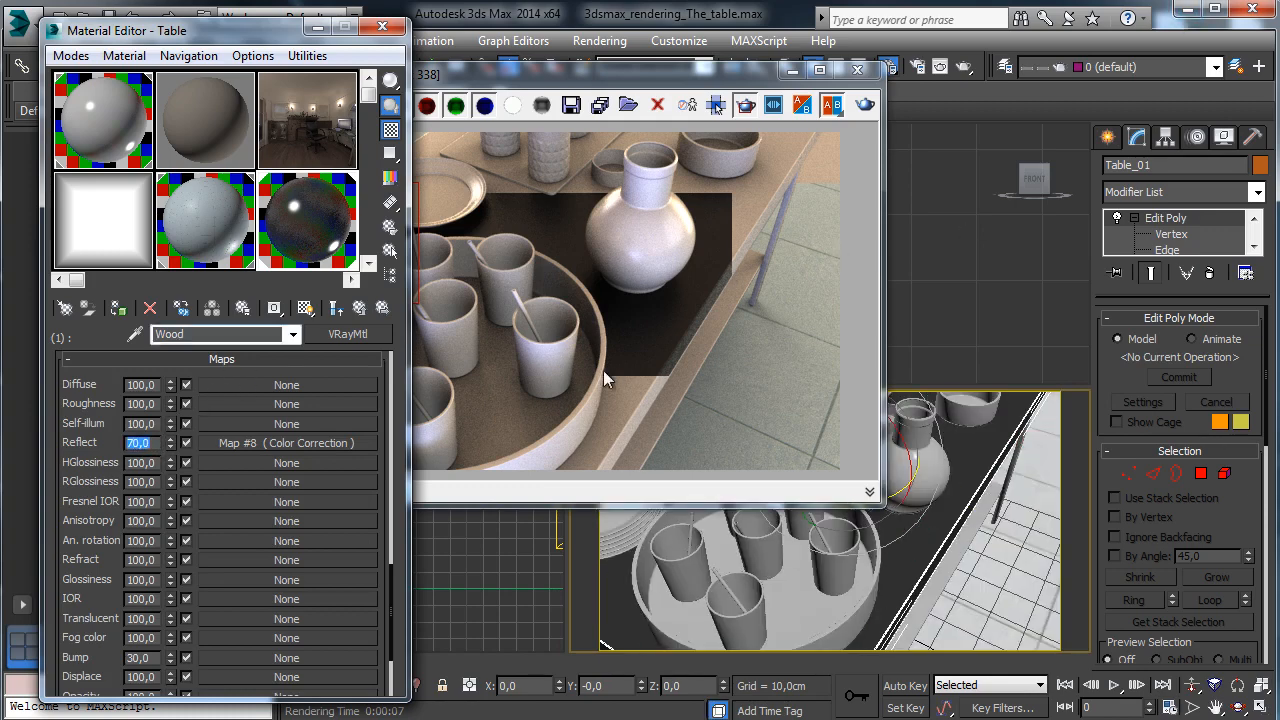
Copy Wood's Reflect map to the RGlossiness slot as an independent copy and set its amount to 15
left_click_drag(288, 445, 256, 482)
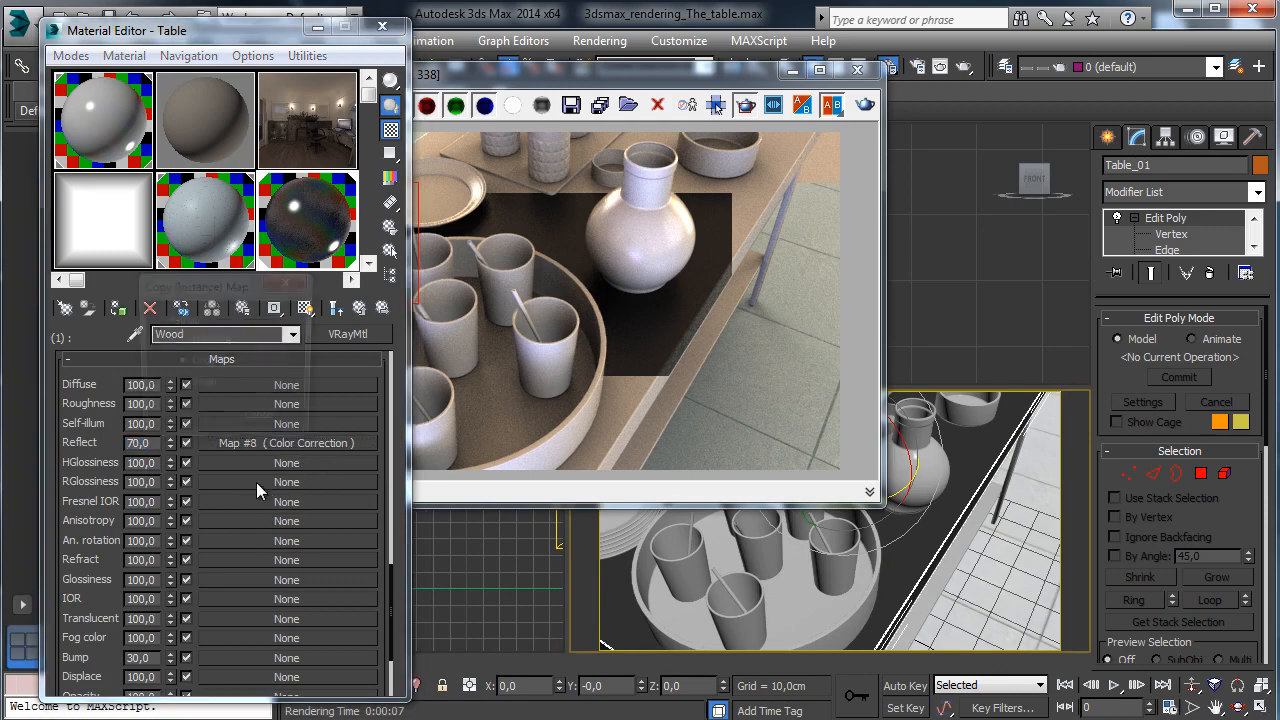
left_click(178, 430)
left_click(150, 484)
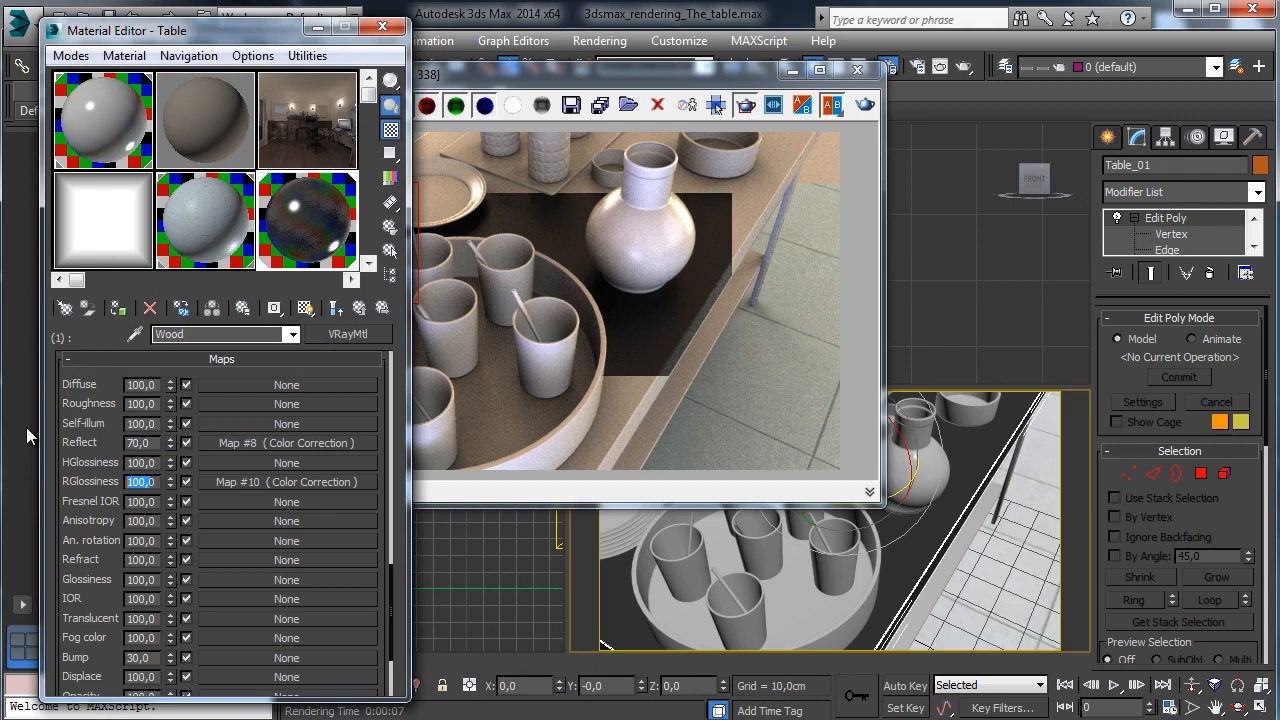
type("15,0")
key("BackSpace")
type("5")
key("Return")
left_click(334, 482)
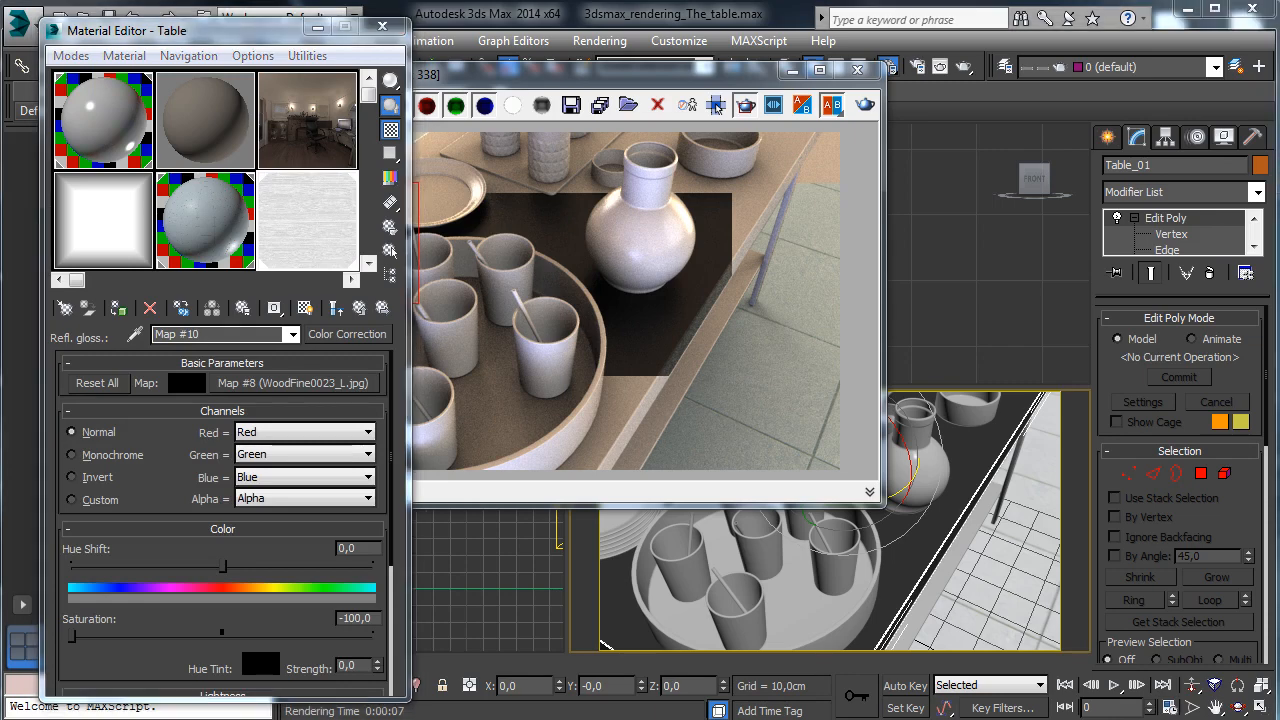
left_click(338, 309)
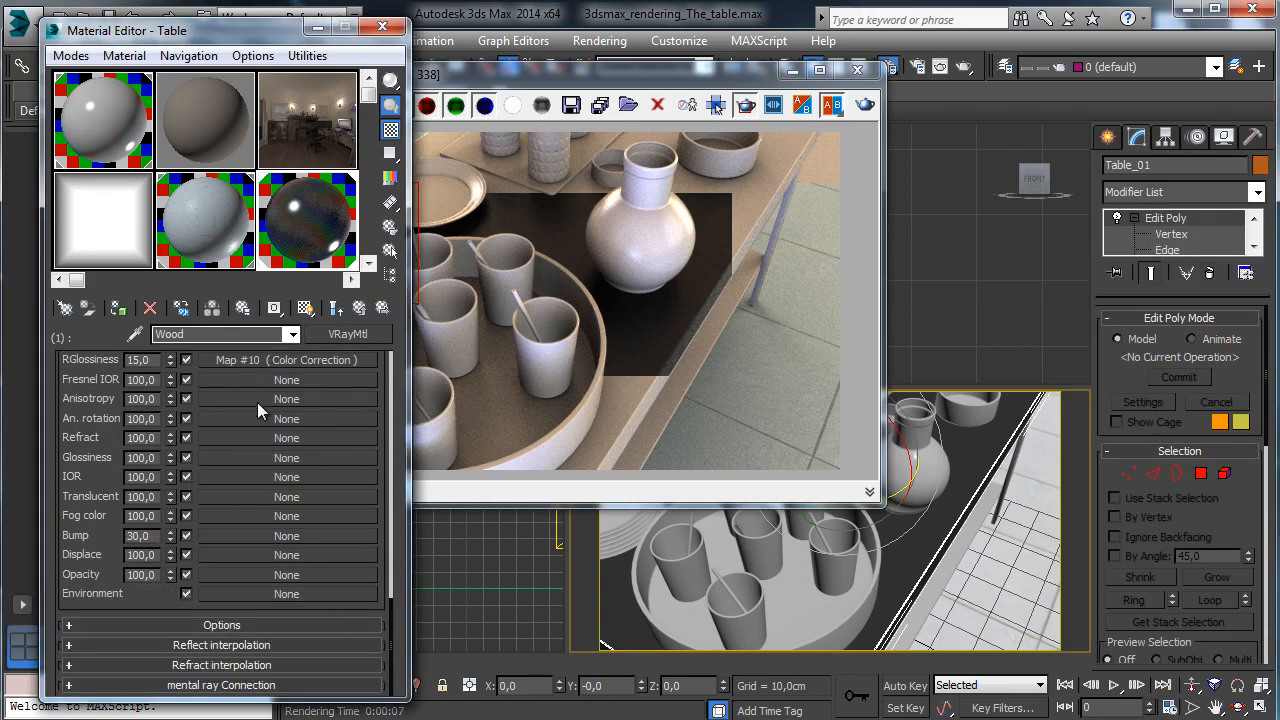
Copy the RGlossiness Color Correction map to Wood's Bump slot as an independent copy and set the bump amount to 3
left_click_drag(264, 367, 208, 531)
left_click(176, 362)
left_click(180, 420)
double_click(150, 537)
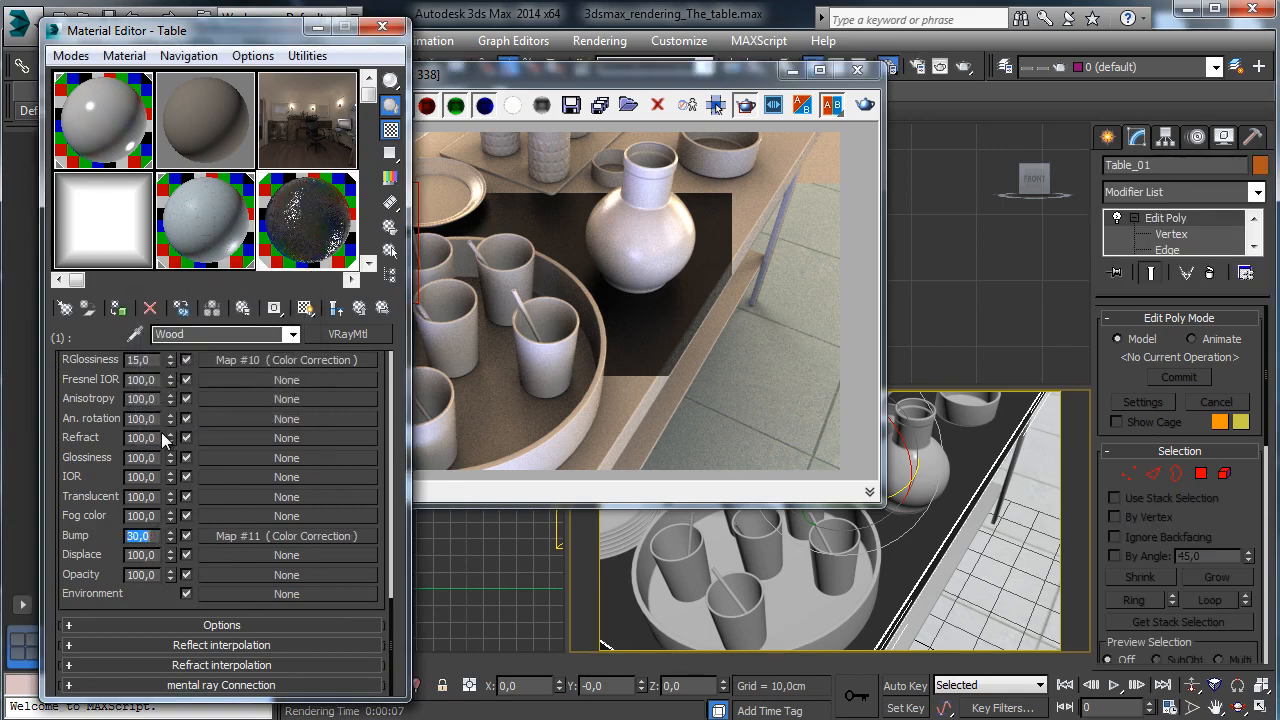
type("4")
key("Return")
type("3")
key("Return")
Set the blur of the bitmap inside Wood's Bump map to 0,25 and return to the Wood sub-material
left_click(286, 536)
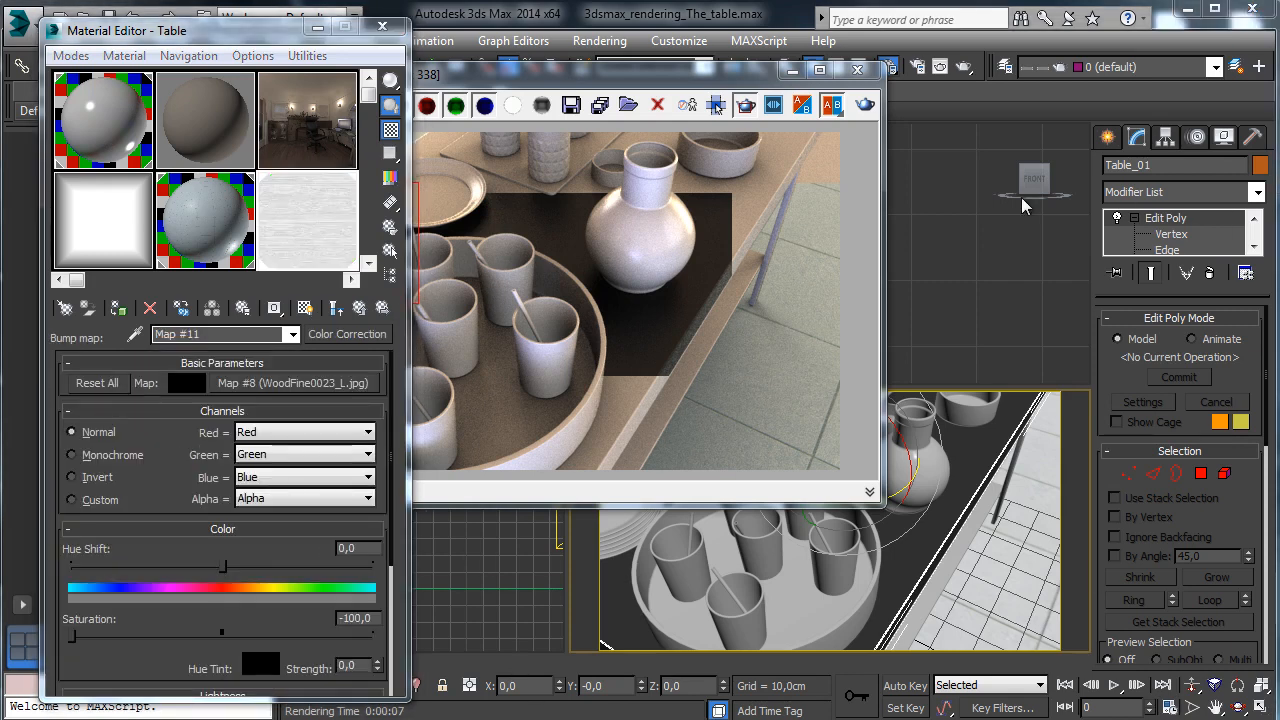
left_click(266, 384)
left_click(134, 528)
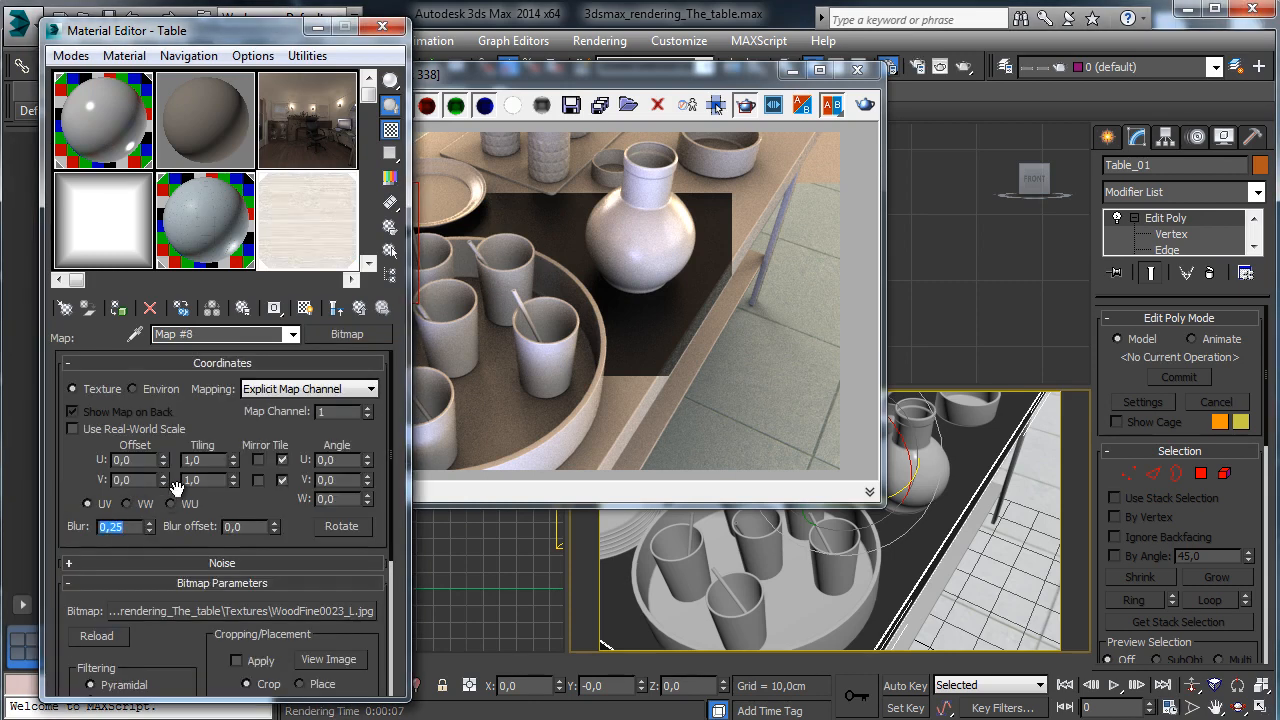
left_click(358, 308)
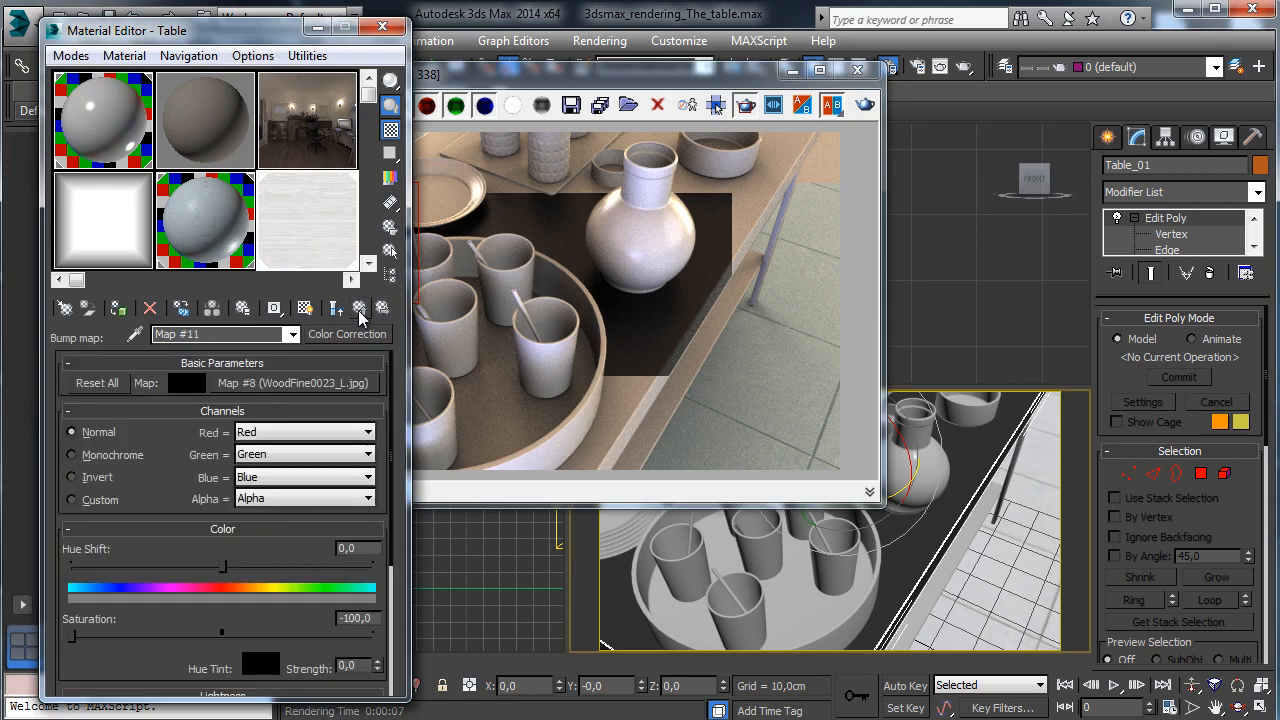
left_click(358, 308)
Close the material editor and re-render the tabletop, first around the plates and then around the jug and the table's edge
left_click(382, 27)
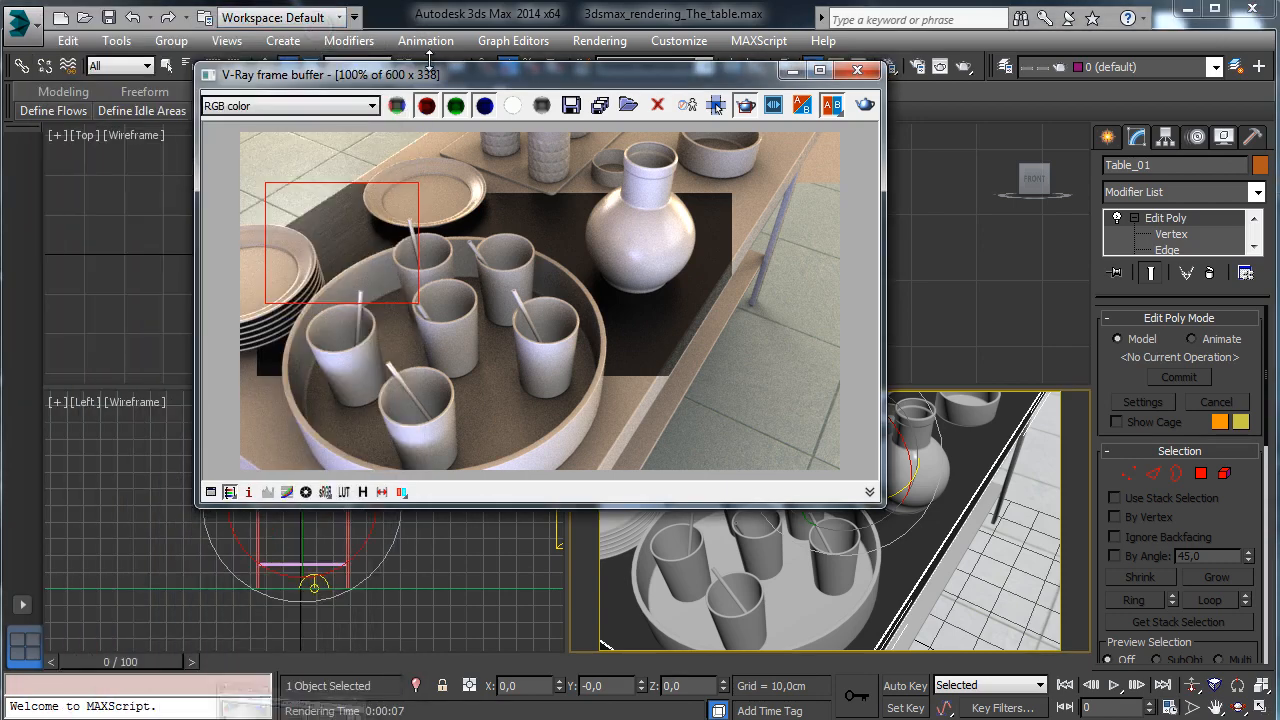
left_click(867, 105)
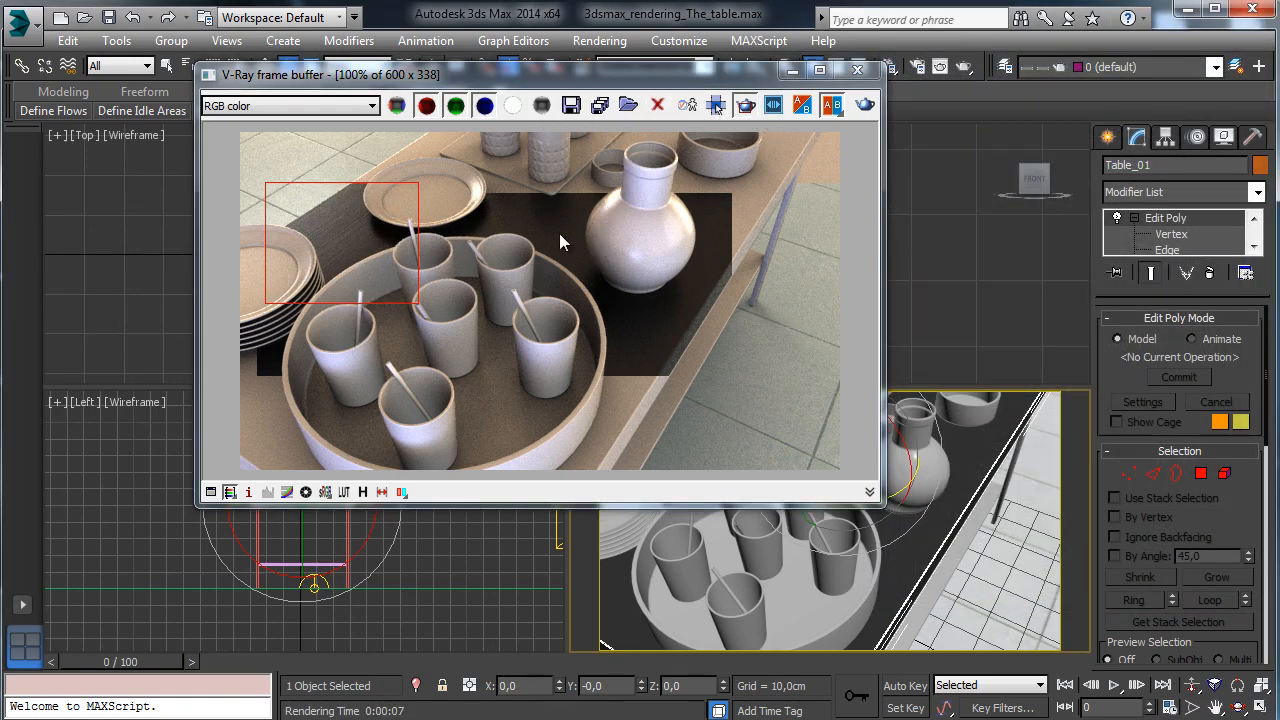
left_click_drag(508, 190, 756, 458)
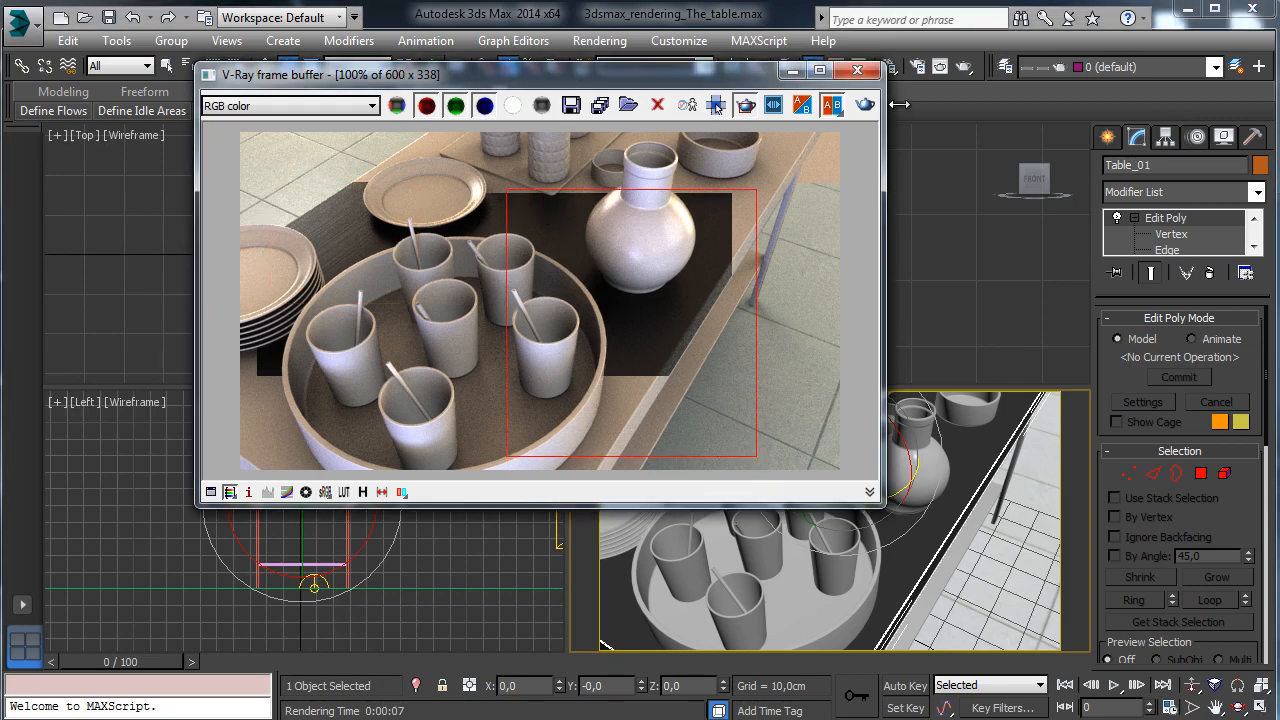
left_click(865, 106)
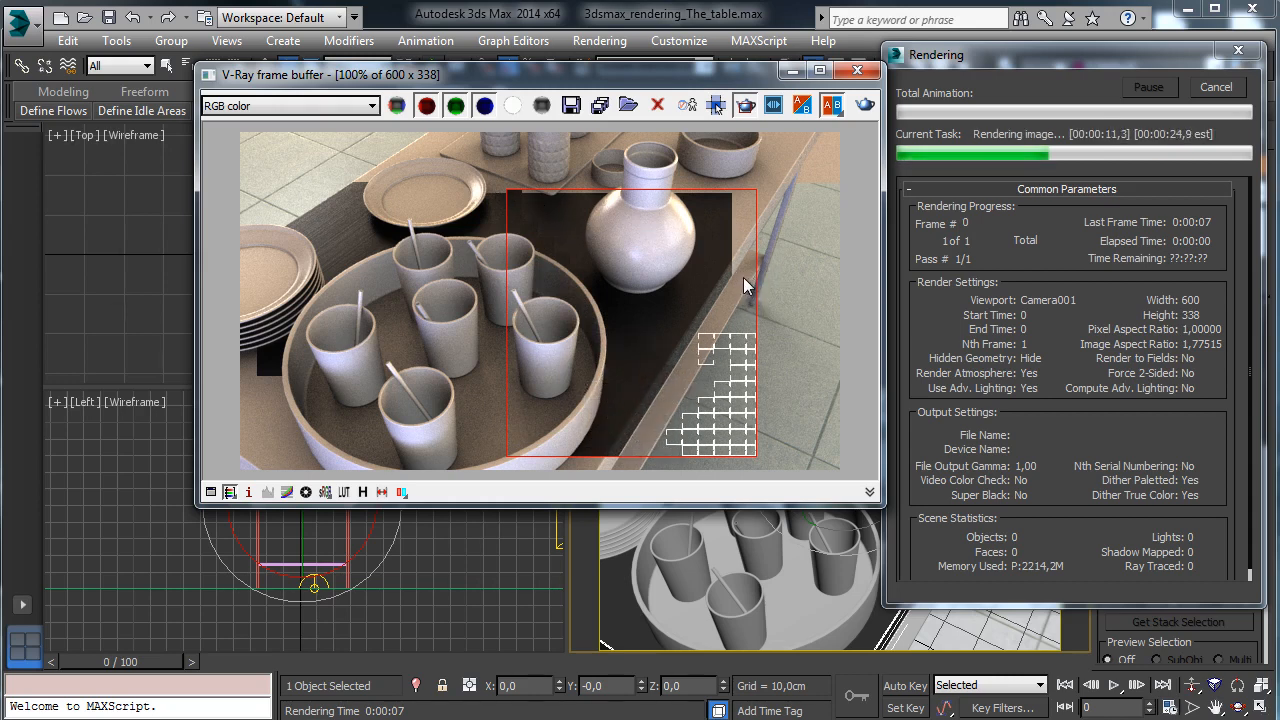
Cancel the render and assign the Table material's Wood sub-material, placed in its own sample slot, to the Table_02 box
left_click(1216, 88)
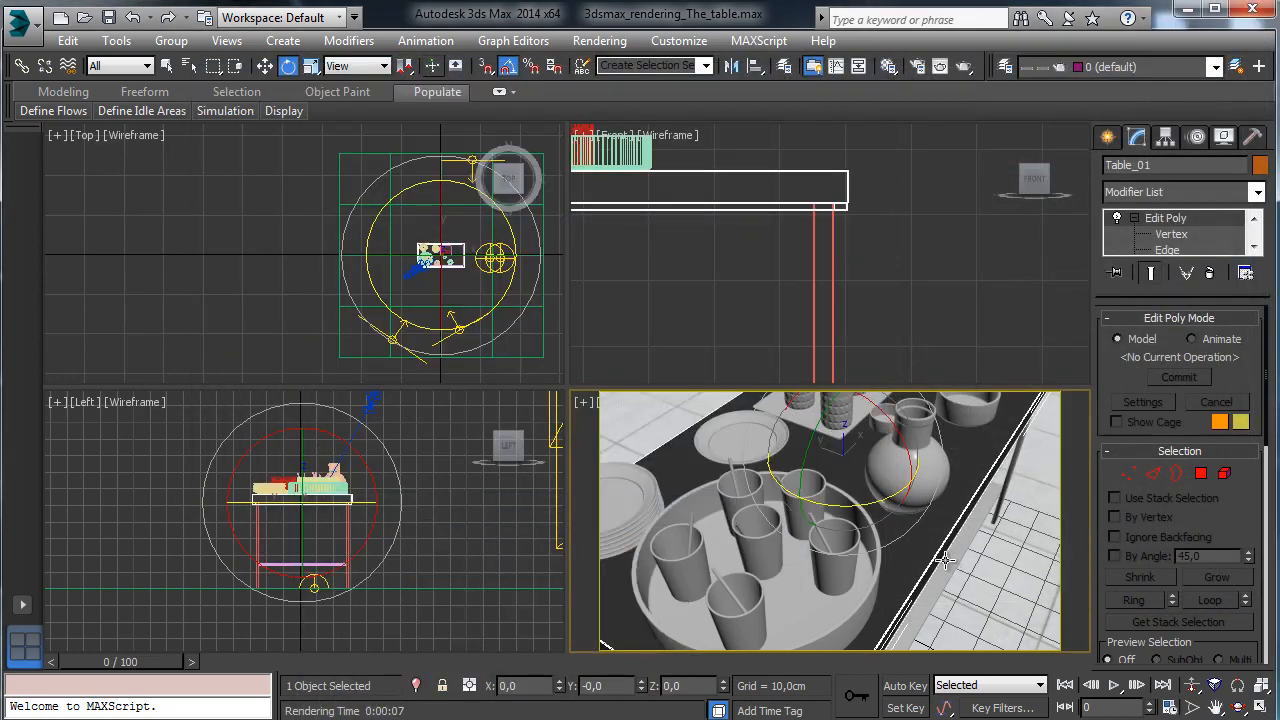
left_click(948, 560)
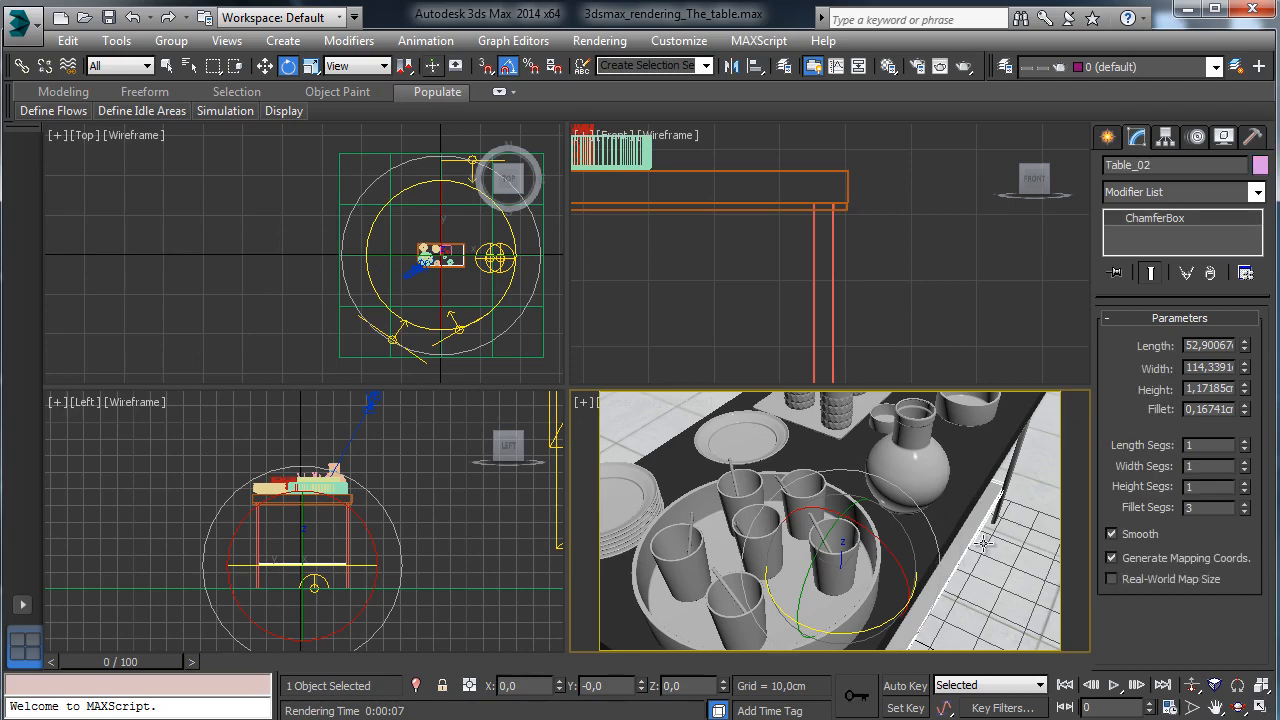
left_click(888, 66)
scroll(250, 172, "down", 2)
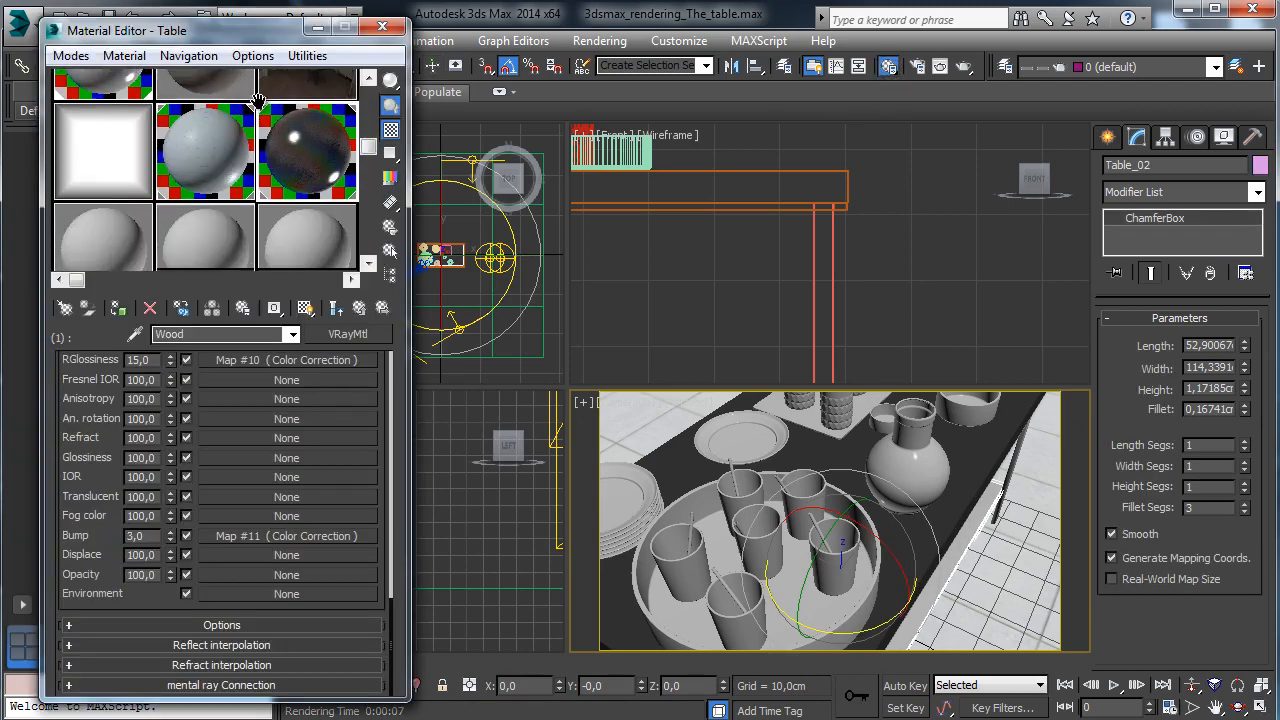
left_click(336, 307)
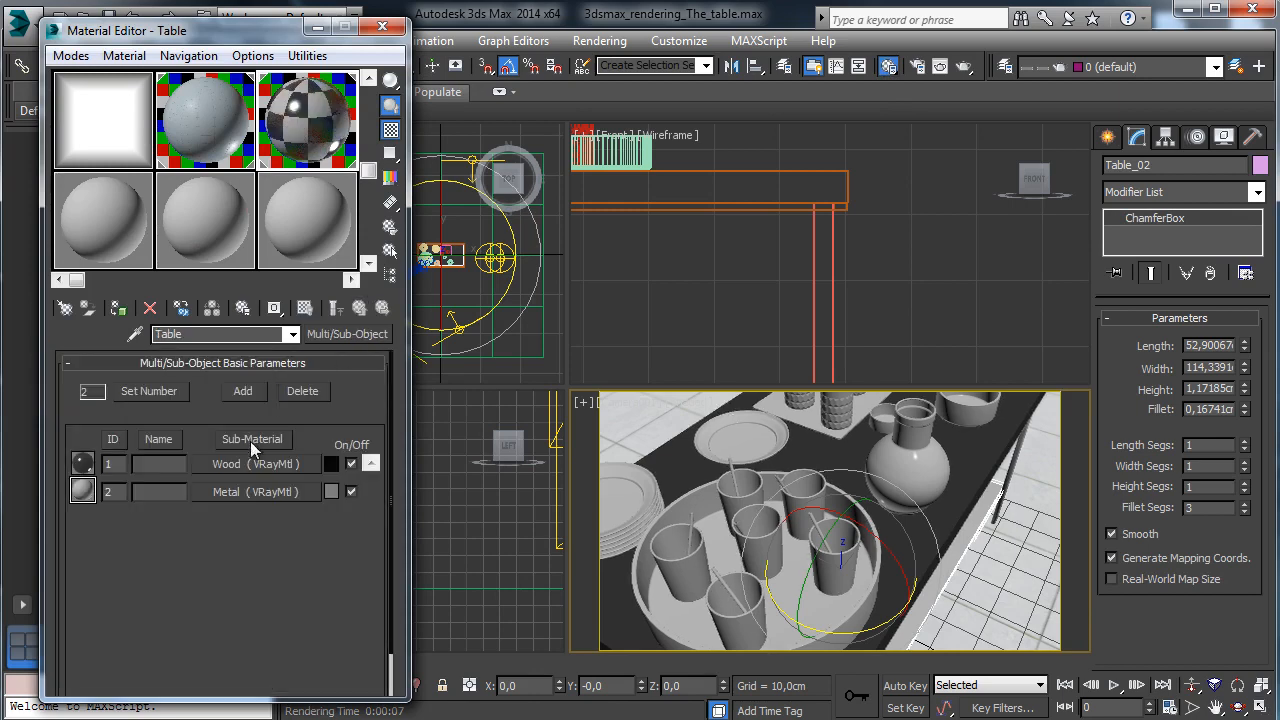
left_click_drag(258, 470, 300, 240)
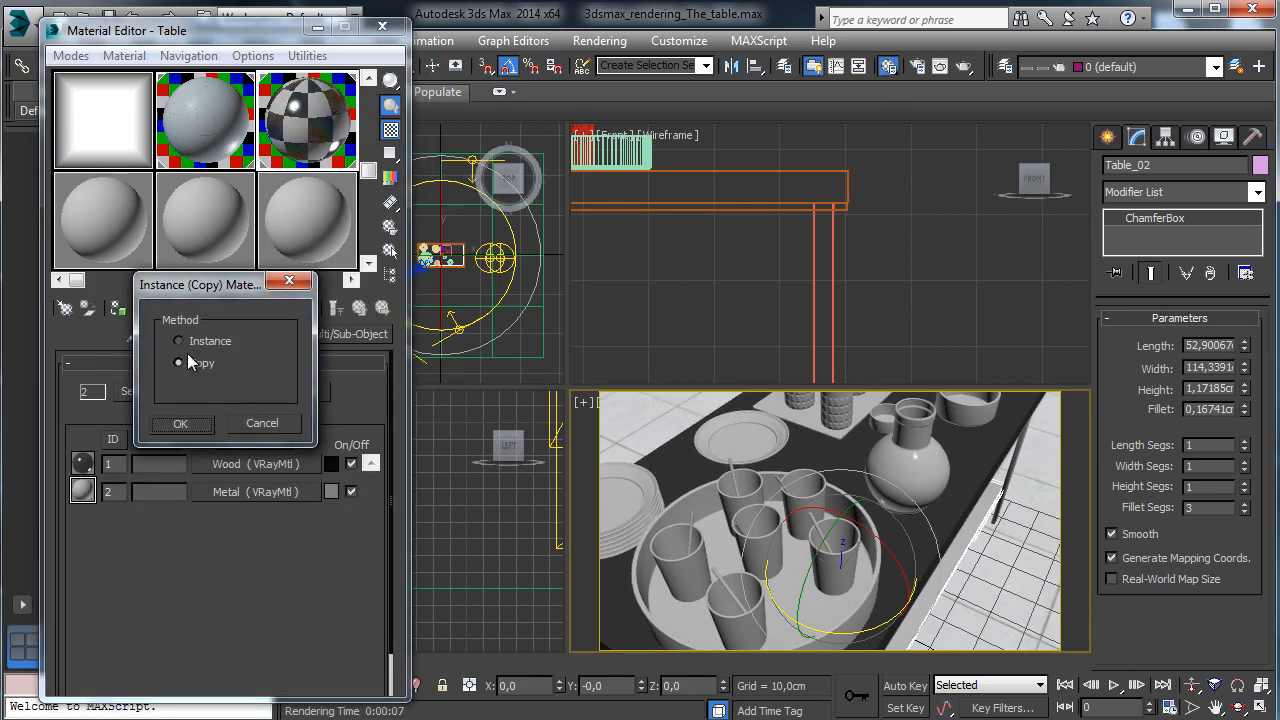
left_click(180, 423)
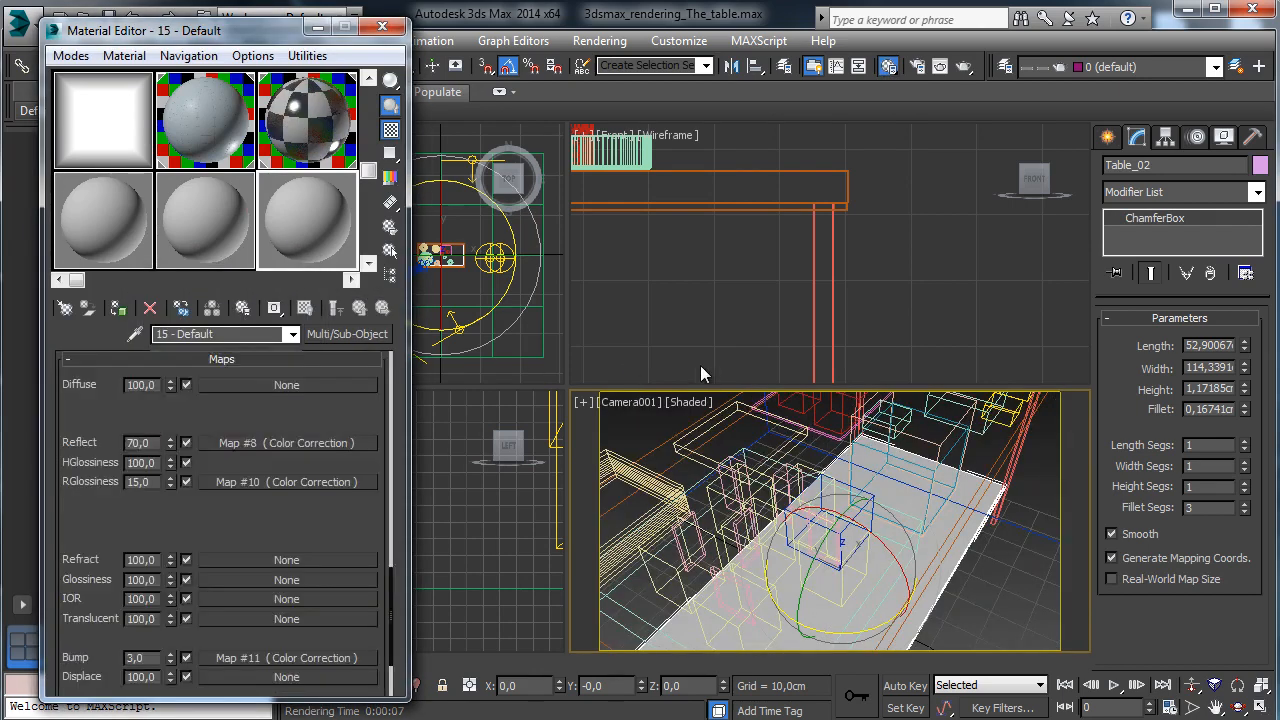
left_click(127, 307)
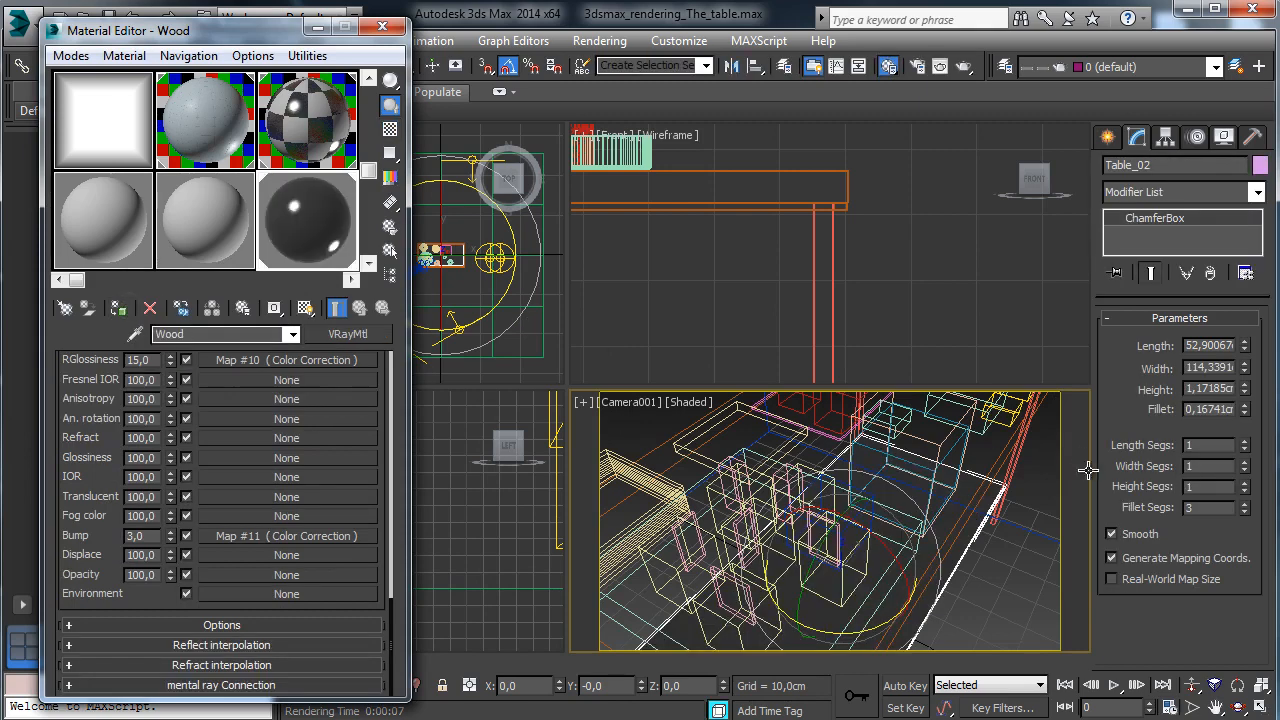
Open Wood's bump map, toggle its viewport display and return to the Table multi/sub-object material
left_click(286, 536)
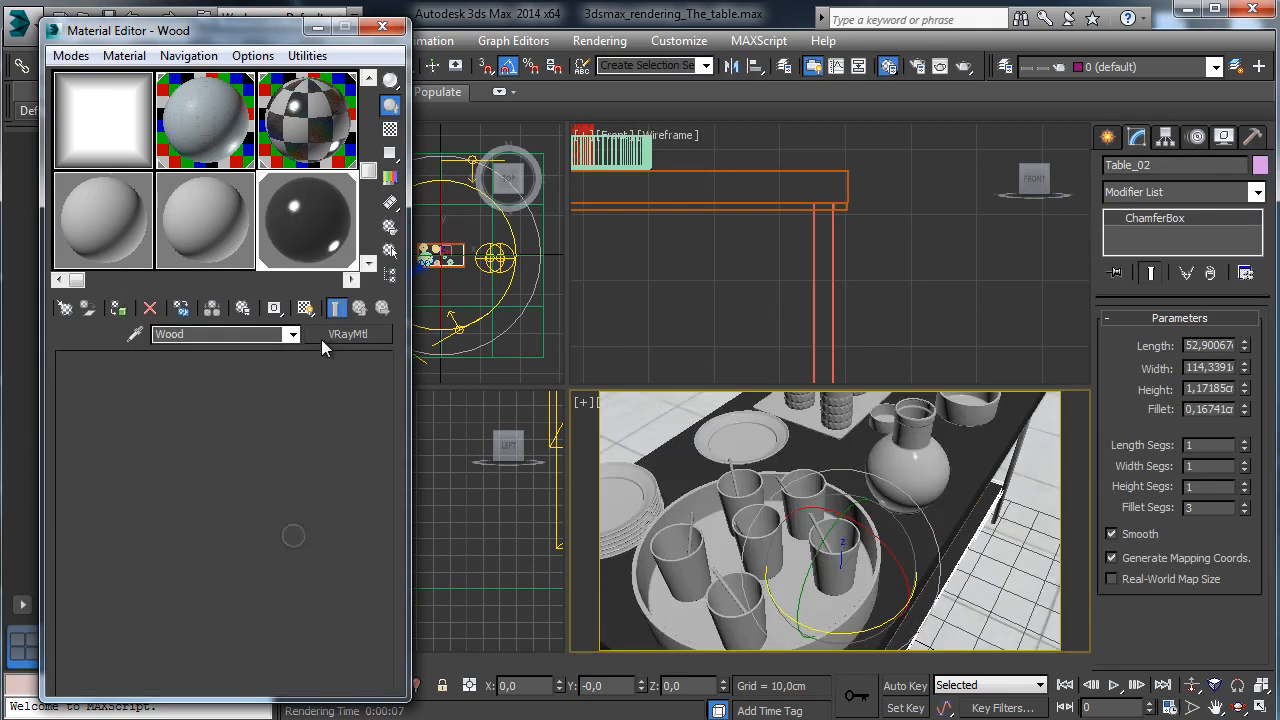
left_click(306, 310)
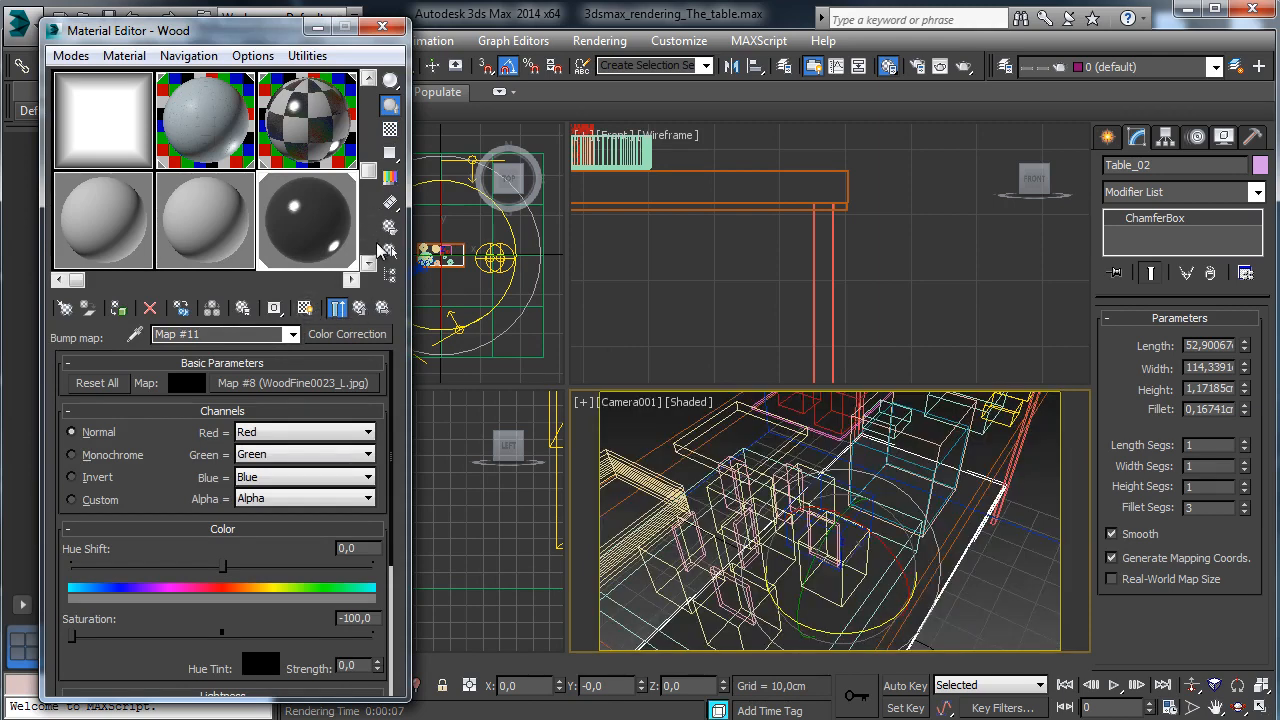
left_click(324, 190)
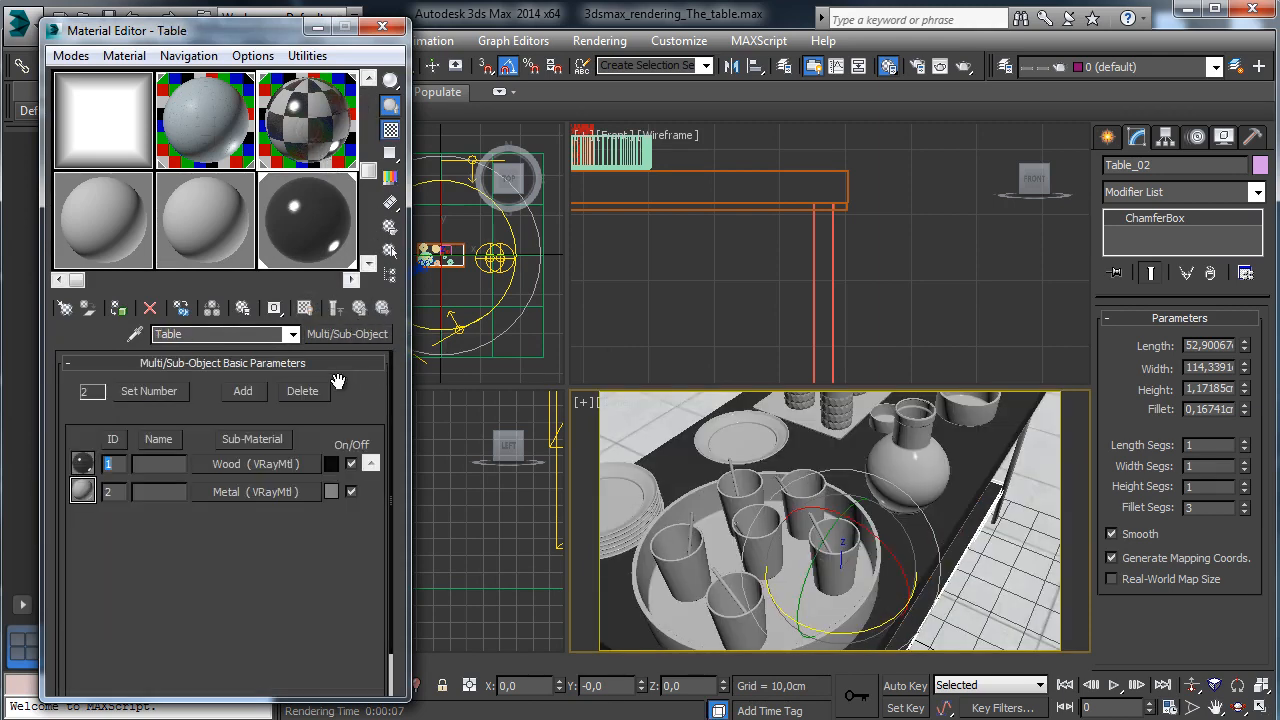
Set the diffuse color of the Table material's Metal sub-material to black
left_click(290, 491)
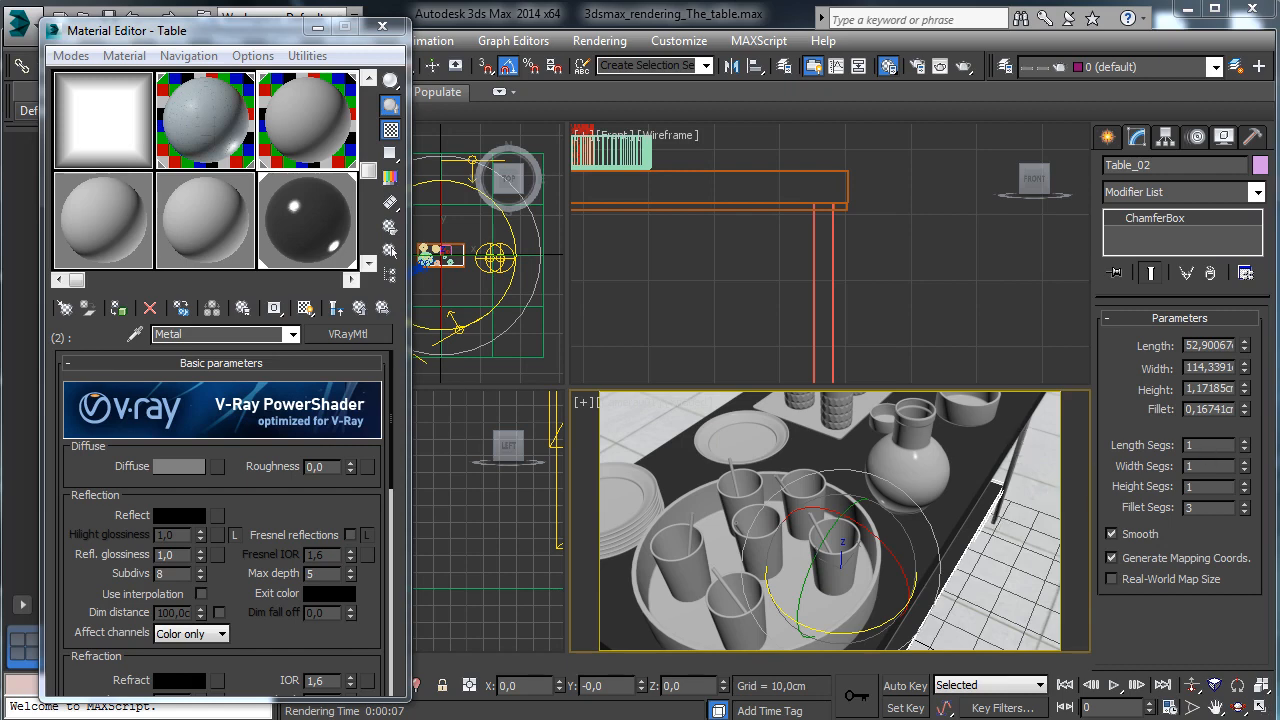
left_click(361, 313)
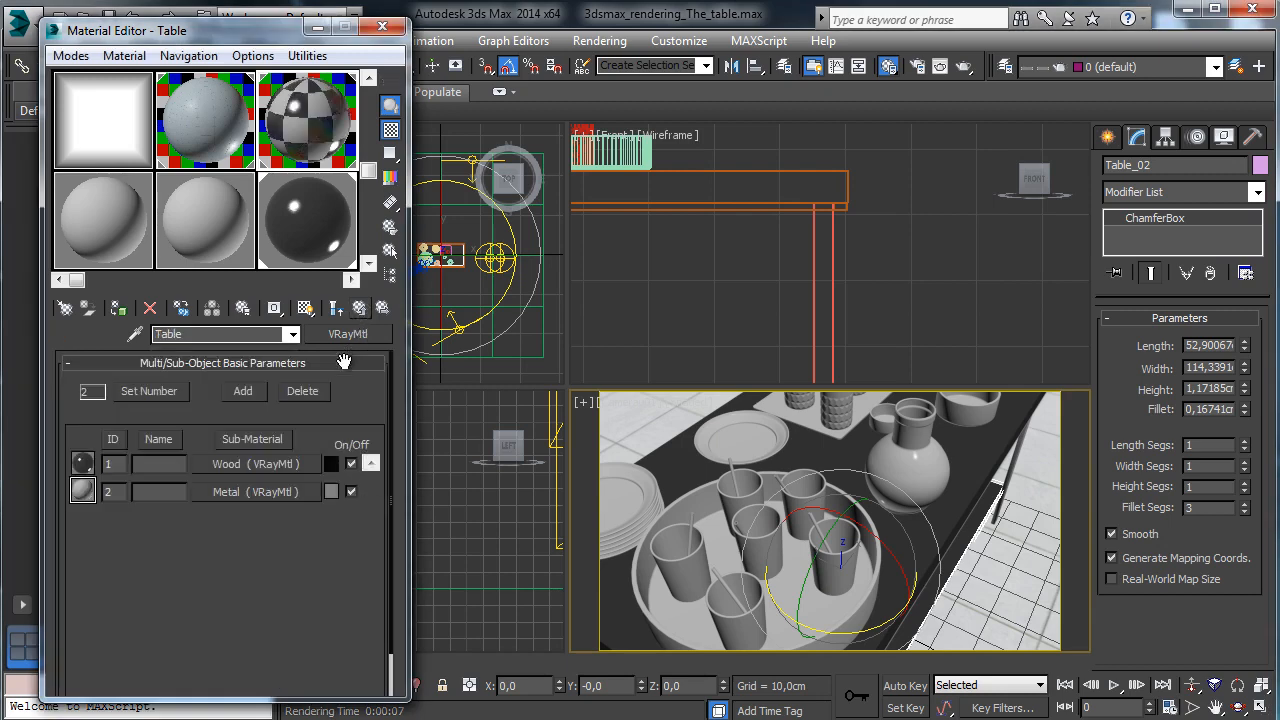
left_click(188, 490)
left_click(179, 466)
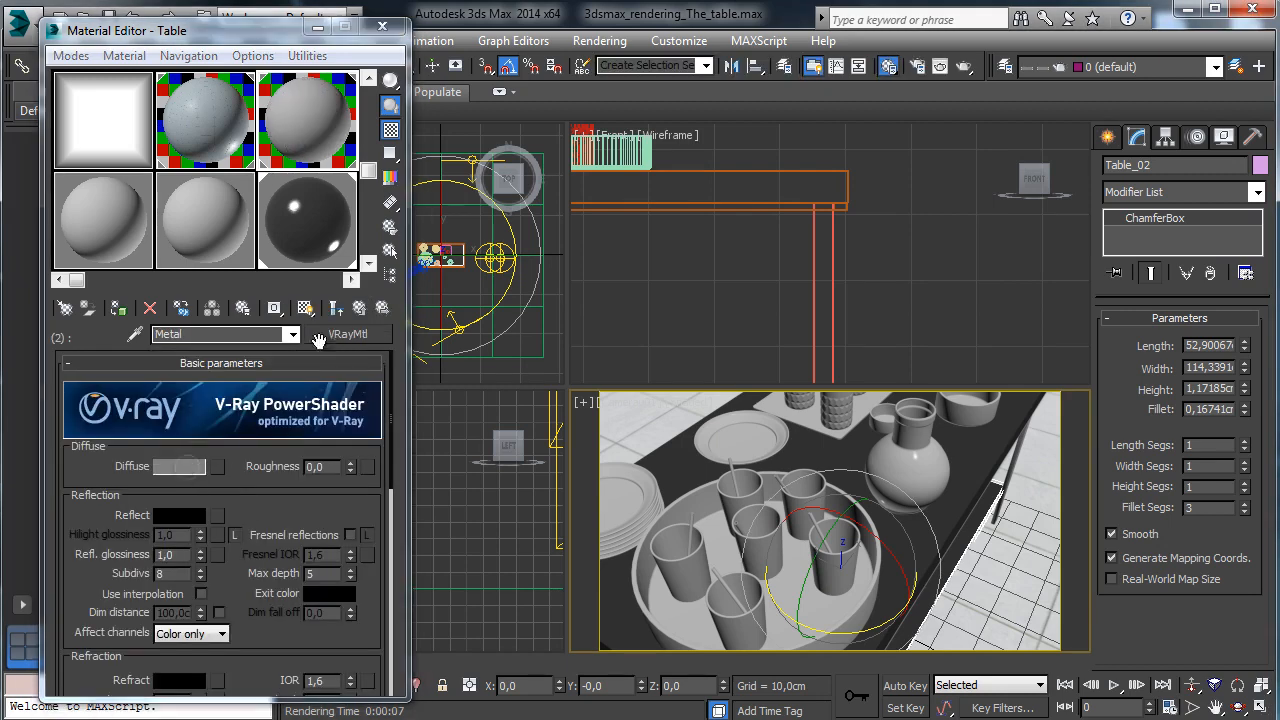
left_click_drag(550, 230, 526, 228)
left_click(630, 294)
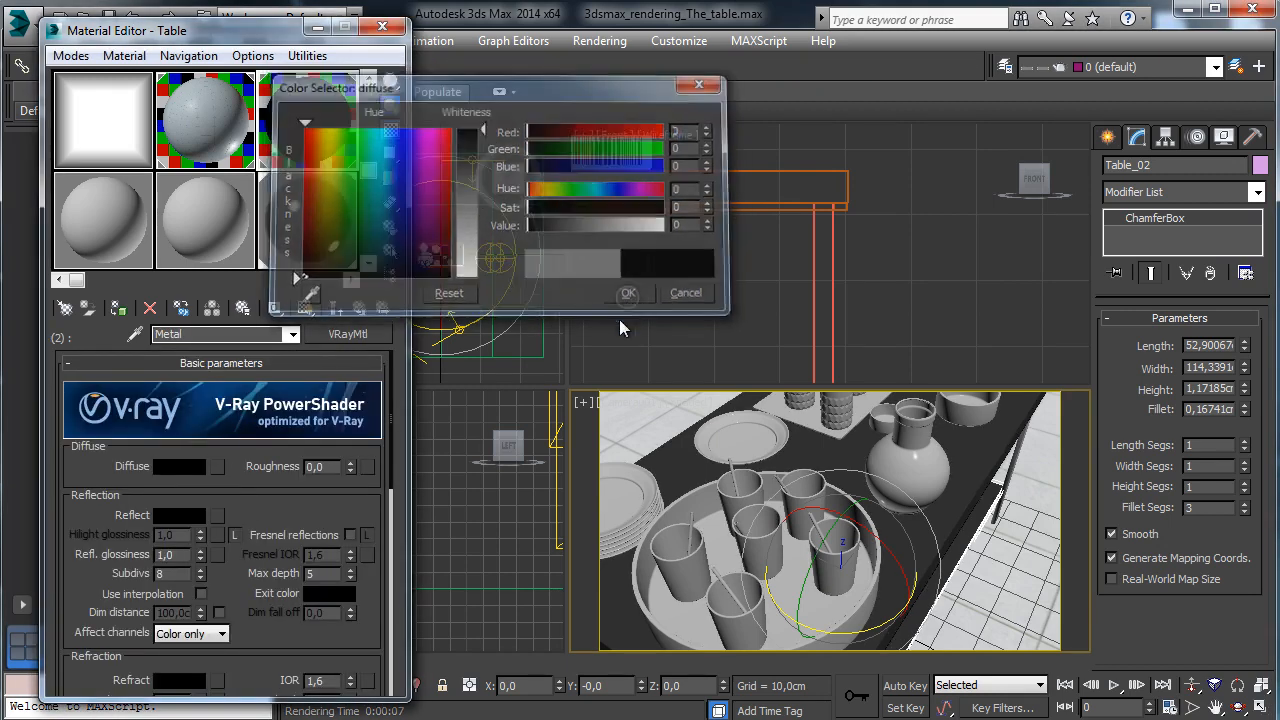
Give Metal a white reflection color with Fresnel reflections enabled and an unlocked Fresnel IOR of 12
left_click(350, 535)
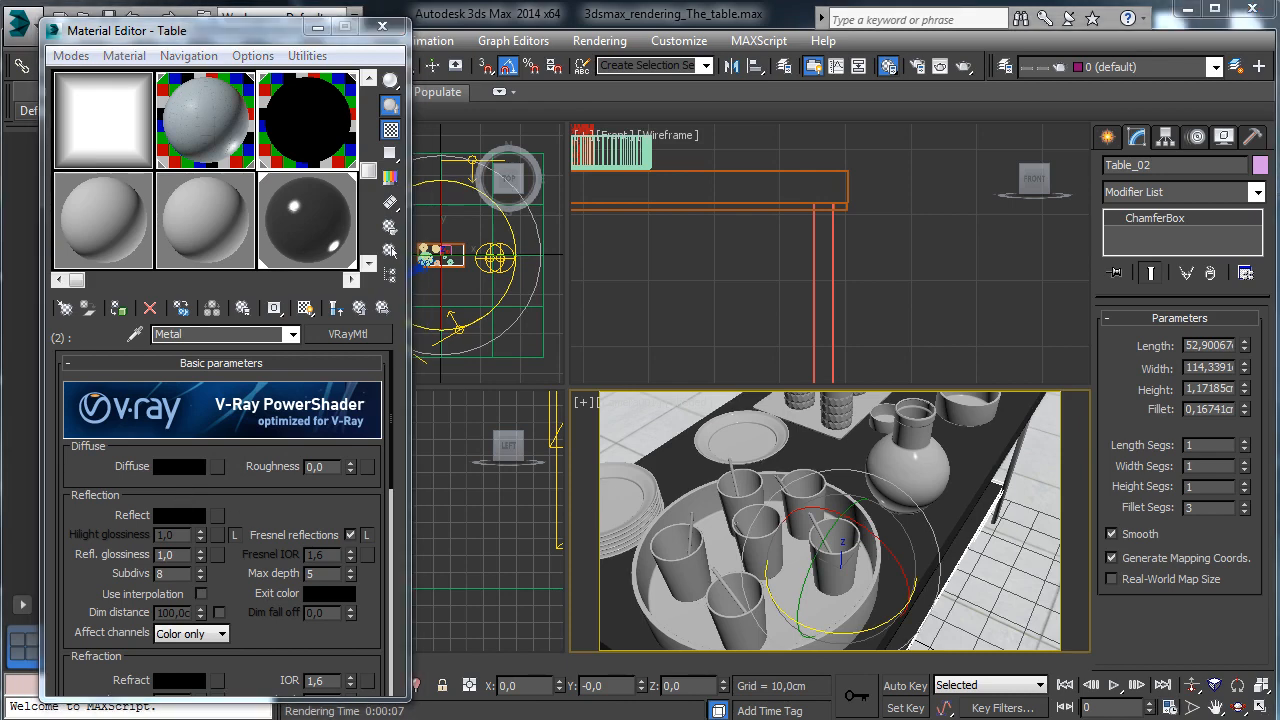
left_click(179, 515)
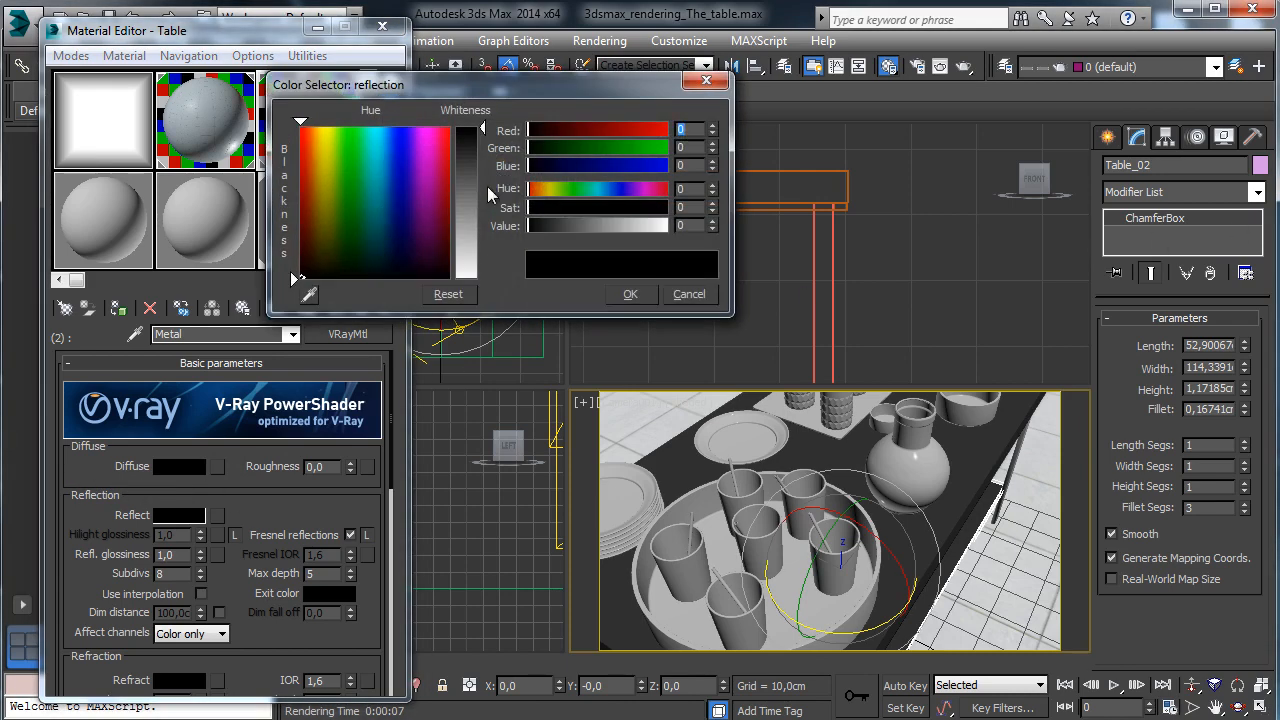
left_click_drag(487, 186, 493, 292)
left_click(636, 298)
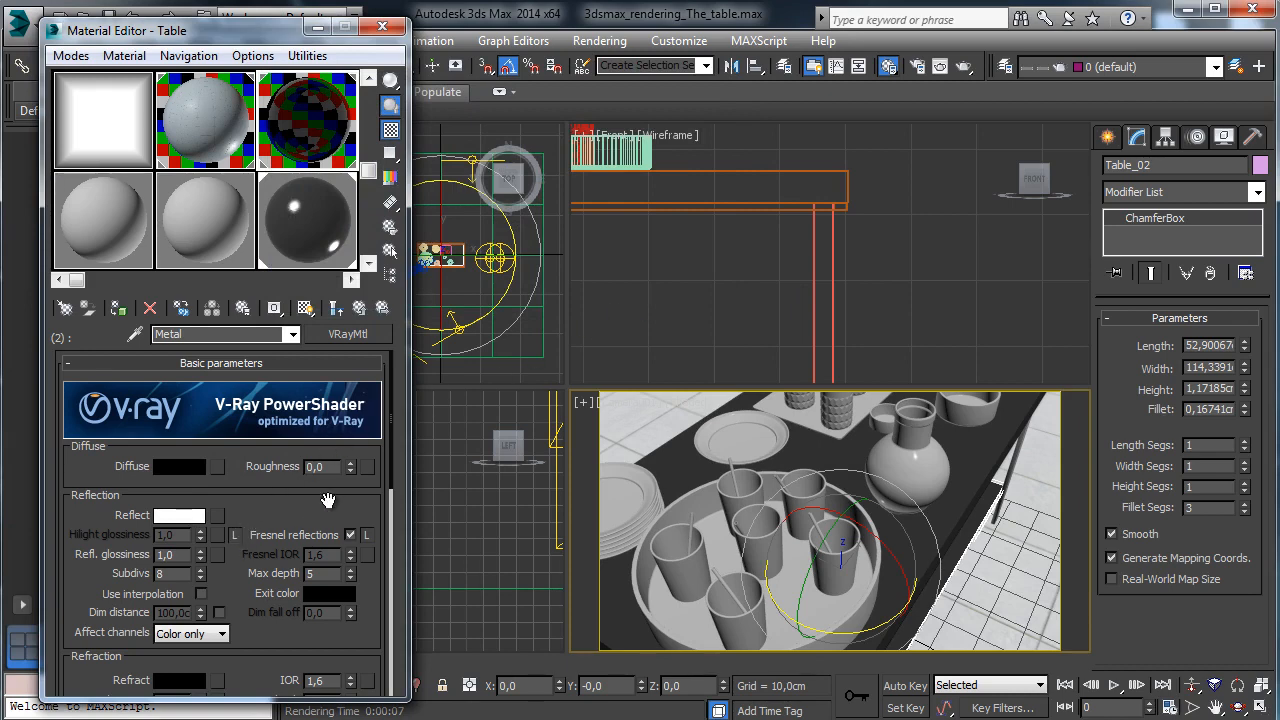
left_click(366, 535)
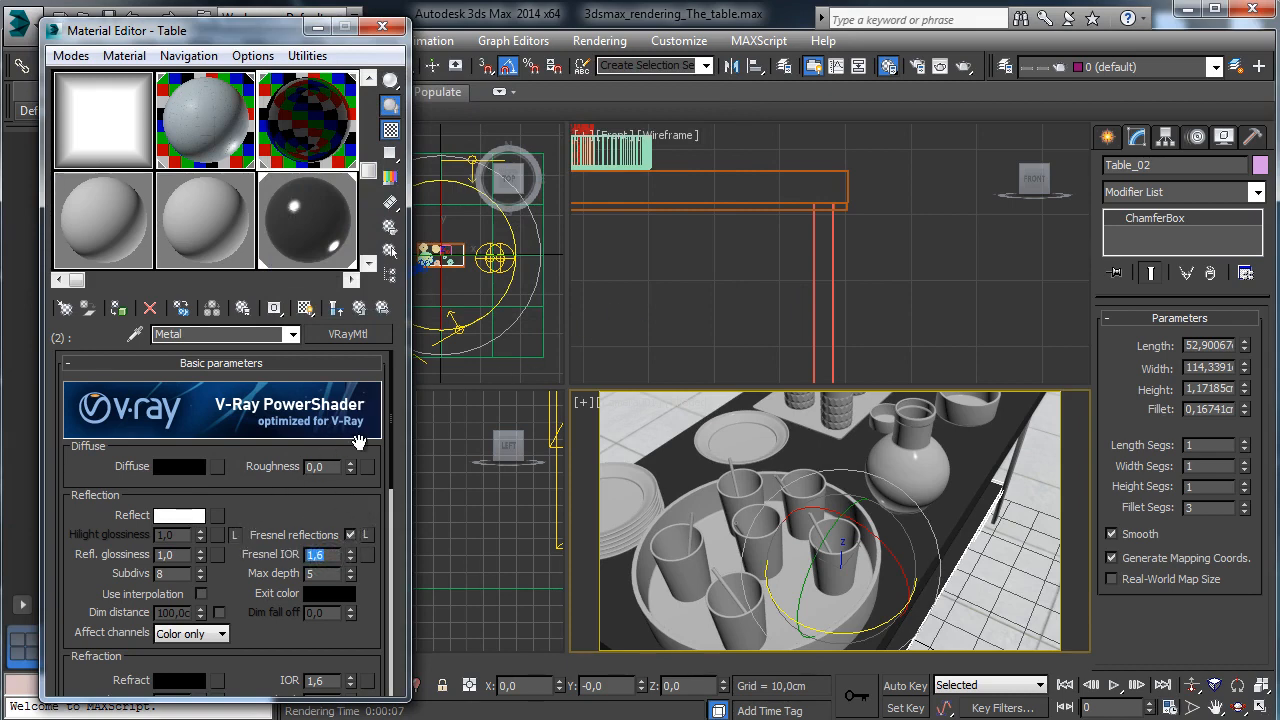
key("Return")
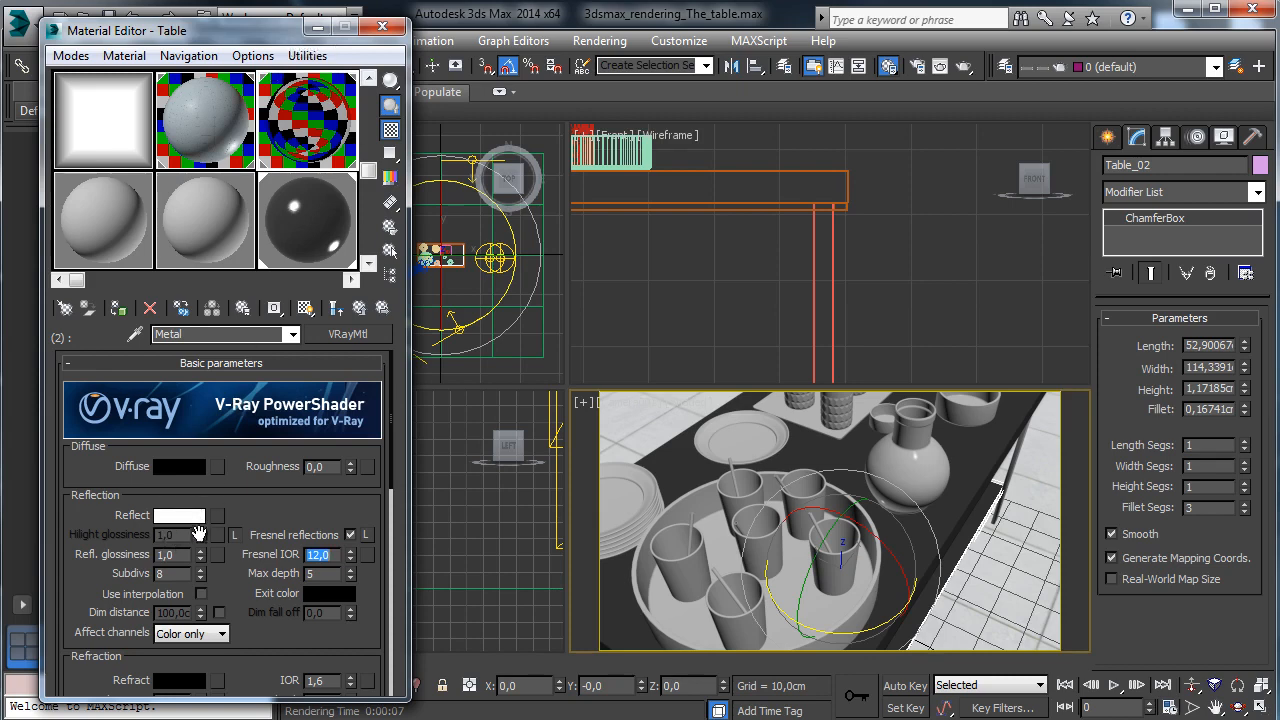
Set Metal's reflection glossiness to 0,8, the unlocked highlight glossiness to 0,9 and the reflection subdivs to 16
left_click(175, 554)
type("0,8")
key("Return")
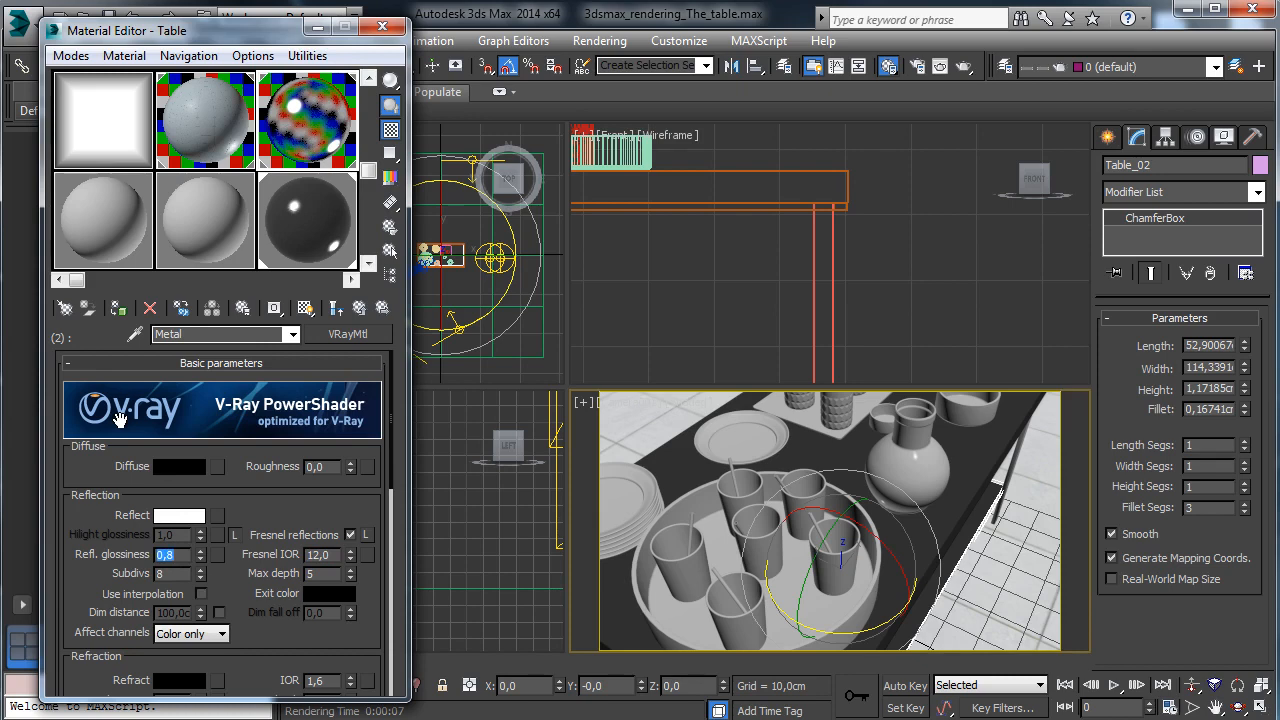
left_click(234, 535)
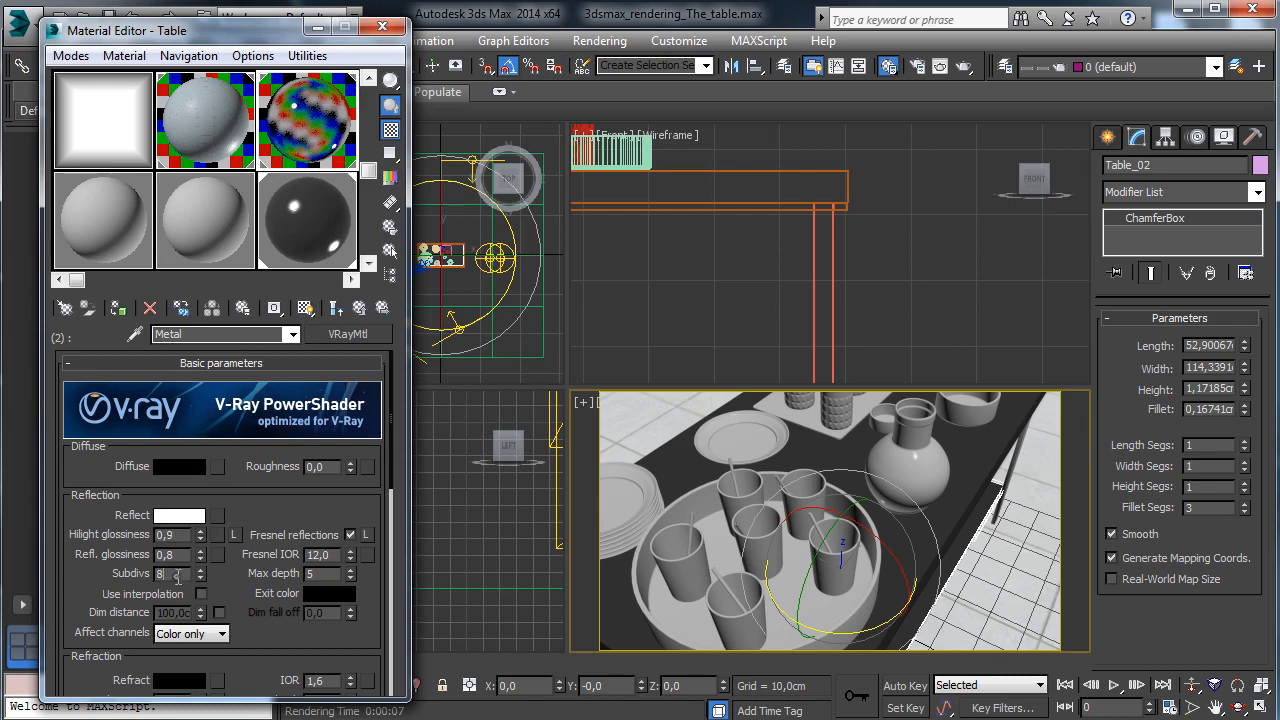
key("Return")
Change Metal's BRDF type to Ward and lower its anisotropy to a negative value
scroll(253, 469, "down", 5)
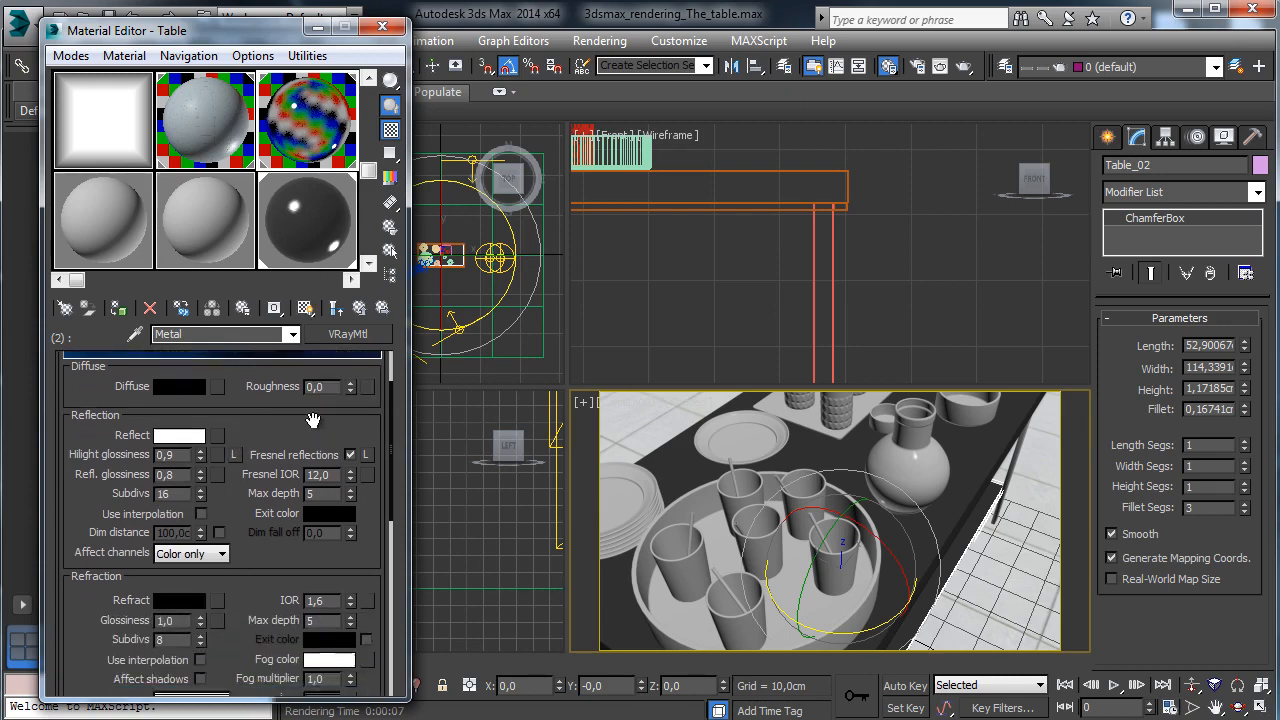
scroll(246, 437, "down", 5)
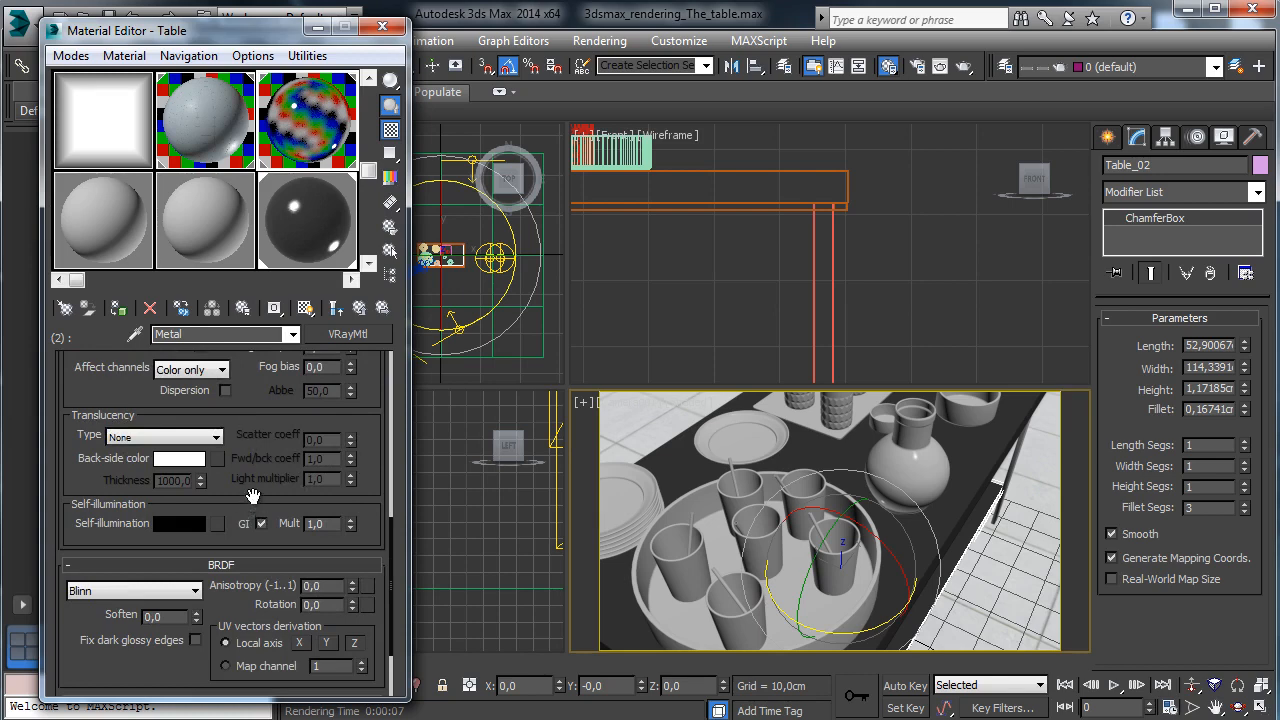
scroll(249, 420, "down", 5)
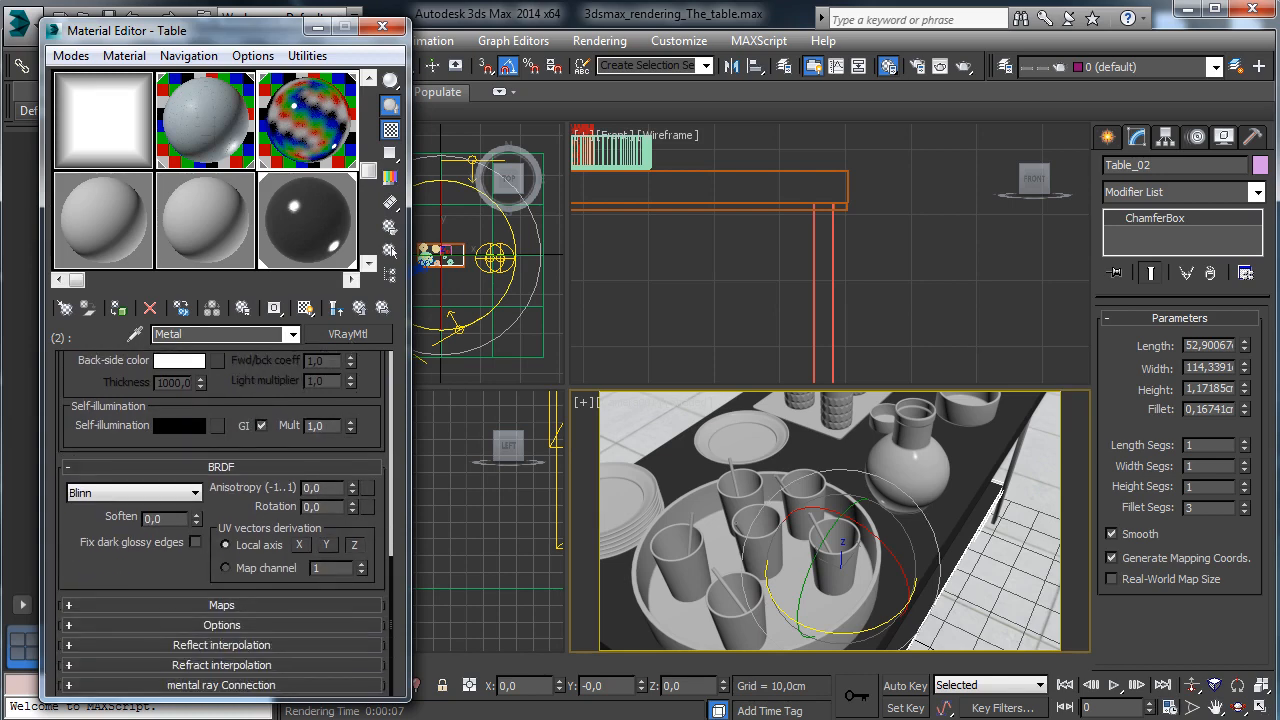
left_click(174, 495)
left_click(136, 538)
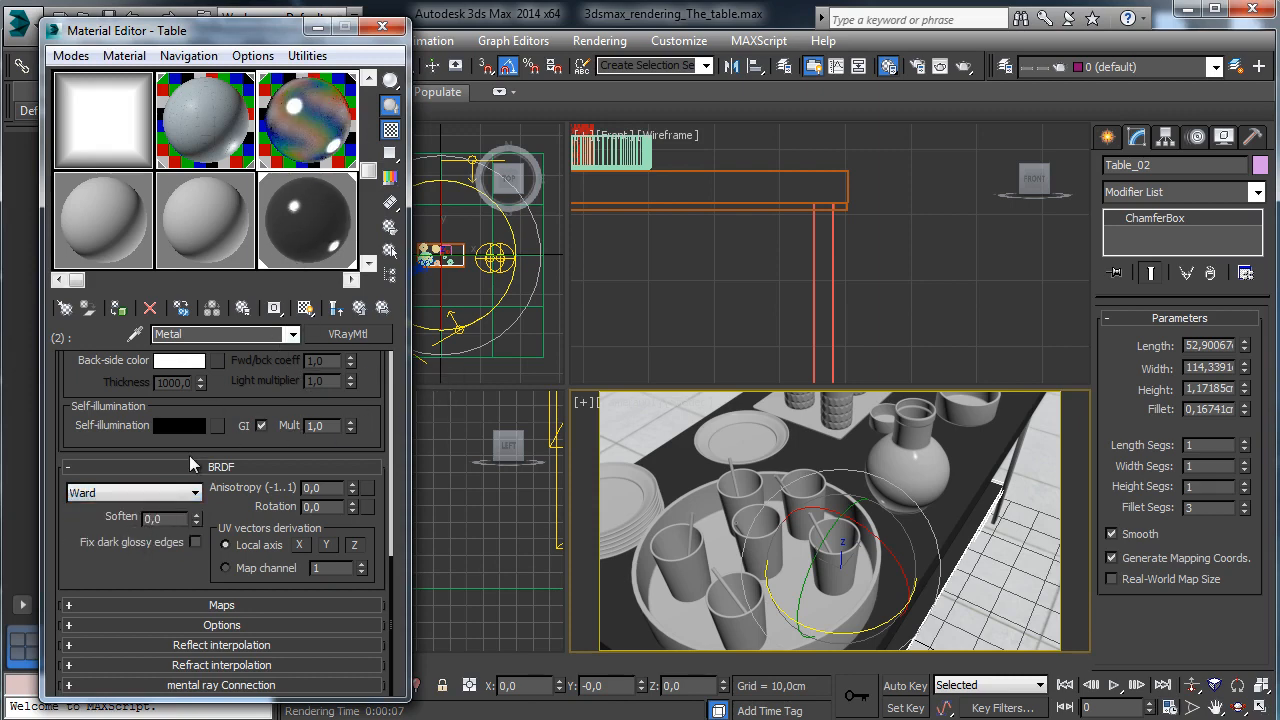
left_click(352, 492)
left_click(352, 492)
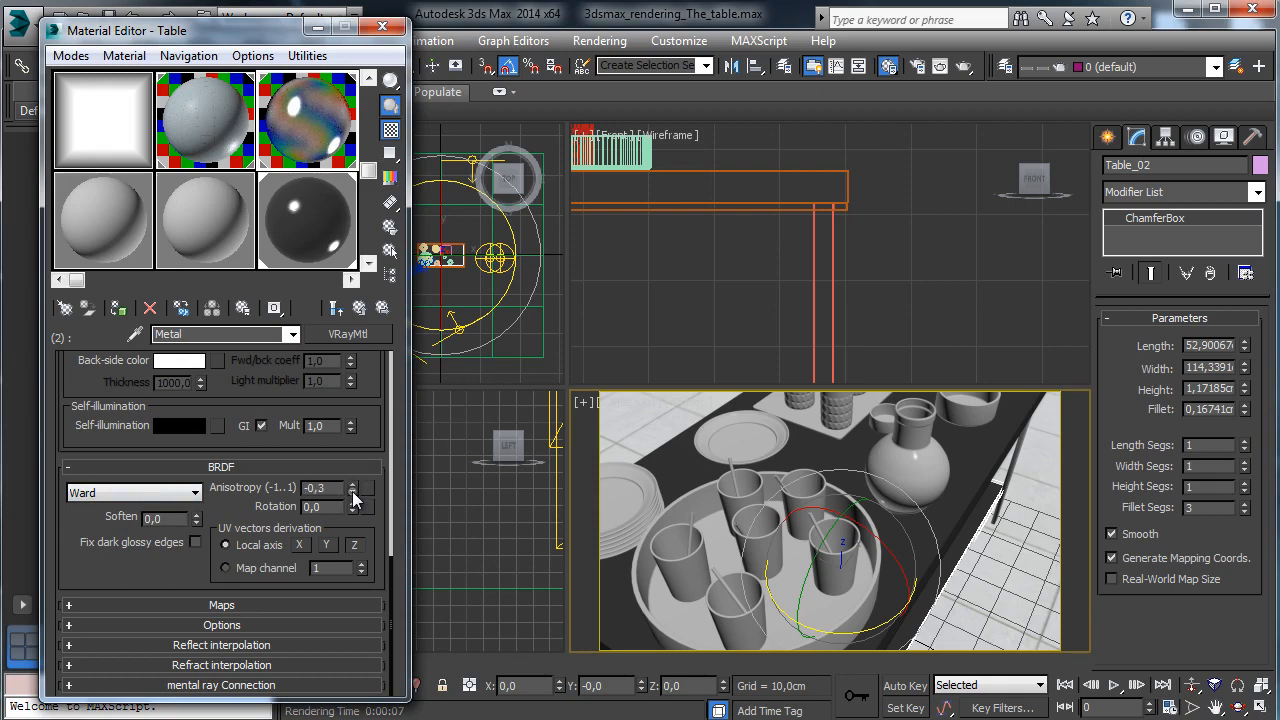
left_click(352, 492)
Set Metal's reflection glossiness to 0,9 and highlight glossiness to 0,92, and place it as an instance in an unused sample slot
scroll(270, 450, "up", 12)
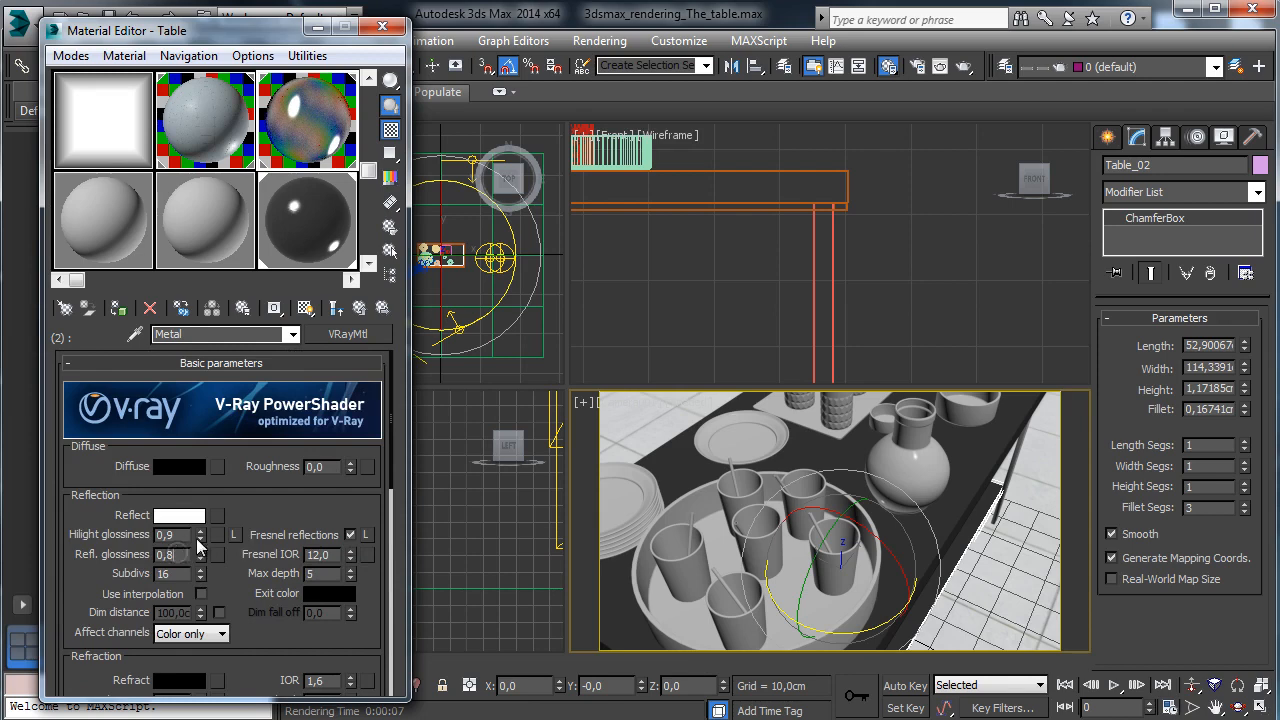
left_click(199, 549)
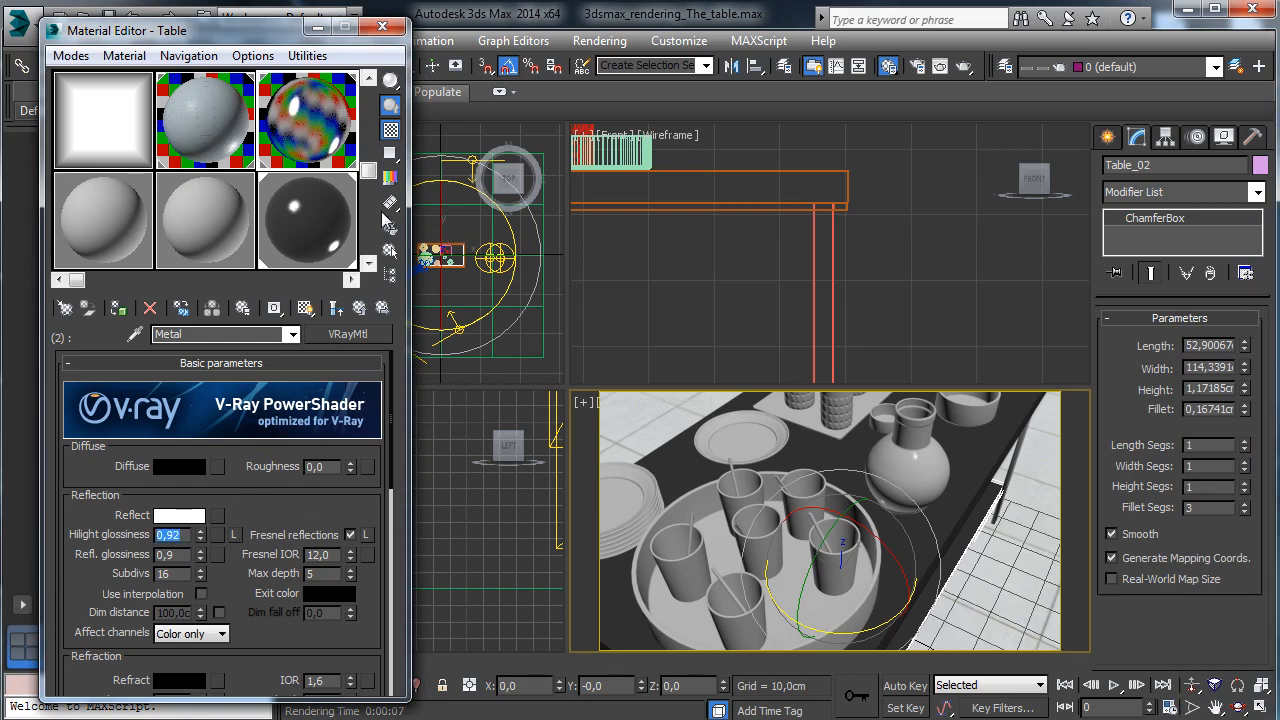
left_click(336, 308)
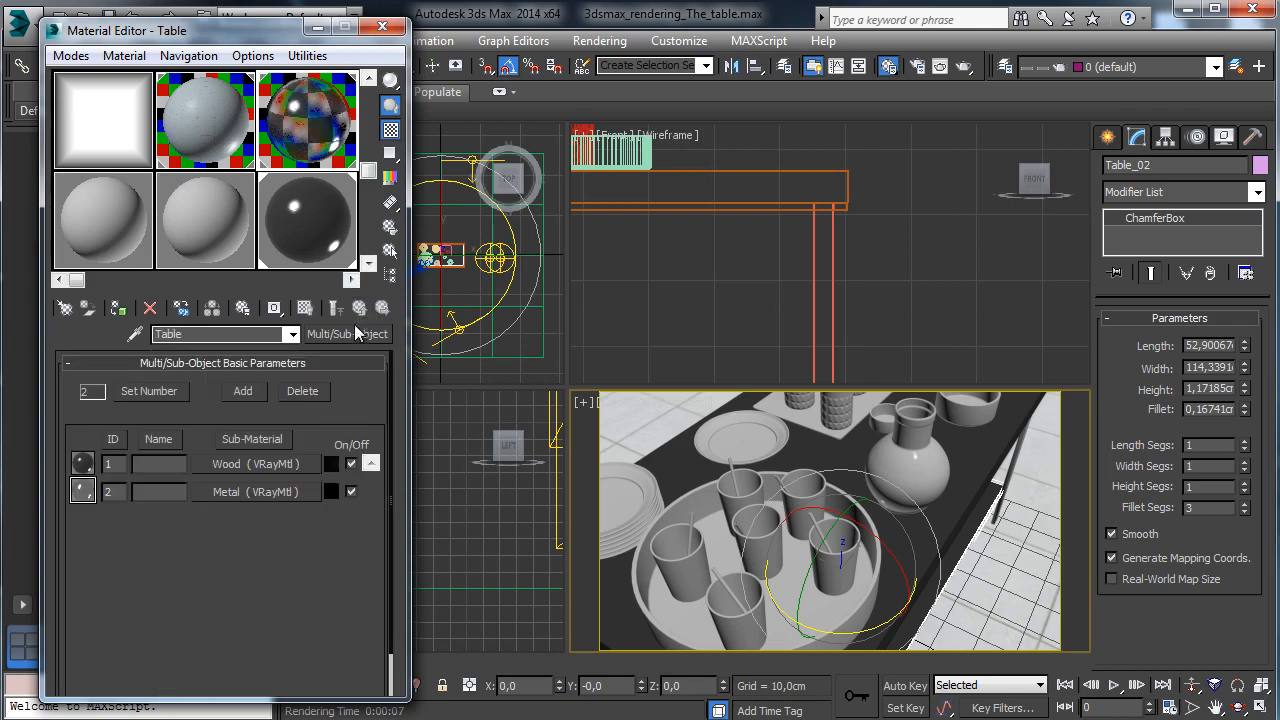
left_click_drag(269, 496, 212, 252)
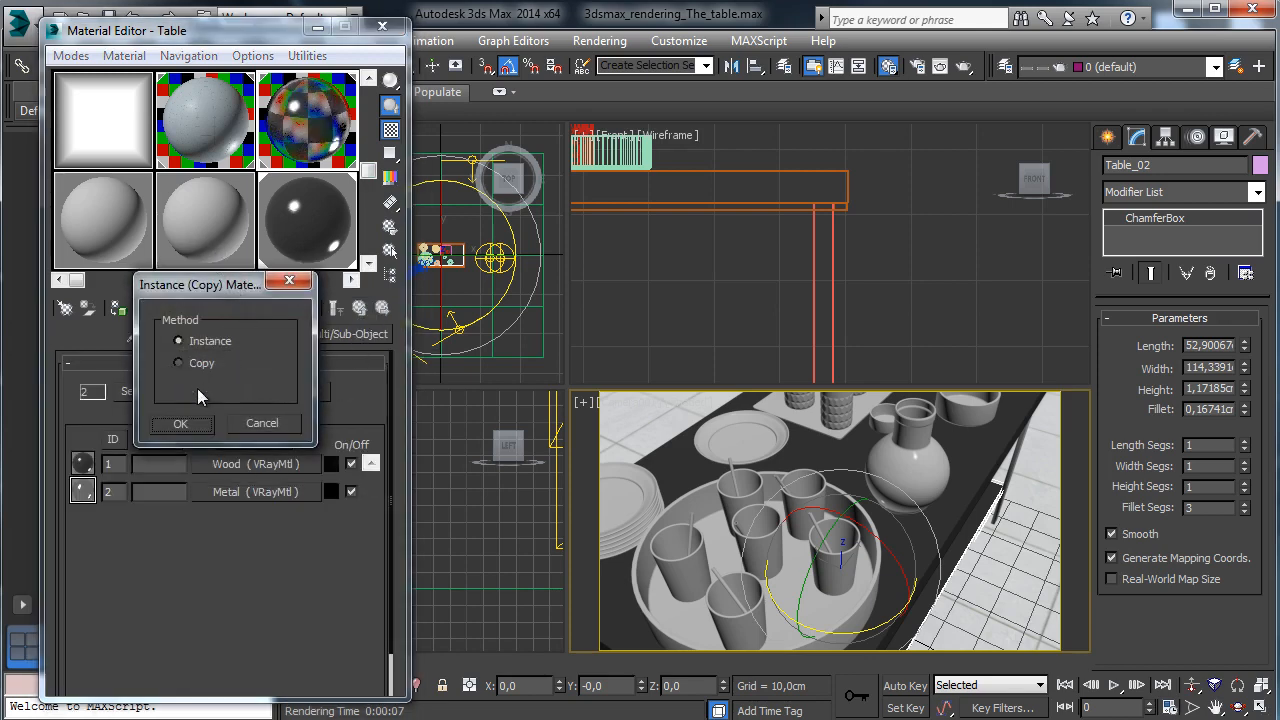
left_click(196, 423)
Select all four of the table's leg objects and assign the Metal material to them
left_click(838, 277)
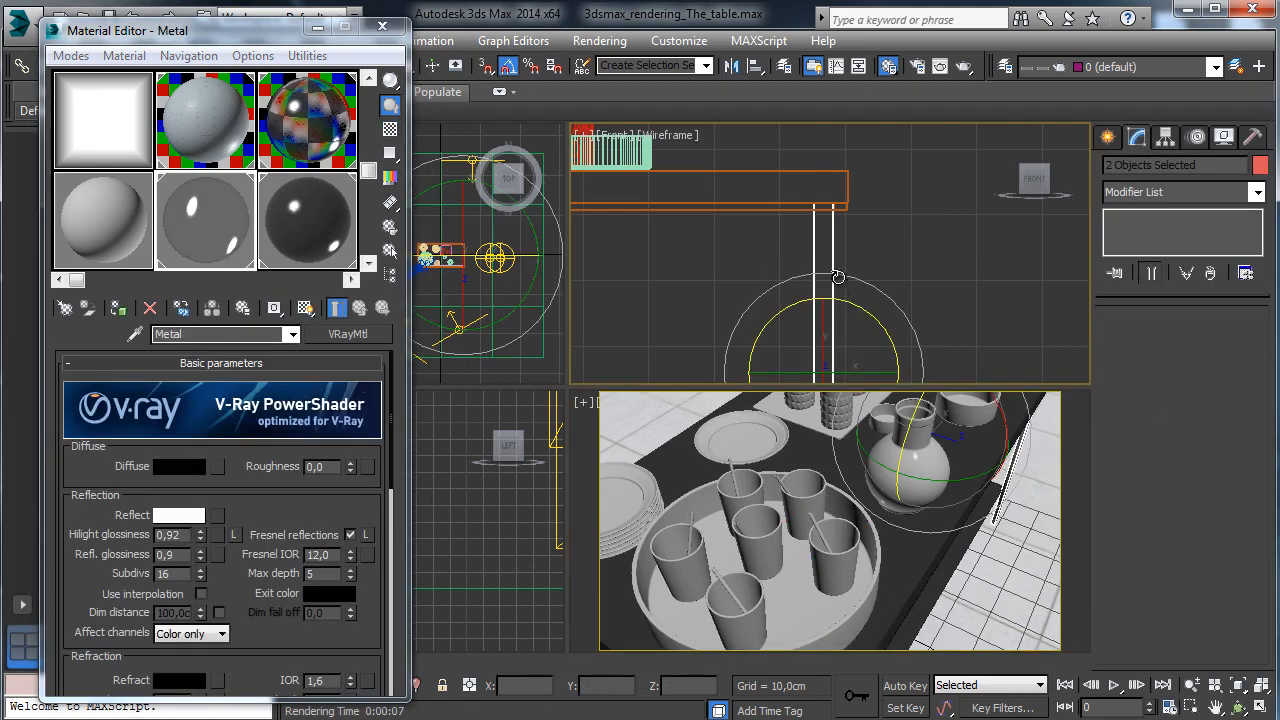
left_click(253, 56)
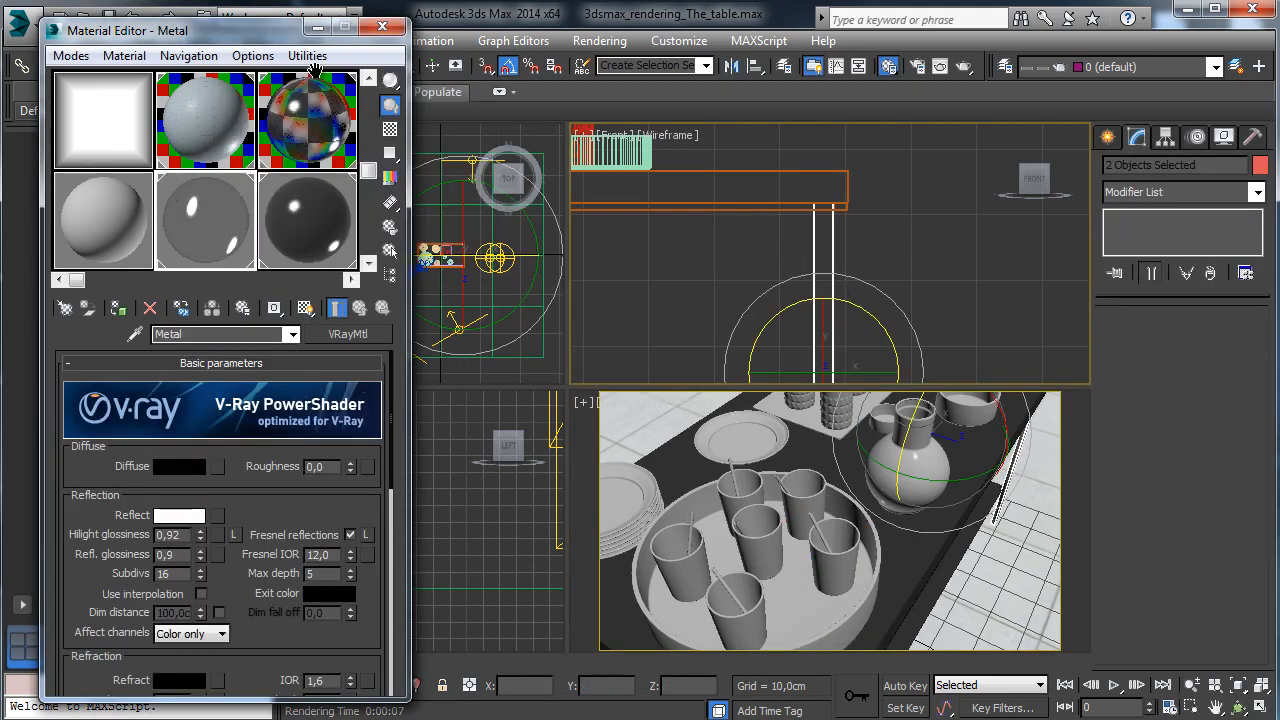
left_click_drag(260, 30, 119, 197)
key("q")
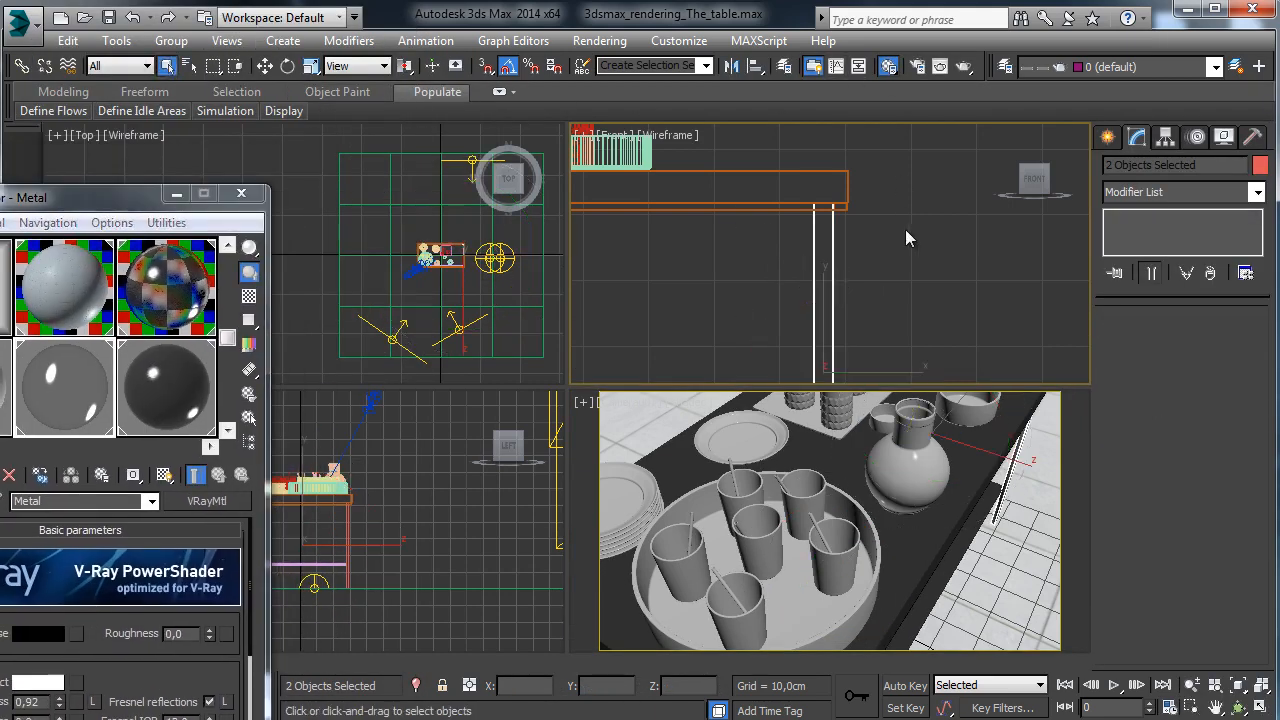
left_click(345, 528, "ctrl")
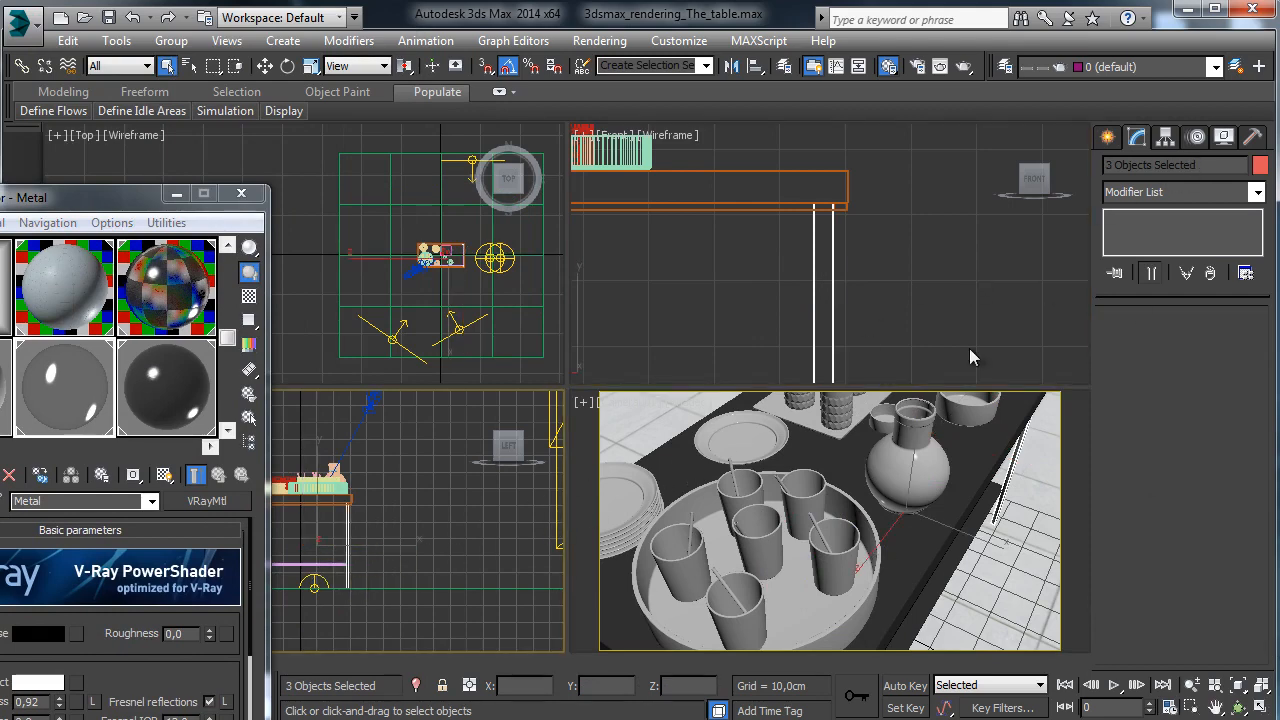
left_click(1216, 707)
left_click_drag(437, 505, 531, 465)
left_click(166, 65)
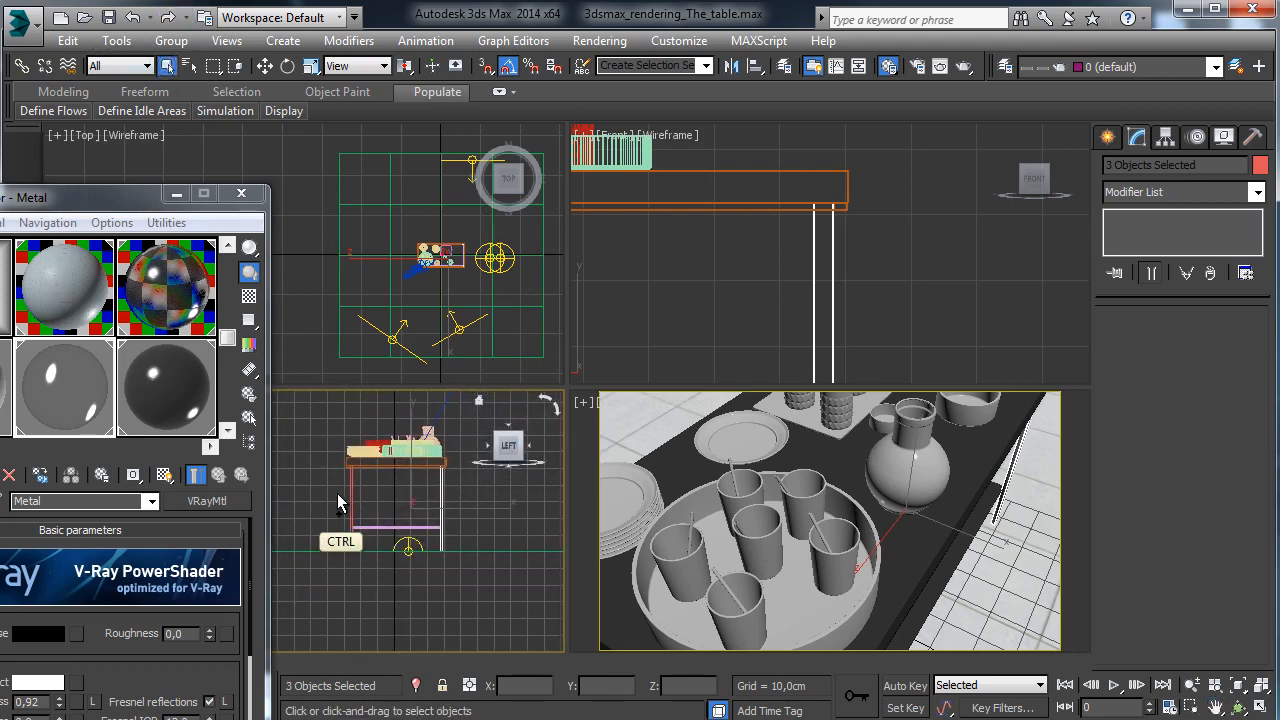
left_click(376, 507, "ctrl")
left_click_drag(120, 199, 449, 32)
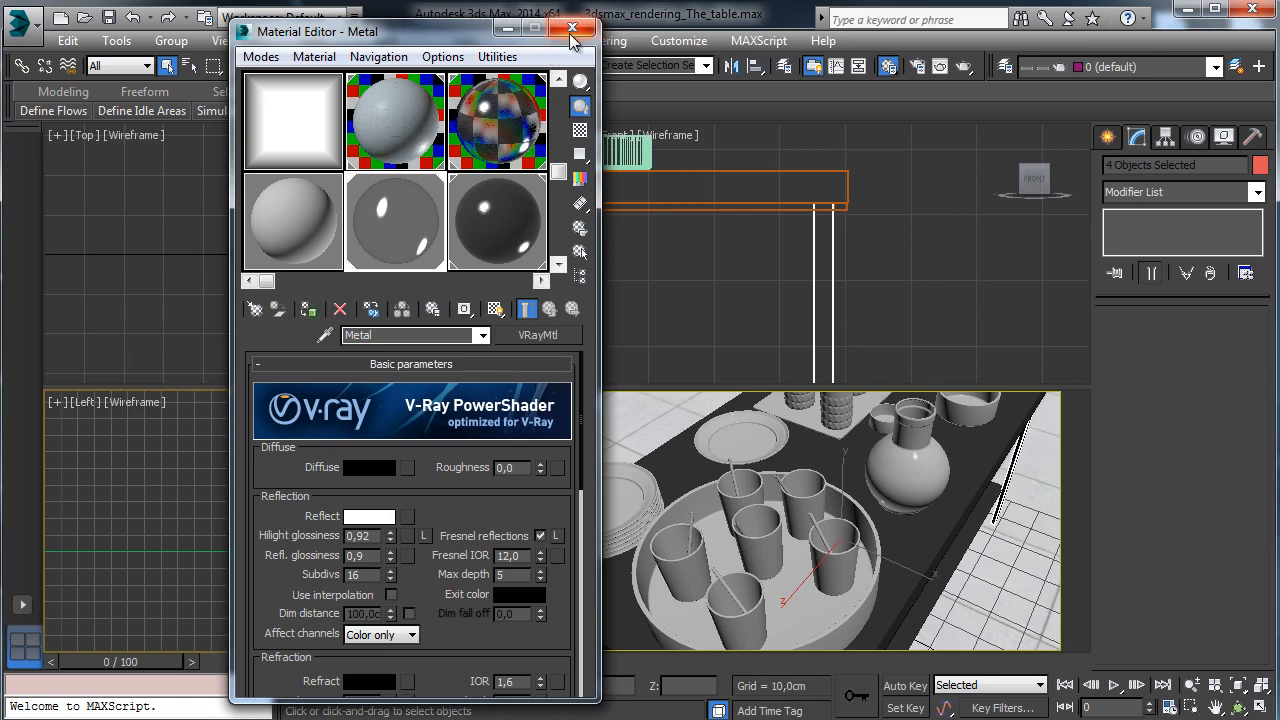
left_click(571, 30)
Save the scene and render a region of the camera view around the table's visible leg
right_click(664, 477)
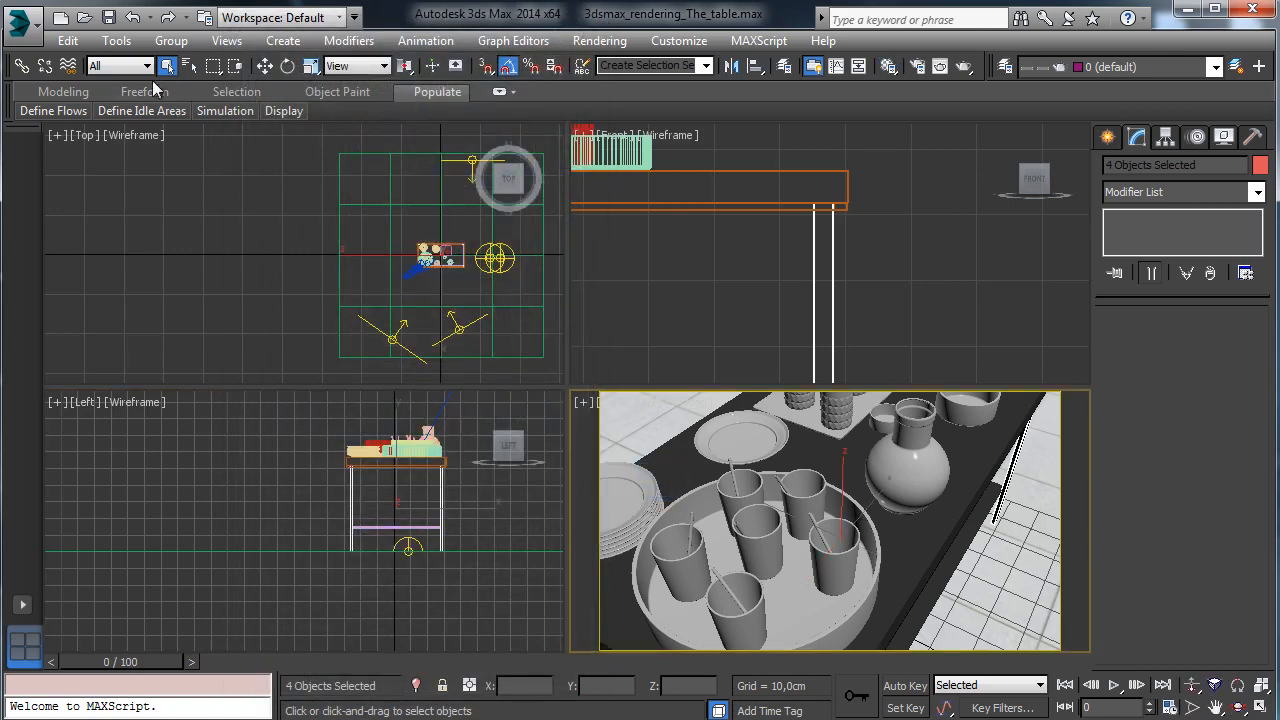
left_click(109, 18)
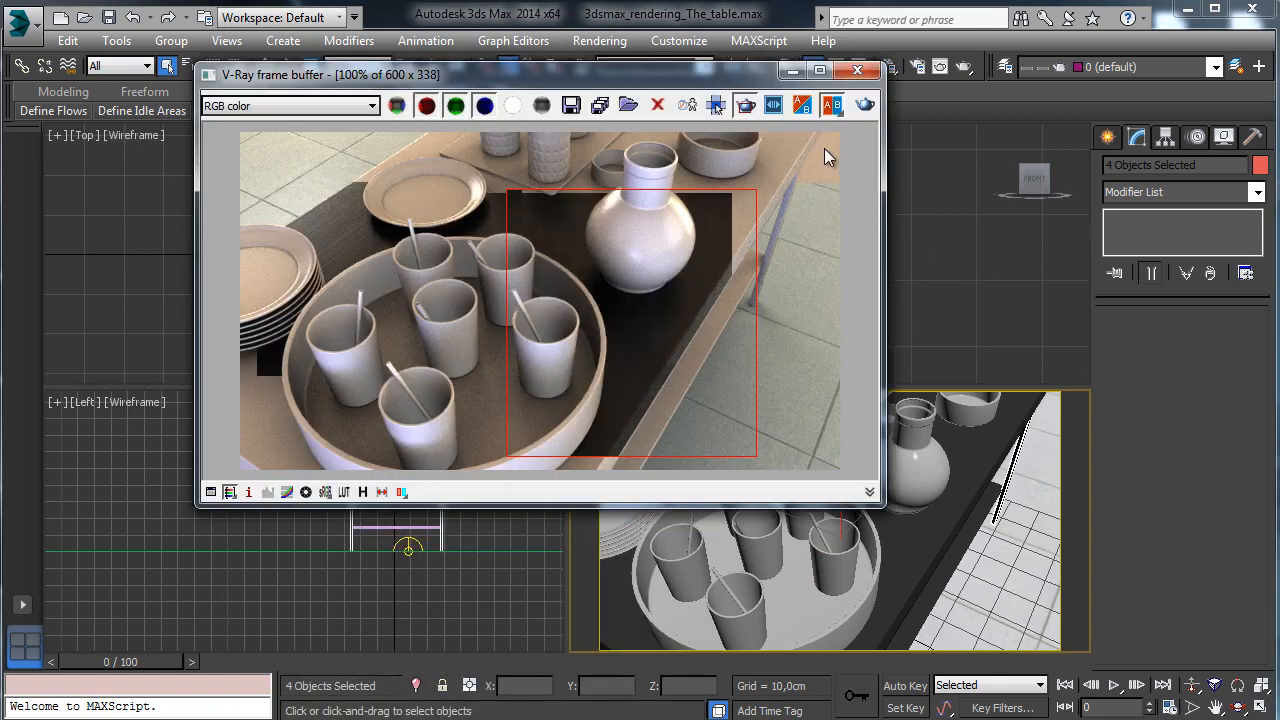
left_click_drag(826, 139, 724, 338)
left_click(866, 105)
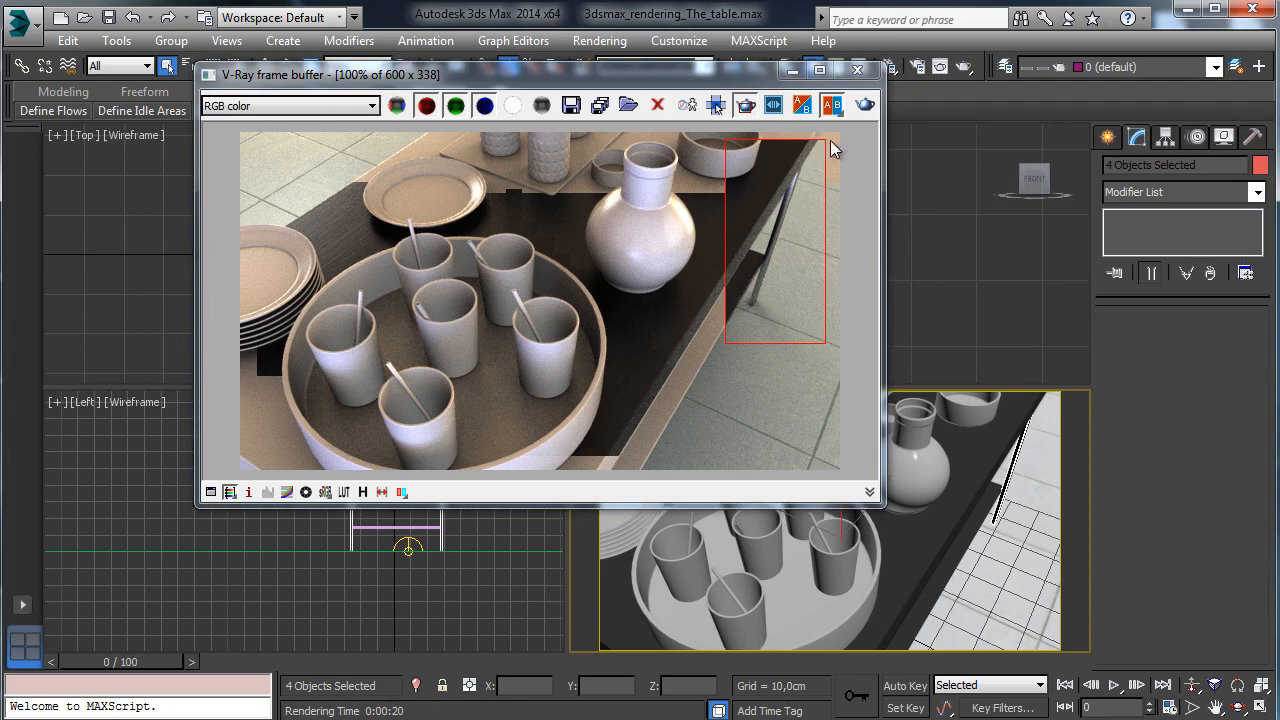
left_click(794, 71)
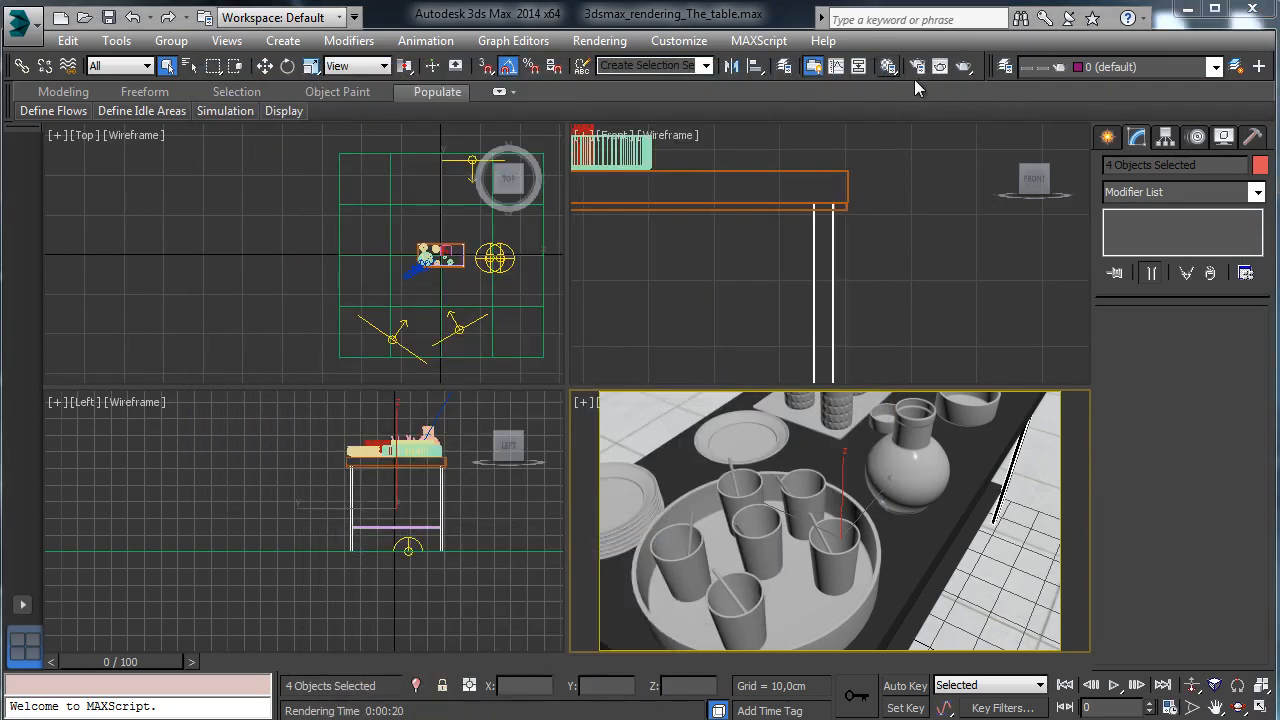
Set Metal's Fresnel IOR to 14
left_click(887, 67)
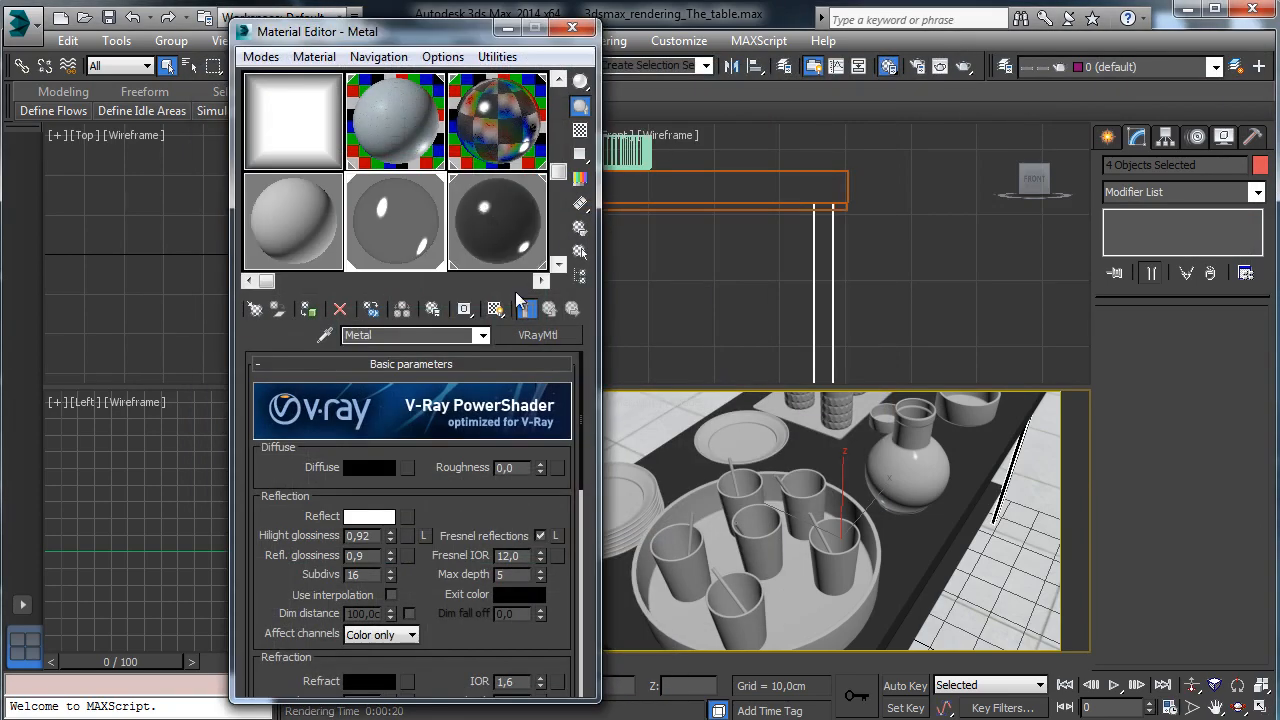
double_click(521, 553)
type("14")
key("Return")
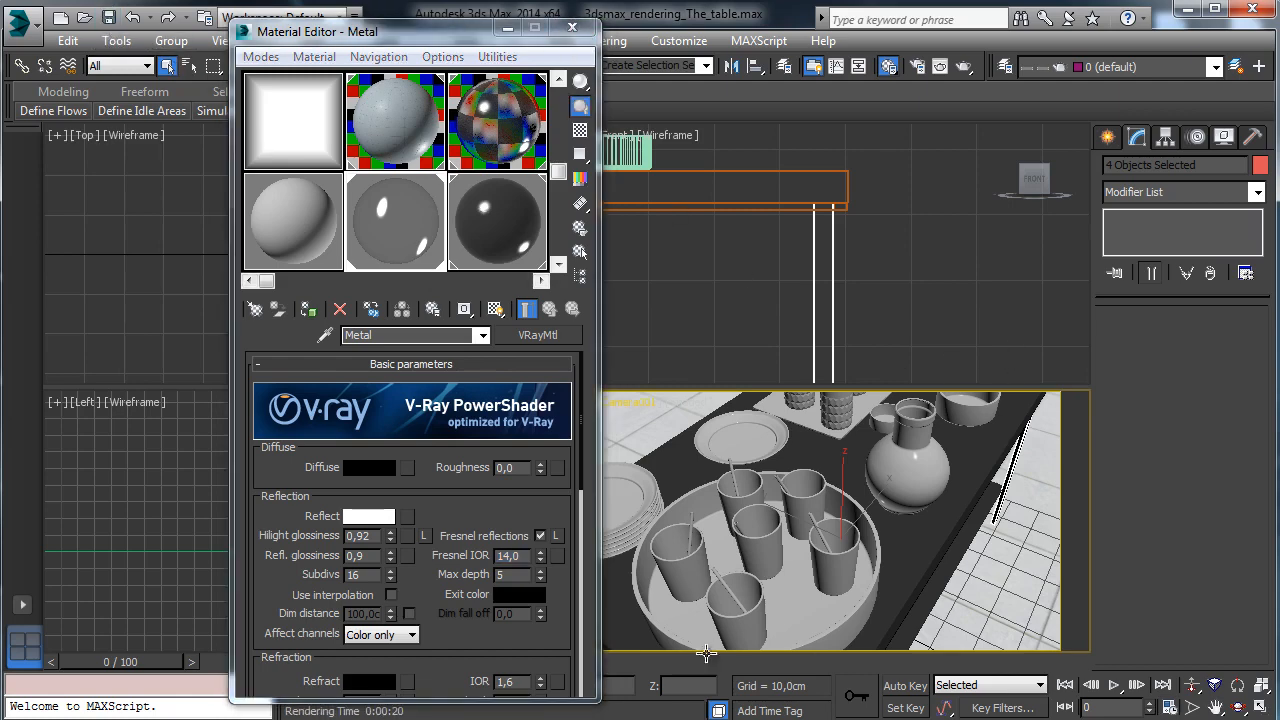
left_click(576, 30)
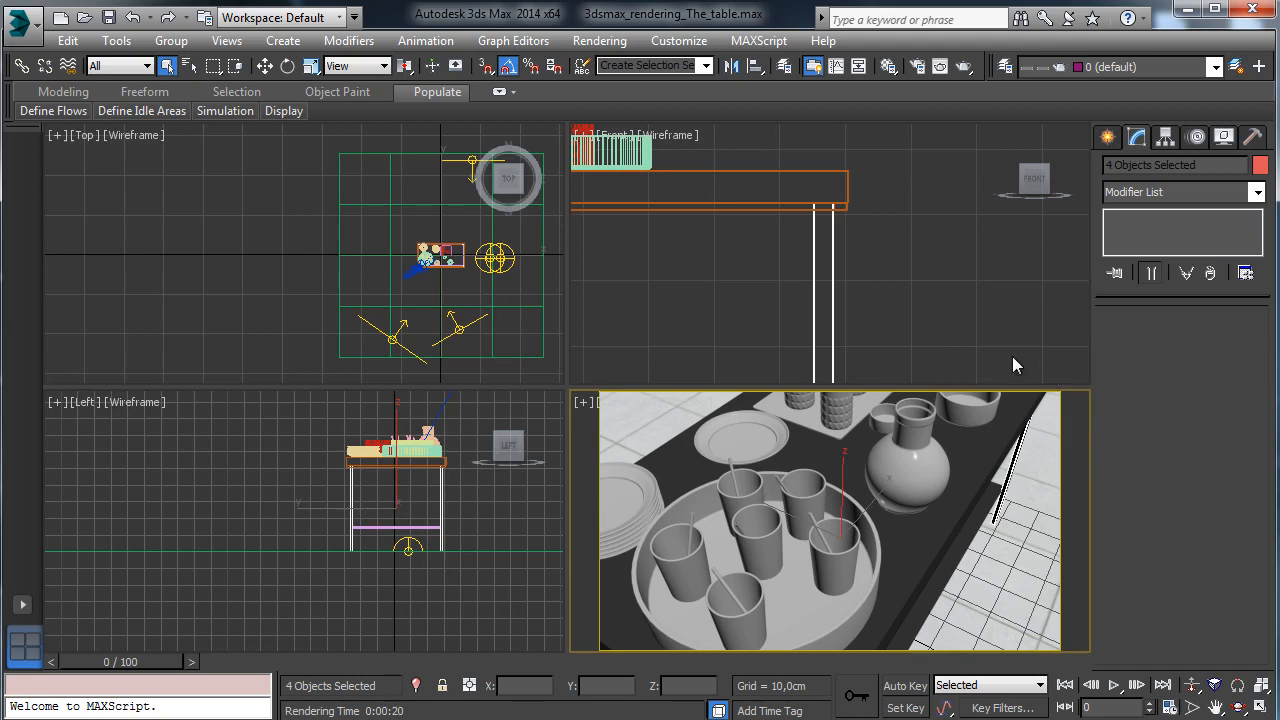
Select the round tray under the cups, name an unused sample material "Red plastic" and assign it to the tray
left_click(839, 621)
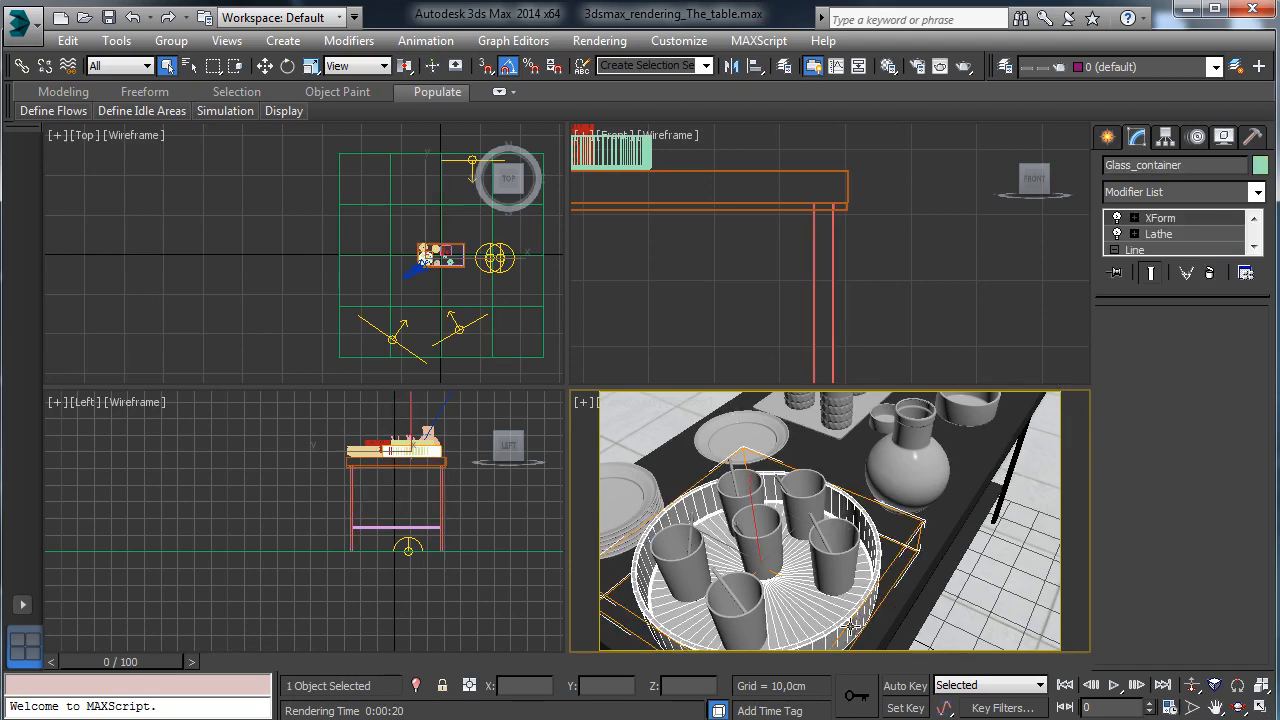
left_click(888, 66)
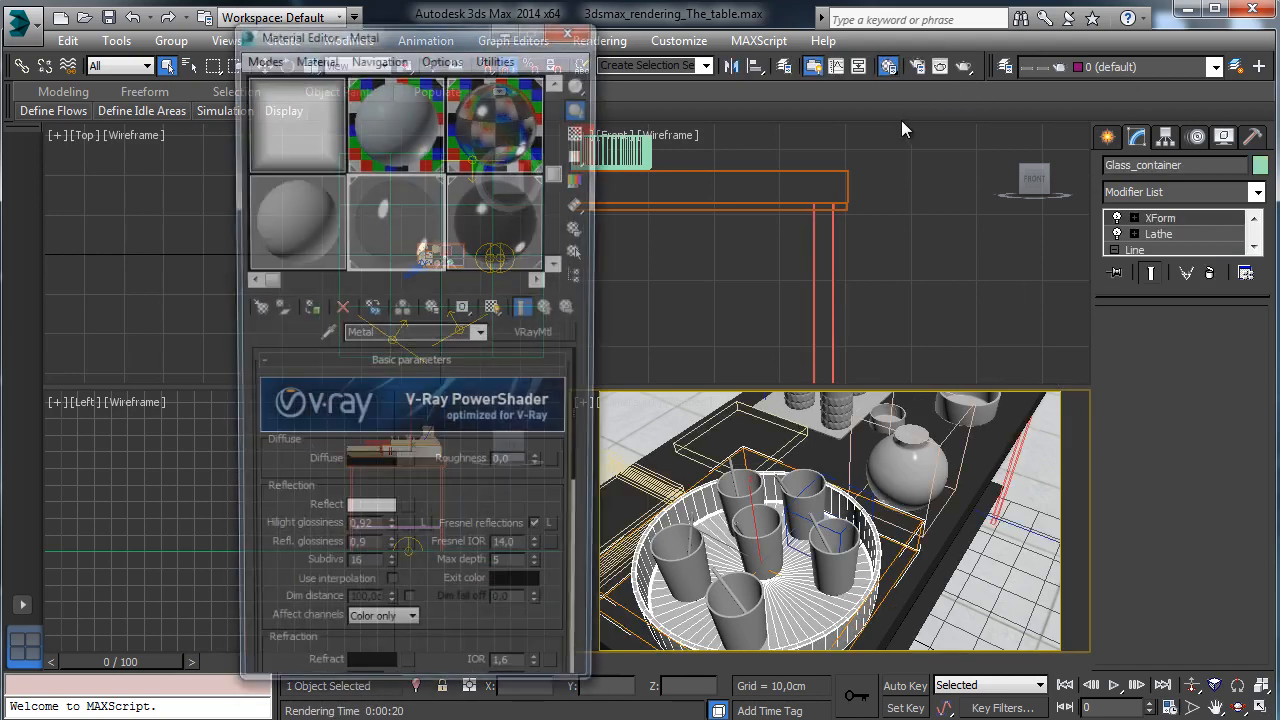
left_click(293, 229)
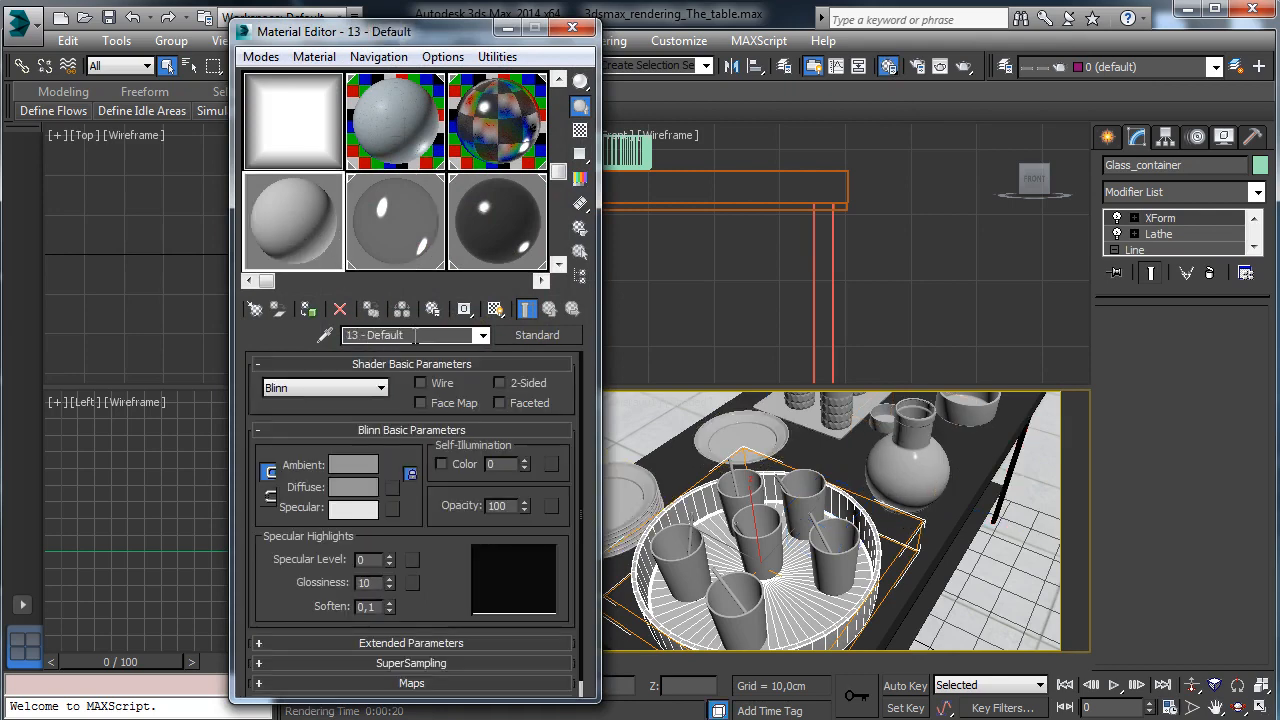
type("Red")
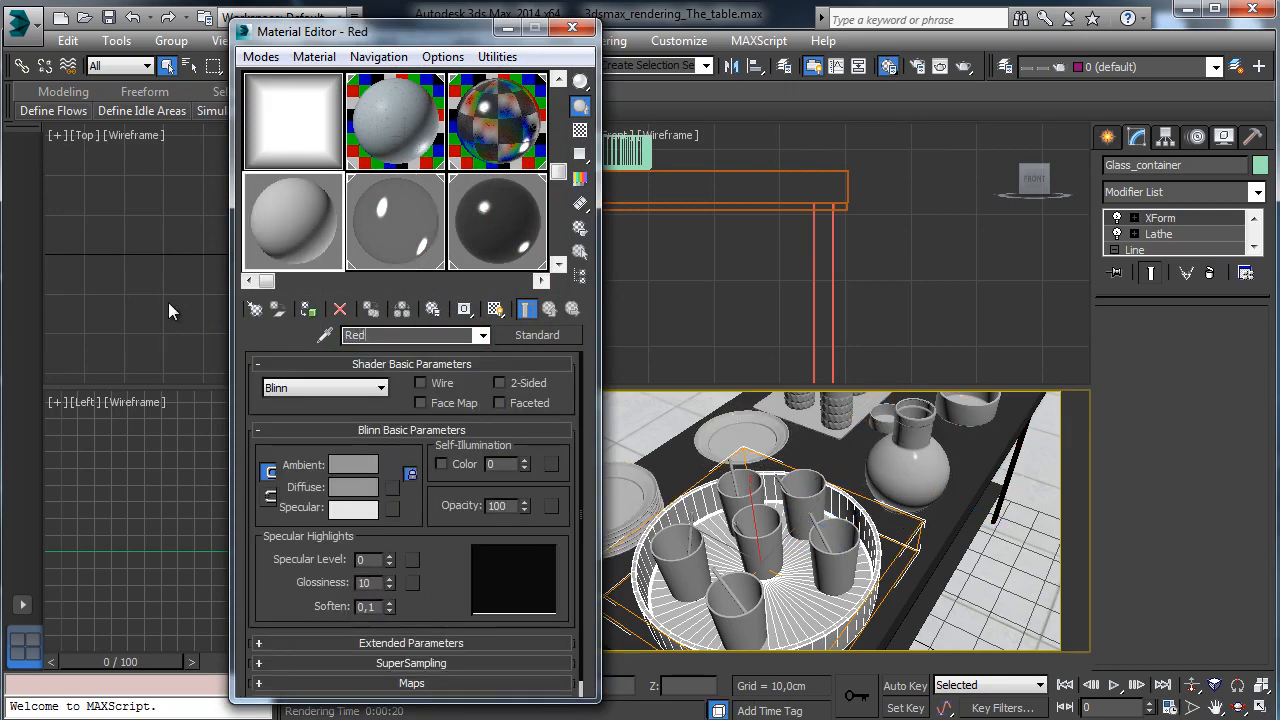
type(" plastic")
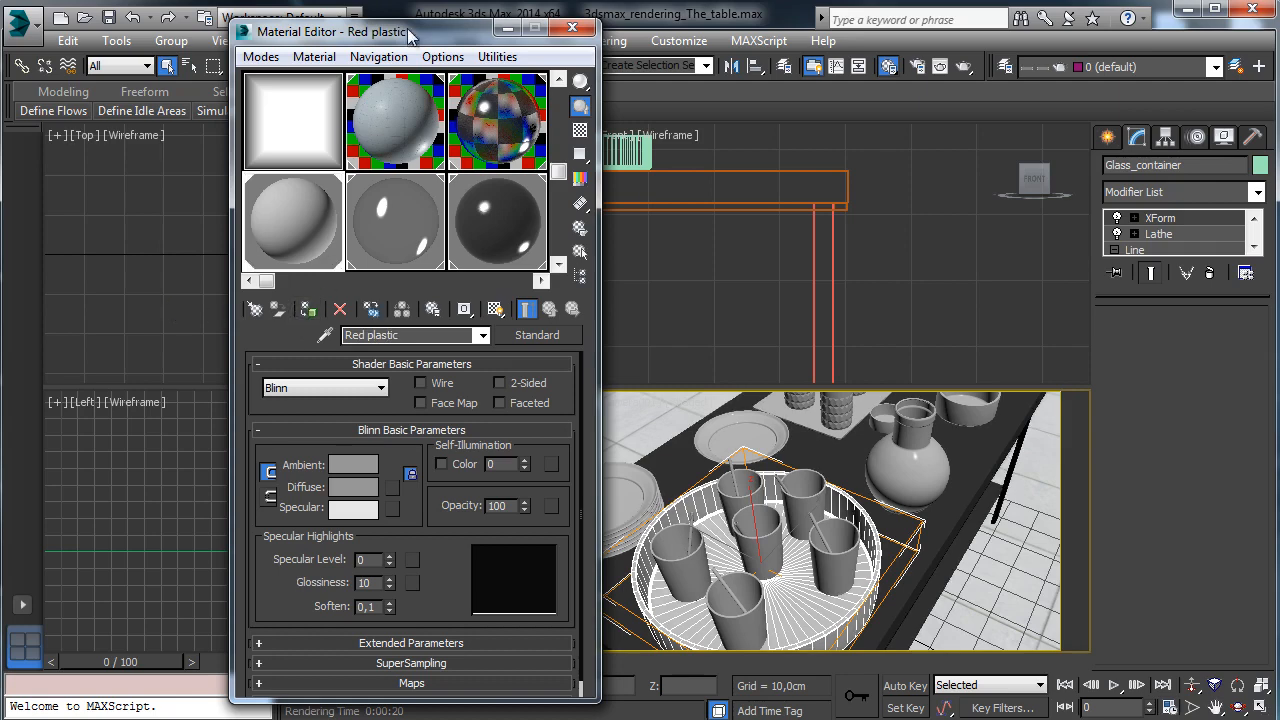
left_click_drag(410, 33, 224, 48)
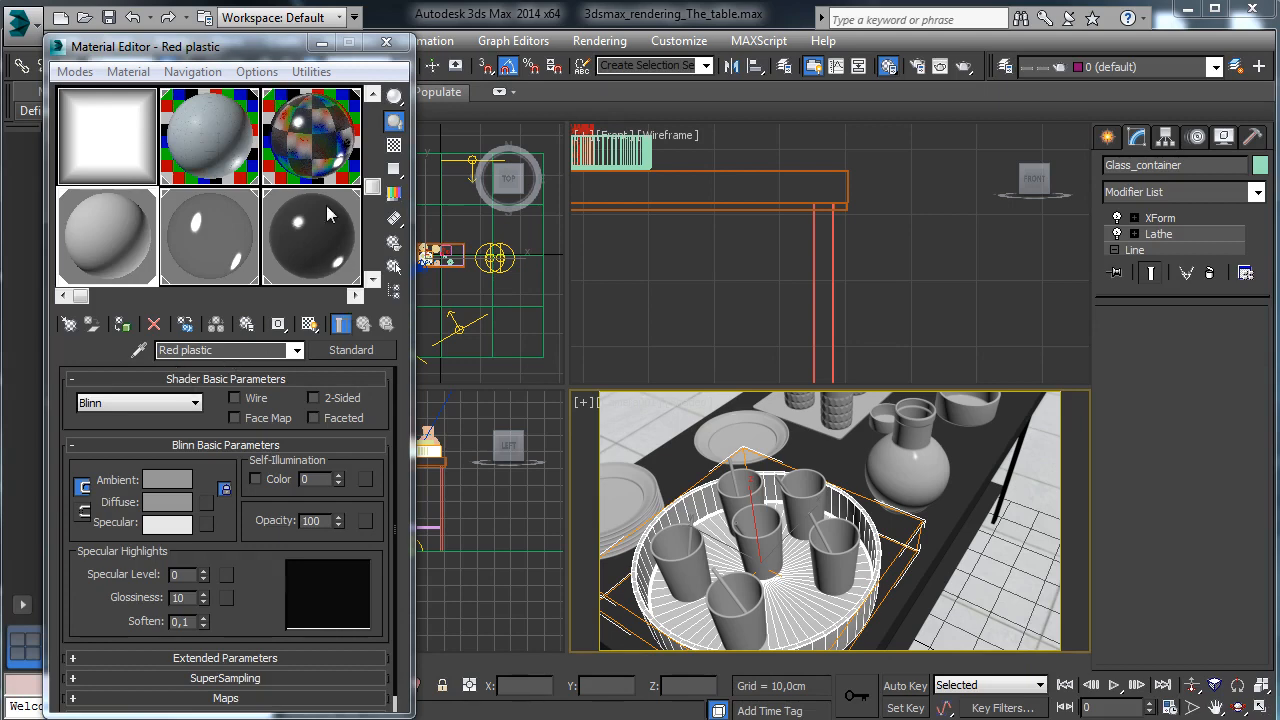
Change the Red plastic material's type from Standard to VRayMtl
left_click(349, 351)
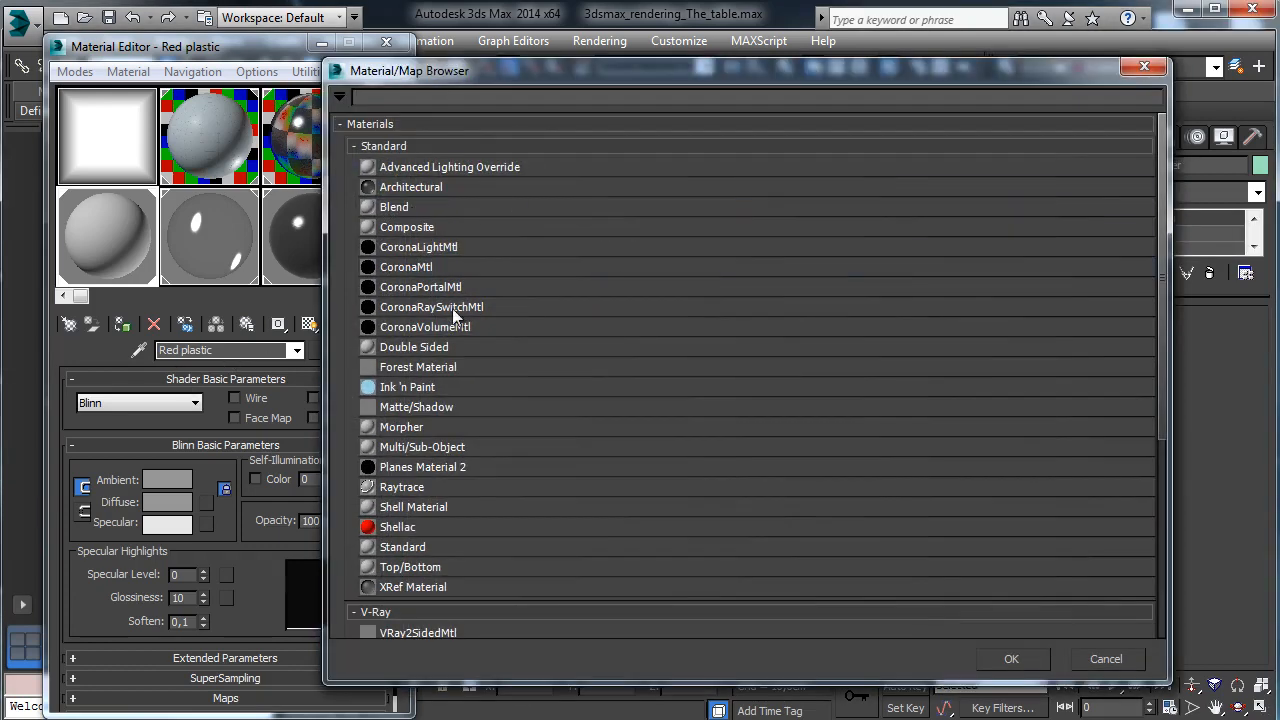
left_click(476, 146)
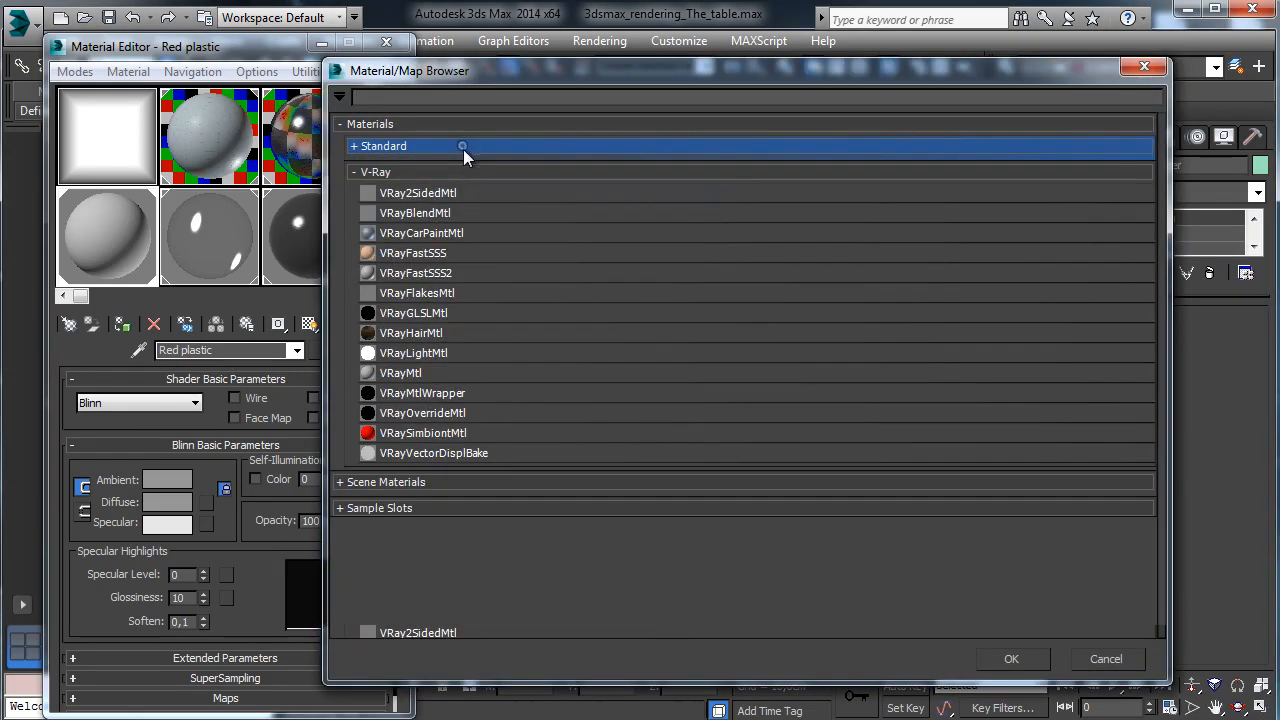
left_click(416, 374)
left_click(1011, 659)
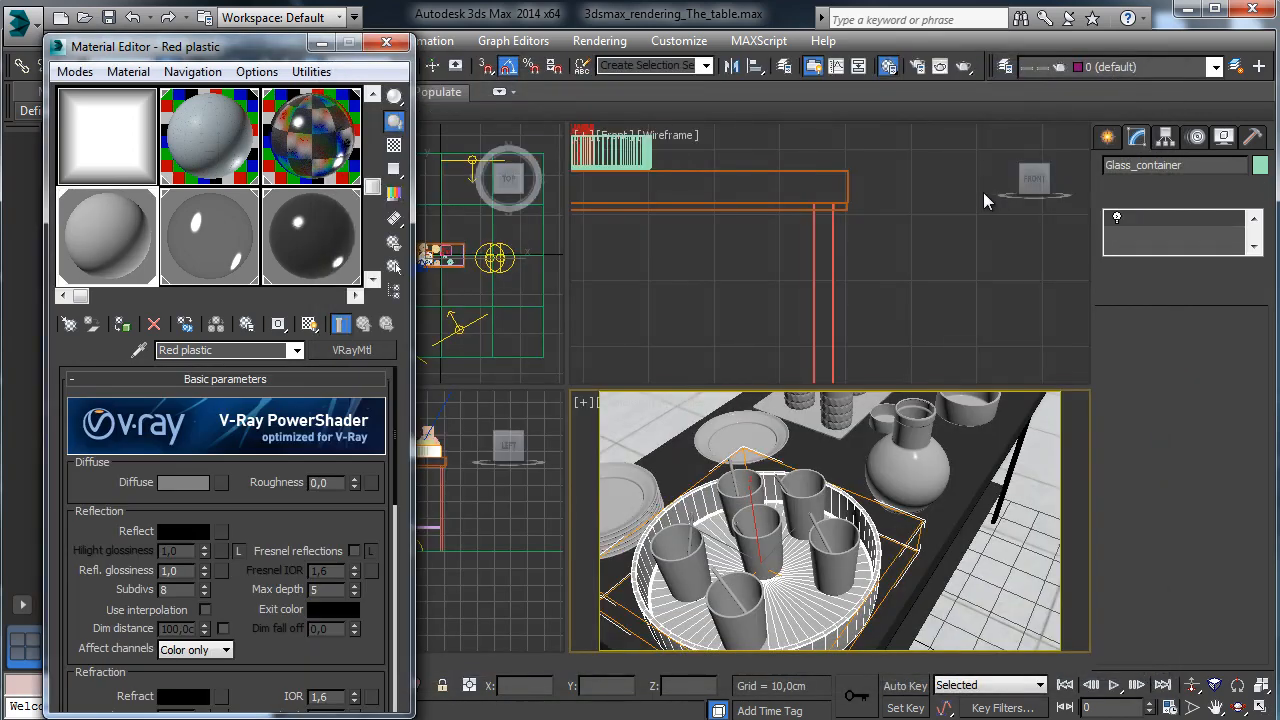
Give Red plastic a dark red diffuse color with red 55, green 0 and blue 0
left_click(195, 483)
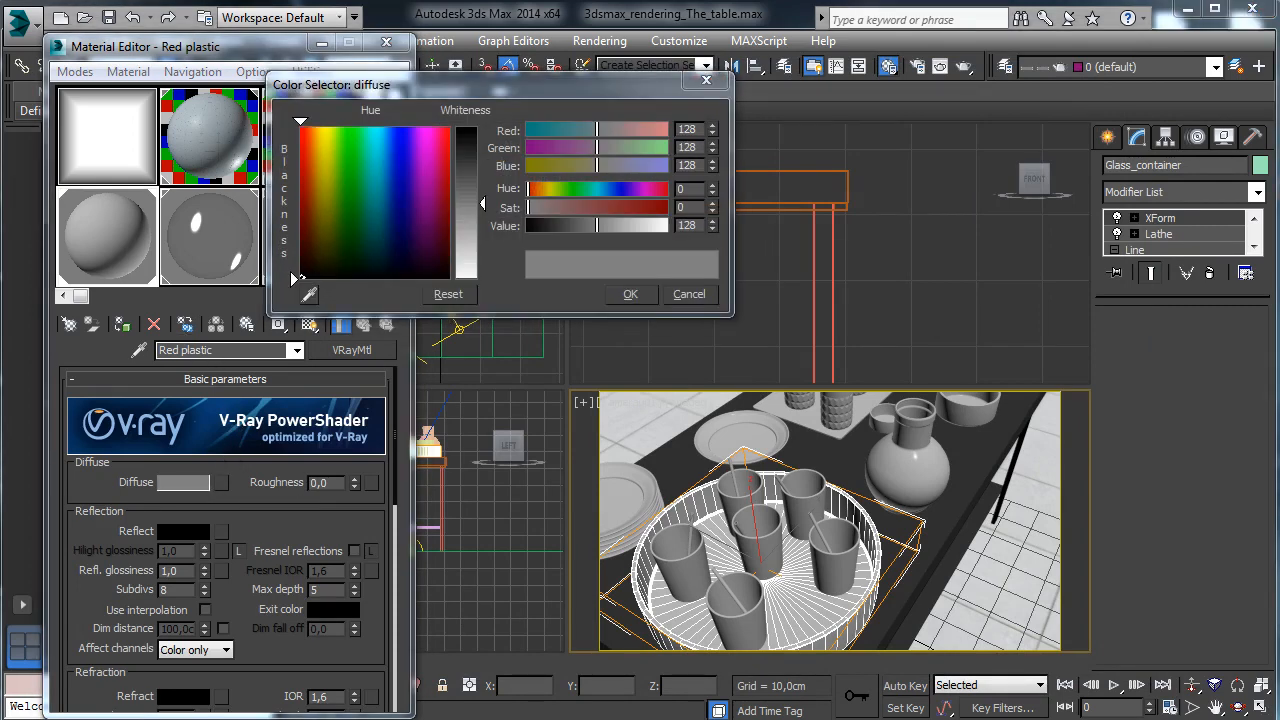
left_click(697, 128)
type("55")
key("Tab")
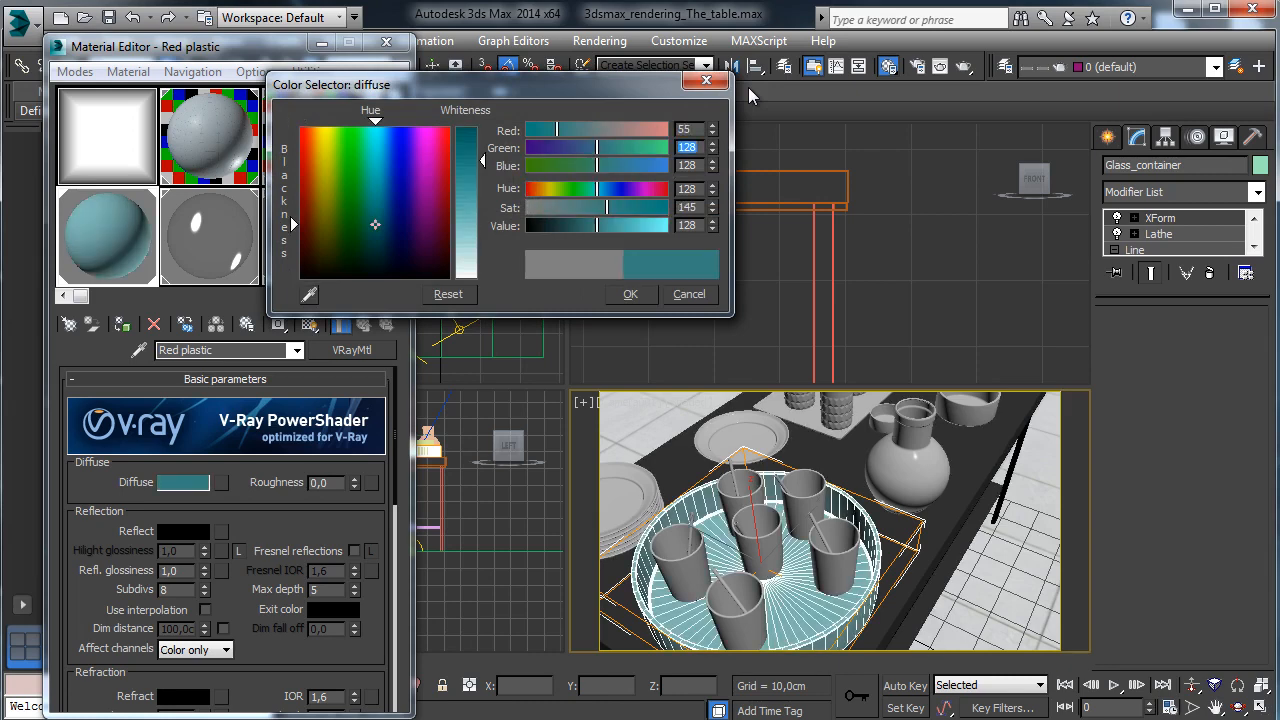
key("Tab")
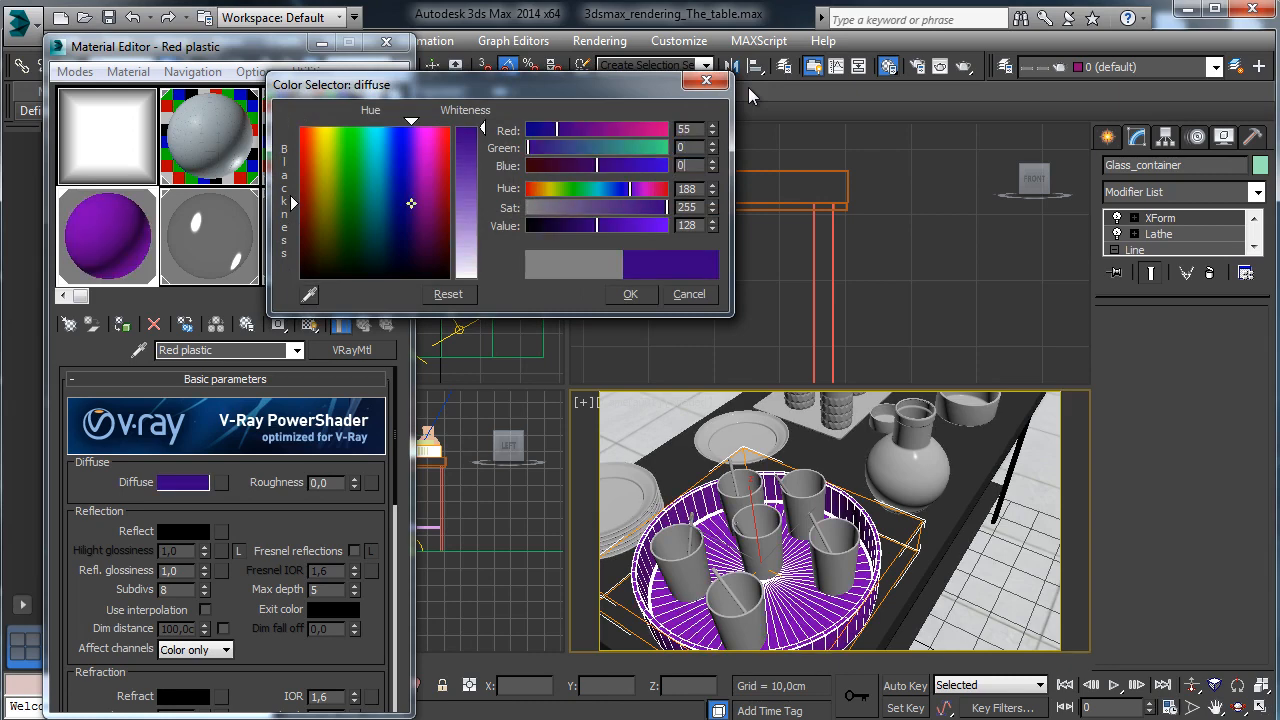
type("0")
key("Tab")
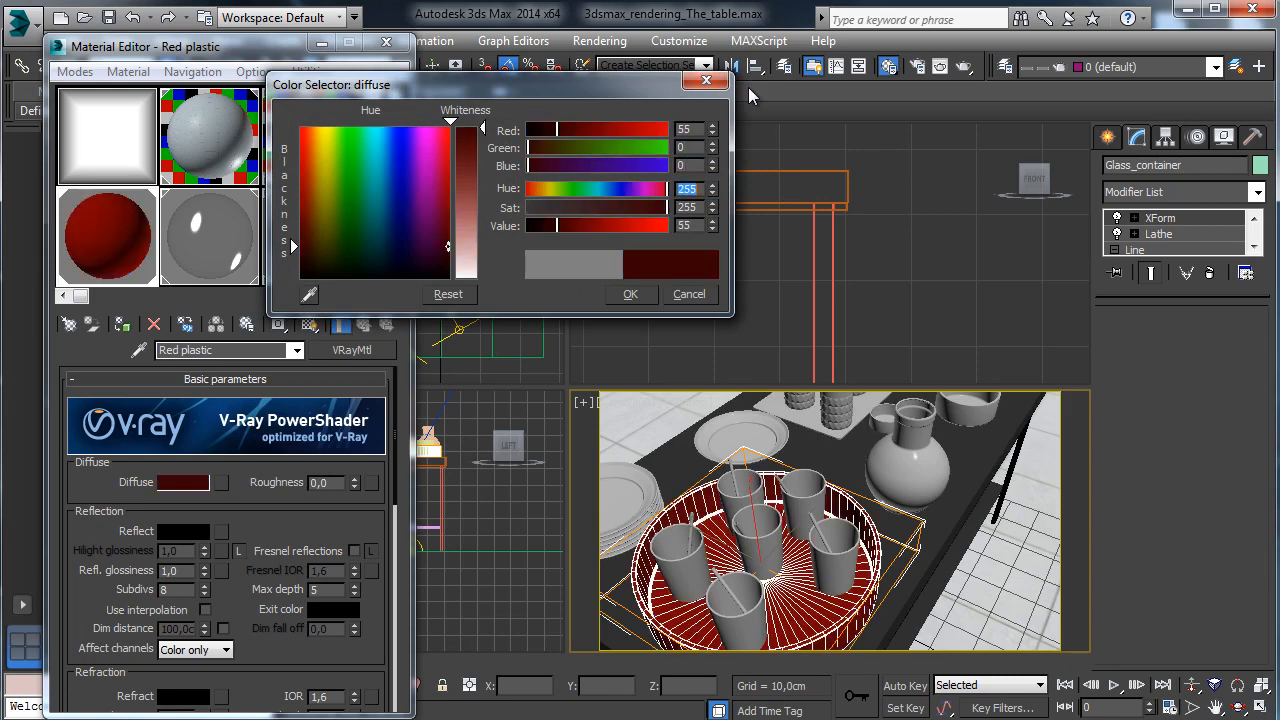
left_click(645, 293)
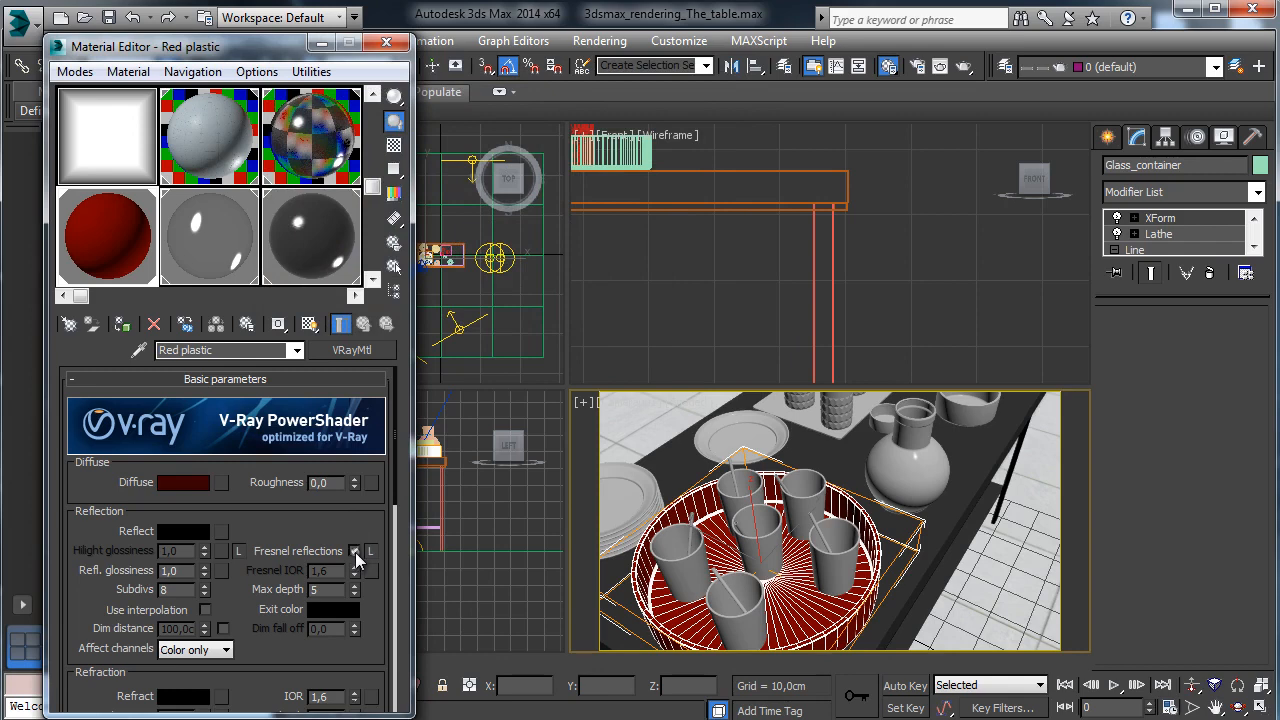
Enable Fresnel reflections for Red plastic, set its reflection color value to 245 and show the checkered background in its sample
left_click(354, 551)
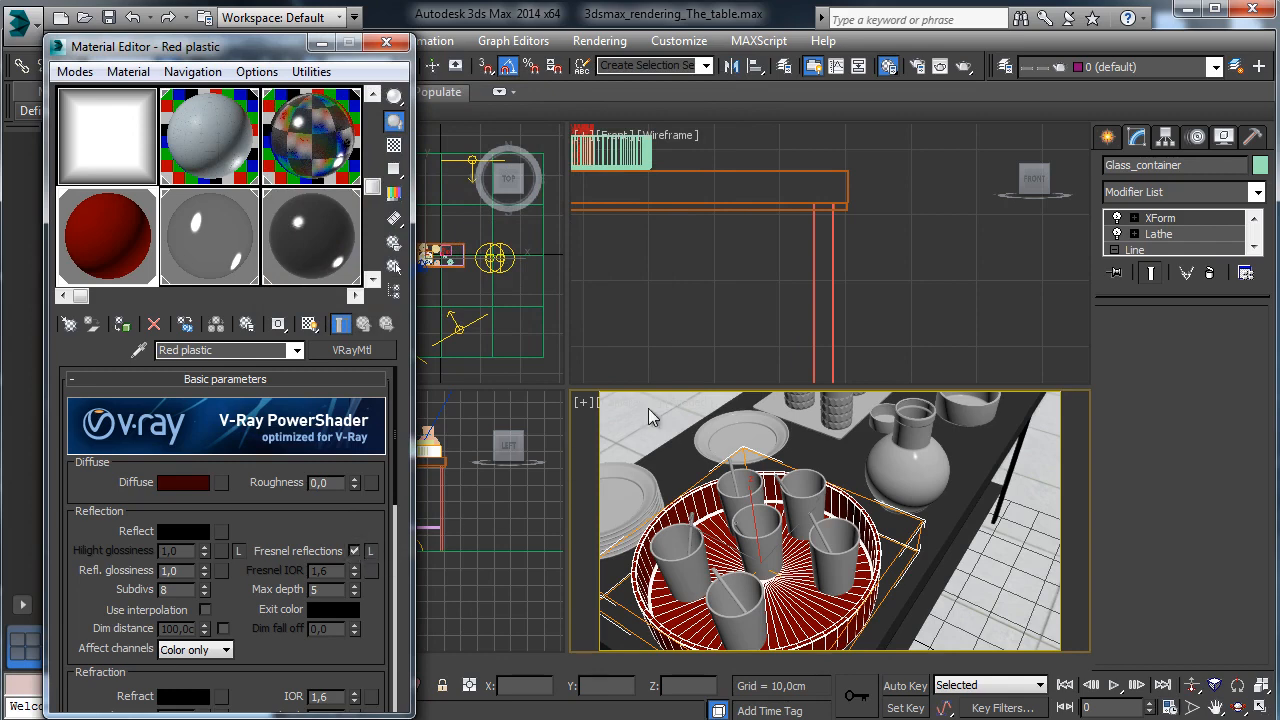
left_click(185, 531)
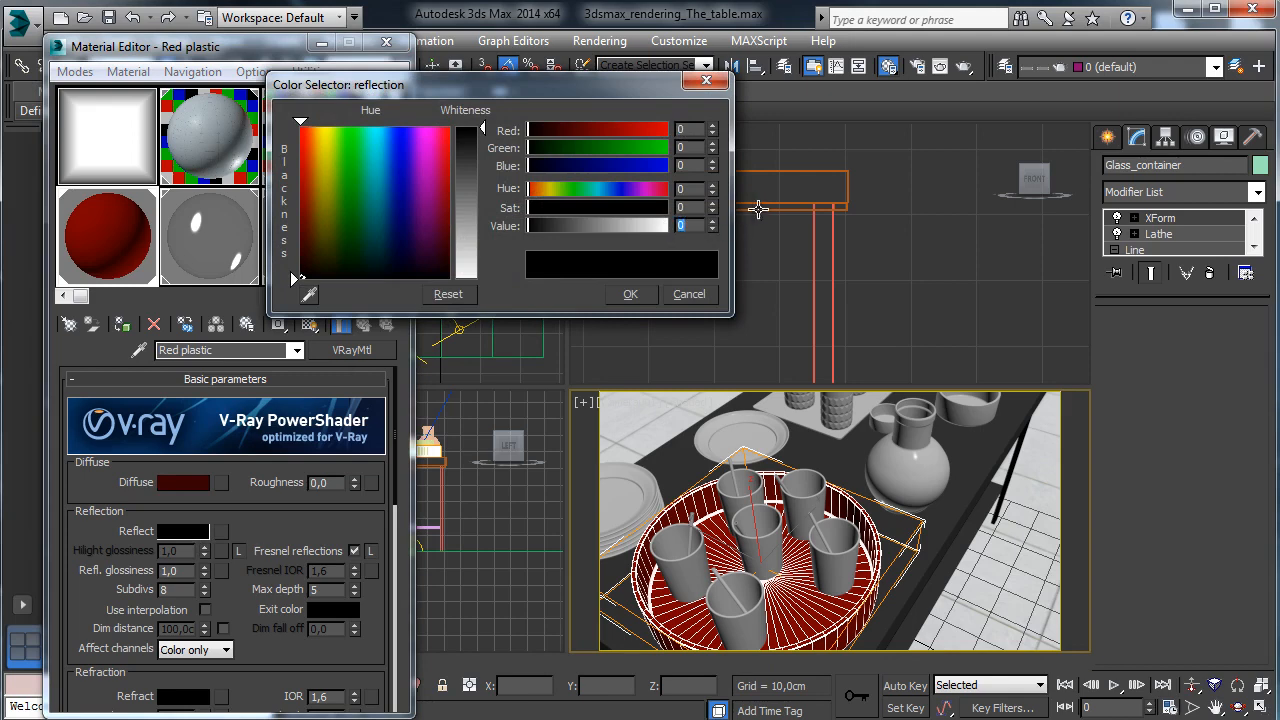
type("245")
key("Return")
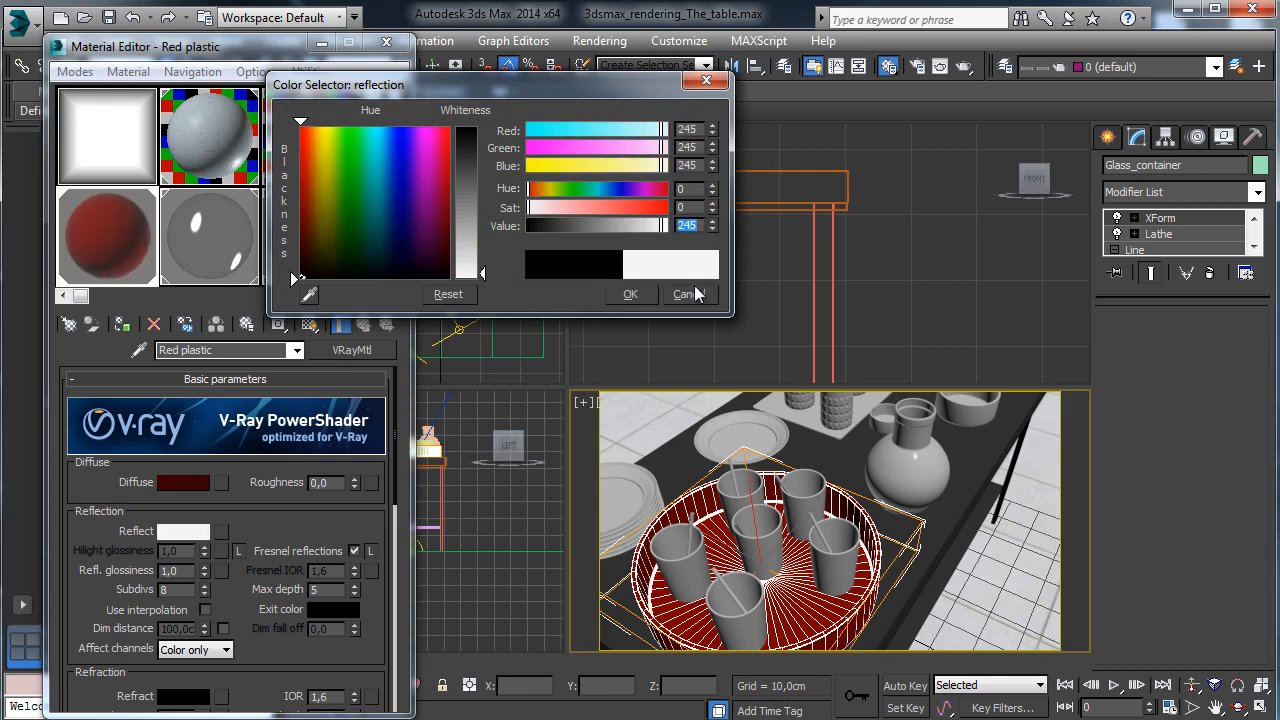
left_click(630, 295)
left_click(395, 145)
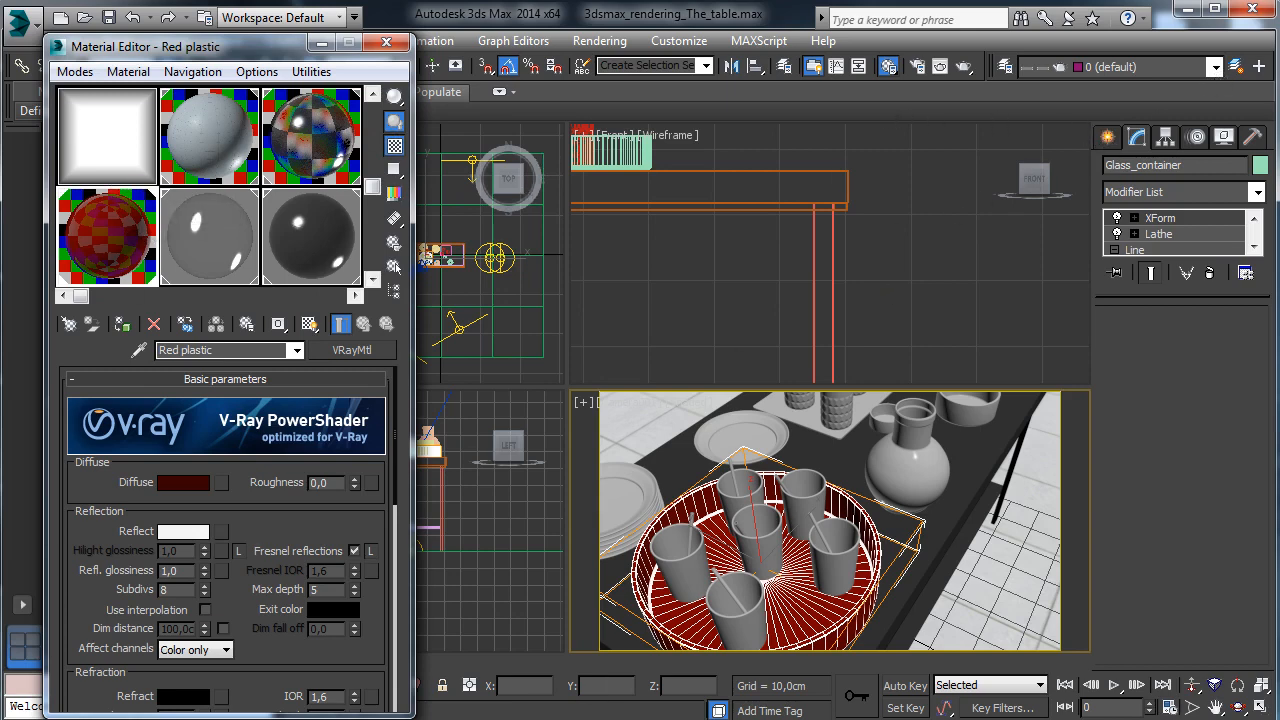
Render a region of the camera view around the tray and cups
key("shift+q")
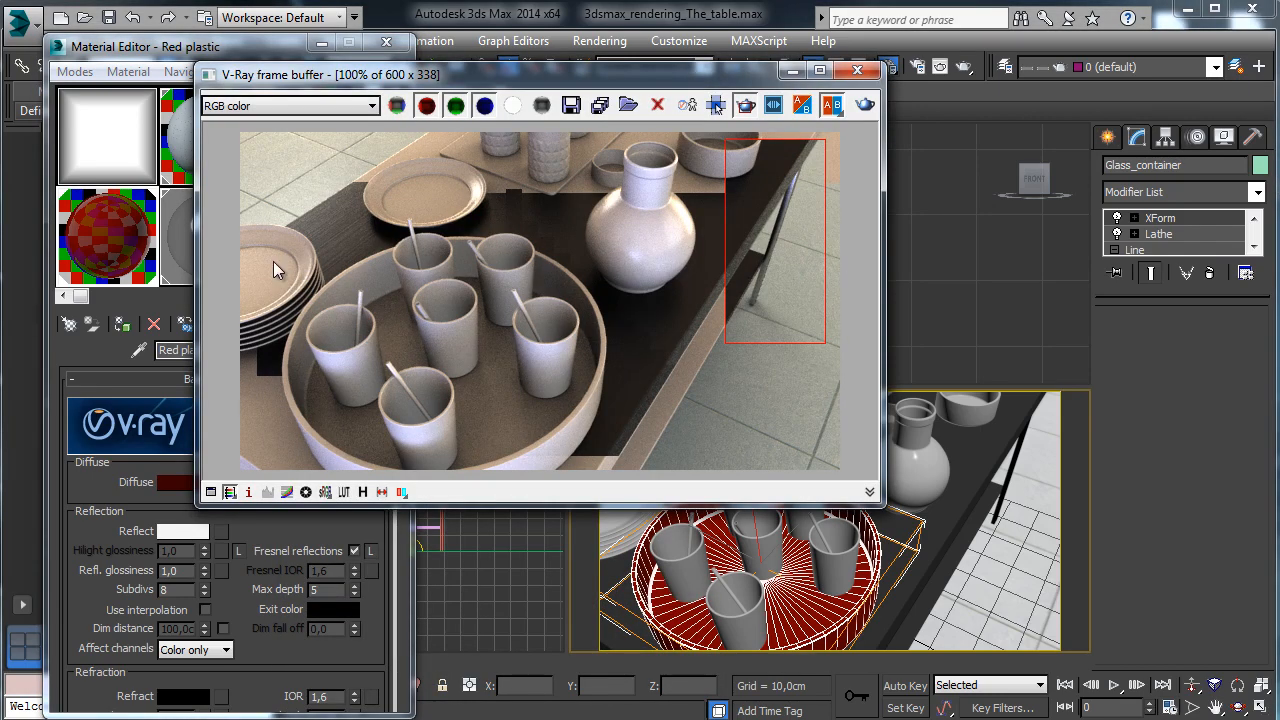
left_click_drag(266, 252, 629, 470)
left_click(865, 104)
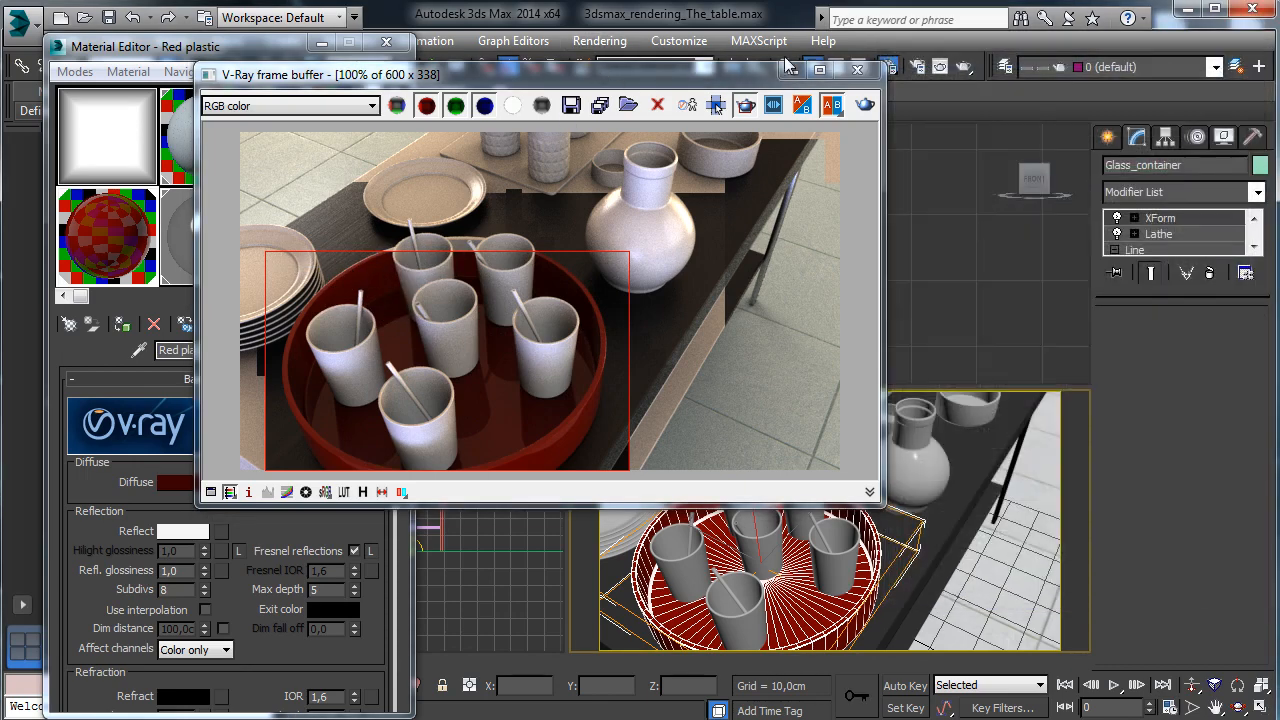
Unlock Red plastic's Fresnel IOR and set it to 1,8, and set its reflection glossiness to 0,95
left_click_drag(610, 75, 908, 35)
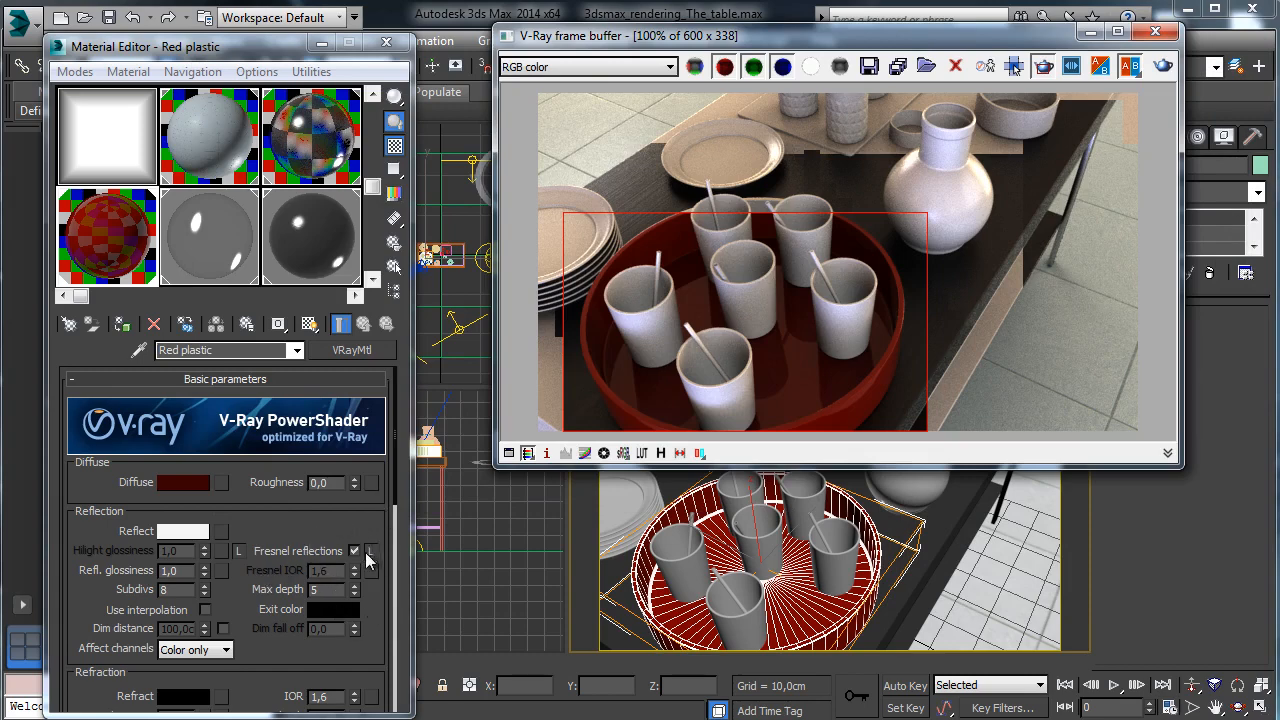
left_click(367, 553)
left_click(331, 570)
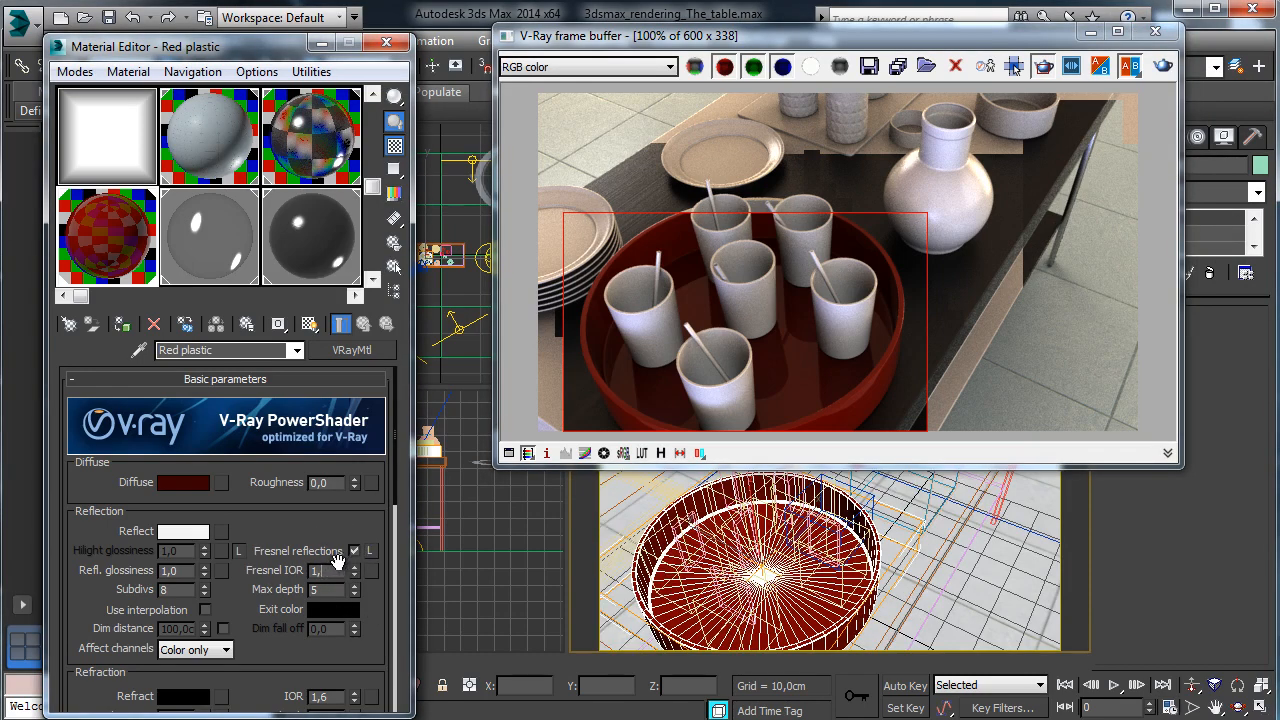
type("8")
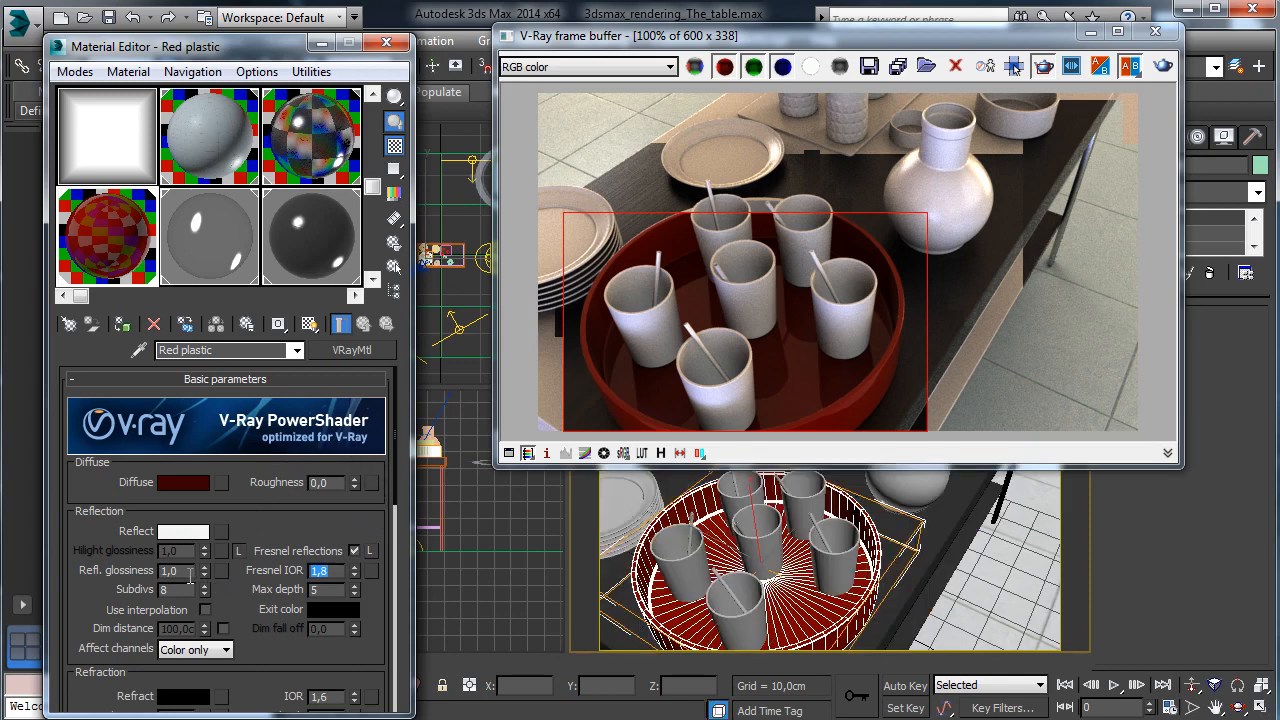
double_click(187, 570)
type("0,95")
key("Return")
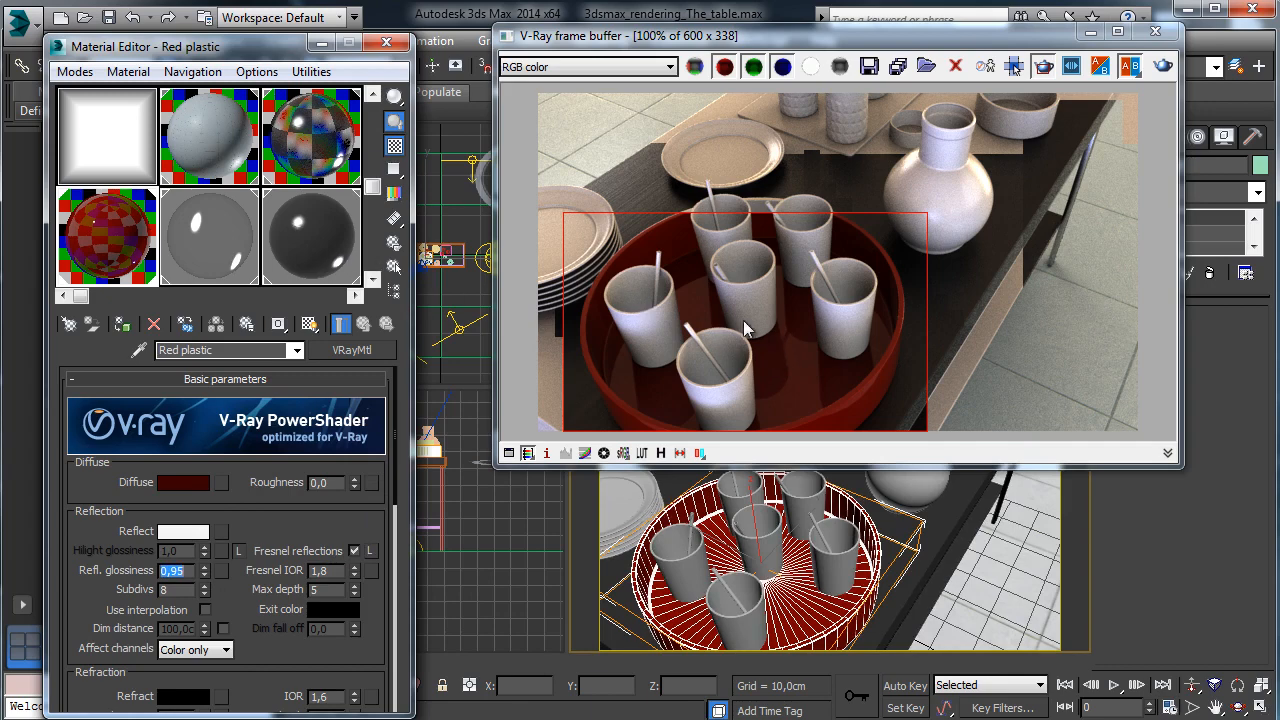
Render a small region of the tray floor between the front cups
left_click_drag(738, 305, 850, 410)
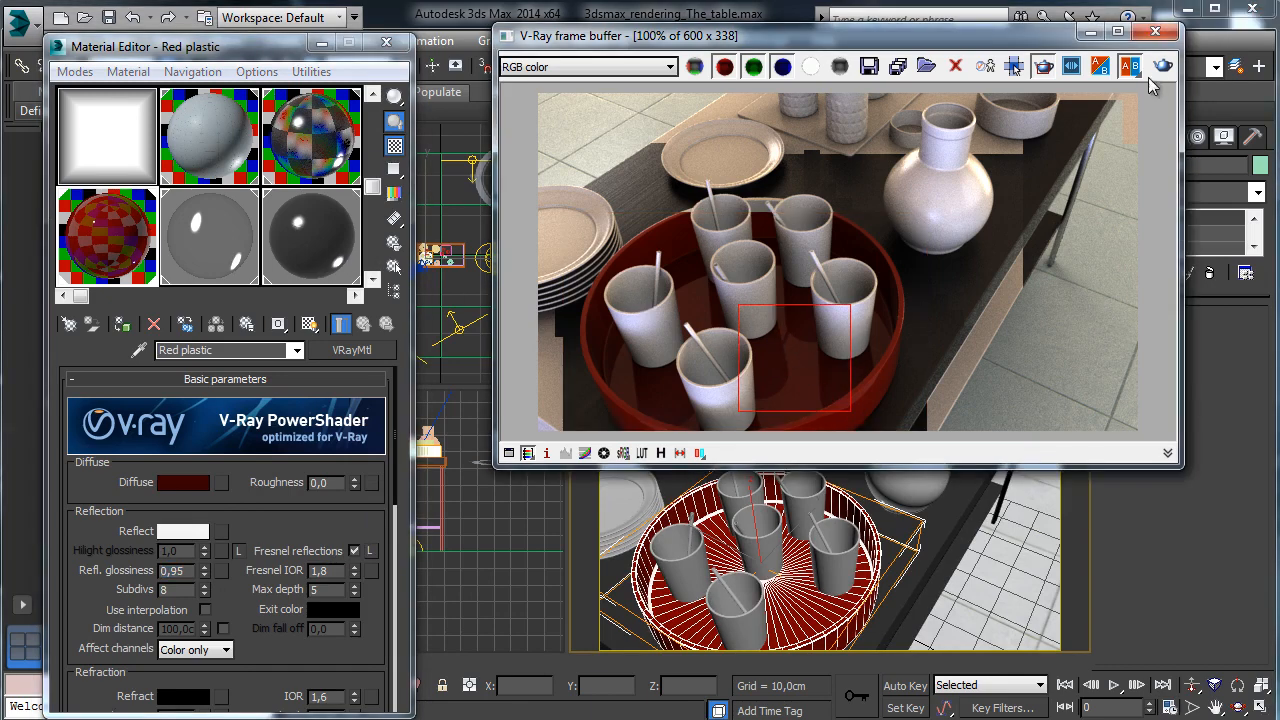
left_click(1158, 72)
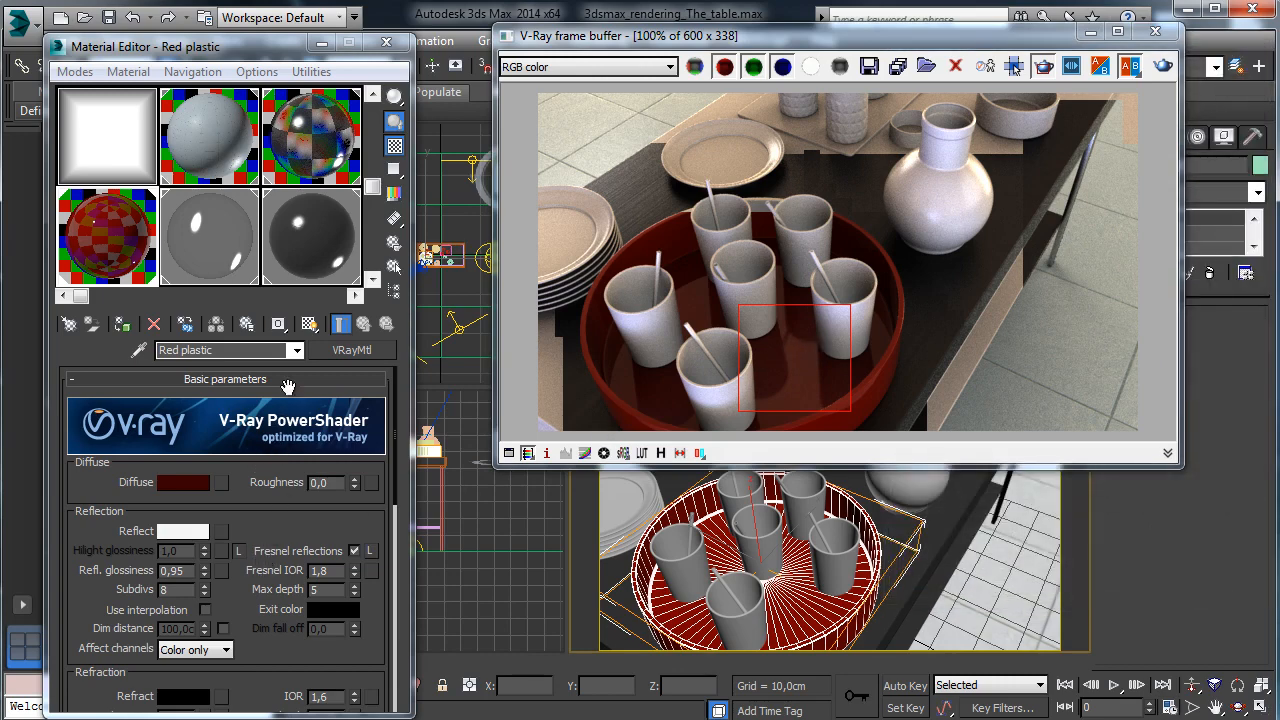
Set Red plastic's reflection max depth to 10, unlock its highlight glossiness and set that to 0,8
double_click(327, 590)
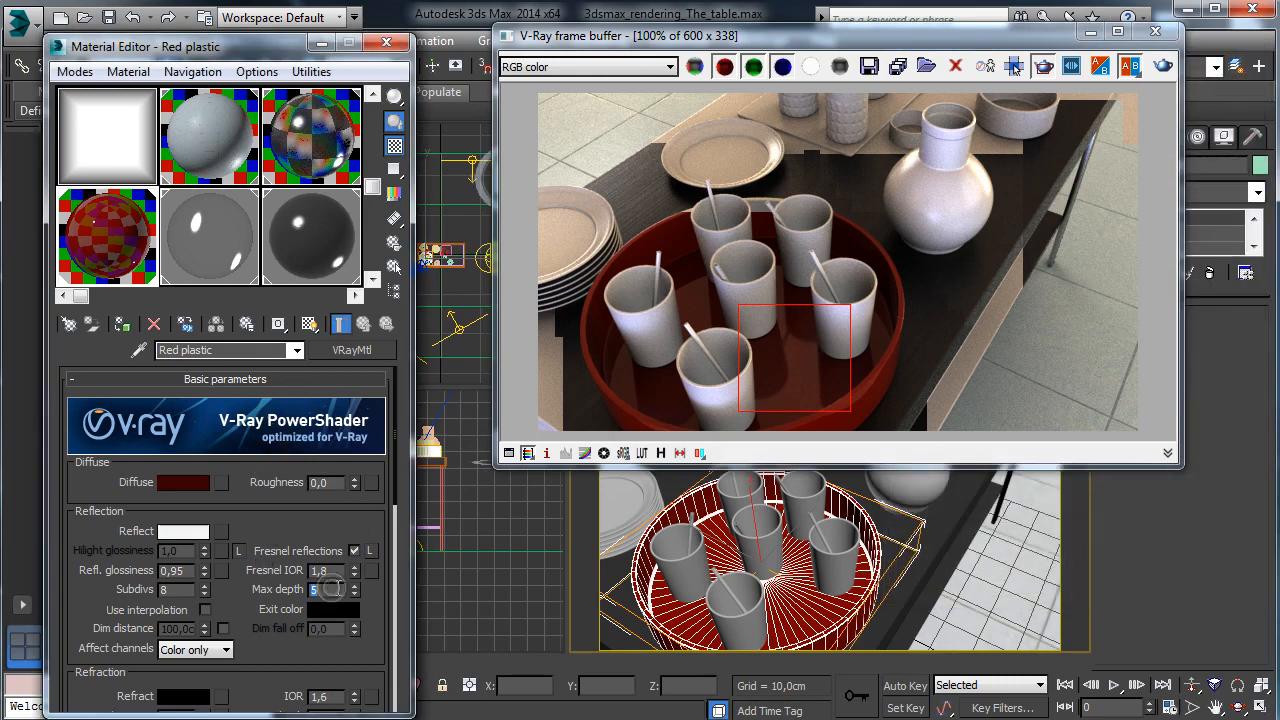
type("10")
key("Return")
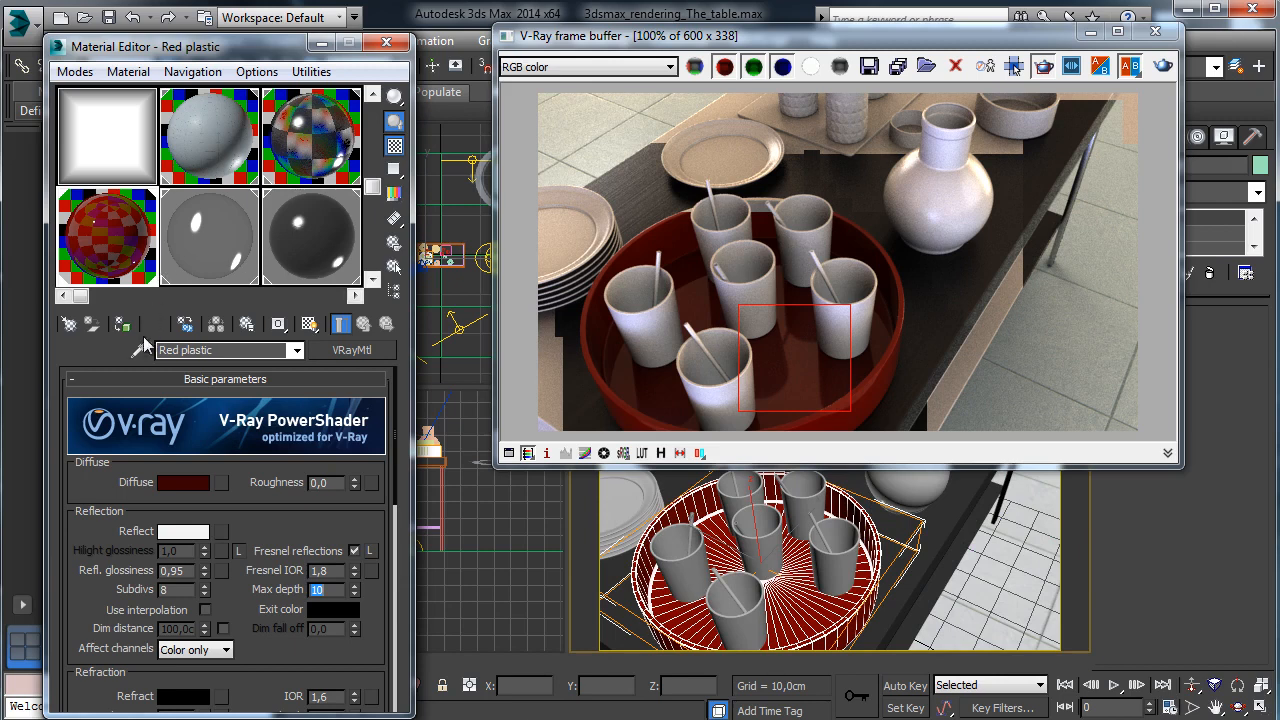
left_click(239, 551)
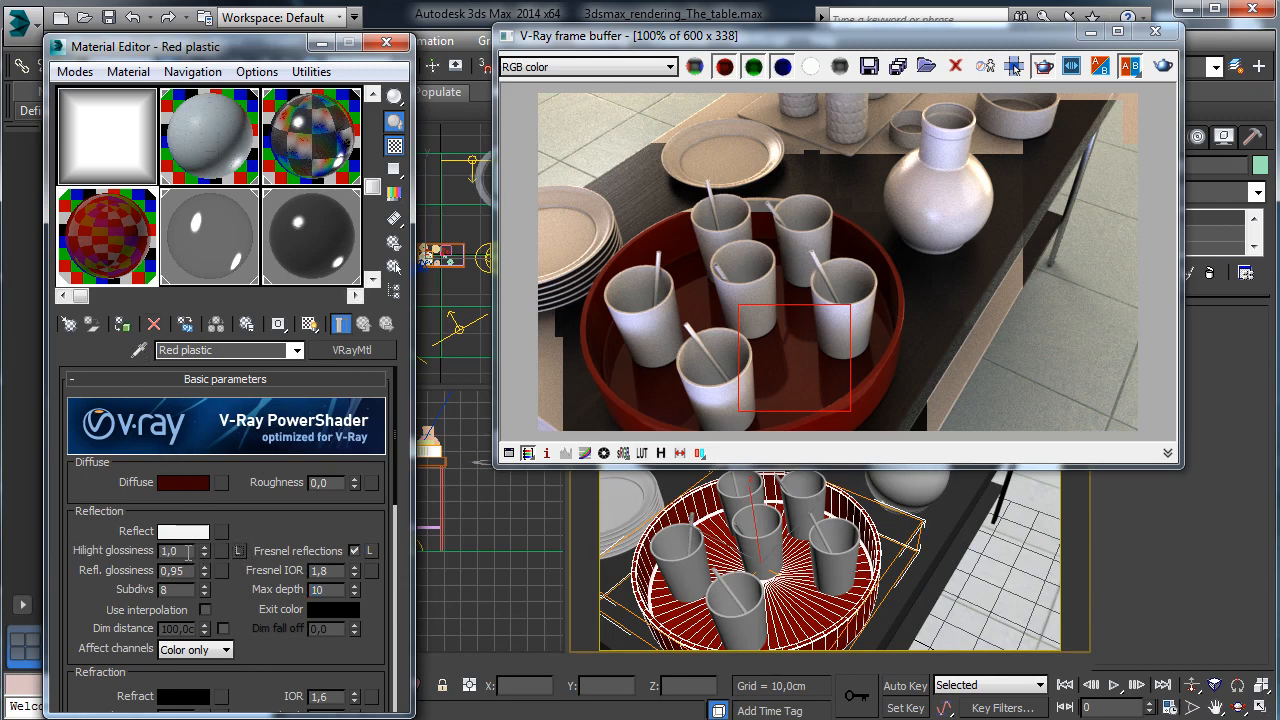
left_click(188, 551)
type("0,8")
key("Return")
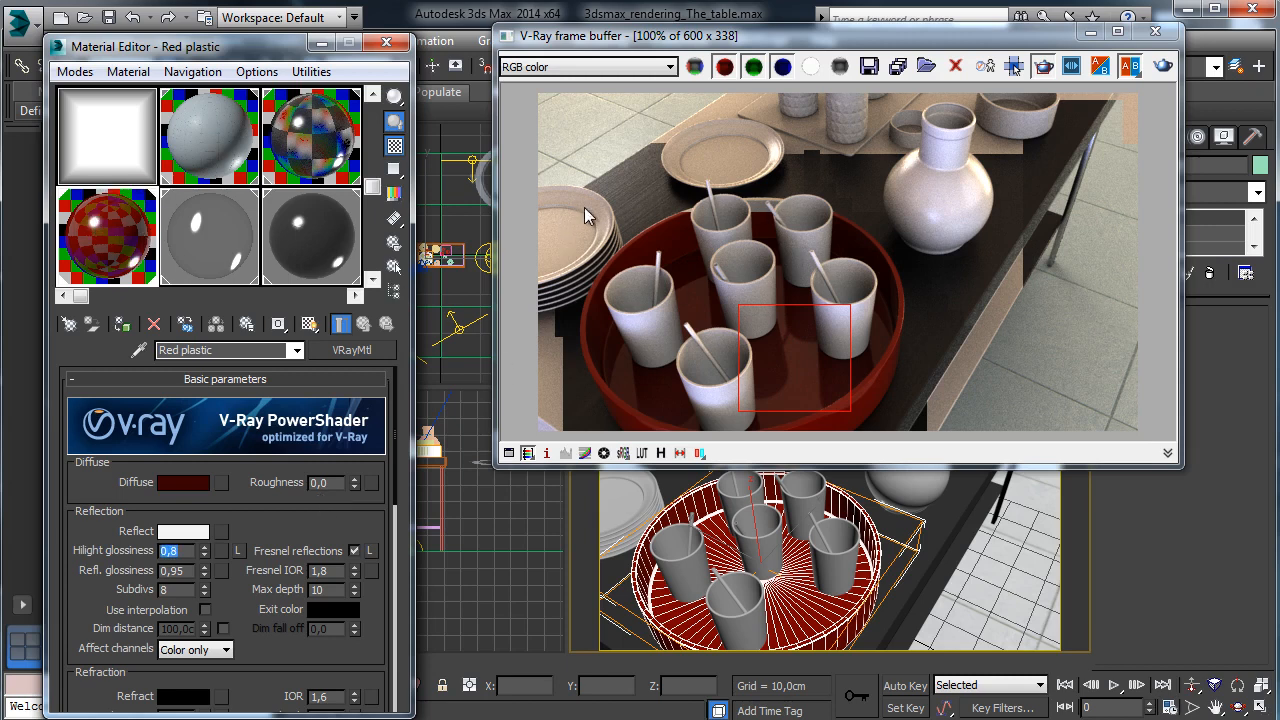
Render the left side of the tray with the plate stack, followed by the tray's lower right part
left_click_drag(706, 190, 558, 428)
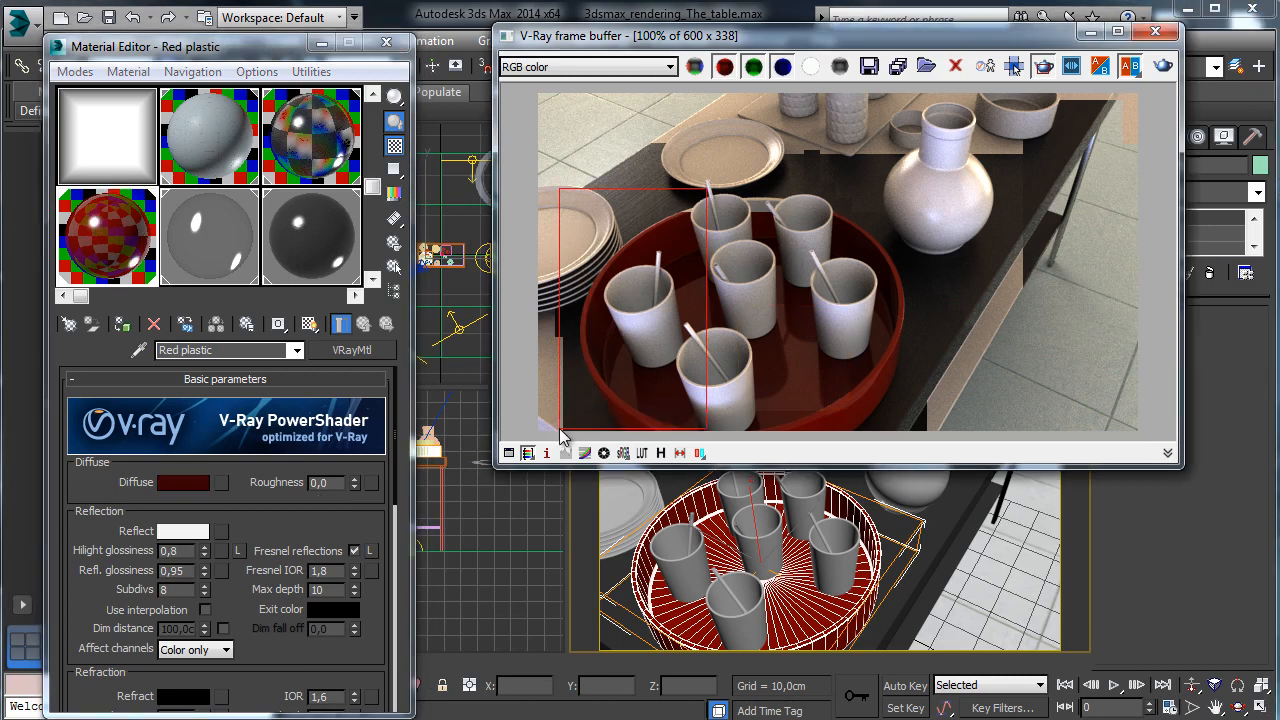
left_click(1161, 67)
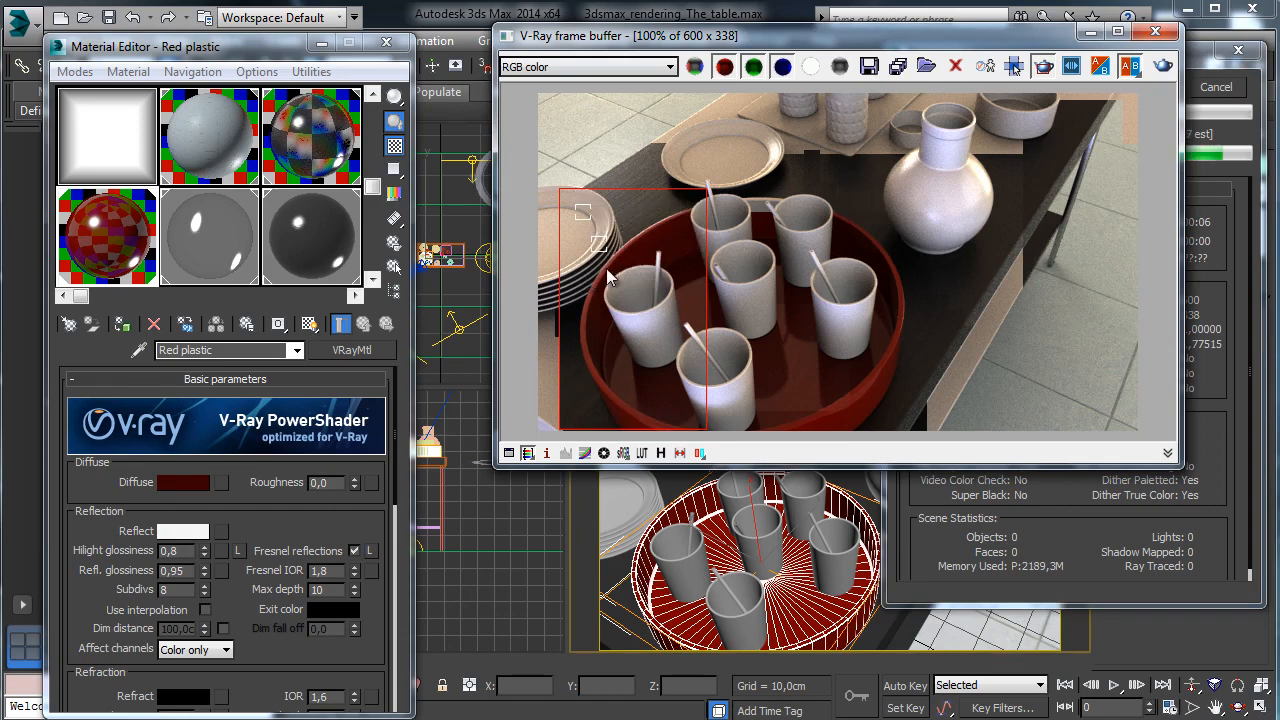
left_click_drag(924, 256, 747, 430)
left_click(1164, 68)
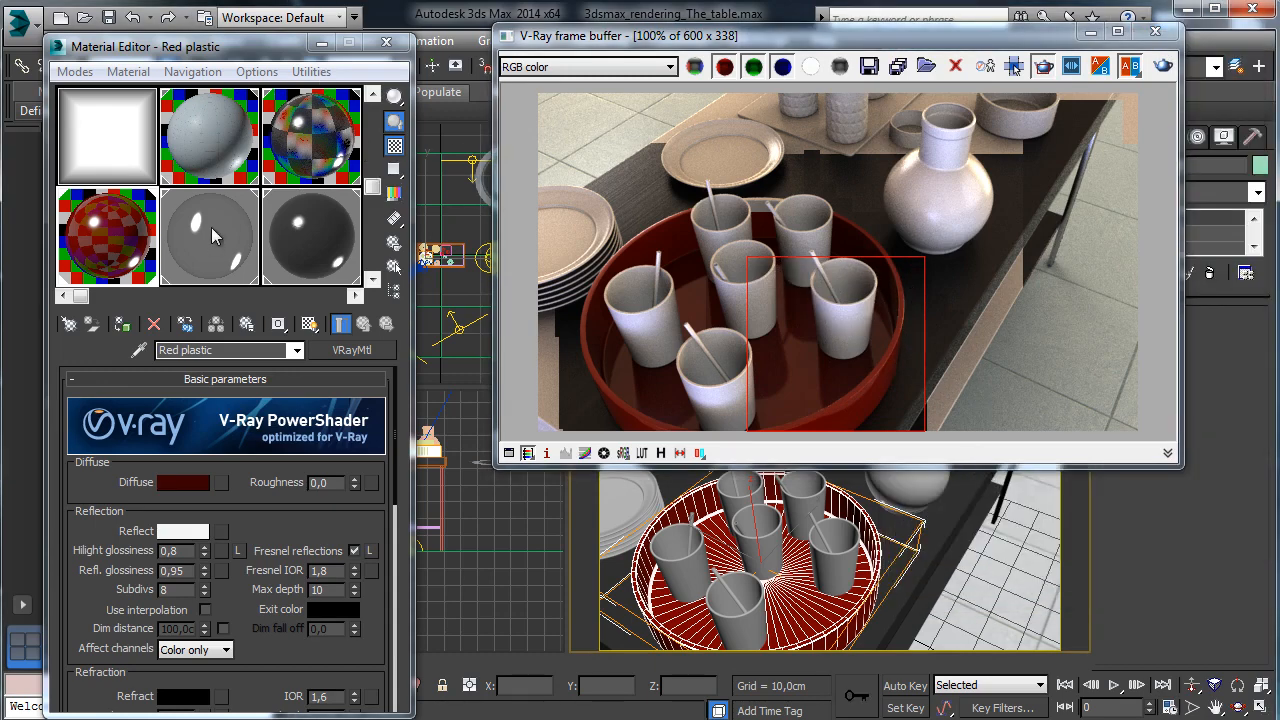
Name an unused material slot Blu plastic and assign it to the Table_gum mat under the textured vessels
scroll(260, 190, "down", 2)
left_click(147, 230)
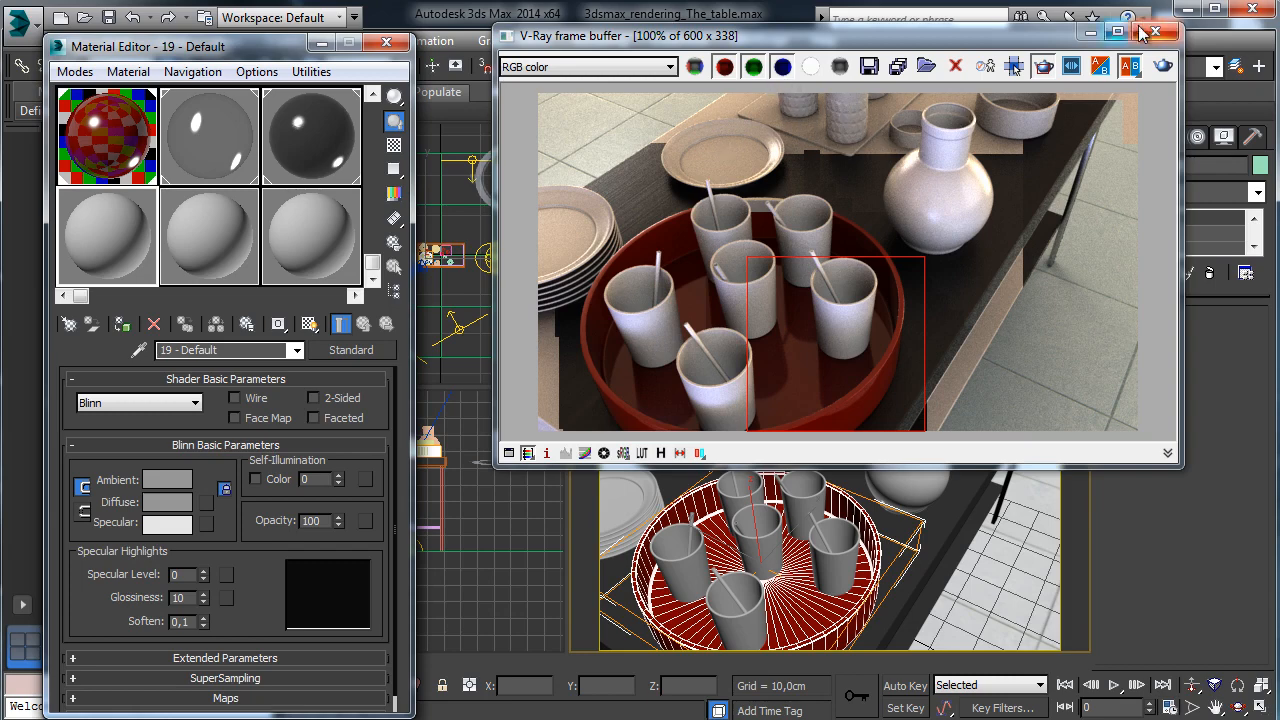
left_click(1089, 35)
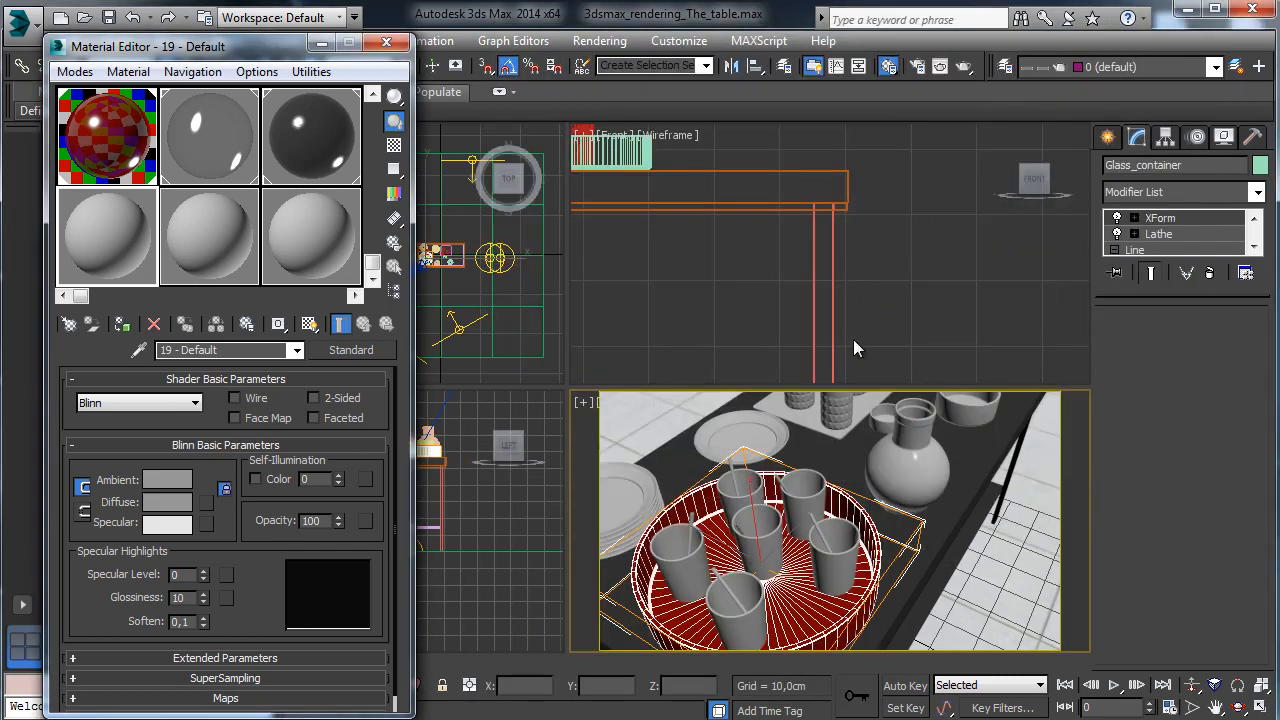
left_click(812, 418)
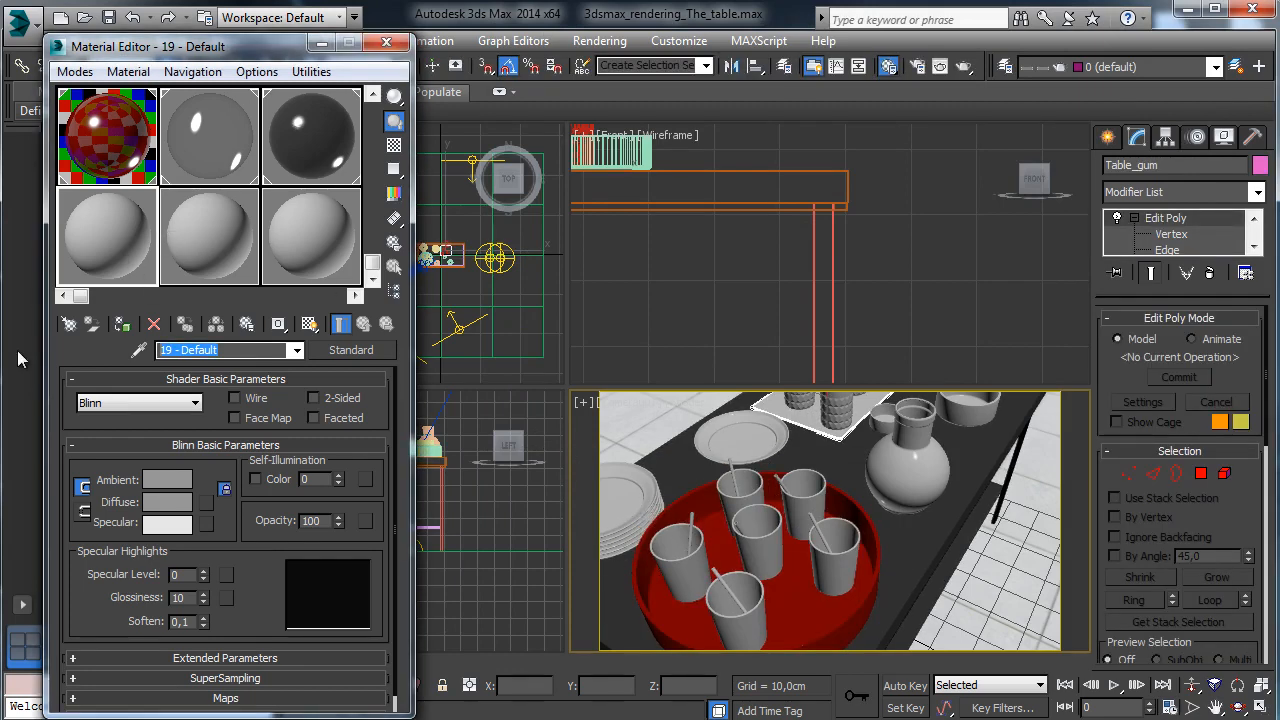
type("Blu")
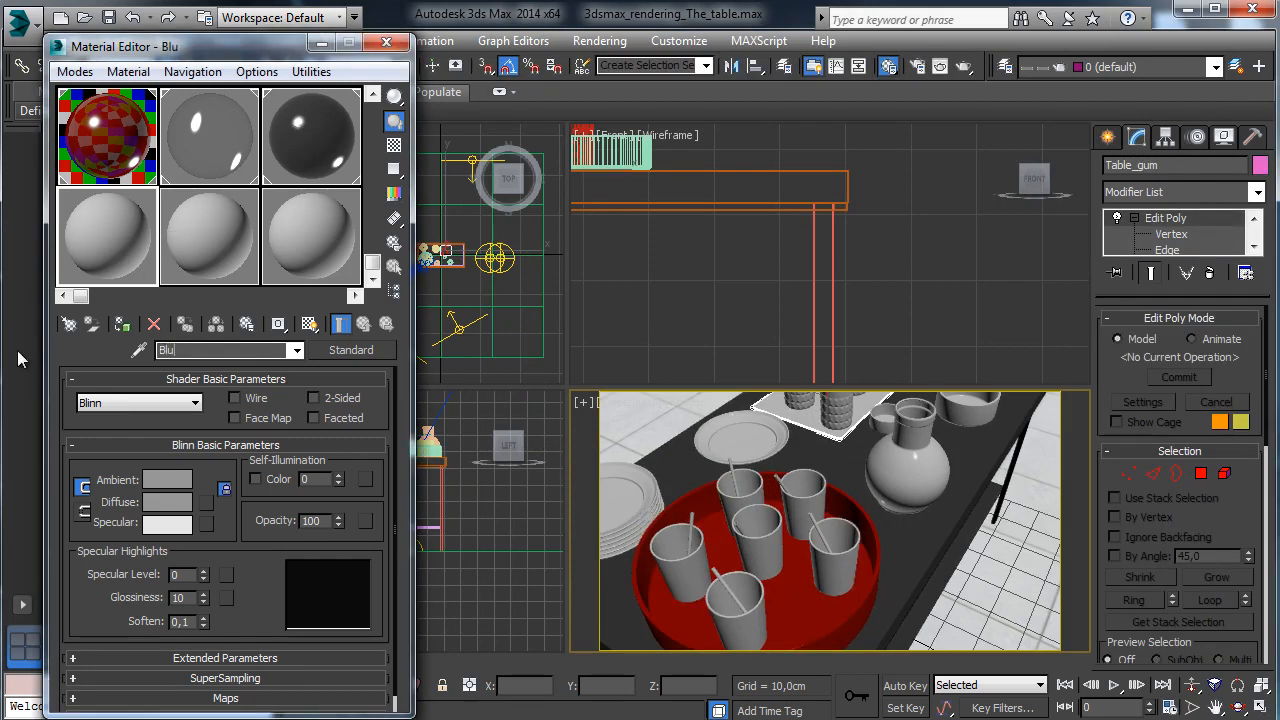
type(" plastic")
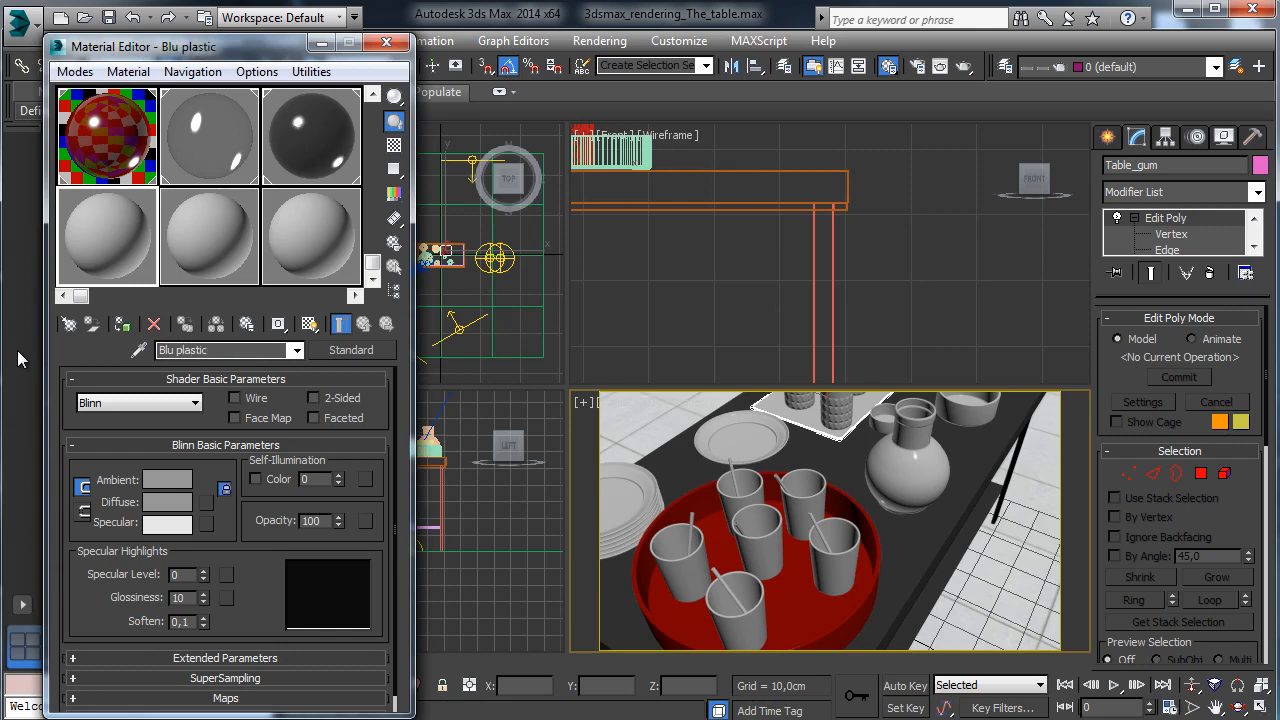
left_click(122, 323)
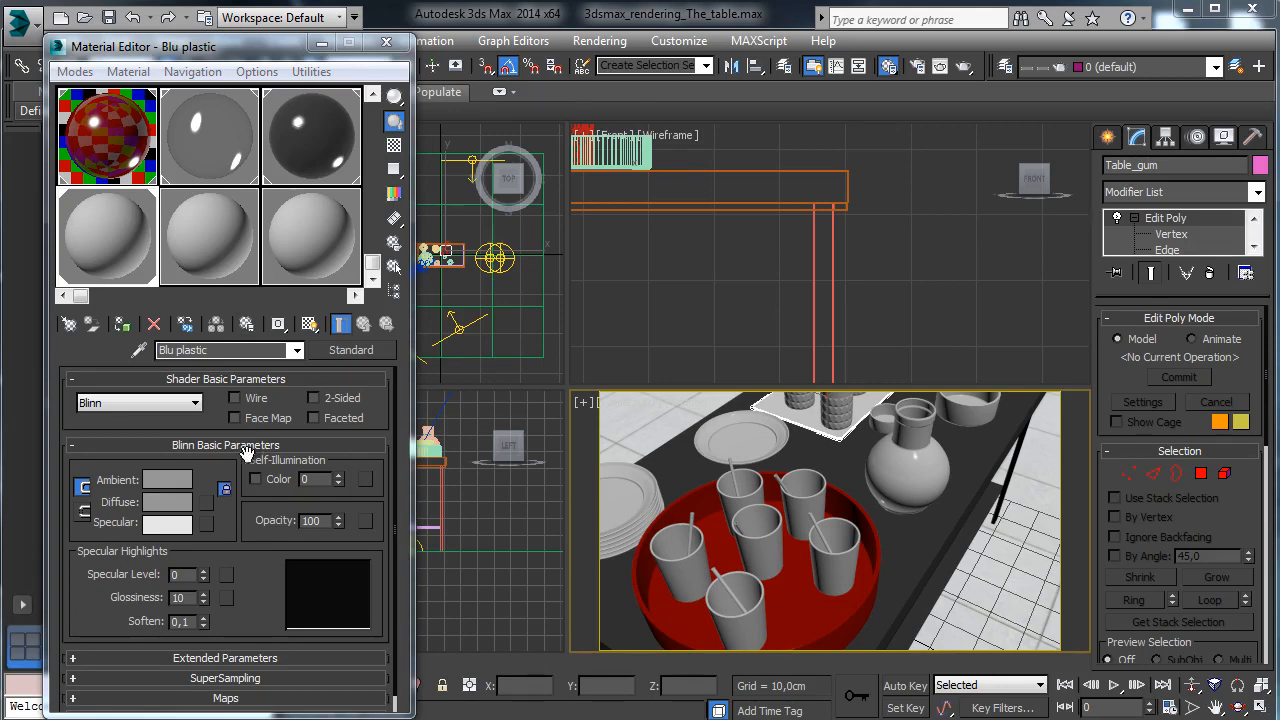
Change Blu plastic's type to VRayMtl and set its diffuse color to red 47, green 153 and blue 214
left_click(340, 350)
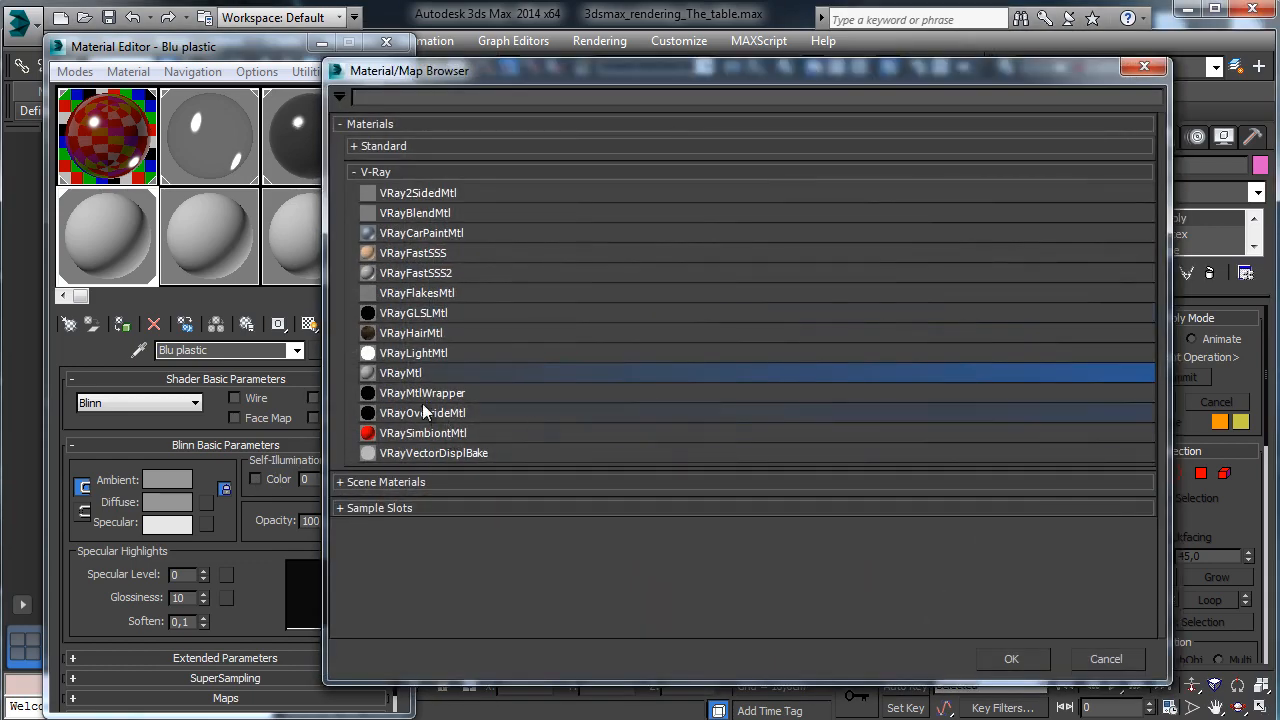
double_click(402, 373)
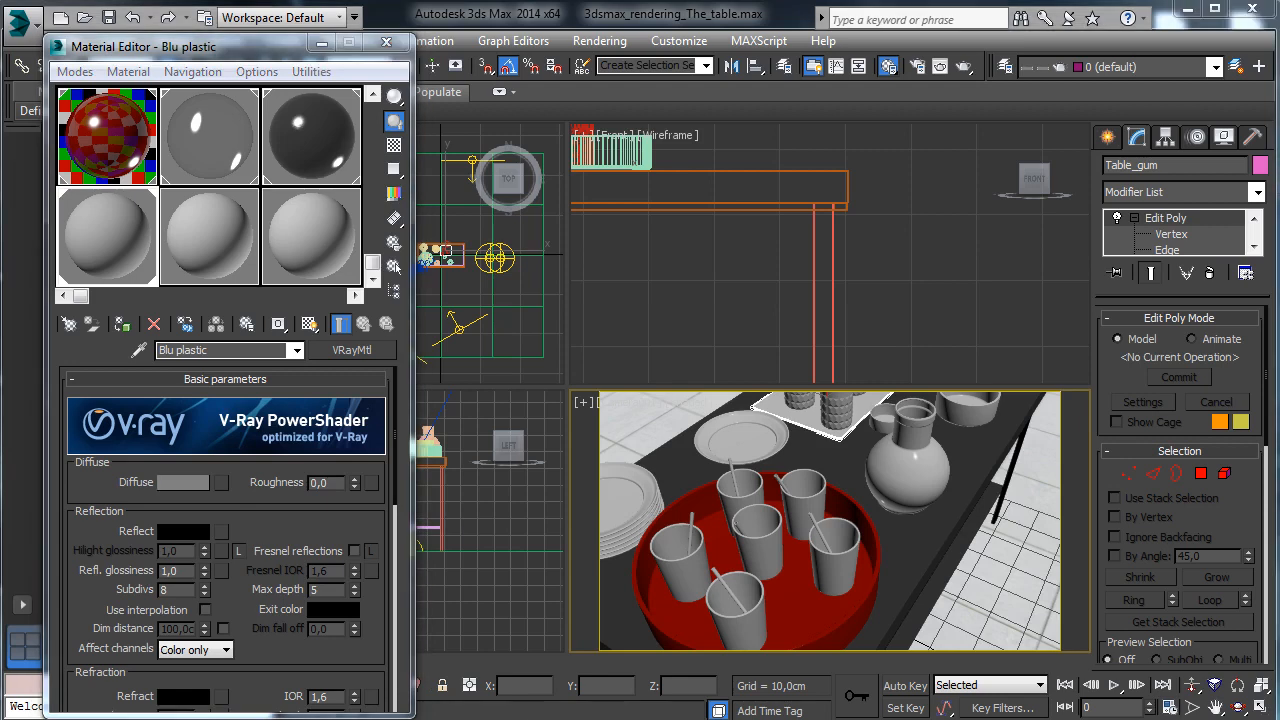
left_click(192, 483)
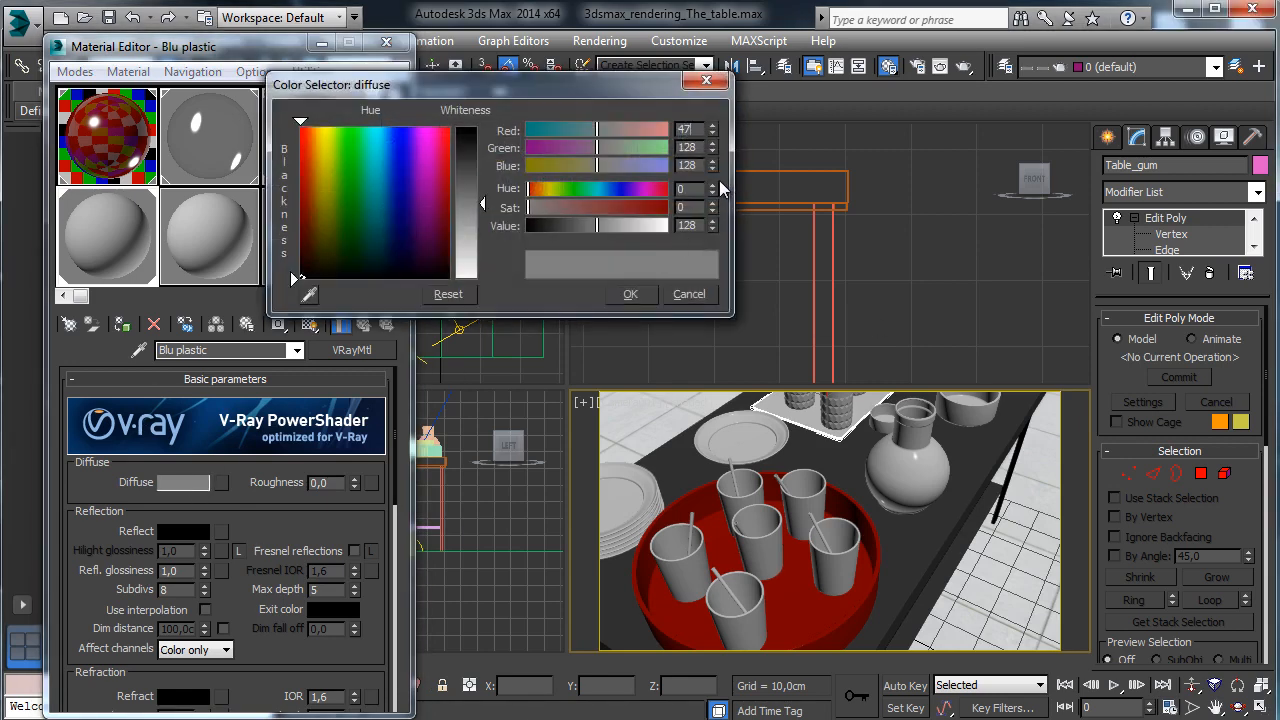
key("Tab")
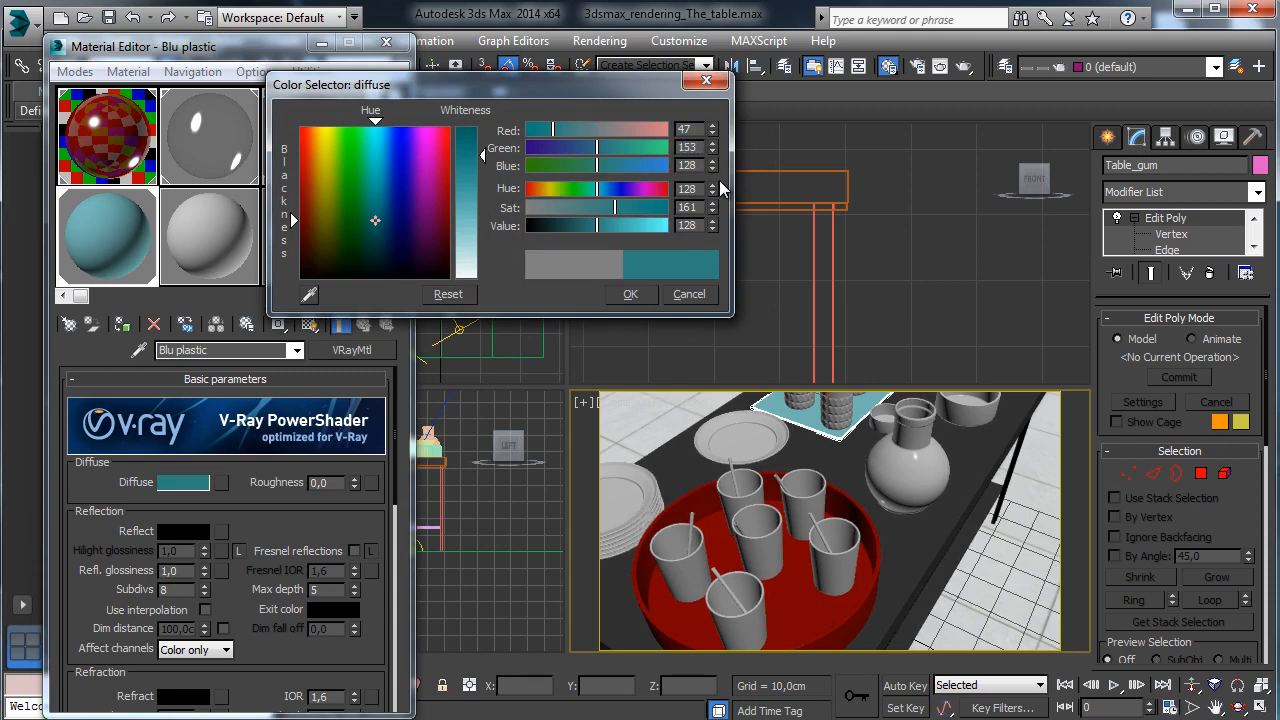
key("Tab")
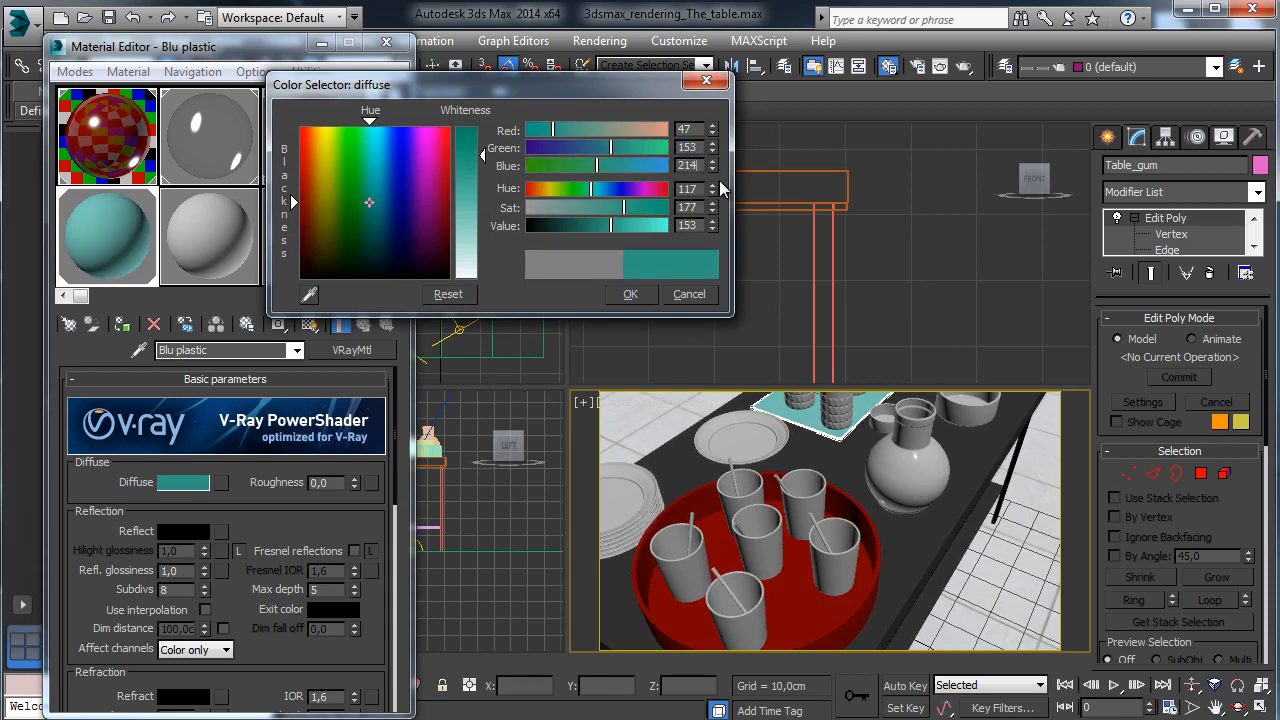
key("Return")
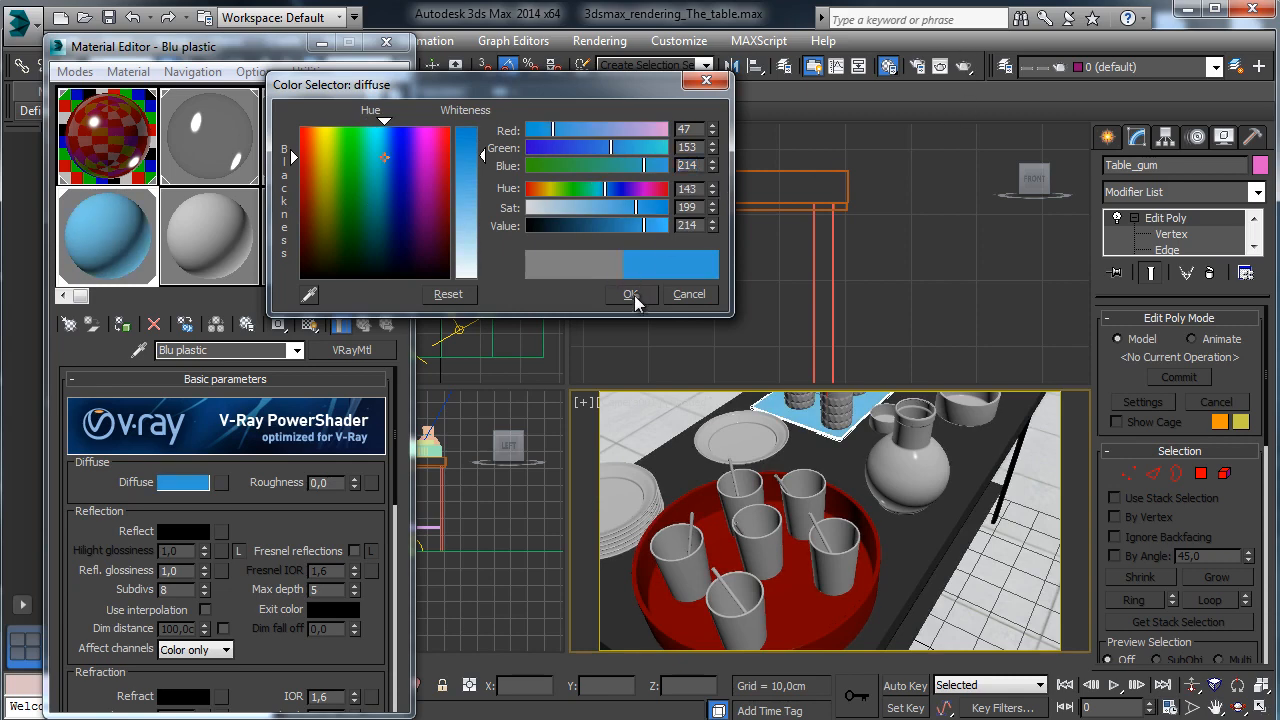
left_click(631, 294)
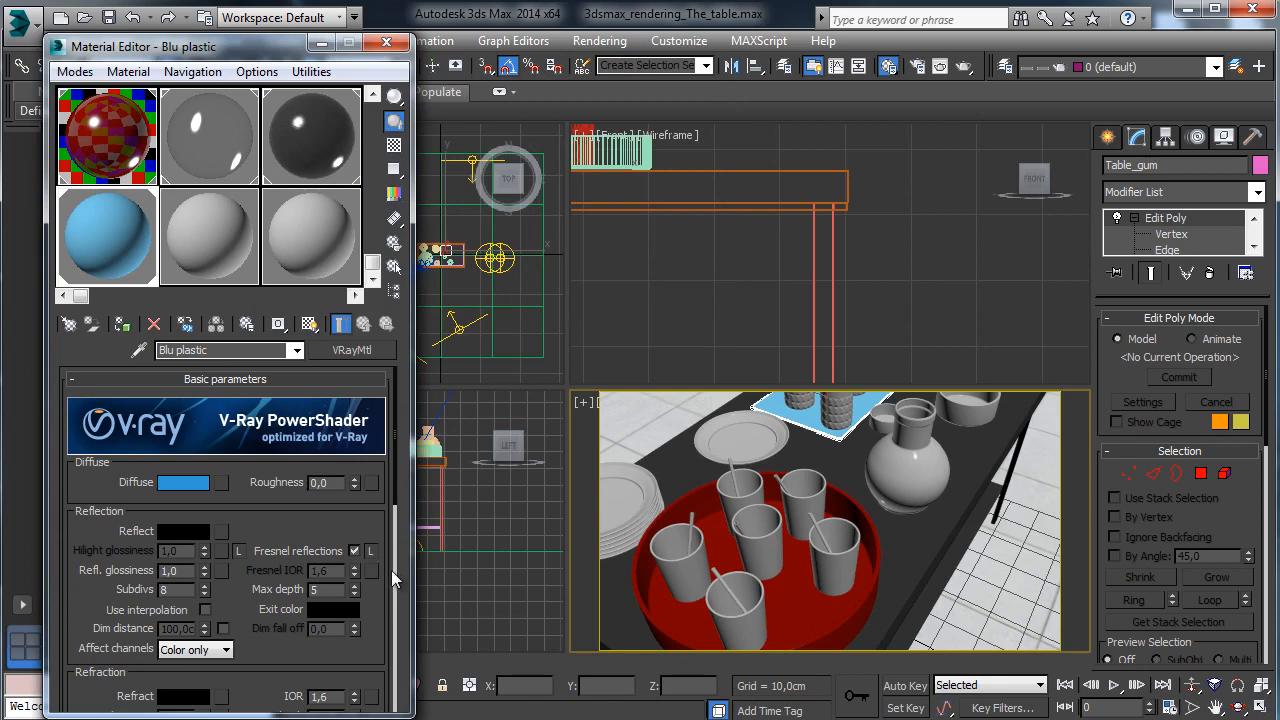
Enable Fresnel reflections for Blu plastic, set its reflection color to RGB 95, 95, 95 and show the checkered sample background
left_click(354, 551)
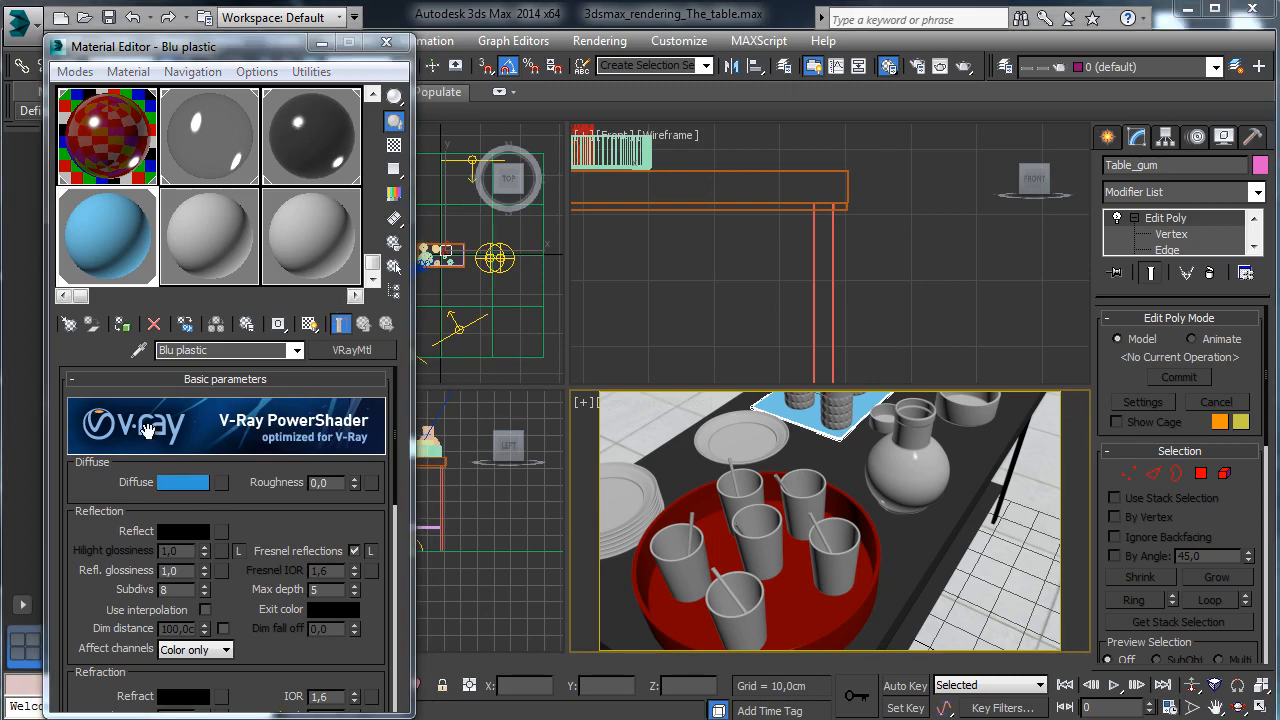
left_click(184, 531)
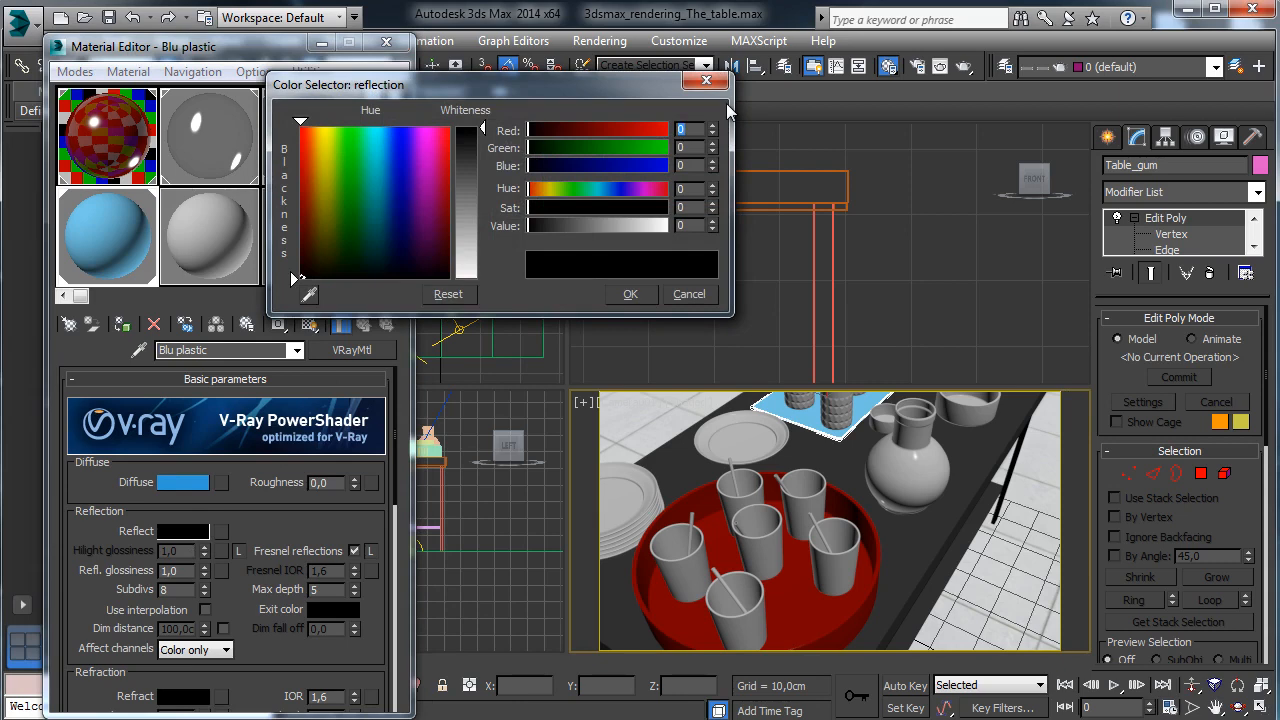
type("90")
type("5")
key("Tab")
type("95")
key("Tab")
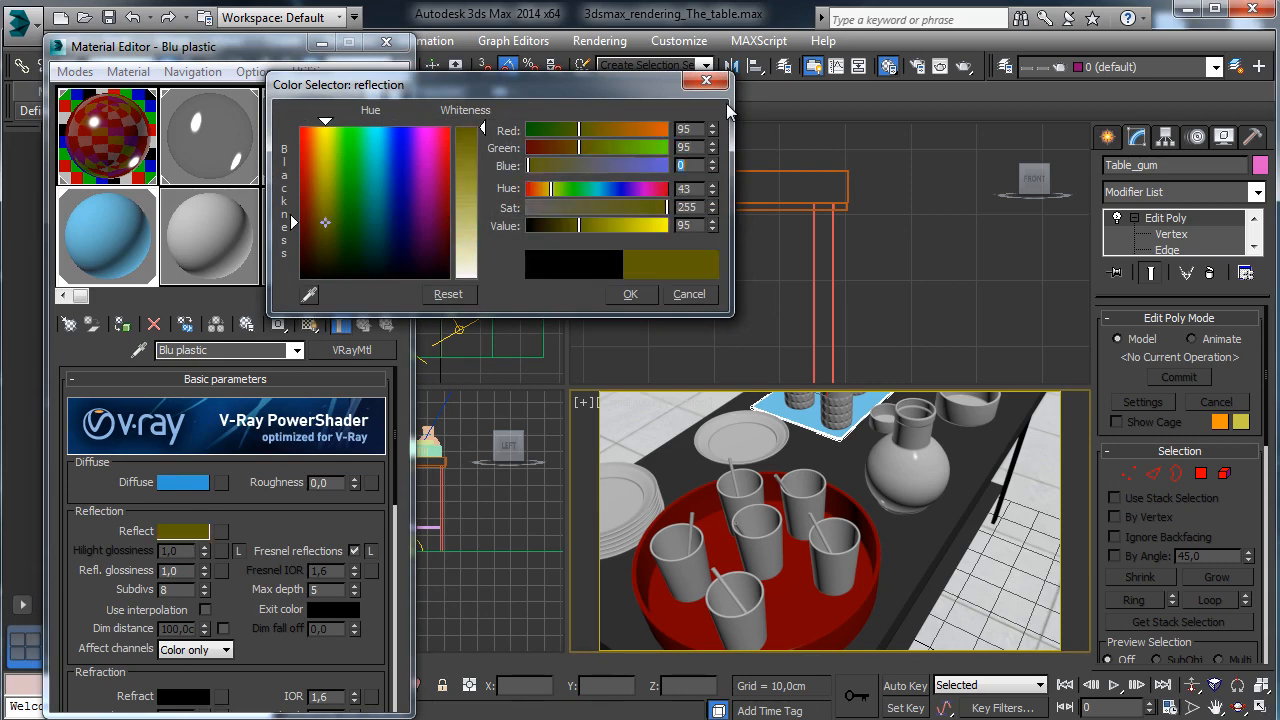
type("95")
key("Return")
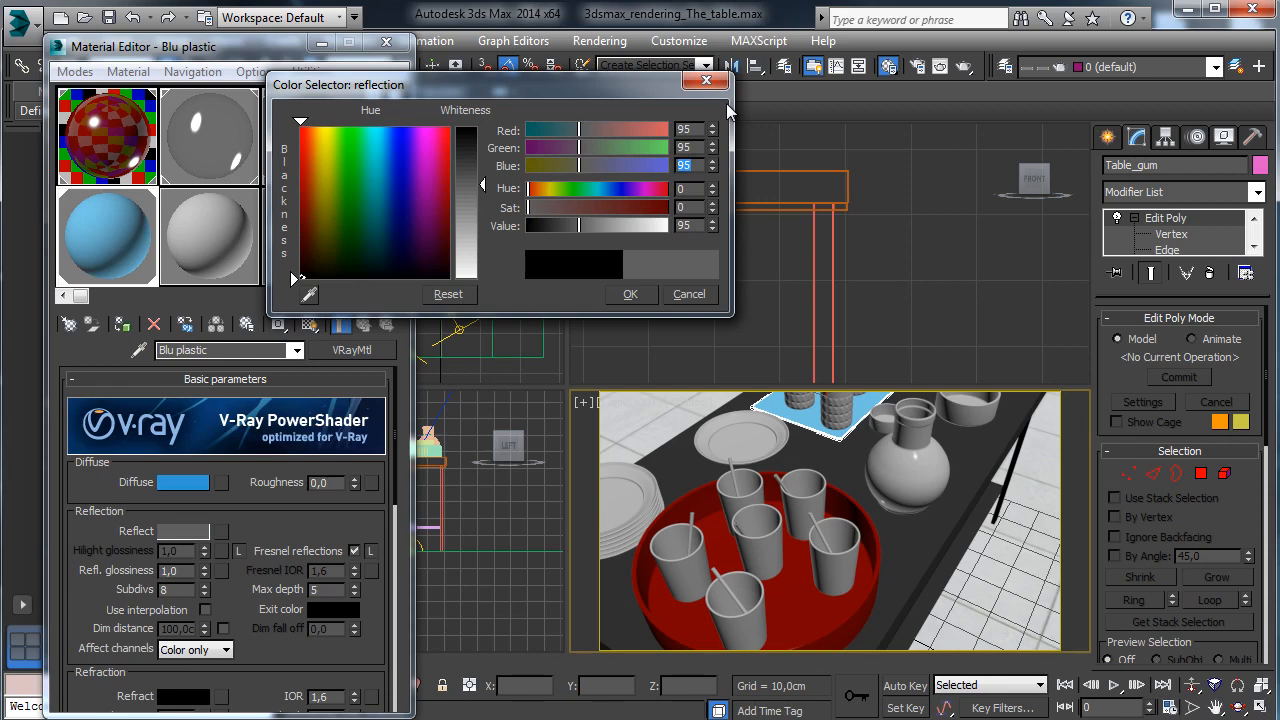
left_click(631, 295)
left_click(394, 145)
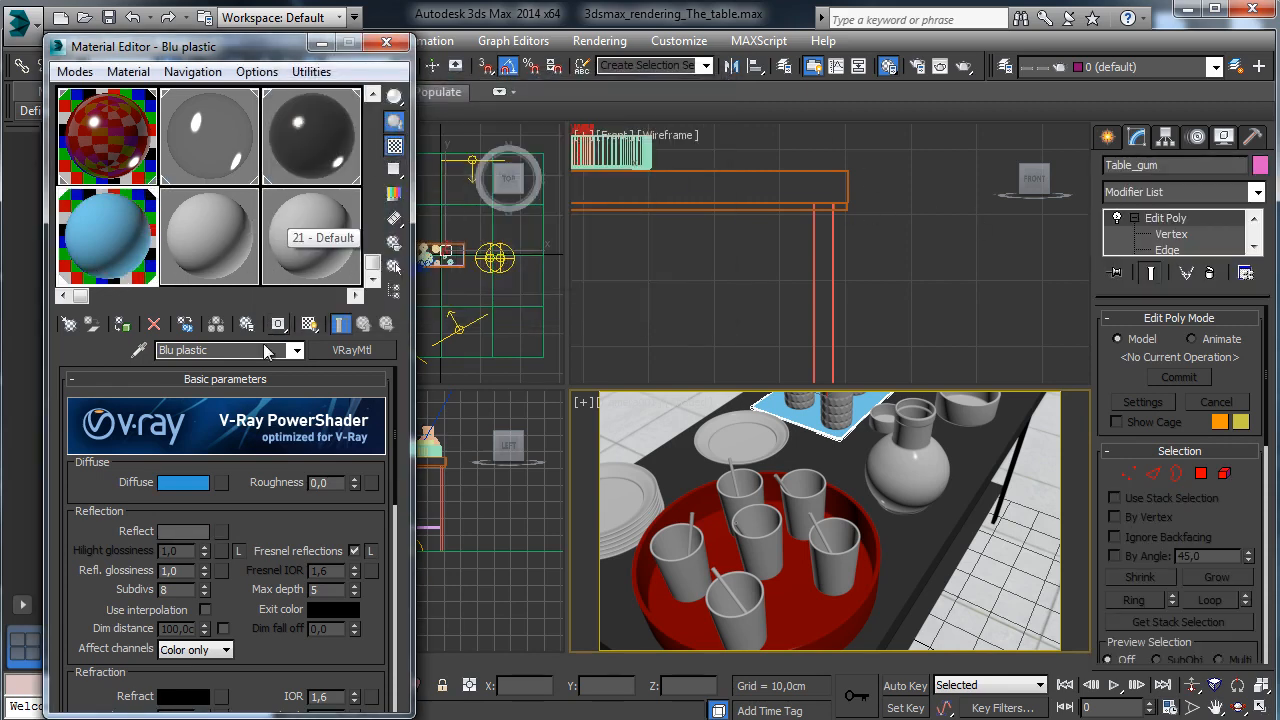
Set Blu plastic's reflection glossiness to 0,8, unlock its highlight glossiness and set that to 0,68
left_click(182, 571)
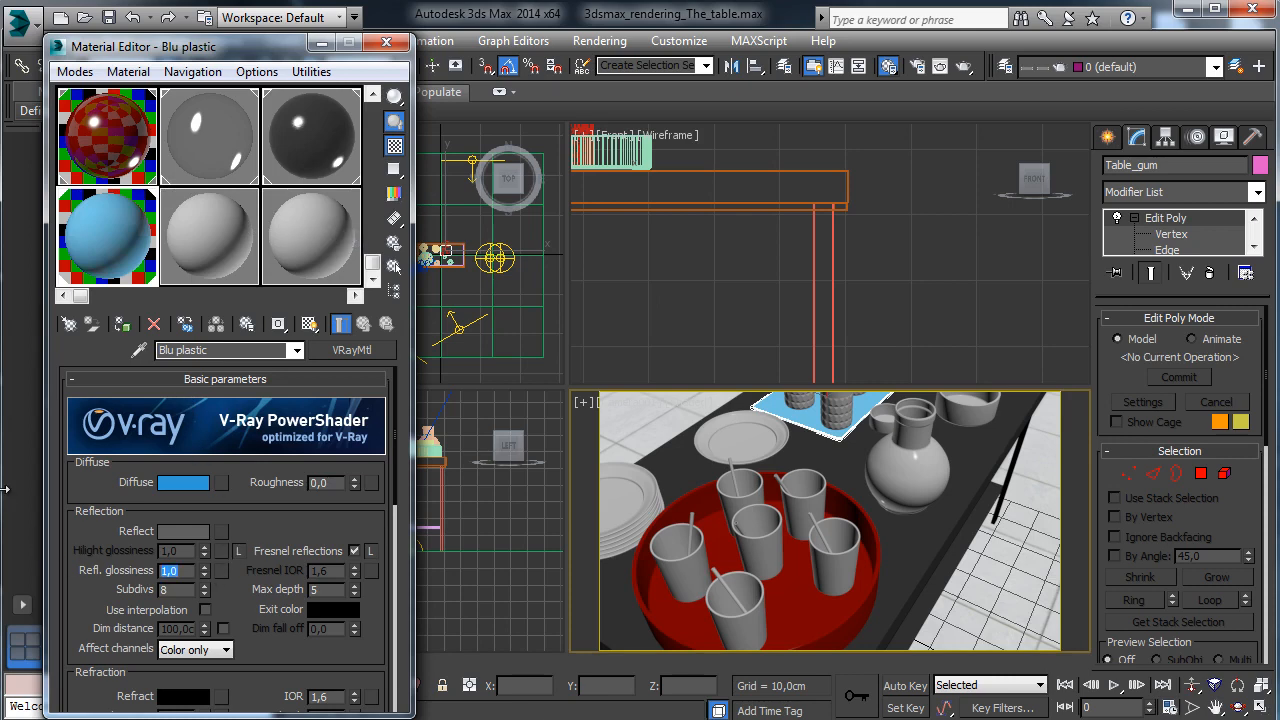
type("0,8")
key("Return")
left_click(238, 551)
left_click(177, 551)
type("0,68")
key("Return")
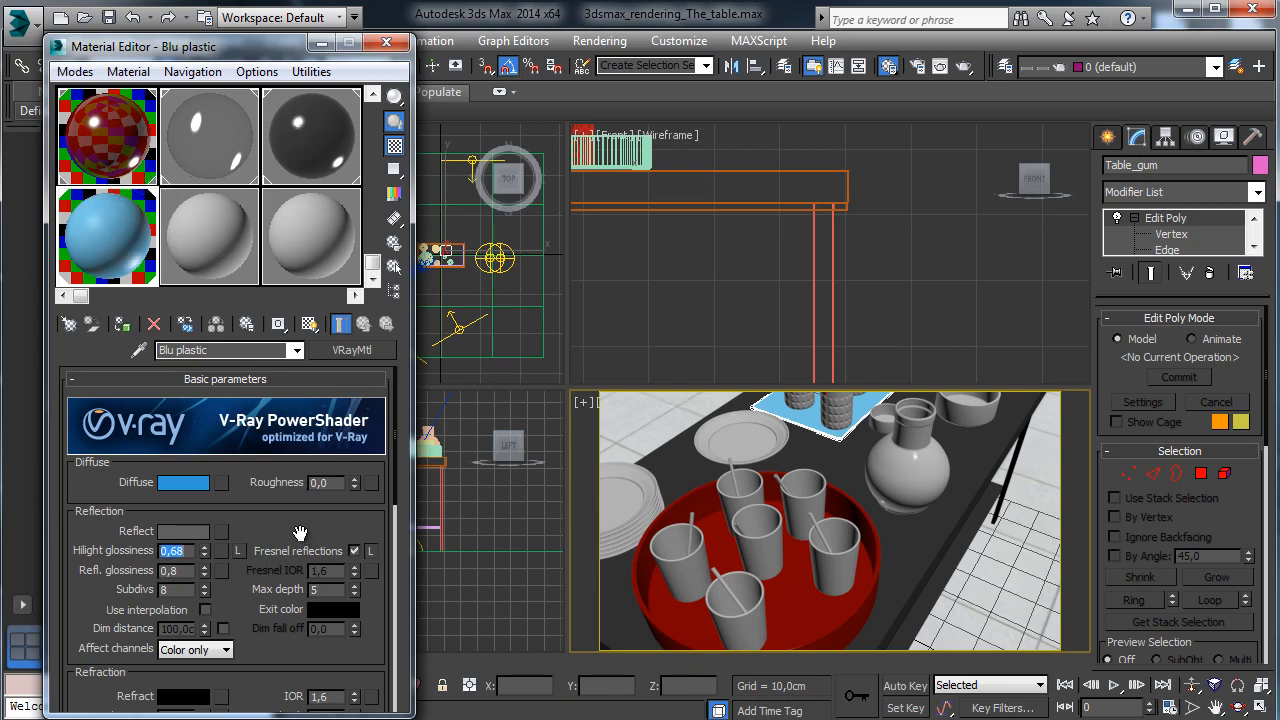
Render a region around the blue mat and the textured vessels to check the material, and save the scene
scroll(300, 533, "down", 5)
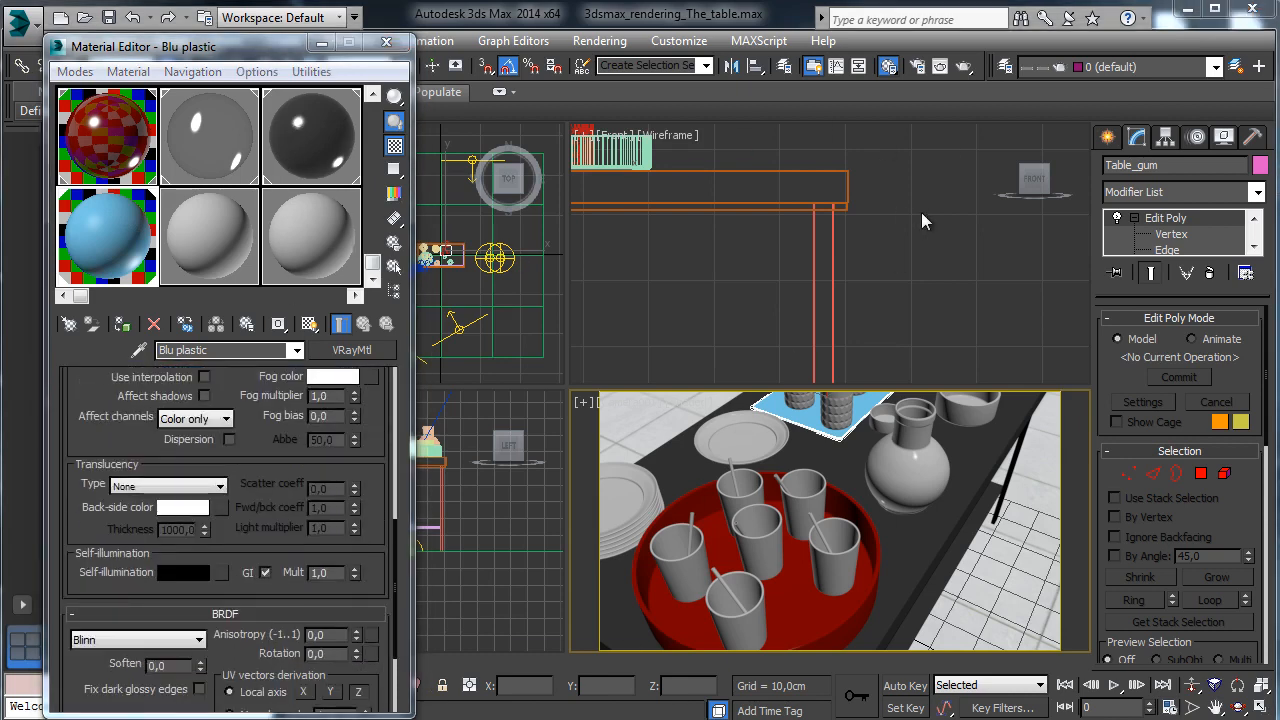
key("shift+q")
left_click_drag(725, 93, 955, 176)
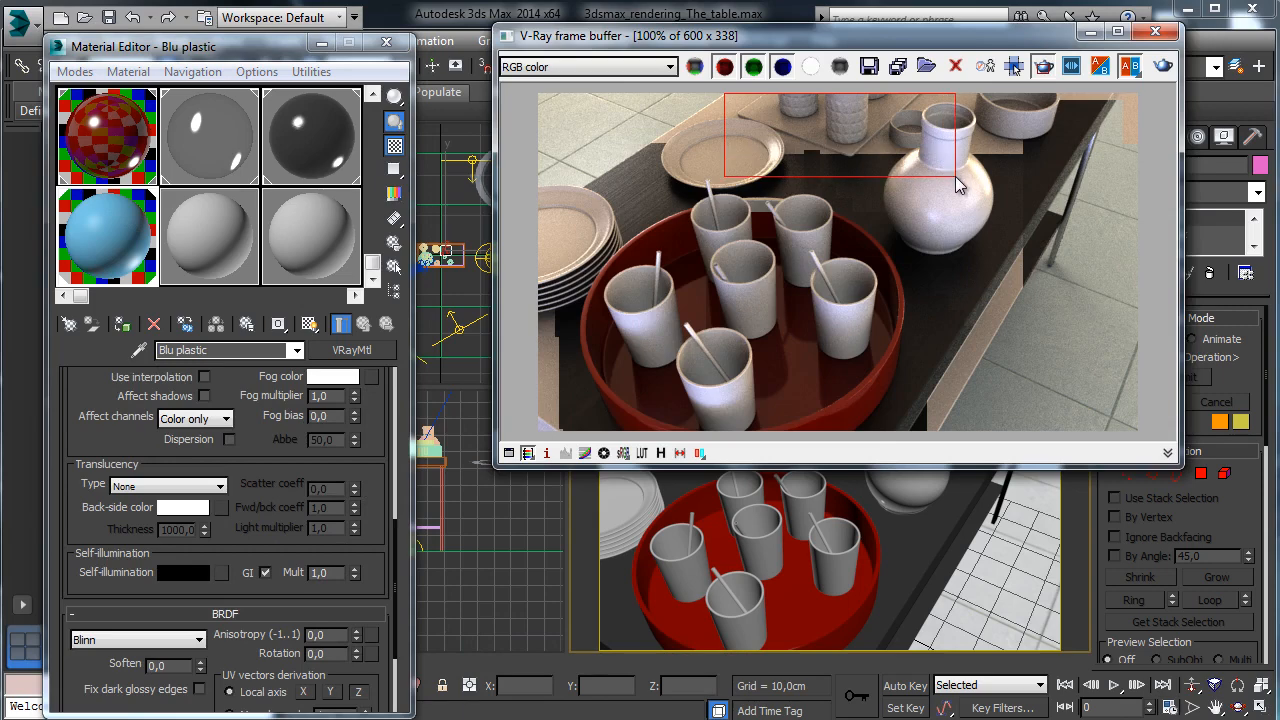
left_click(1163, 66)
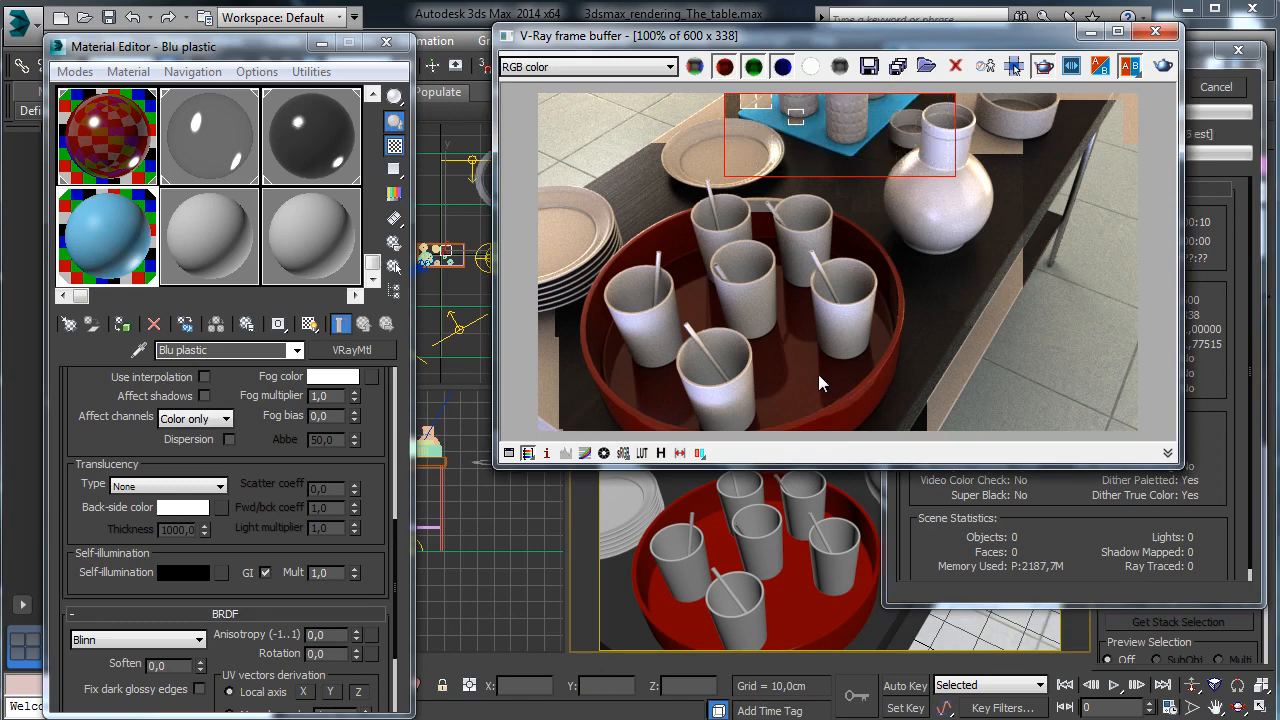
left_click(1090, 31)
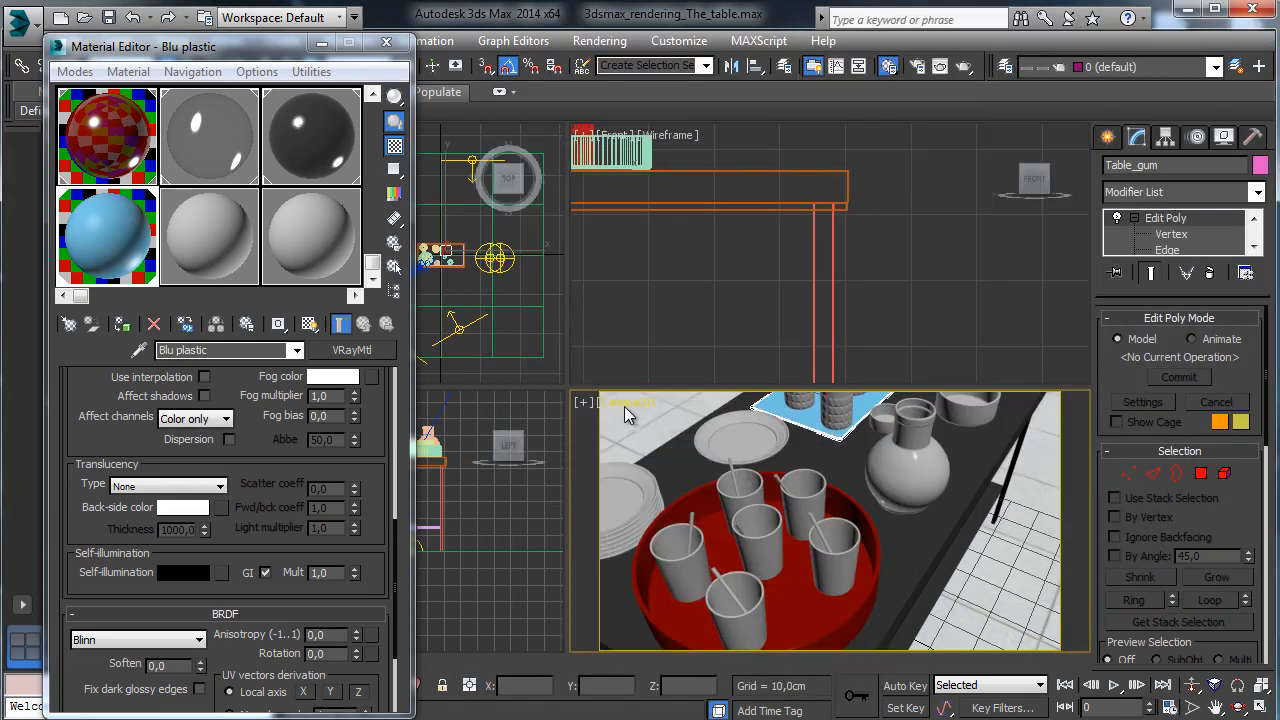
left_click(386, 46)
key("ctrl+s")
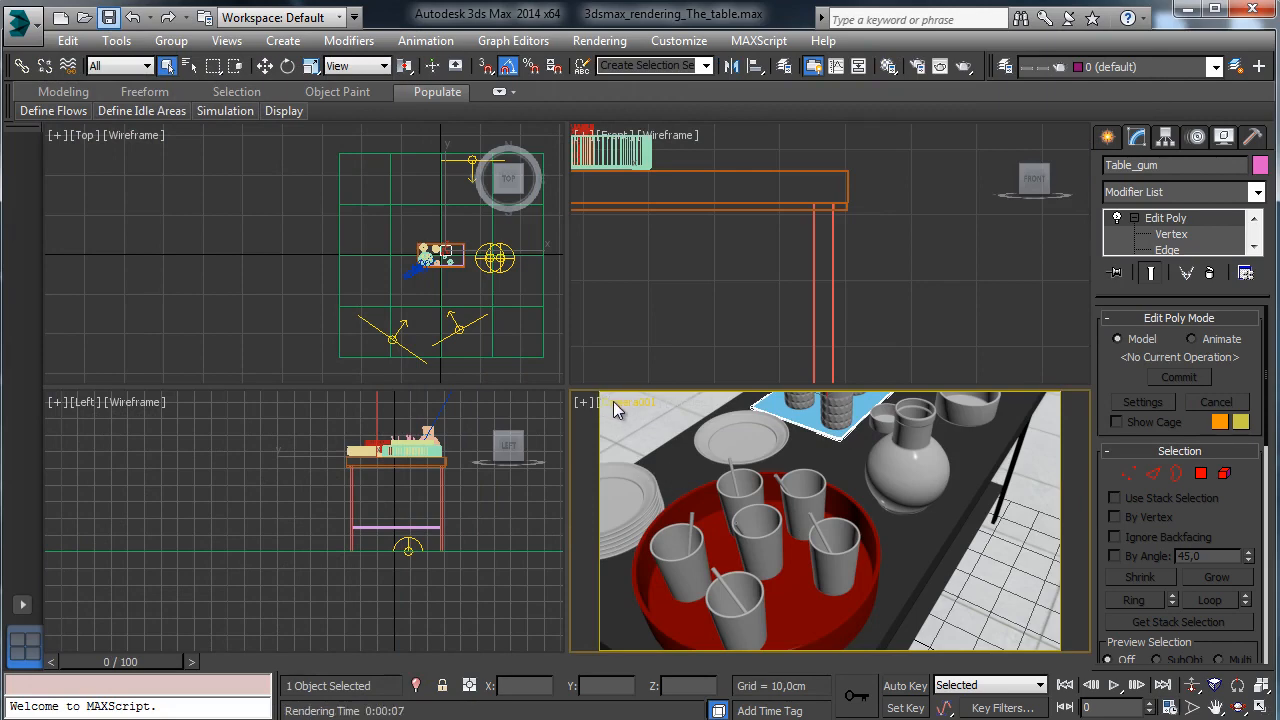
Change the camera view to Perspective and isolate the Table_gum mat, viewing it from a lower angle
left_click(614, 401)
left_click(665, 474)
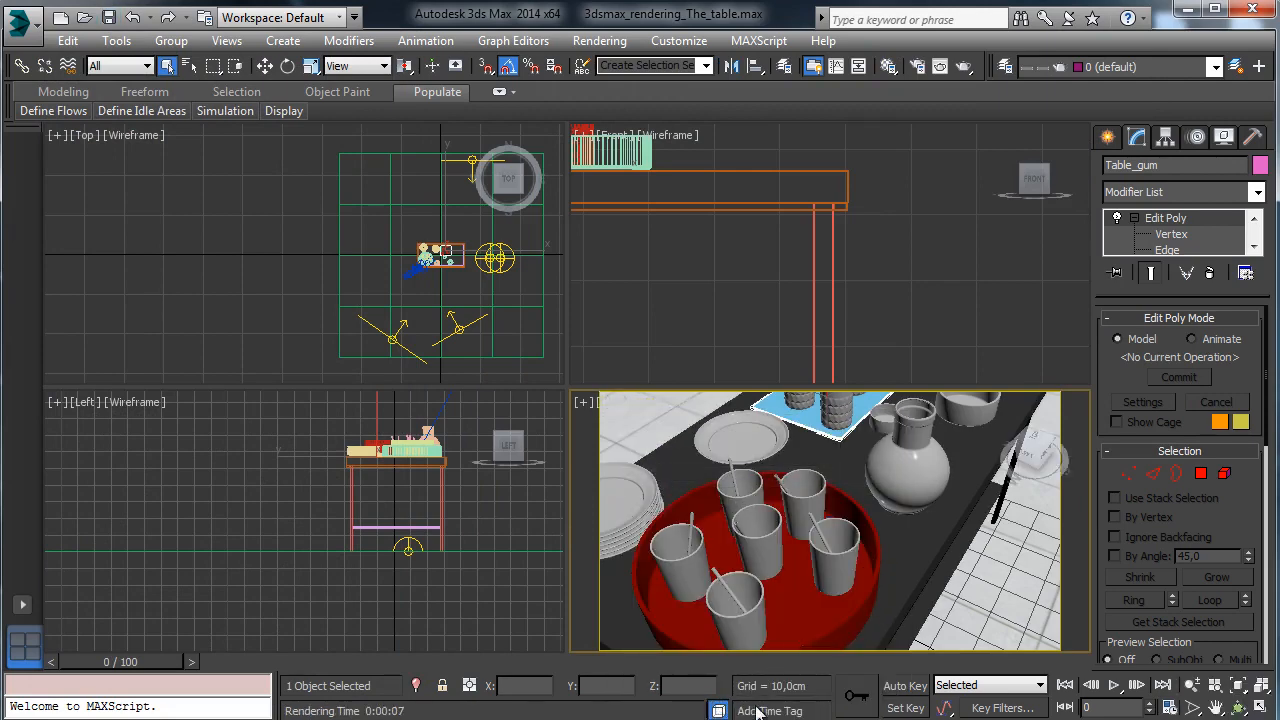
left_click(416, 685)
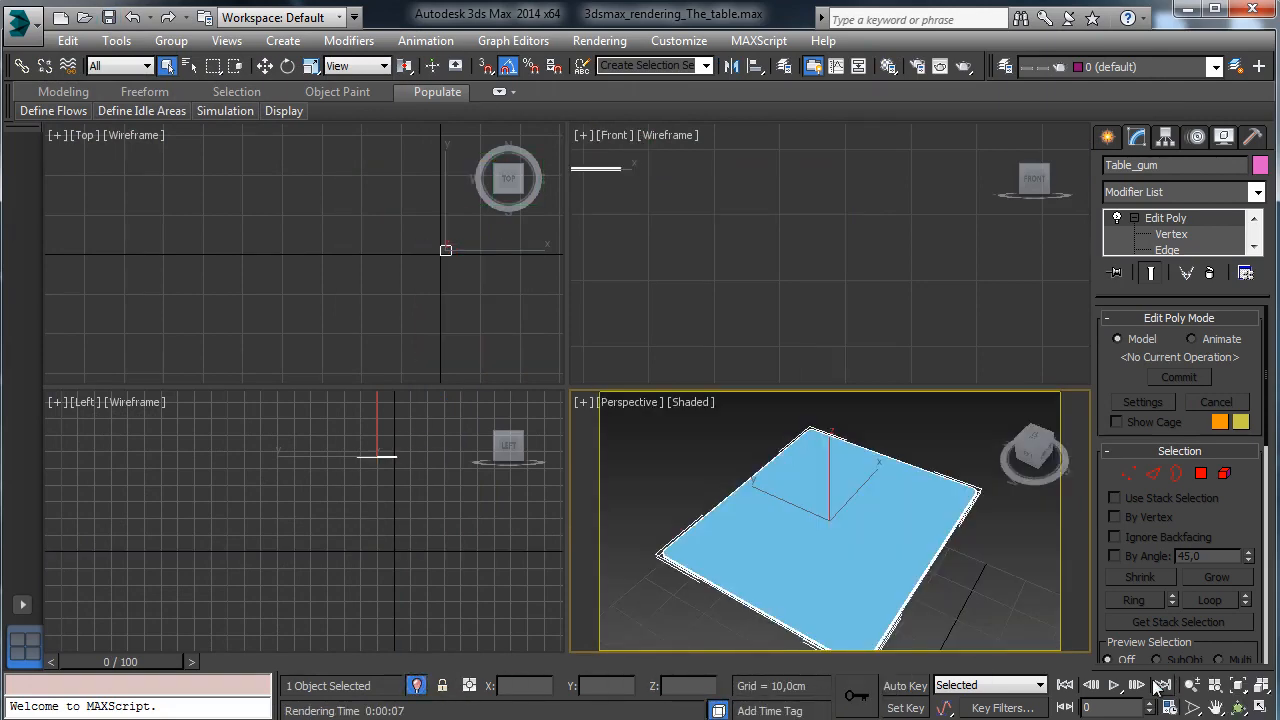
left_click(1237, 707)
left_click_drag(766, 546, 757, 514)
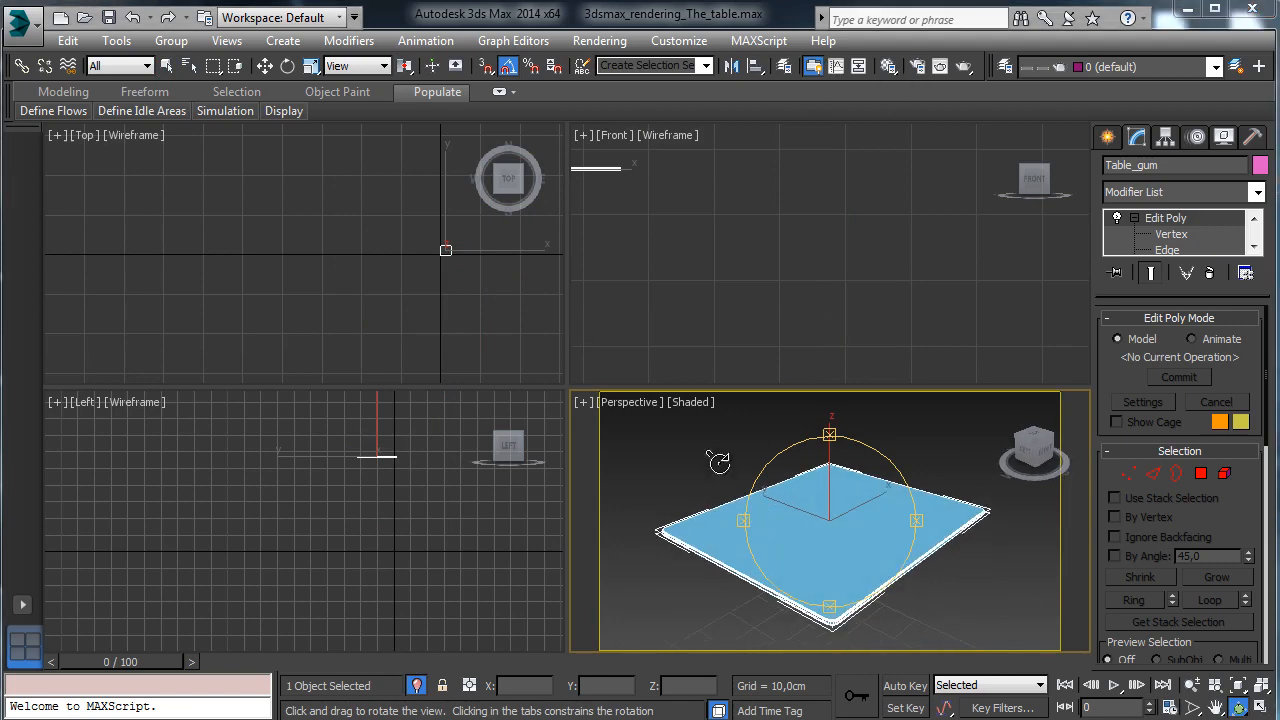
Render a large central region covering the isolated mat to inspect its surface
key("shift+q")
left_click_drag(606, 151, 1019, 416)
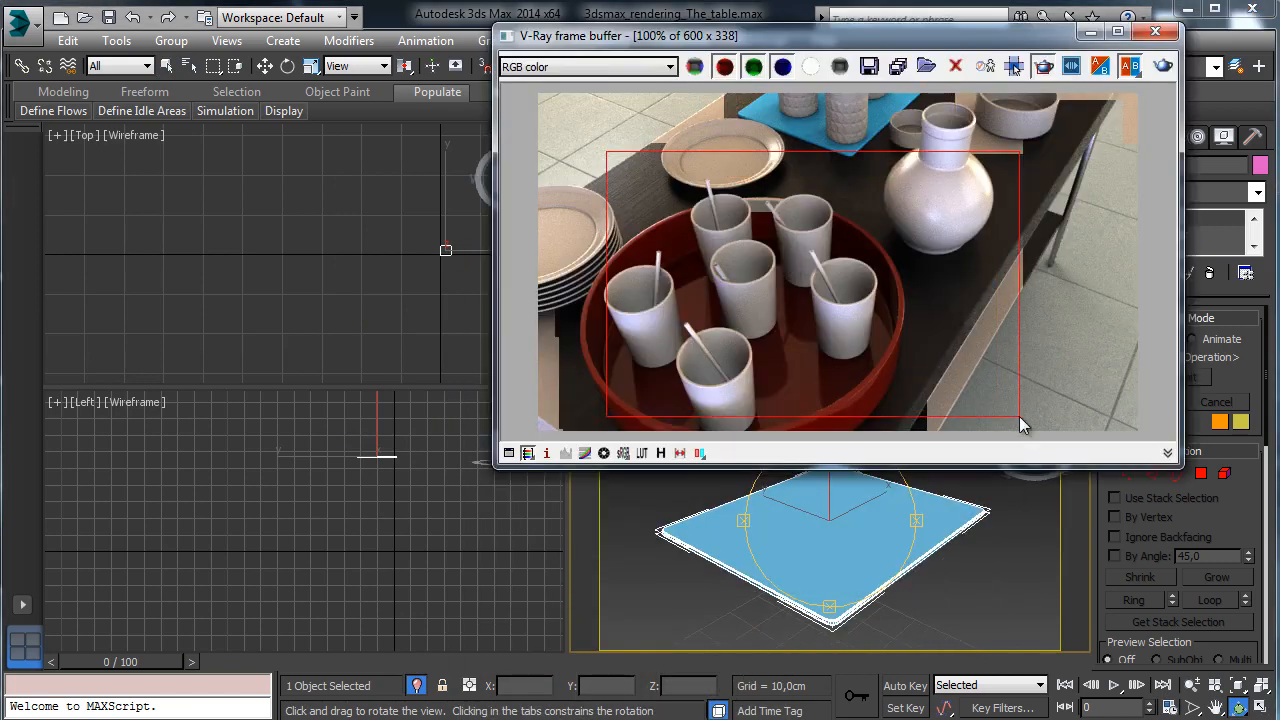
left_click(1163, 66)
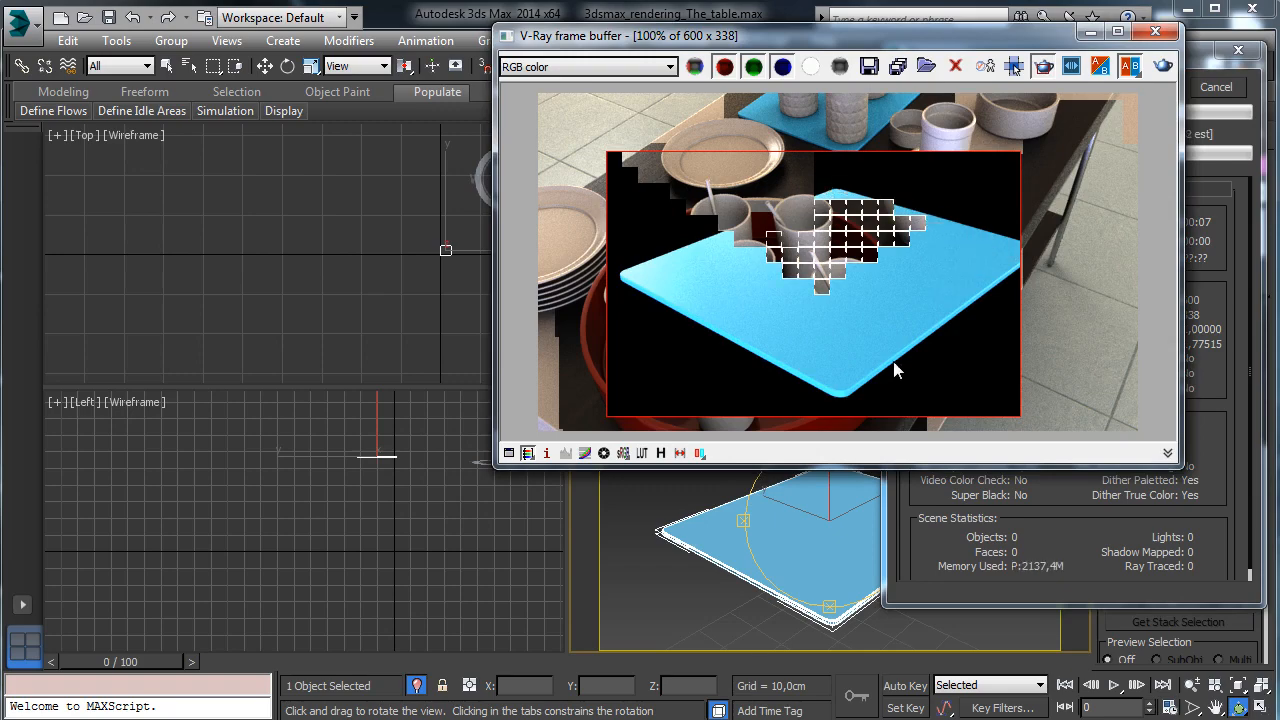
left_click(1091, 31)
Add a Cellular map to the Bump slot of the Blu plastic material
left_click(886, 67)
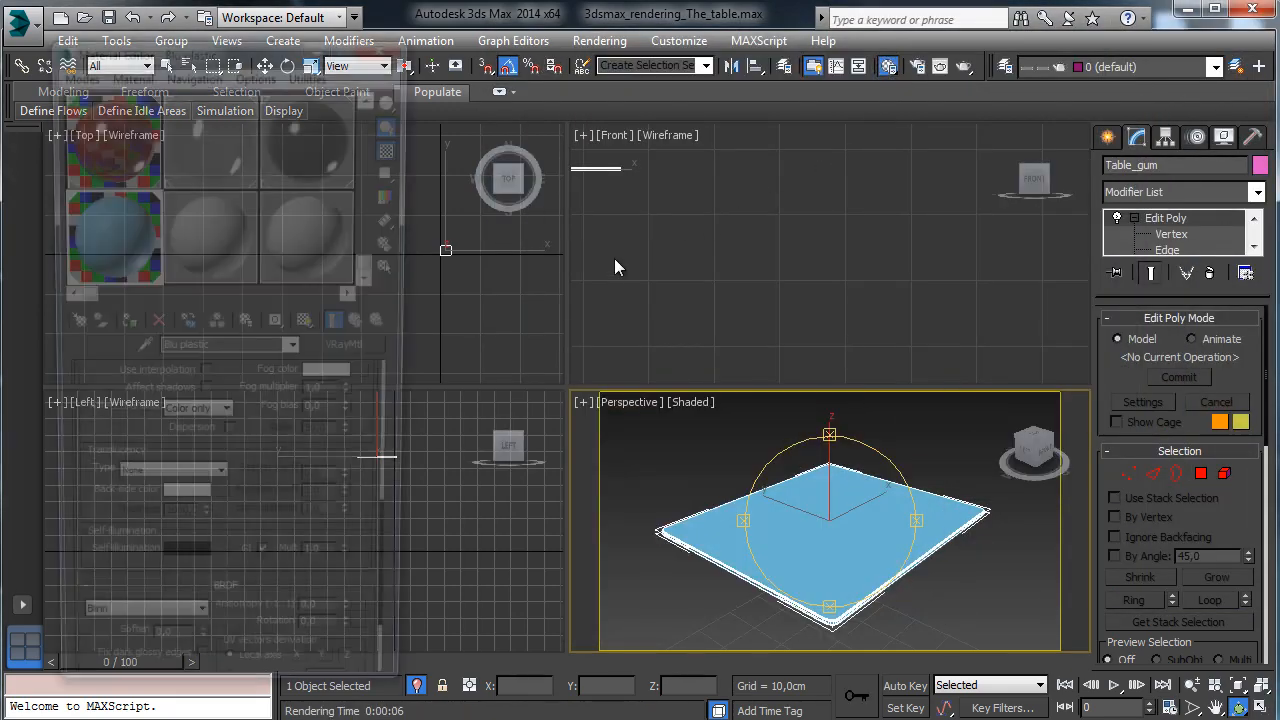
scroll(290, 488, "down", 3)
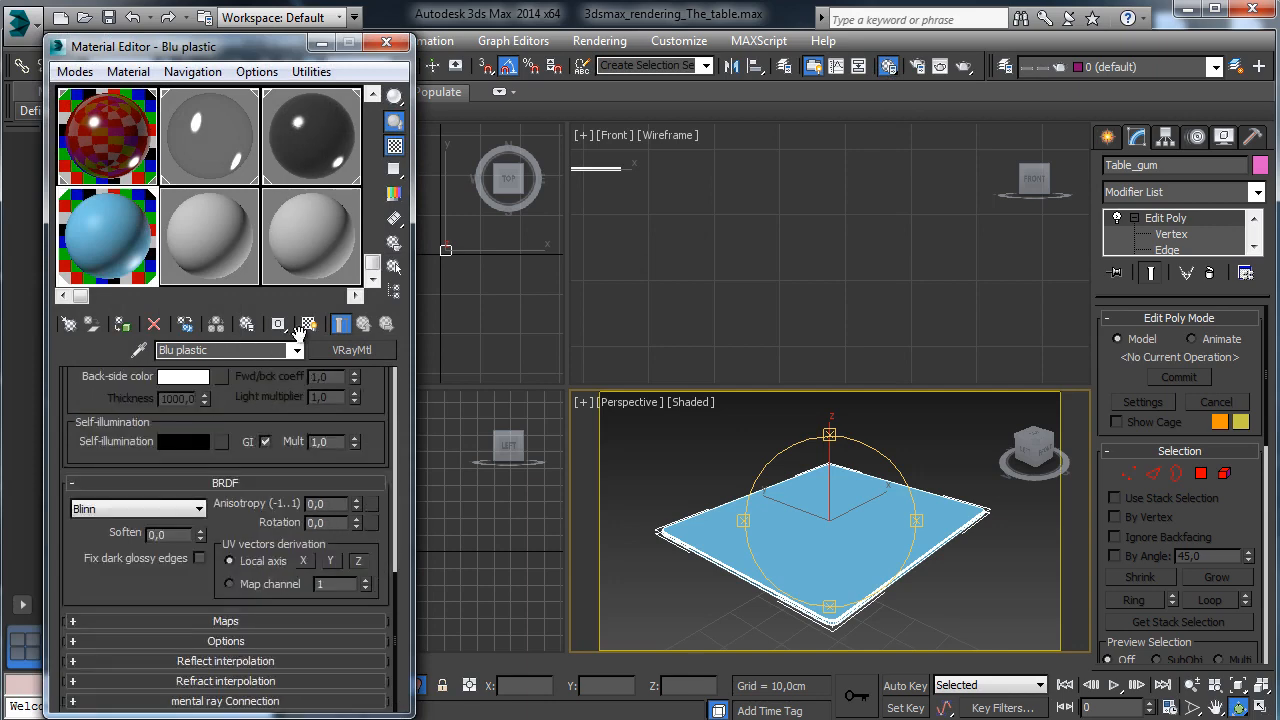
left_click(240, 615)
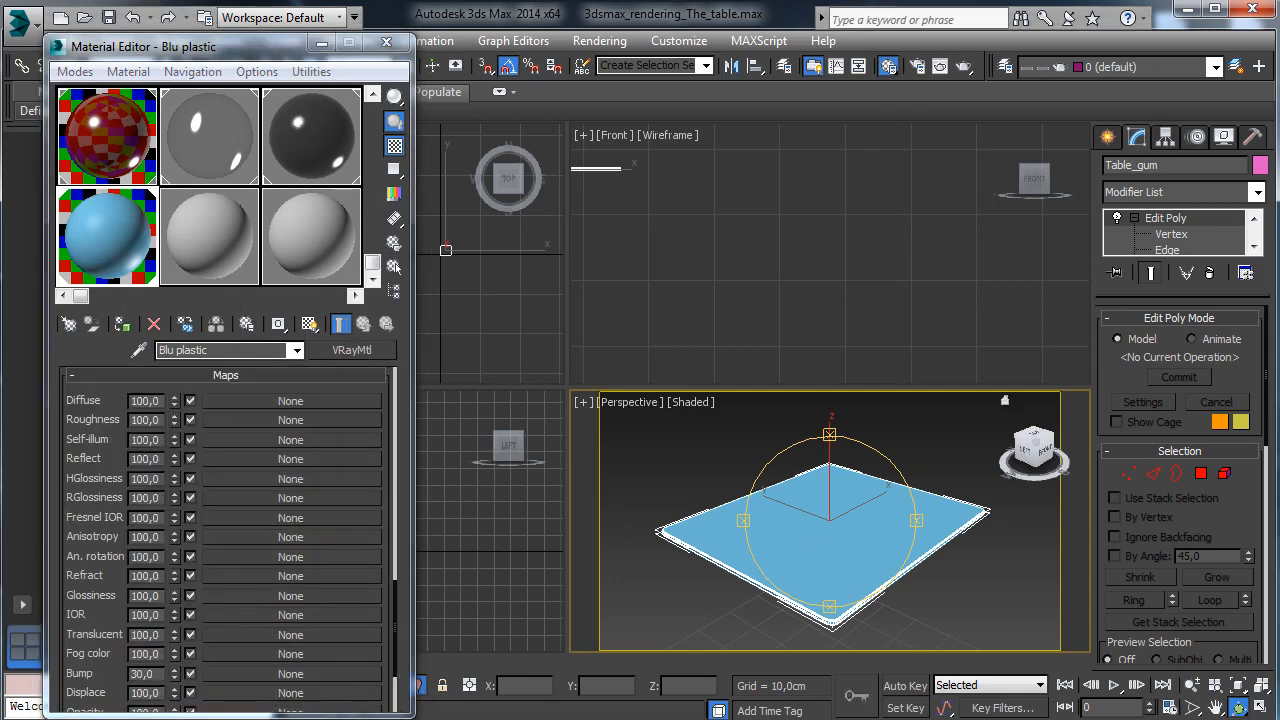
left_click(224, 671)
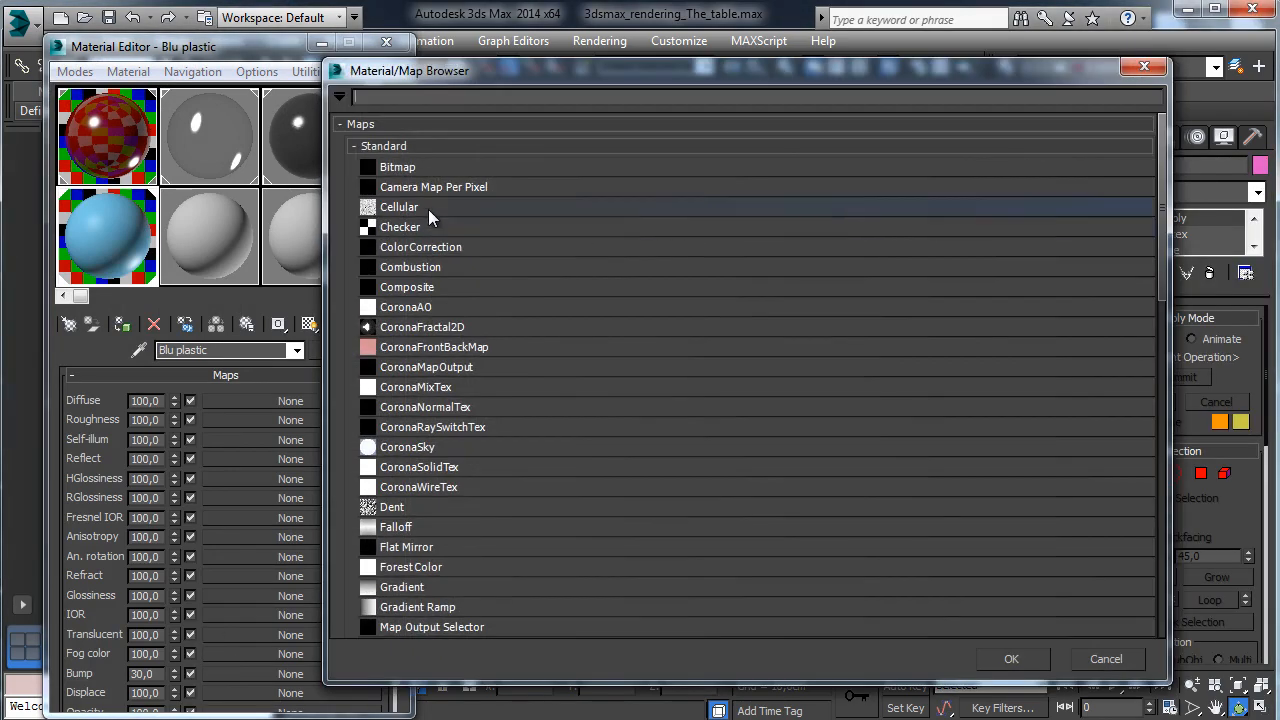
double_click(428, 207)
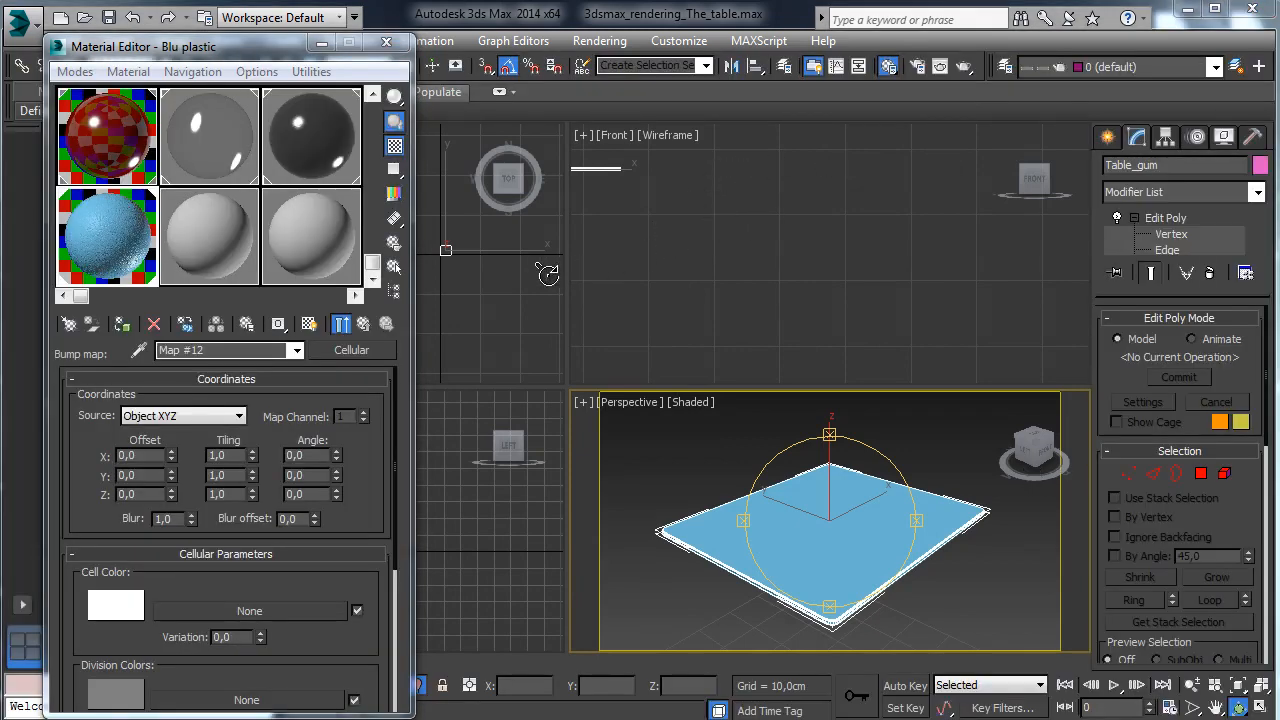
Set the Cellular bump map's cell size to 0,025 and return to the Blu plastic material
scroll(214, 506, "down", 5)
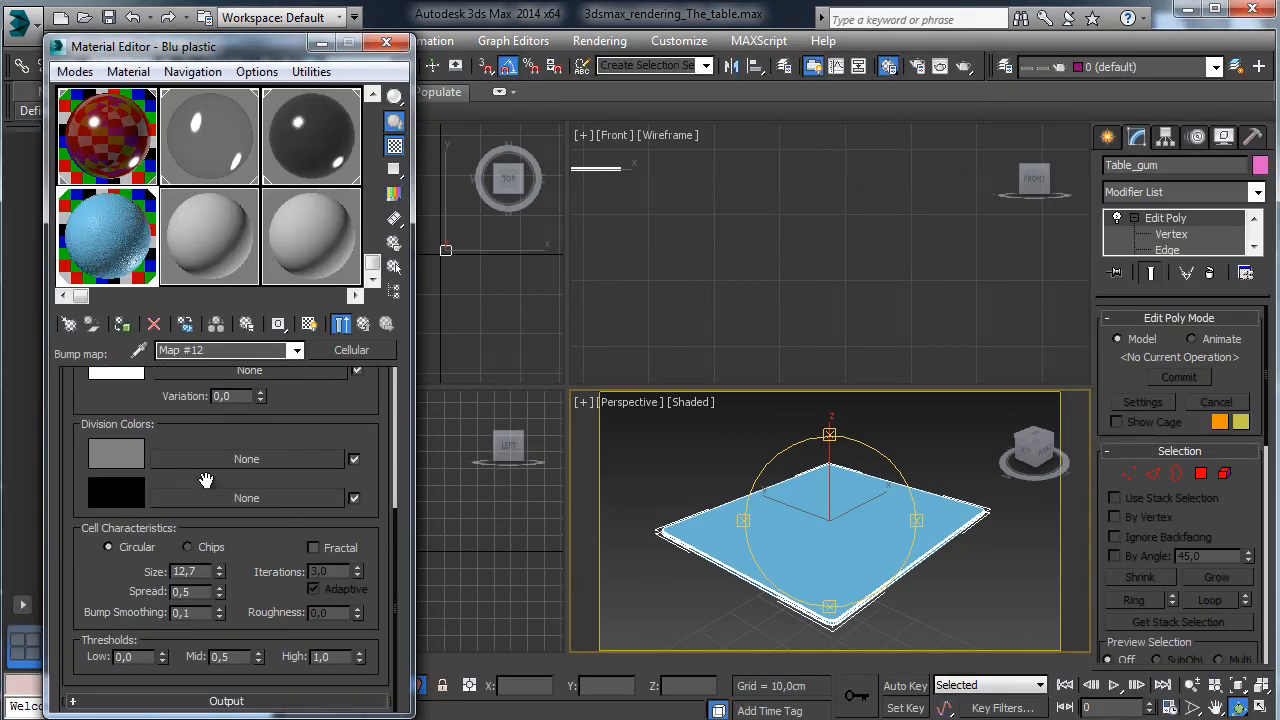
double_click(190, 571)
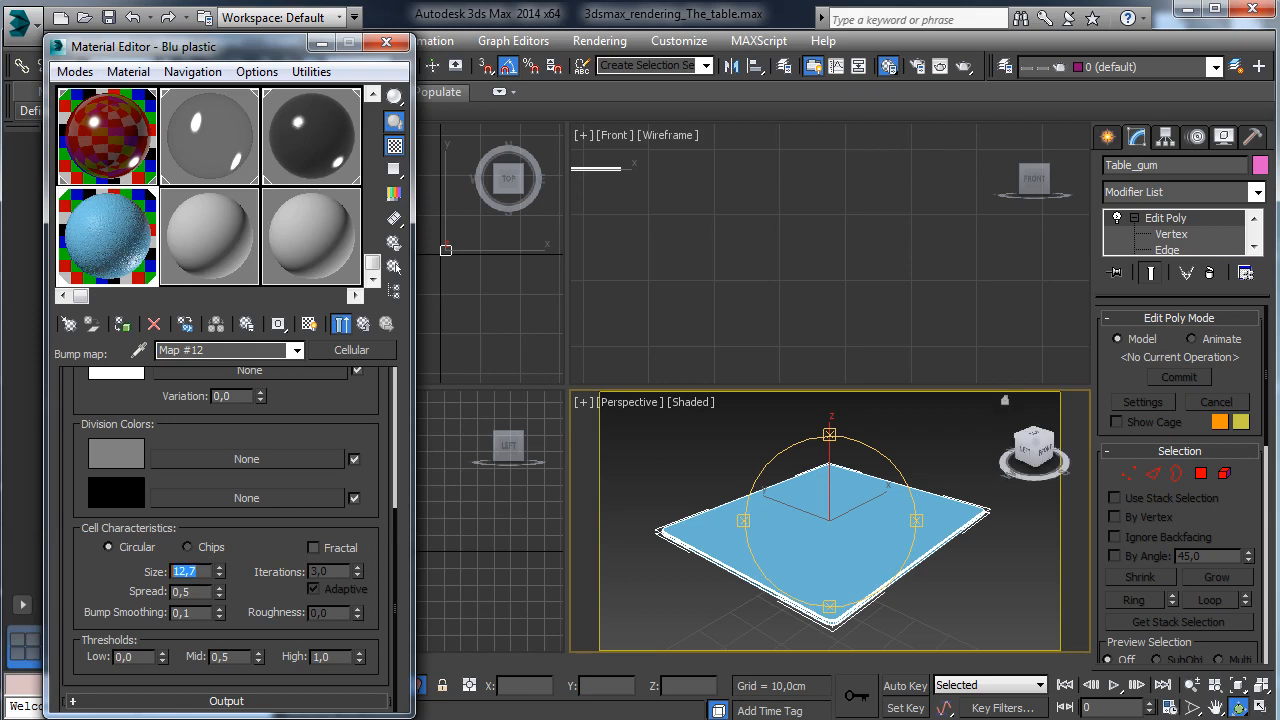
type("0,025")
key("Return")
left_click(362, 322)
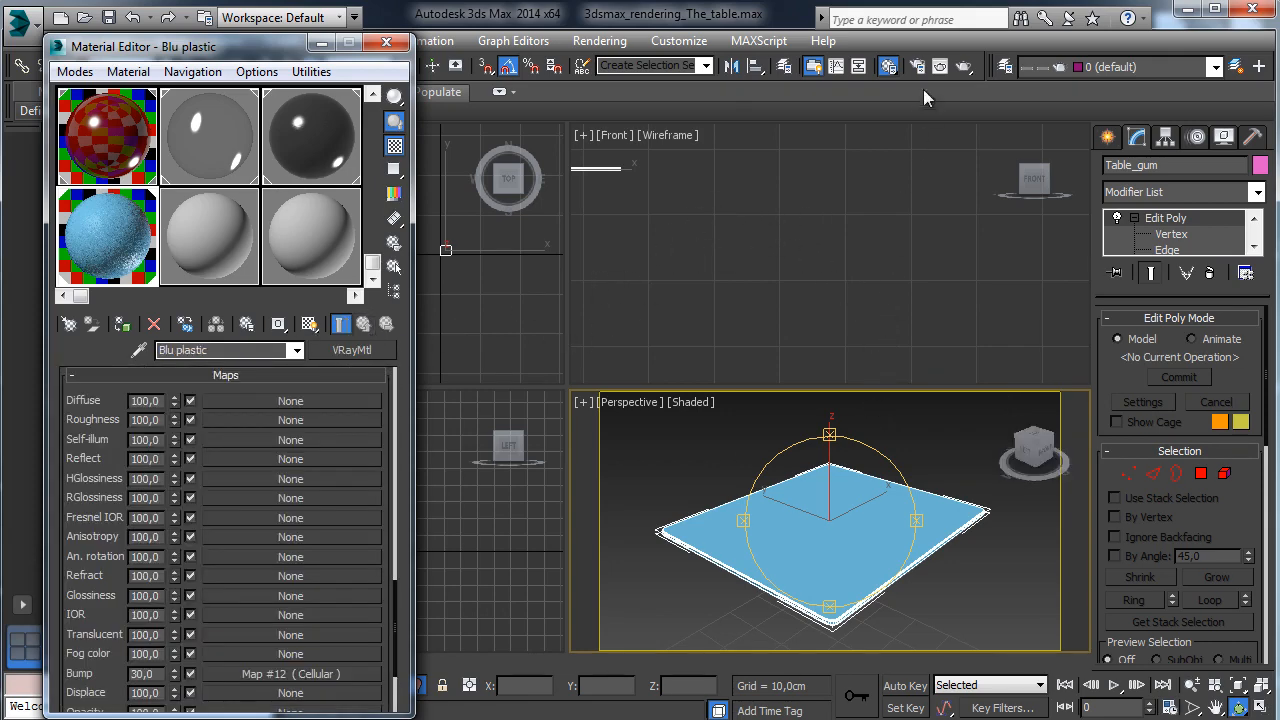
Render the isolated mat with its cellular bump and set Blu plastic's bump amount to 10
left_click(964, 67)
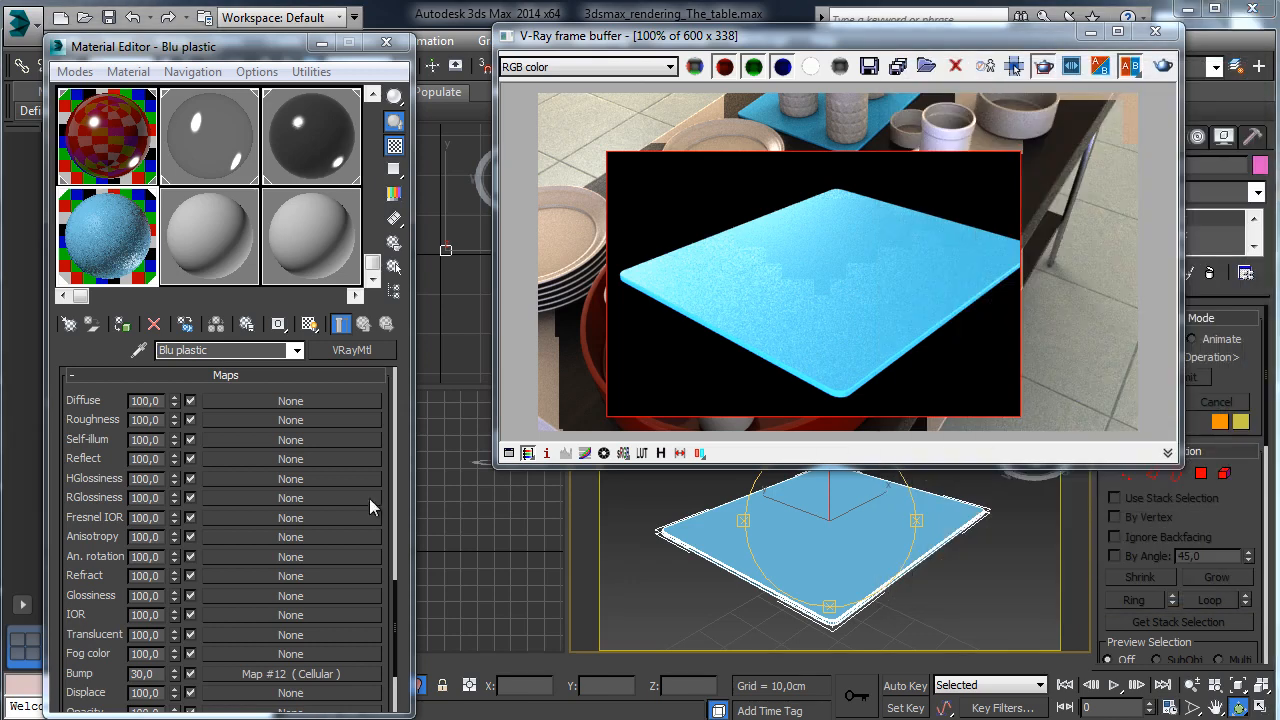
double_click(140, 674)
type("10")
key("Return")
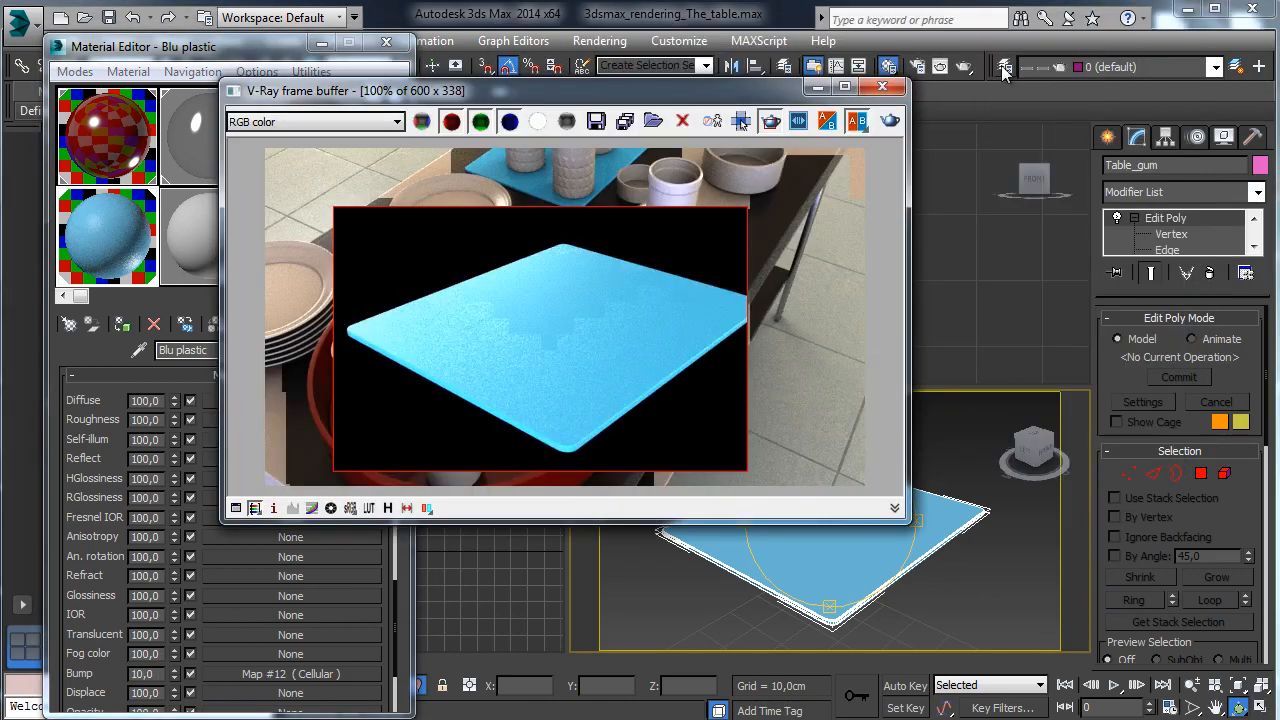
Set the V-Ray antialiasing filter to VRayLanczosFilter with a size of 2,5
left_click(920, 68)
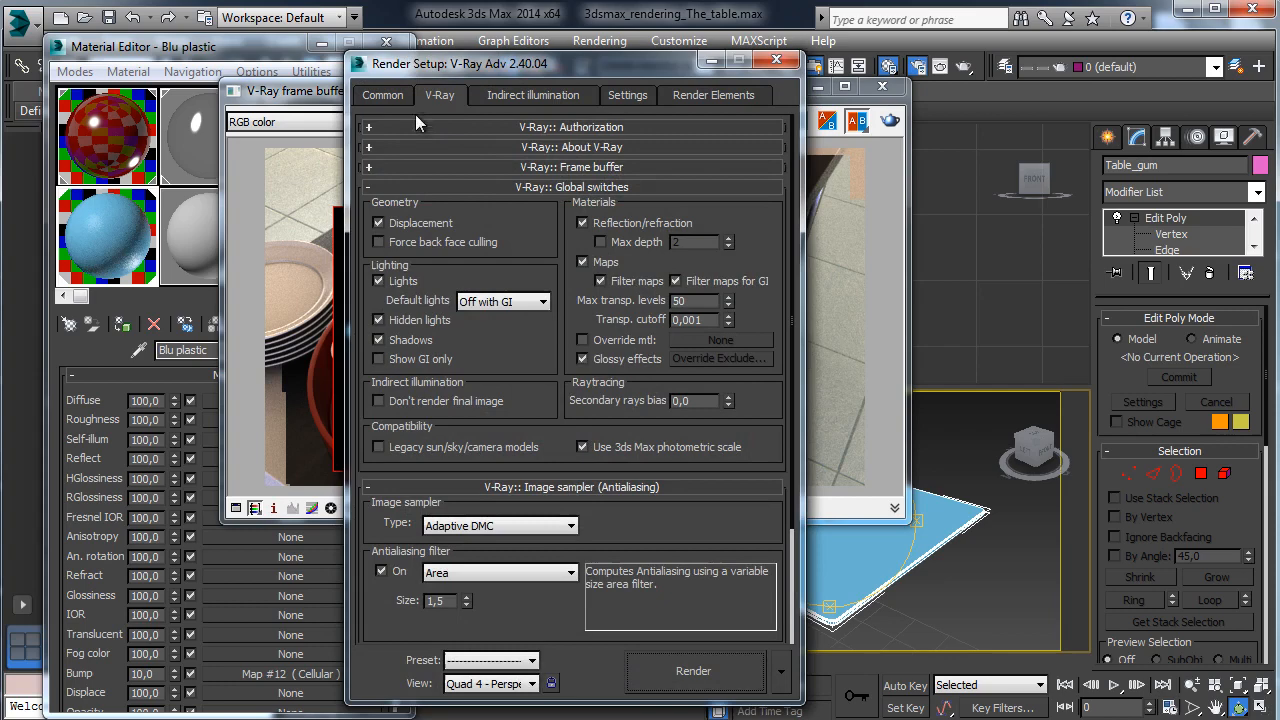
left_click(400, 98)
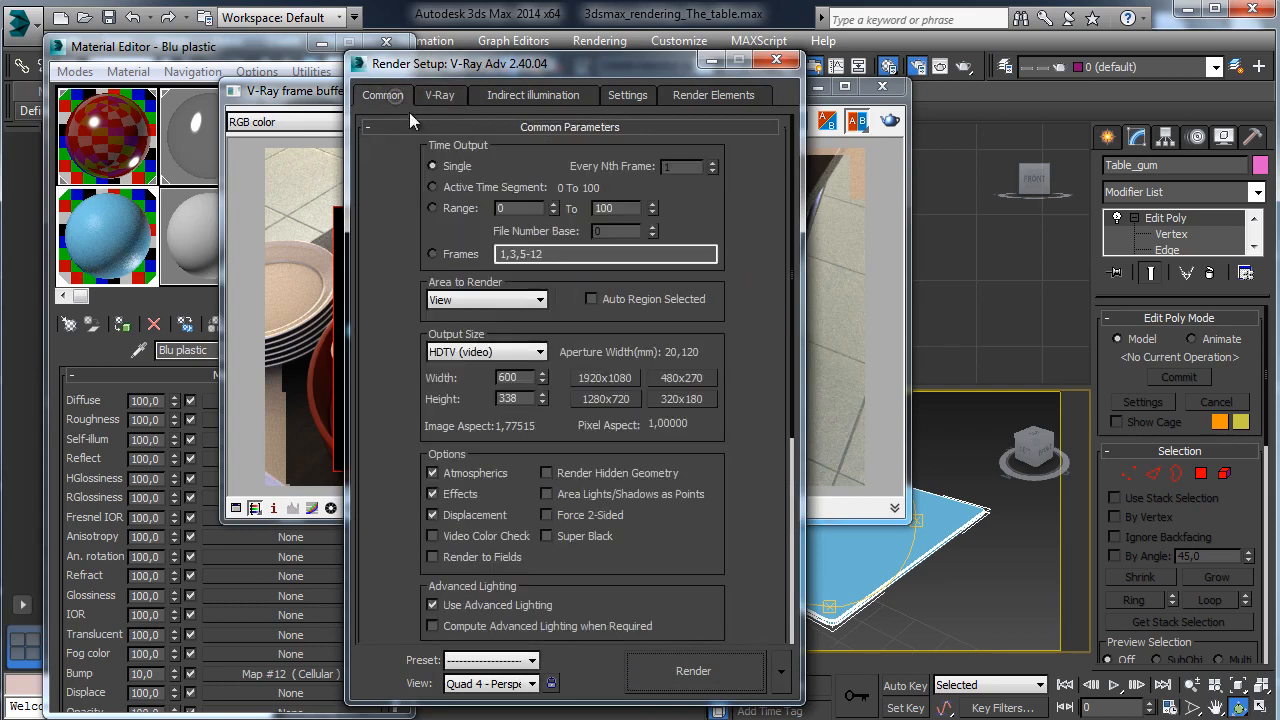
left_click(440, 95)
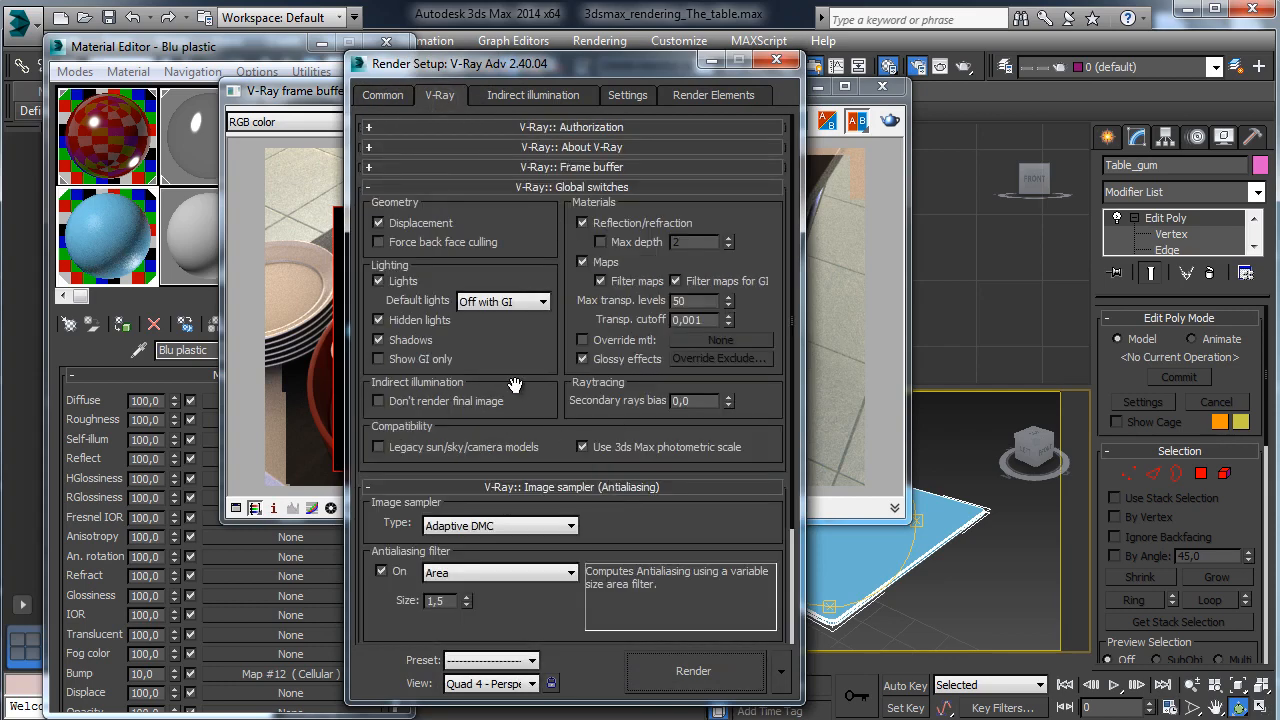
scroll(507, 351, "down", 3)
left_click(520, 428)
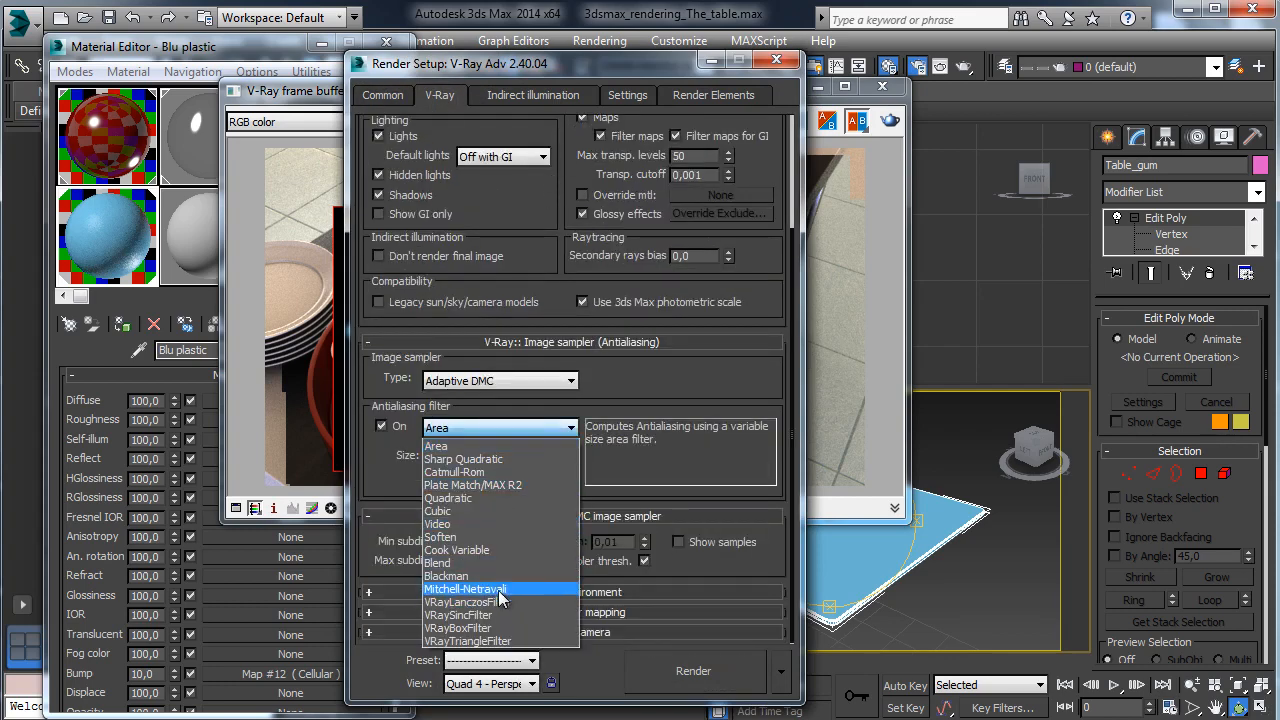
left_click(508, 601)
left_click(450, 456)
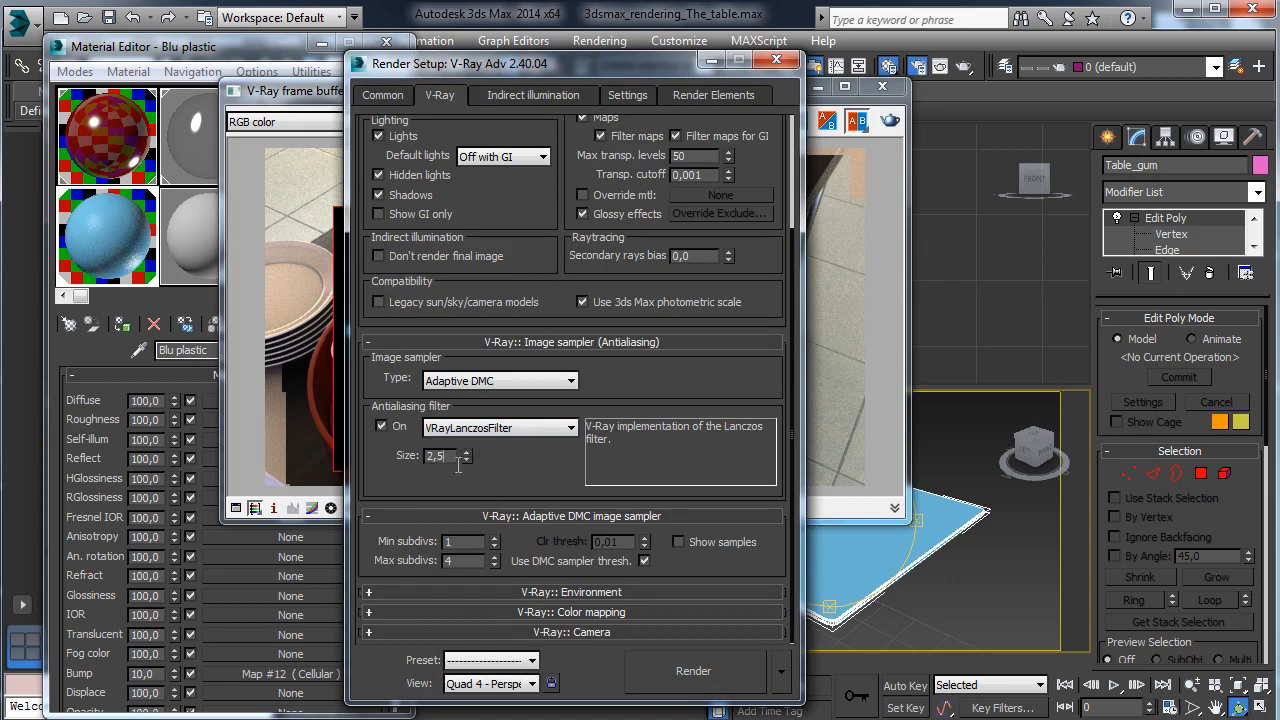
key("Return")
Set the Adaptive DMC image sampler to 2 min and 10 max subdivs and render the isolated mat
left_click(493, 538)
double_click(467, 561)
left_click(686, 665)
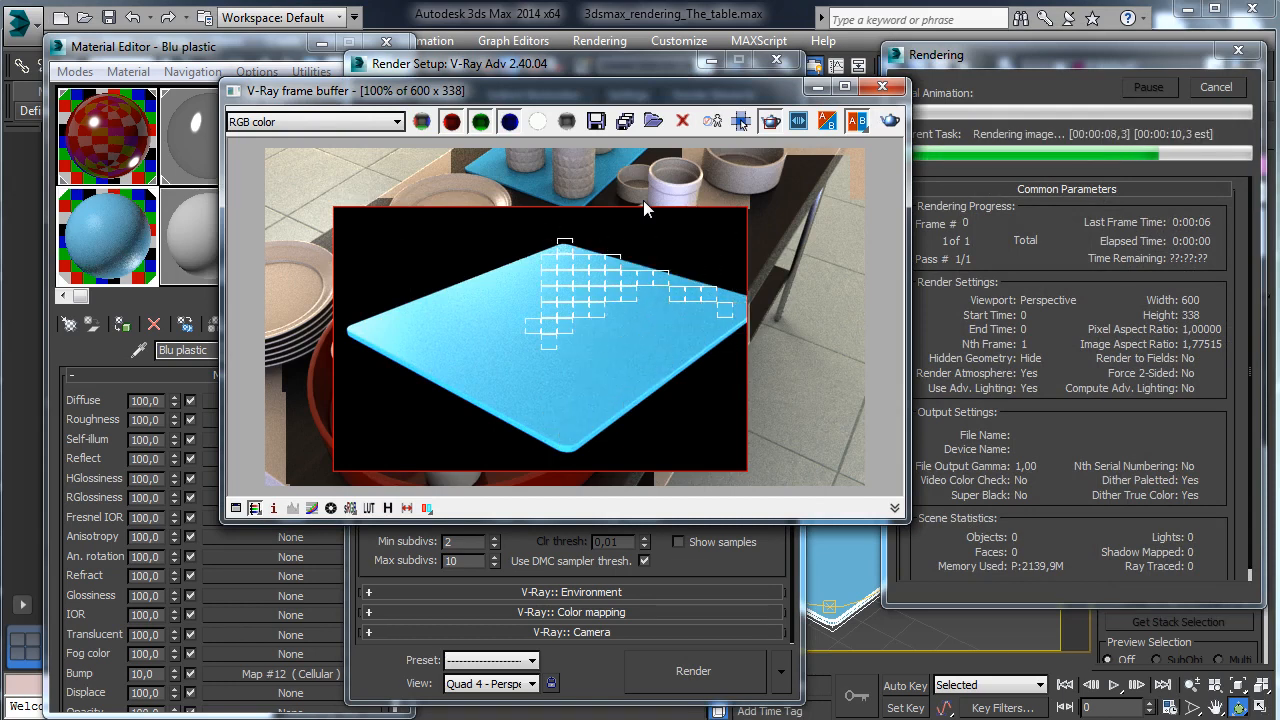
Lower the Adaptive DMC sampler's min subdivs to 1, reduce its max subdivs and close the render settings
left_click(817, 90)
left_click(493, 545)
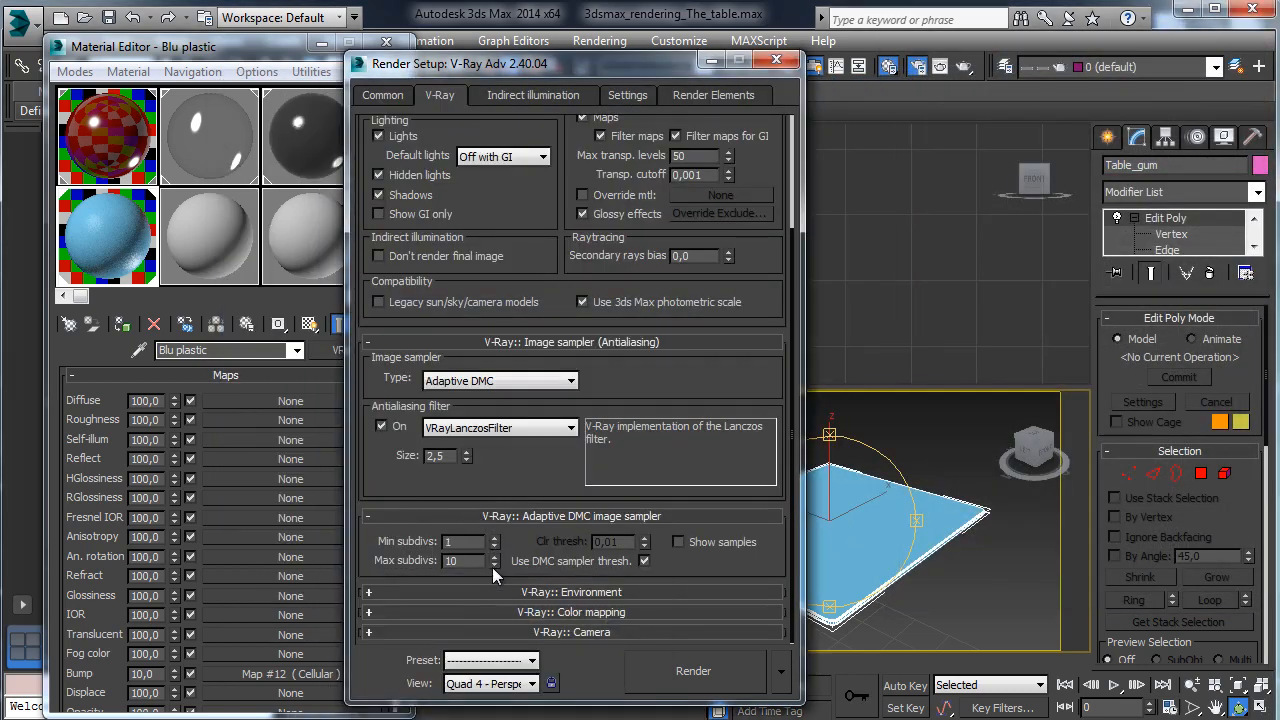
left_click(493, 565)
left_click(493, 565)
left_click(493, 565)
left_click(493, 565)
left_click(493, 565)
left_click(776, 60)
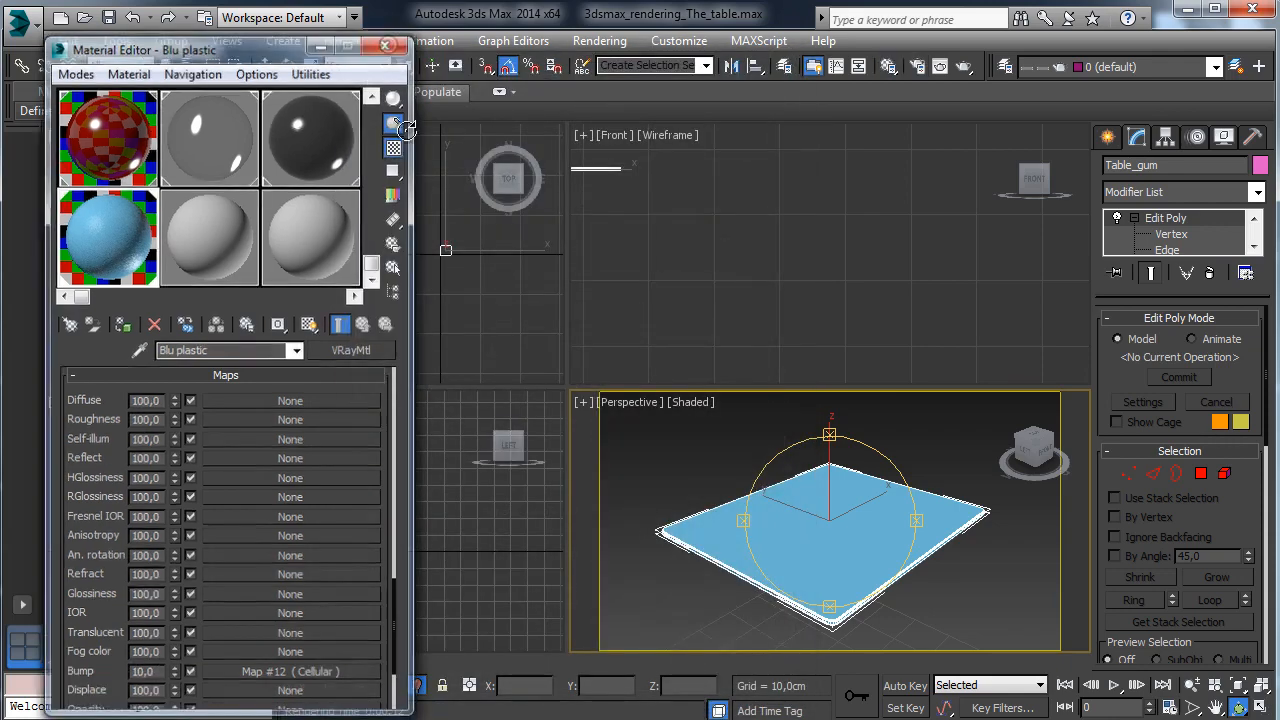
Bring the full scene back from isolation in the camera view and save it
left_click(386, 42)
left_click(419, 685)
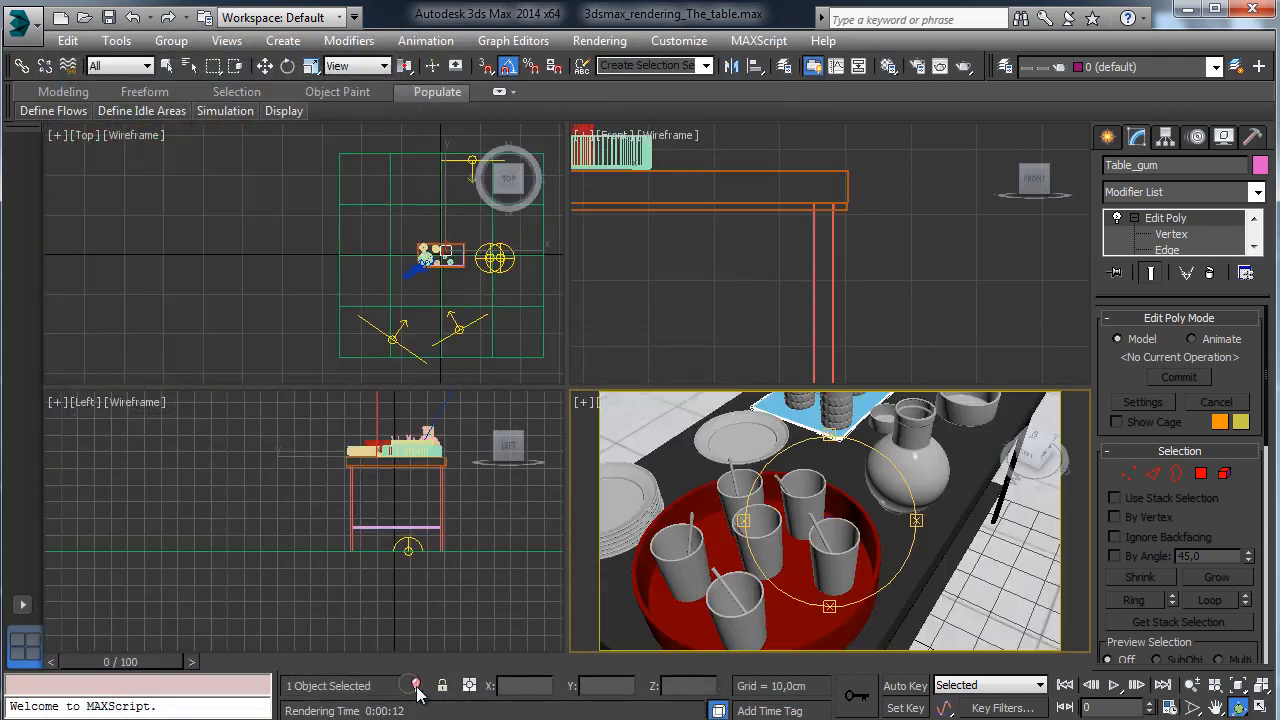
left_click(633, 403)
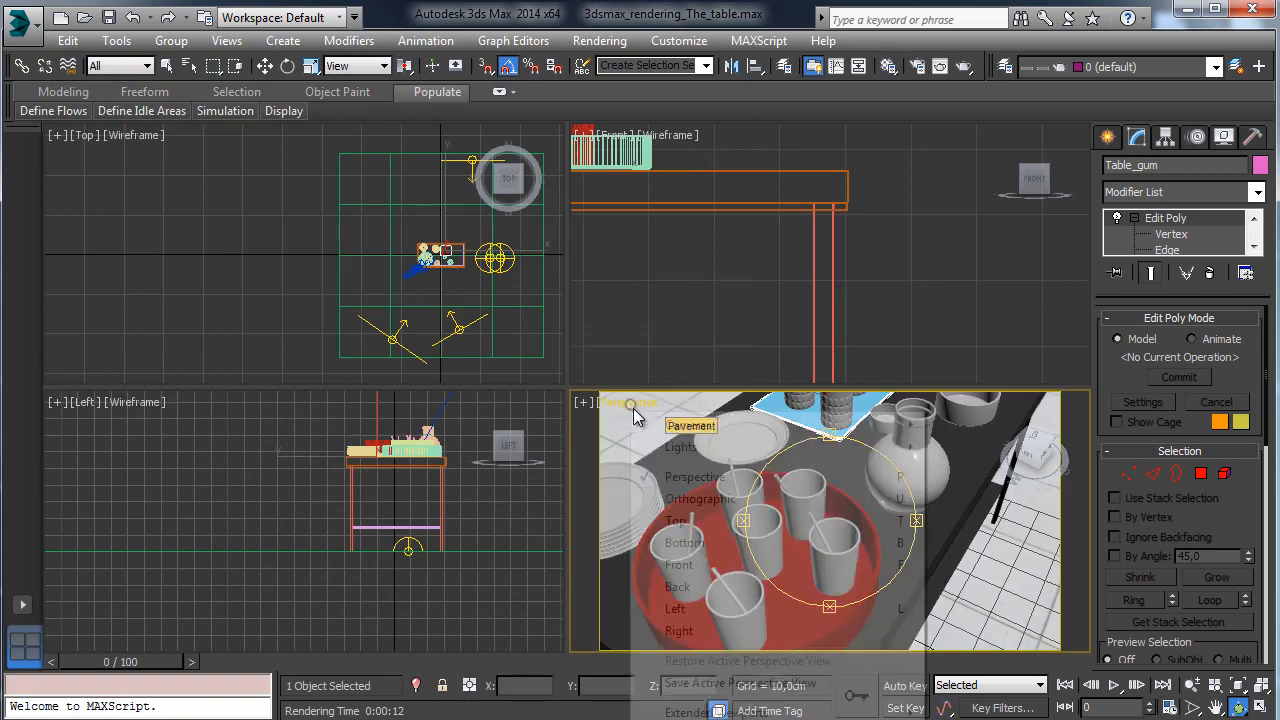
mouse_move(840, 428)
left_click(980, 426)
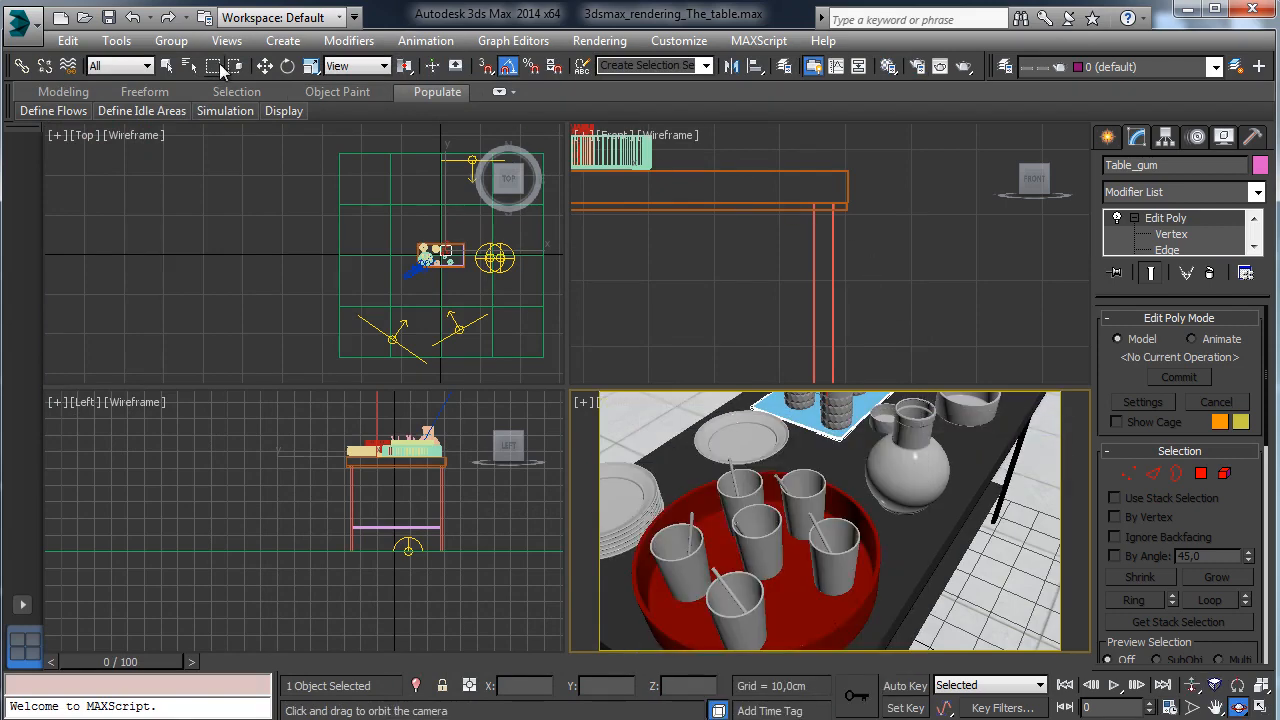
left_click(109, 17)
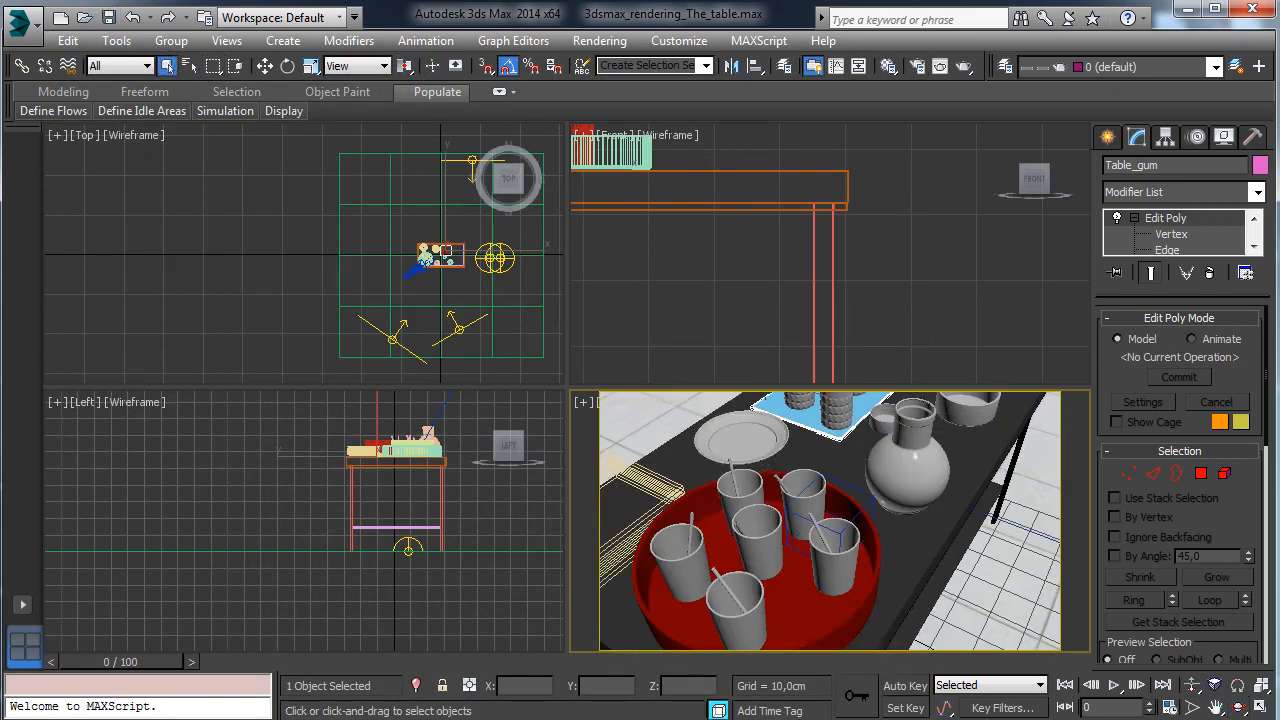